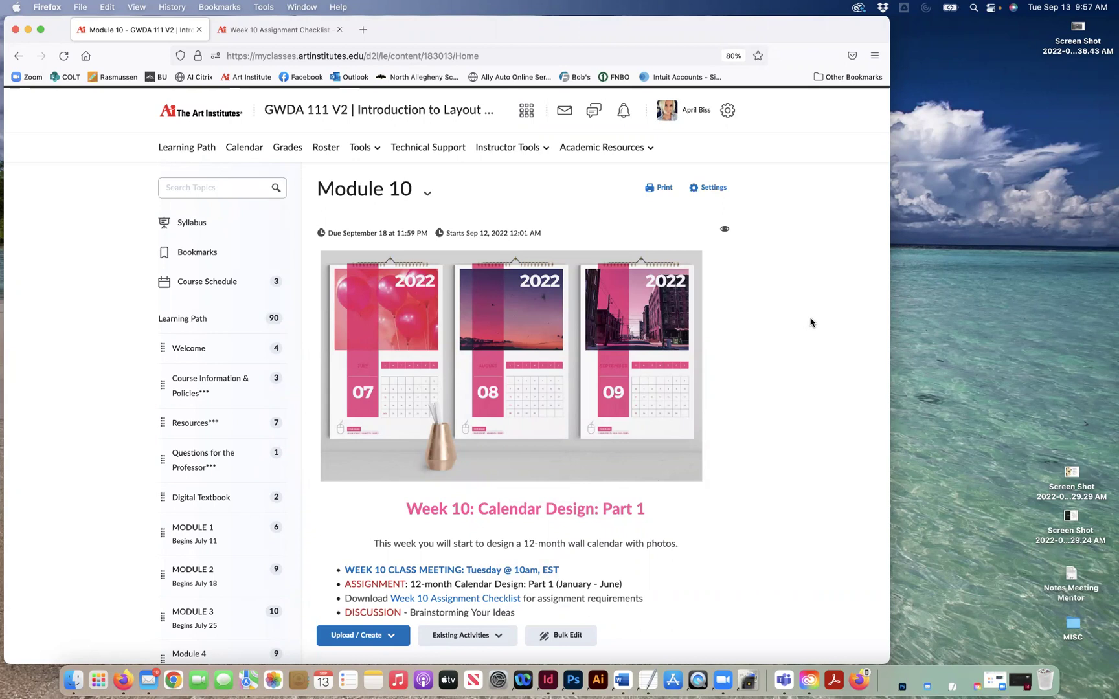
# - Open the Week 10 Assignment Checklist PDF and read its 11 x 17 in, 12-page requirements
pyautogui.scroll(-5, 810, 321)
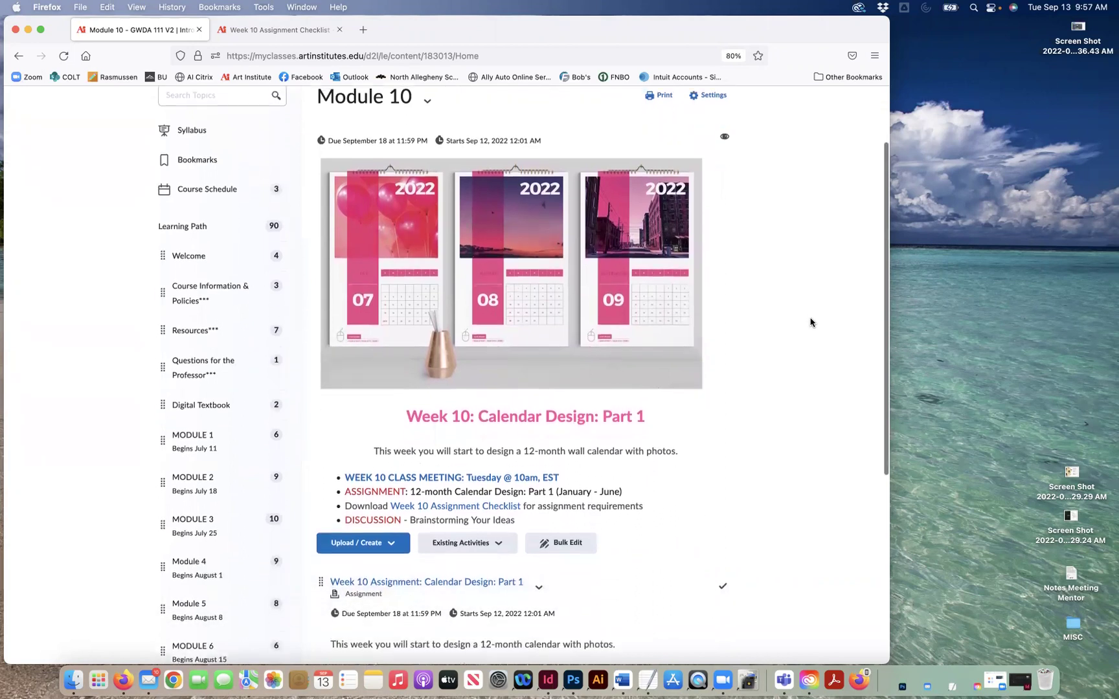
pyautogui.scroll(-3, 810, 322)
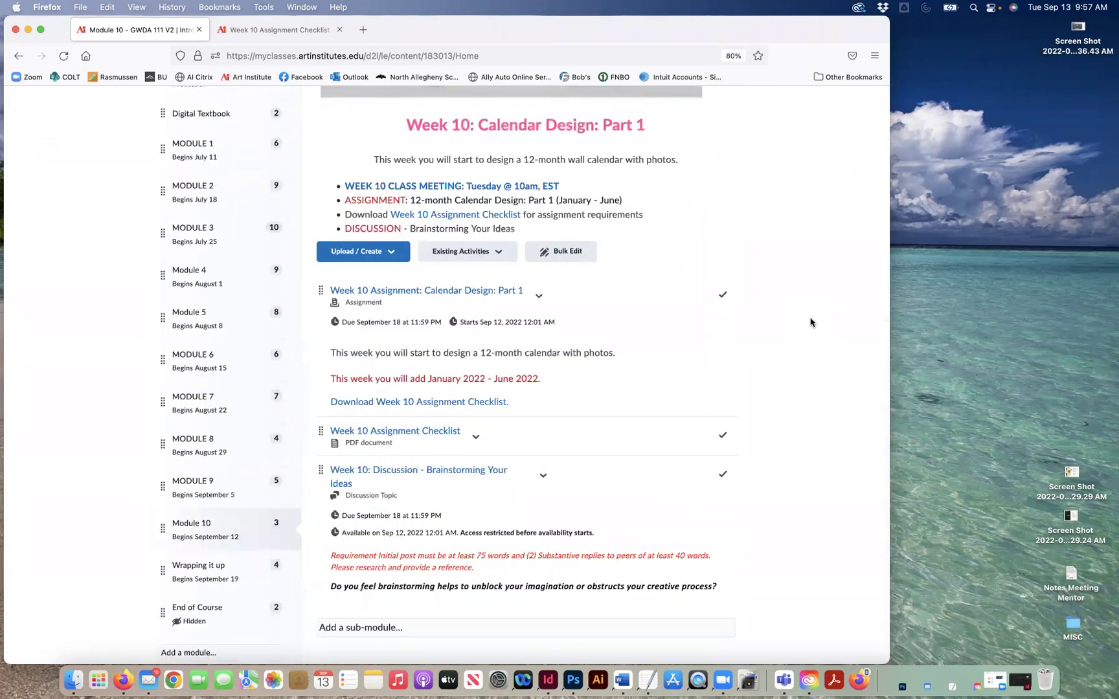
pyautogui.scroll(3, 810, 321)
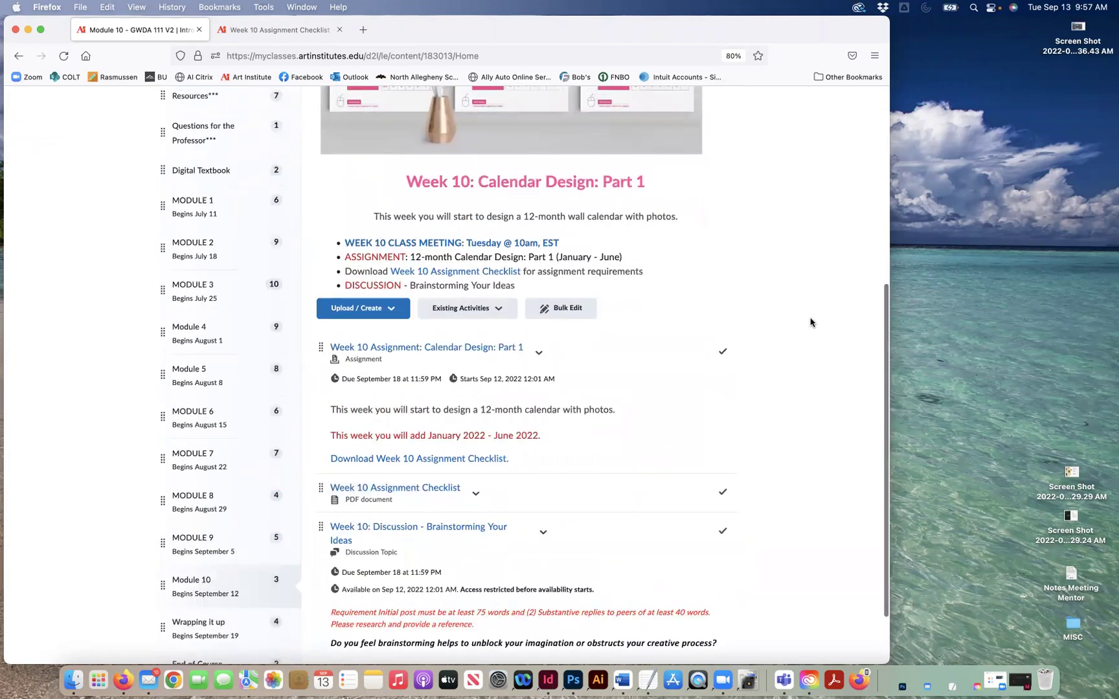
pyautogui.scroll(5, 810, 322)
pyautogui.scroll(-2, 810, 322)
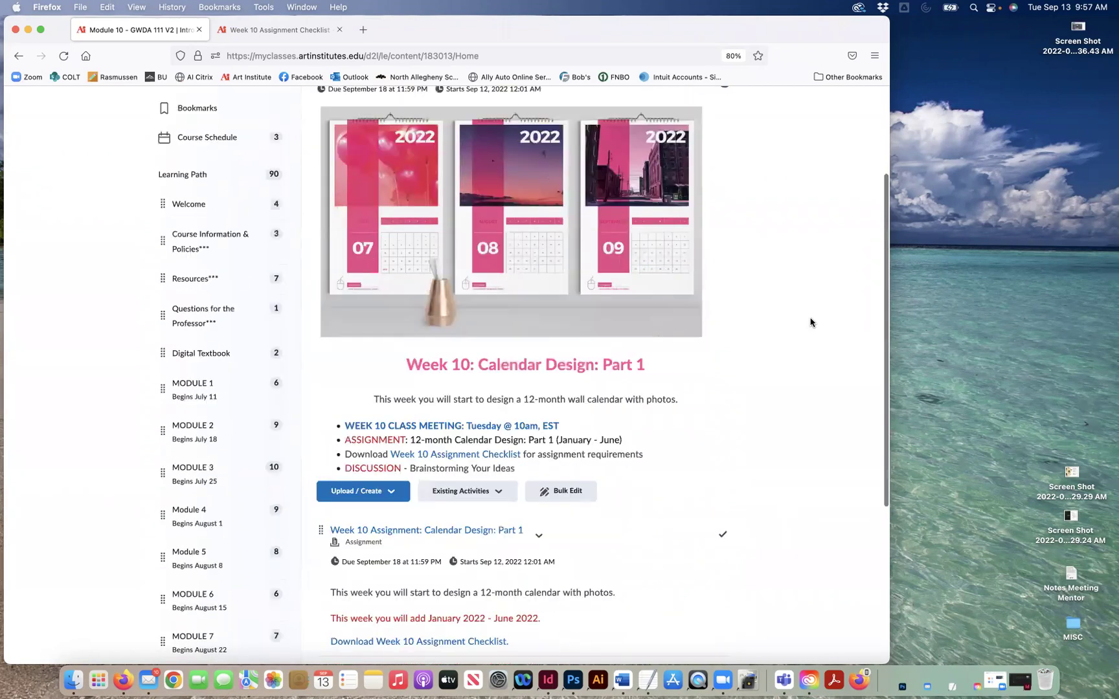
pyautogui.scroll(1, 810, 322)
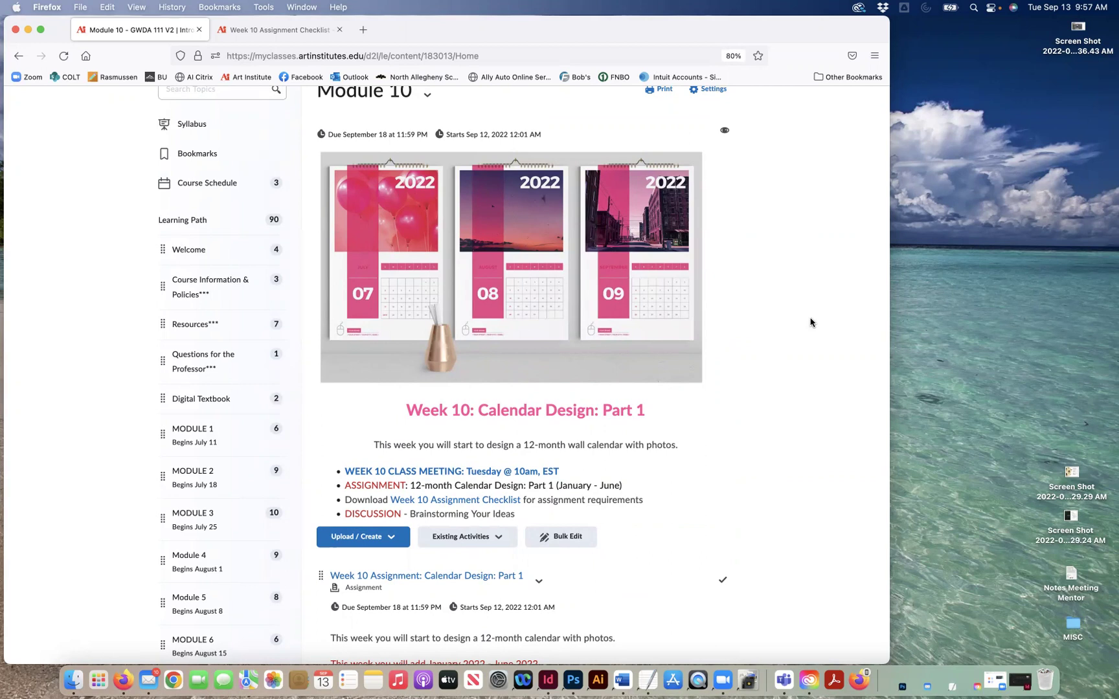
pyautogui.scroll(-9, 810, 322)
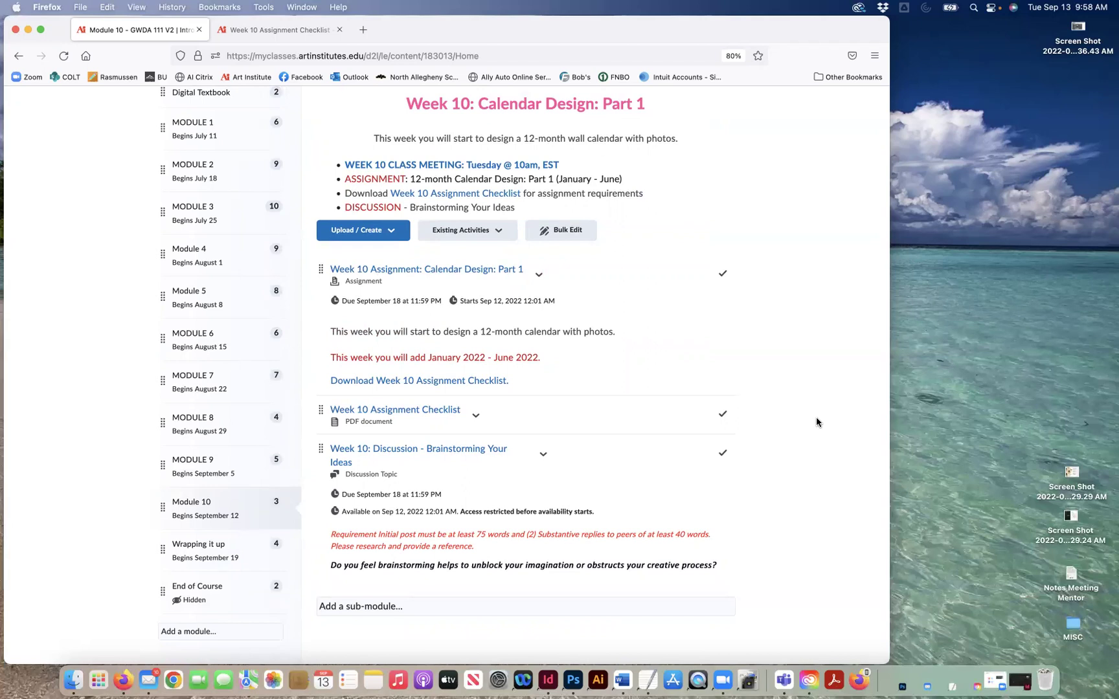
pyautogui.scroll(1, 817, 422)
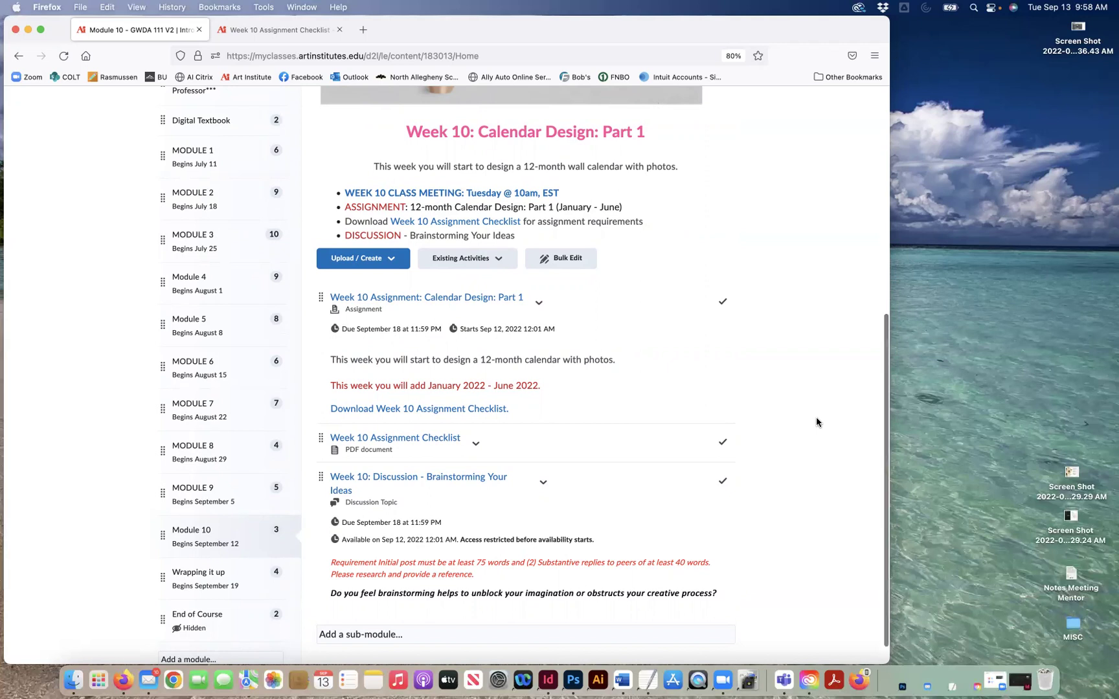
pyautogui.scroll(-1, 816, 422)
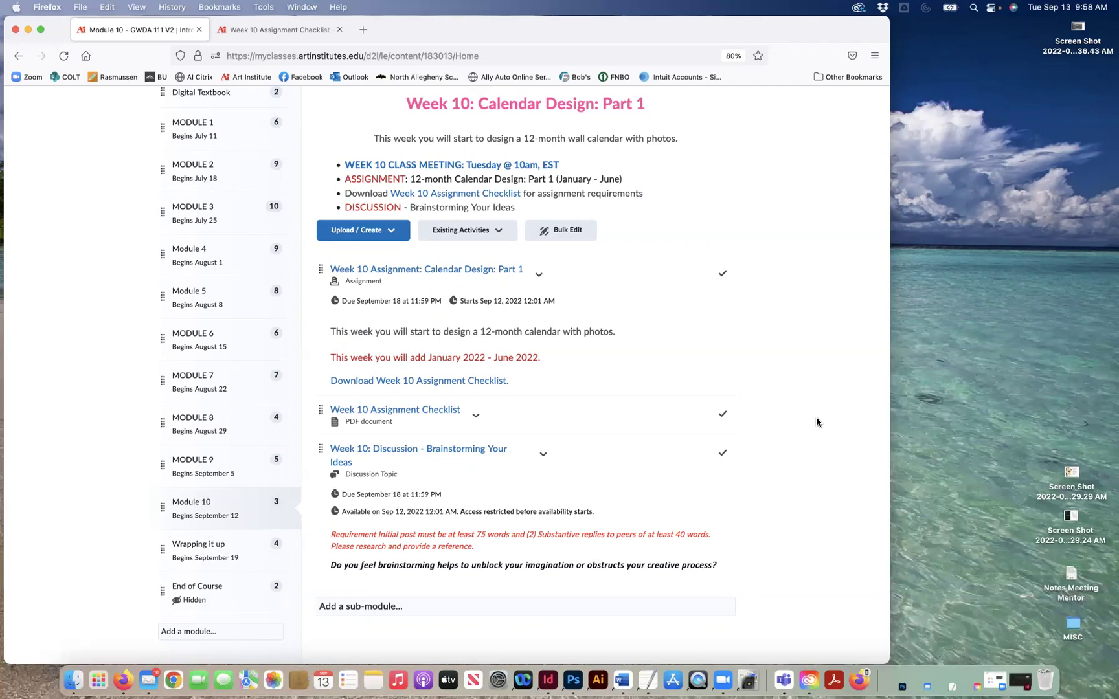
pyautogui.click(461, 383)
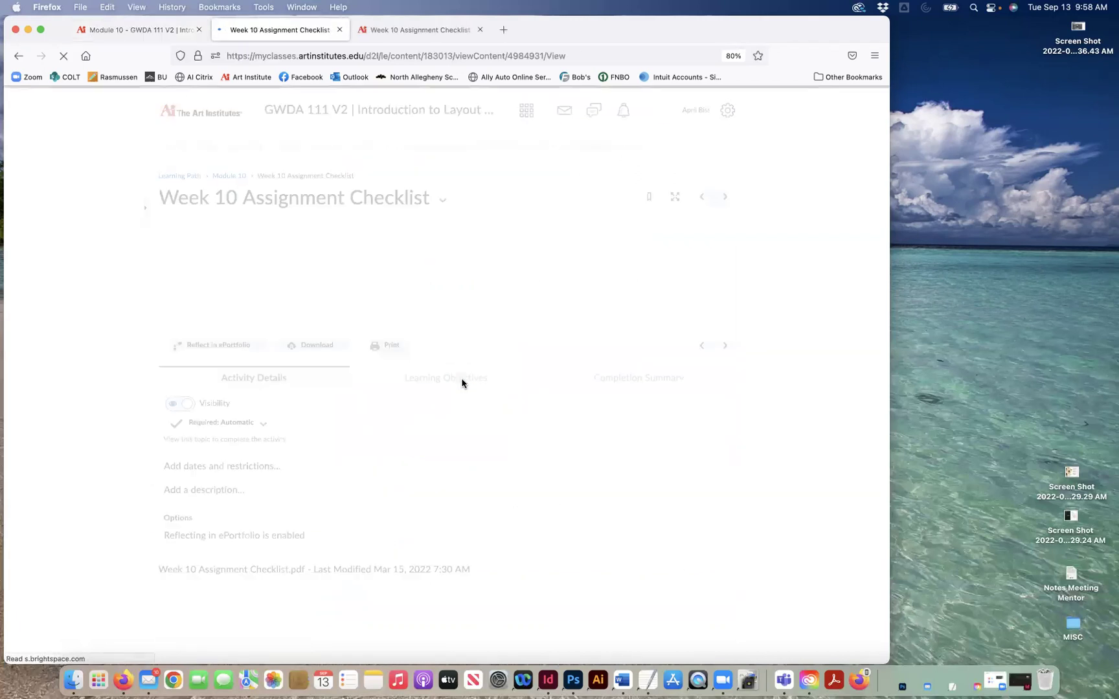
pyautogui.scroll(-4, 713, 472)
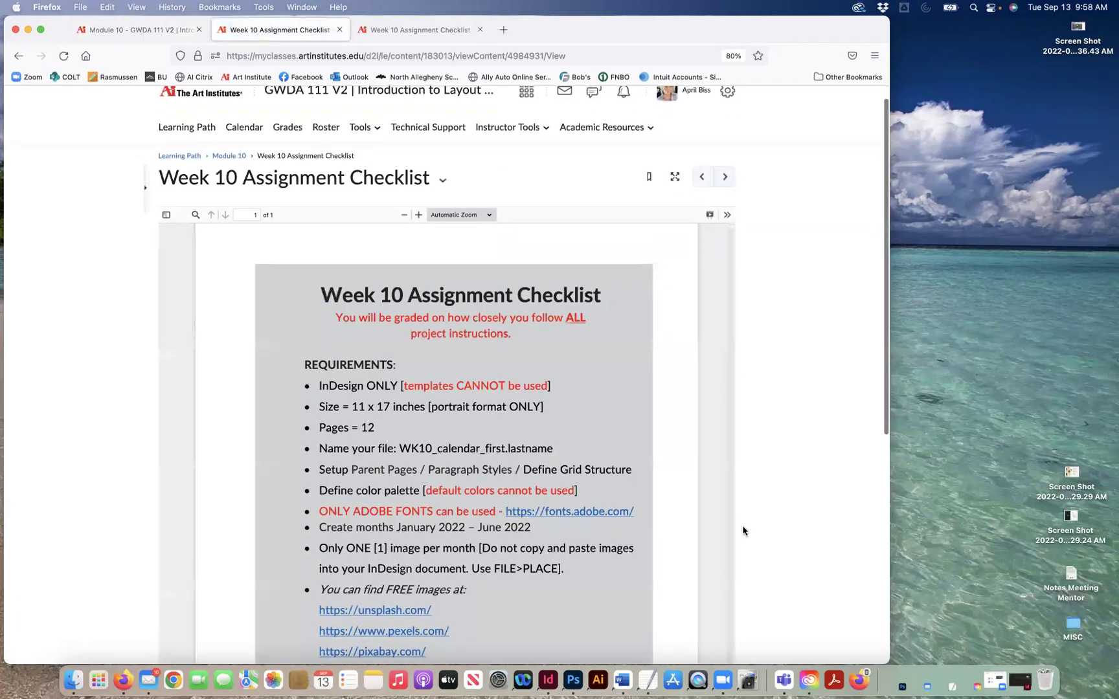
pyautogui.scroll(-1, 743, 531)
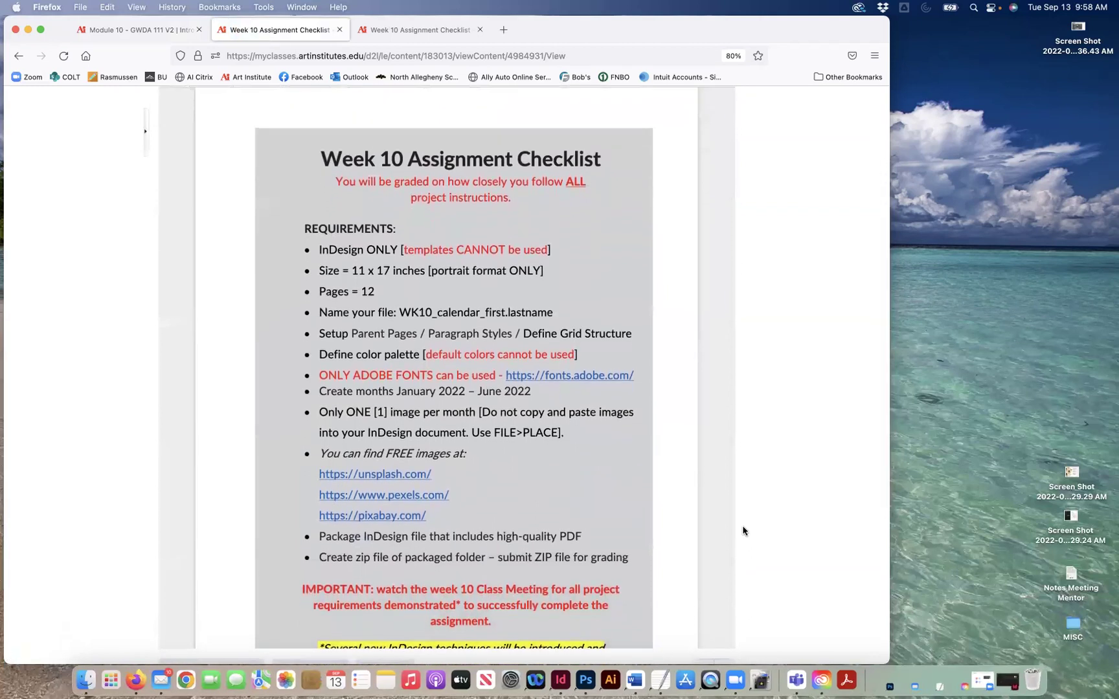
pyautogui.scroll(-1, 742, 531)
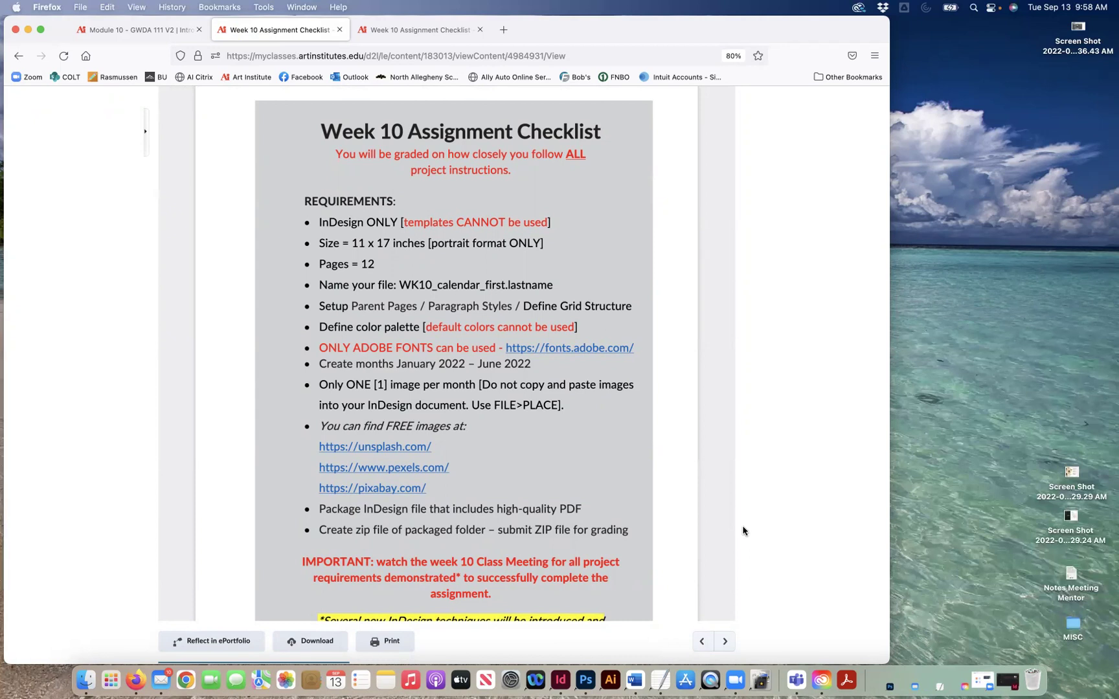
pyautogui.scroll(-1, 742, 531)
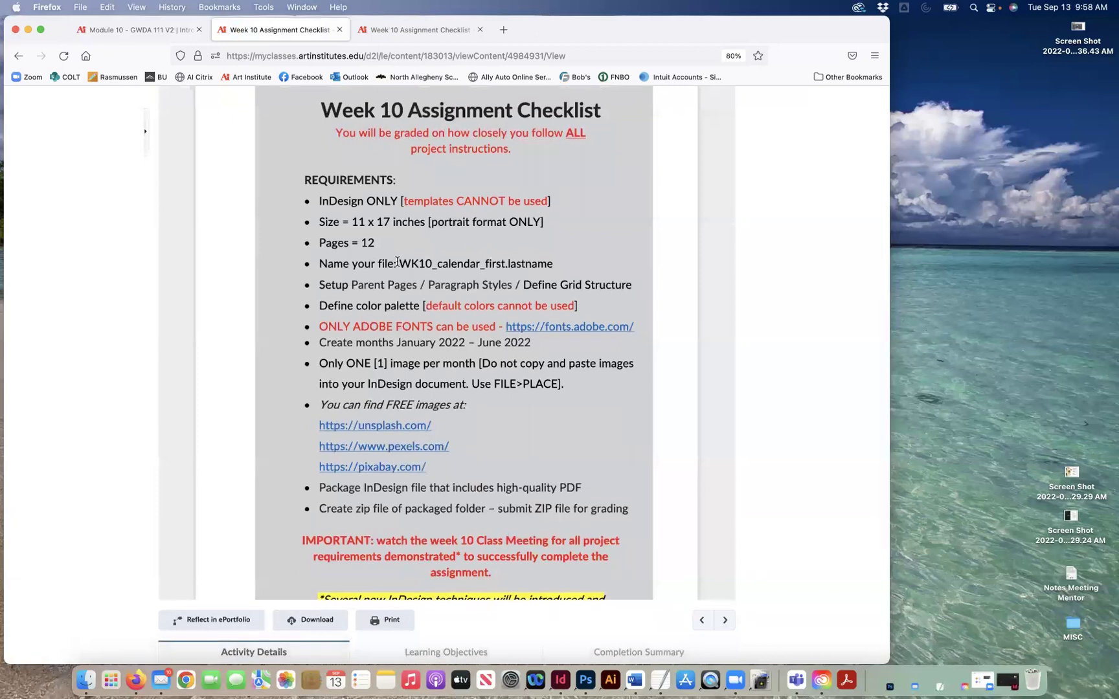
# - Highlight the WK10_calendar_first.lastname file name and the parent pages, styles and grid requirements
pyautogui.moveTo(397, 262); pyautogui.dragTo(565, 270)
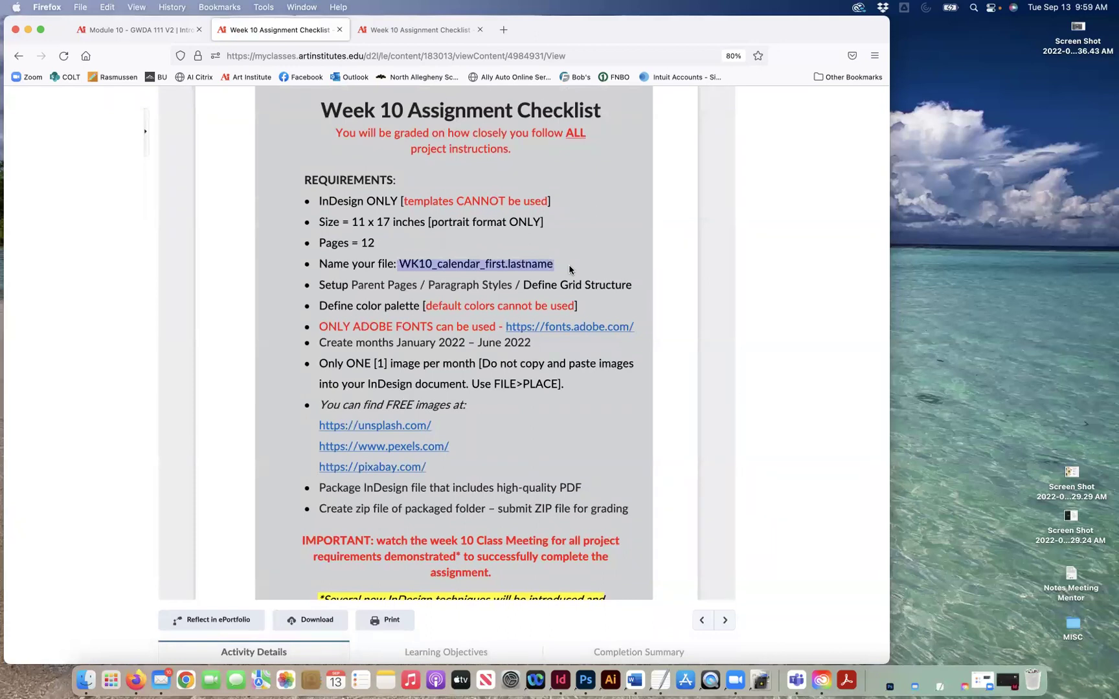
pyautogui.click(321, 285)
pyautogui.moveTo(322, 285); pyautogui.dragTo(637, 290)
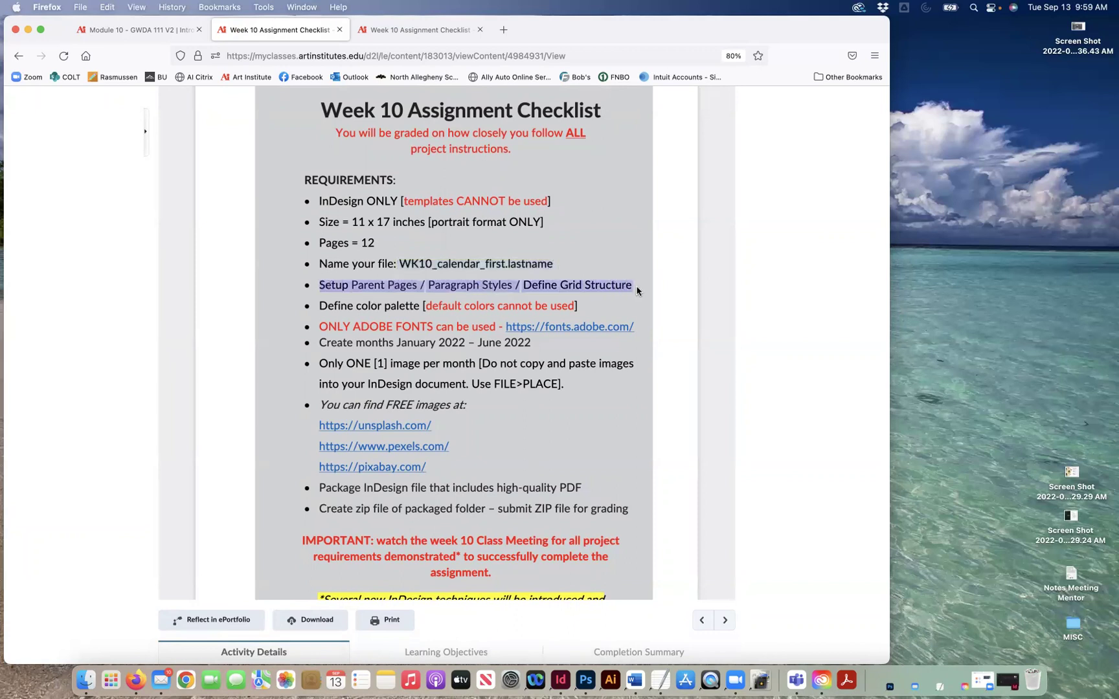
pyautogui.click(319, 309)
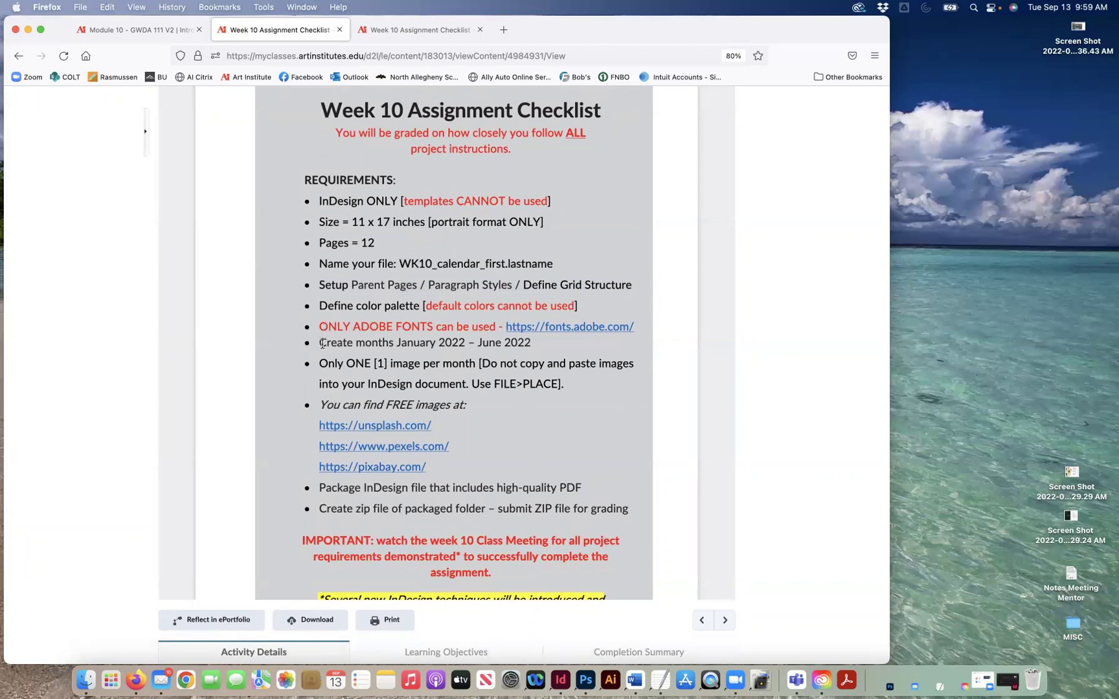
pyautogui.moveTo(322, 347); pyautogui.dragTo(421, 347)
pyautogui.click(421, 346)
# - Review the rest of the checklist, then switch to InDesign 2022
pyautogui.scroll(-2, 526, 434)
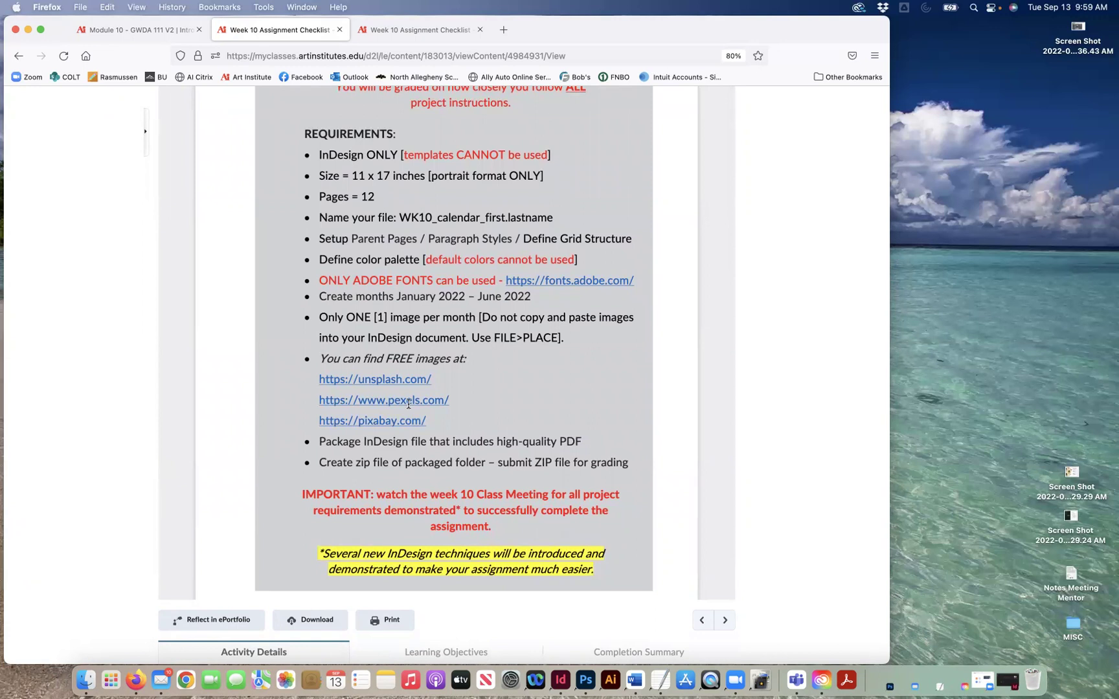
pyautogui.scroll(-2, 520, 407)
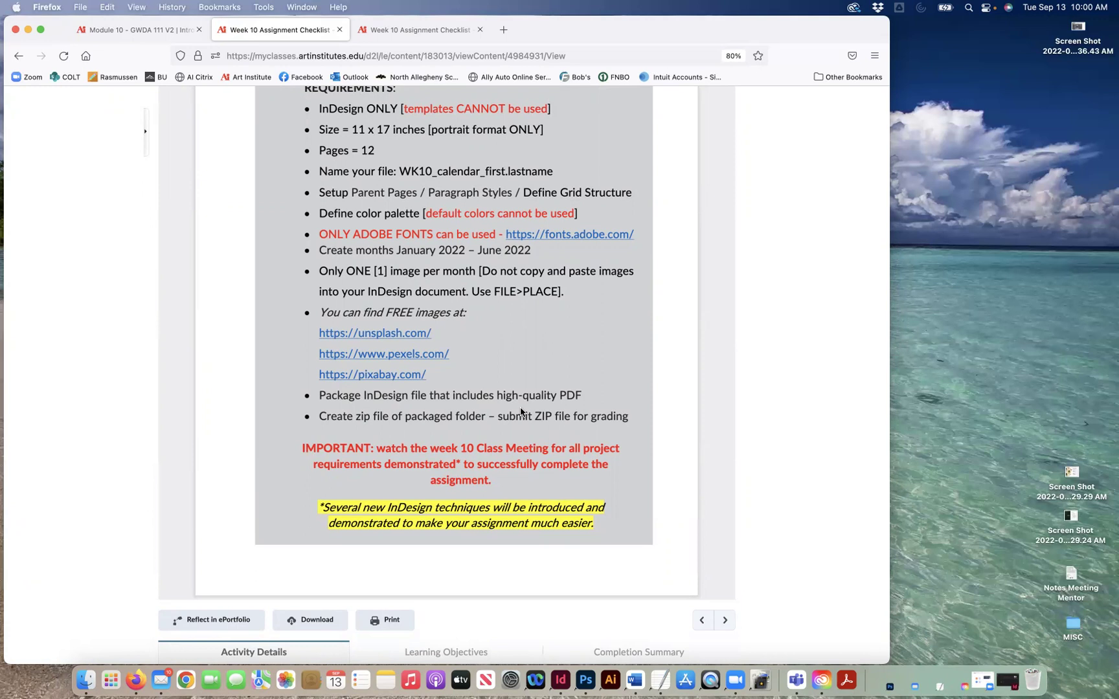
pyautogui.scroll(5, 520, 411)
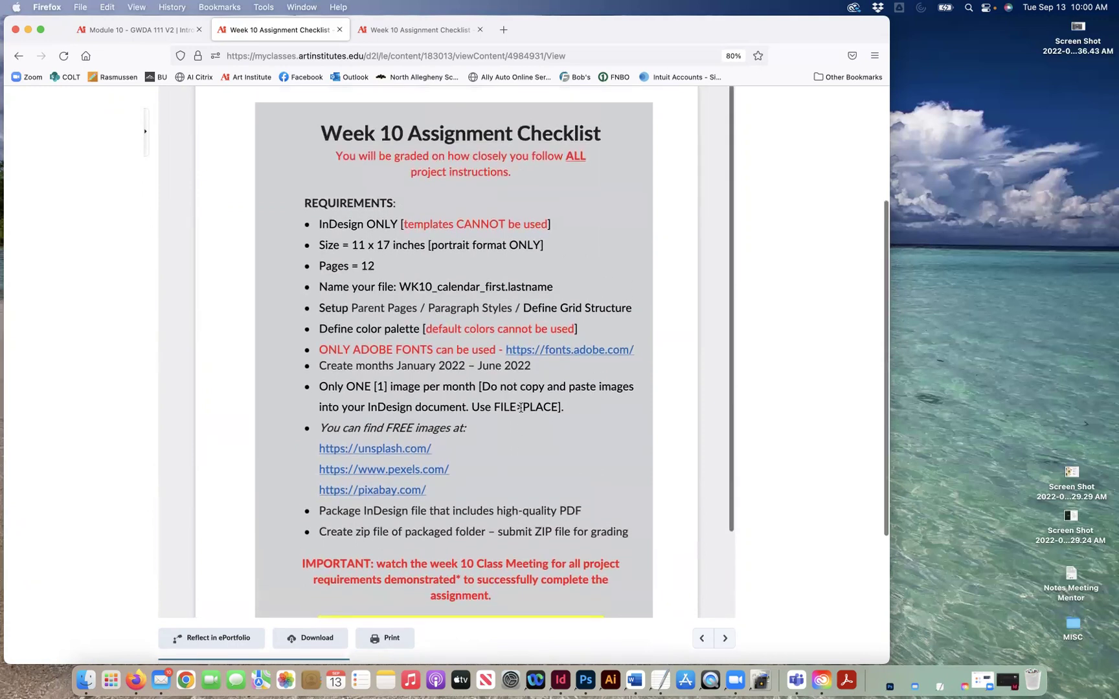
pyautogui.scroll(5, 521, 408)
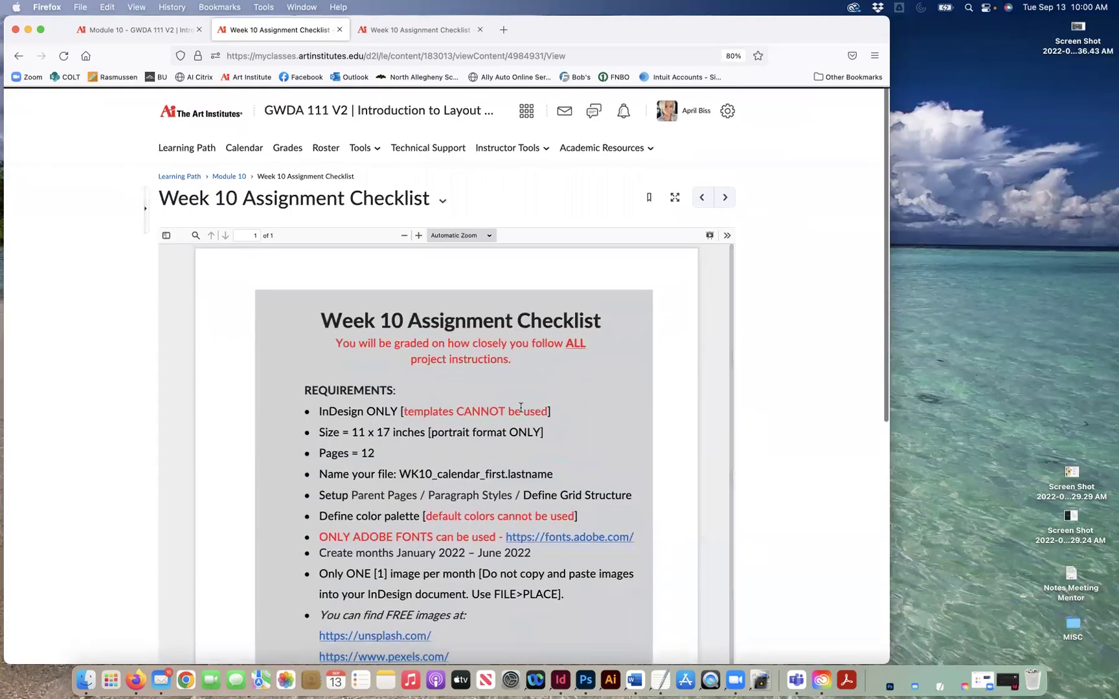
pyautogui.scroll(-5, 520, 408)
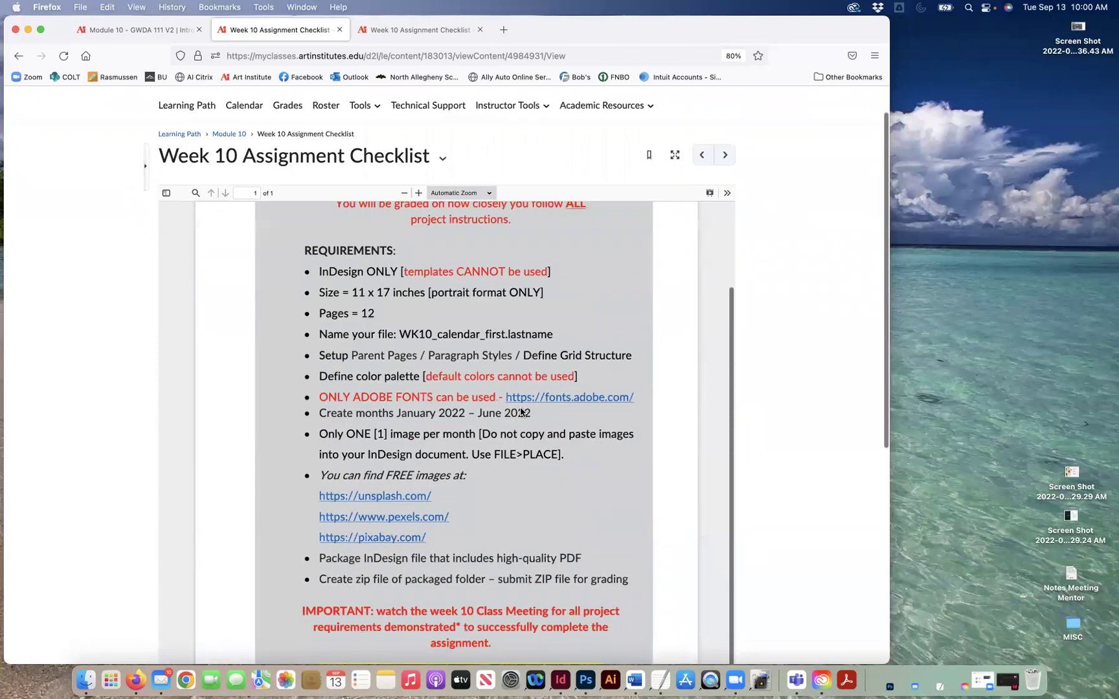
pyautogui.scroll(2, 520, 411)
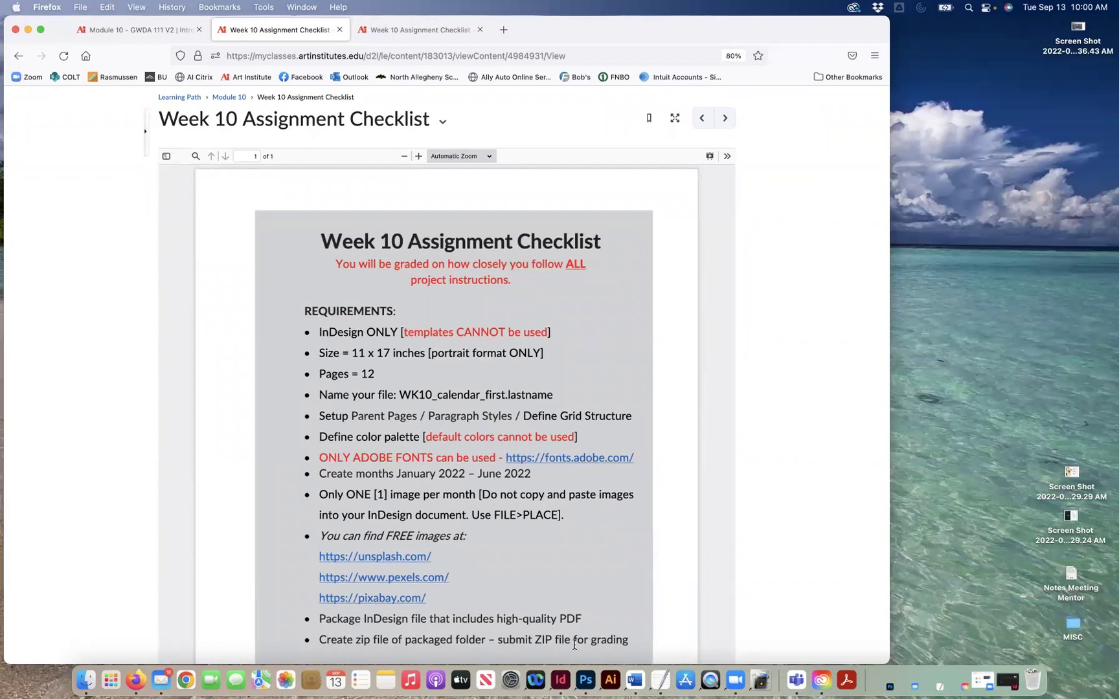
pyautogui.click(562, 678)
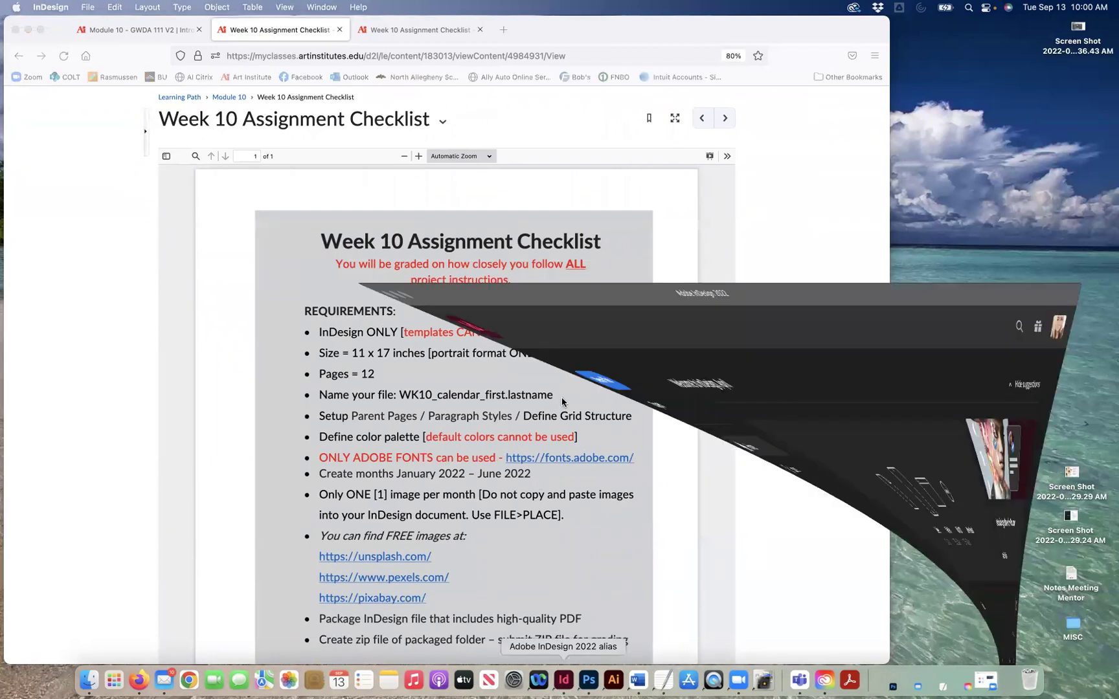
# - Start a new document 11 in wide with facing pages turned off
pyautogui.click(89, 6)
pyautogui.moveTo(84, 27)
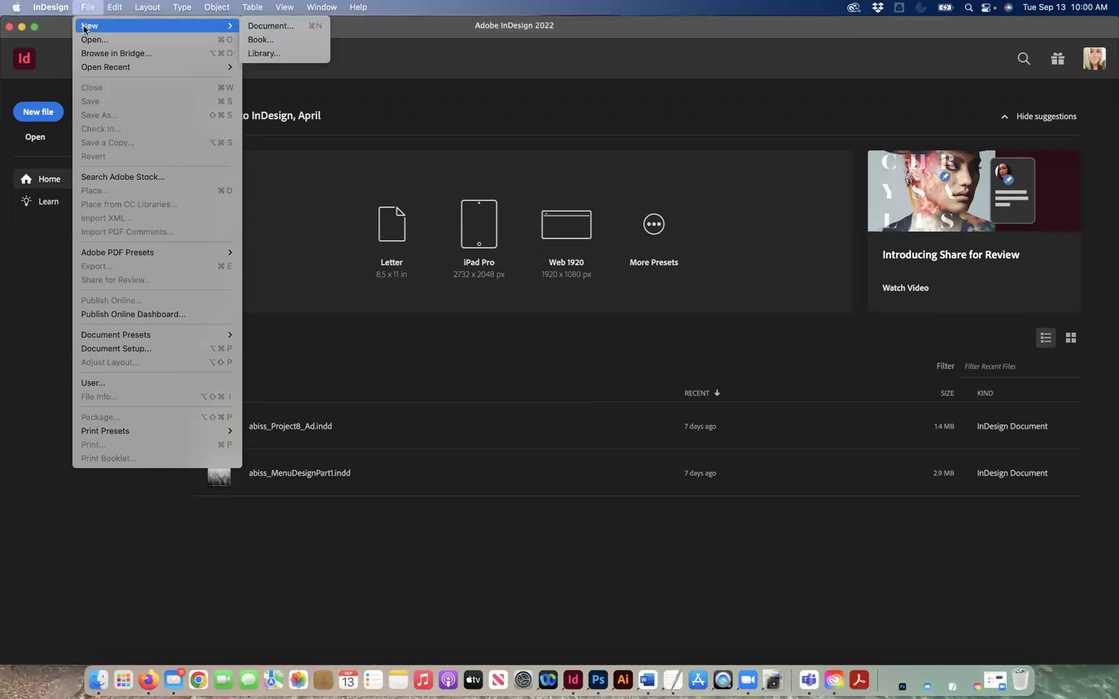
pyautogui.click(280, 29)
pyautogui.click(614, 251)
pyautogui.press('Tab')
pyautogui.press('Tab')
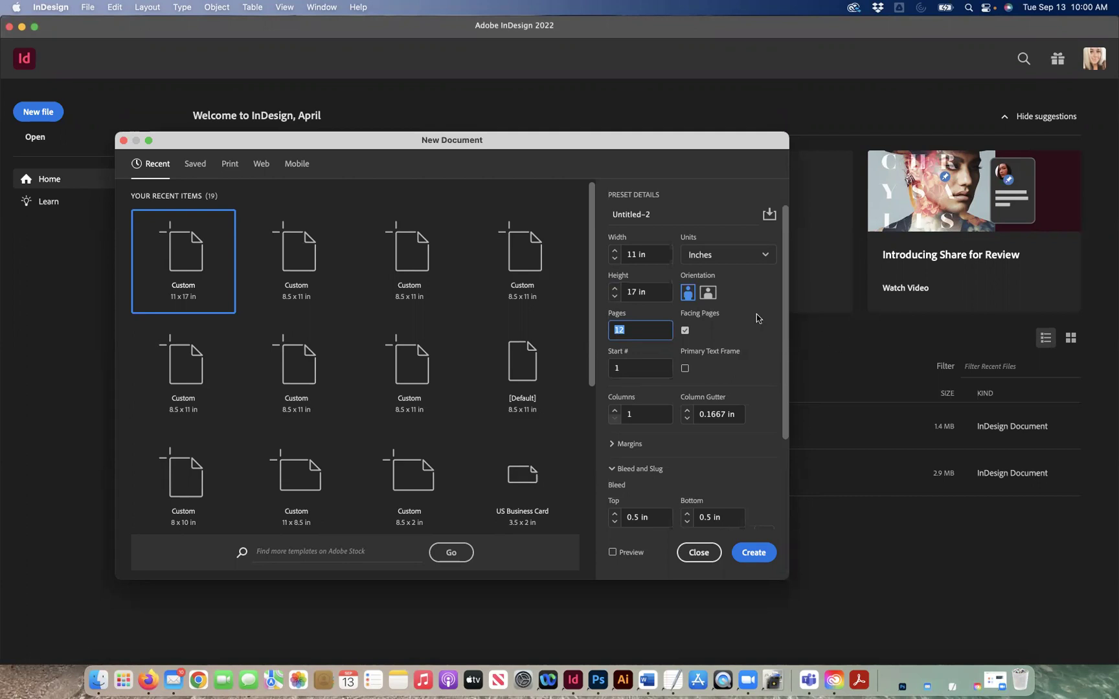
pyautogui.click(685, 331)
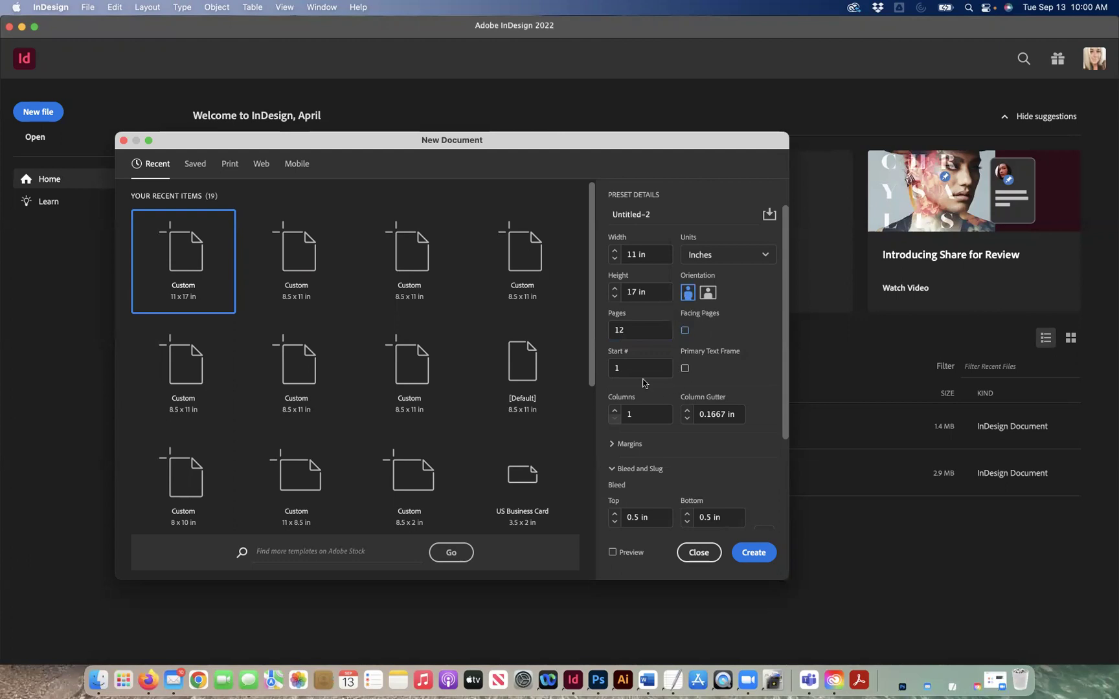
pyautogui.scroll(-4, 721, 367)
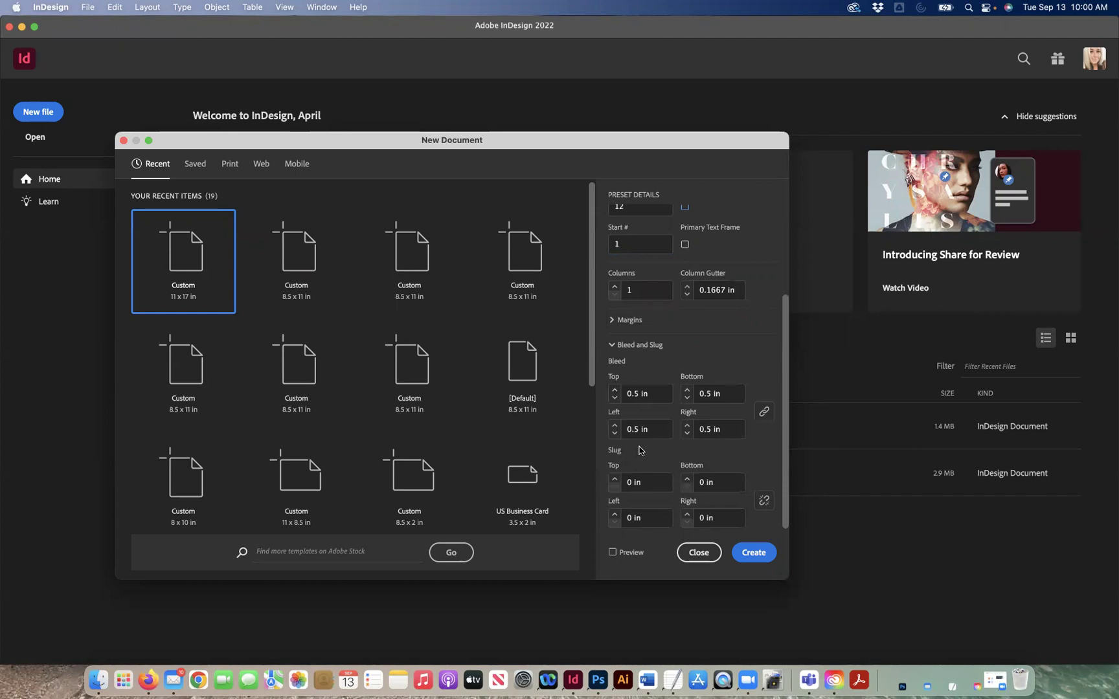
# - Set 0.125 in bleed, 0.5 in margins and 17 in height, and create the document
pyautogui.click(614, 398)
pyautogui.click(615, 398)
pyautogui.click(615, 398)
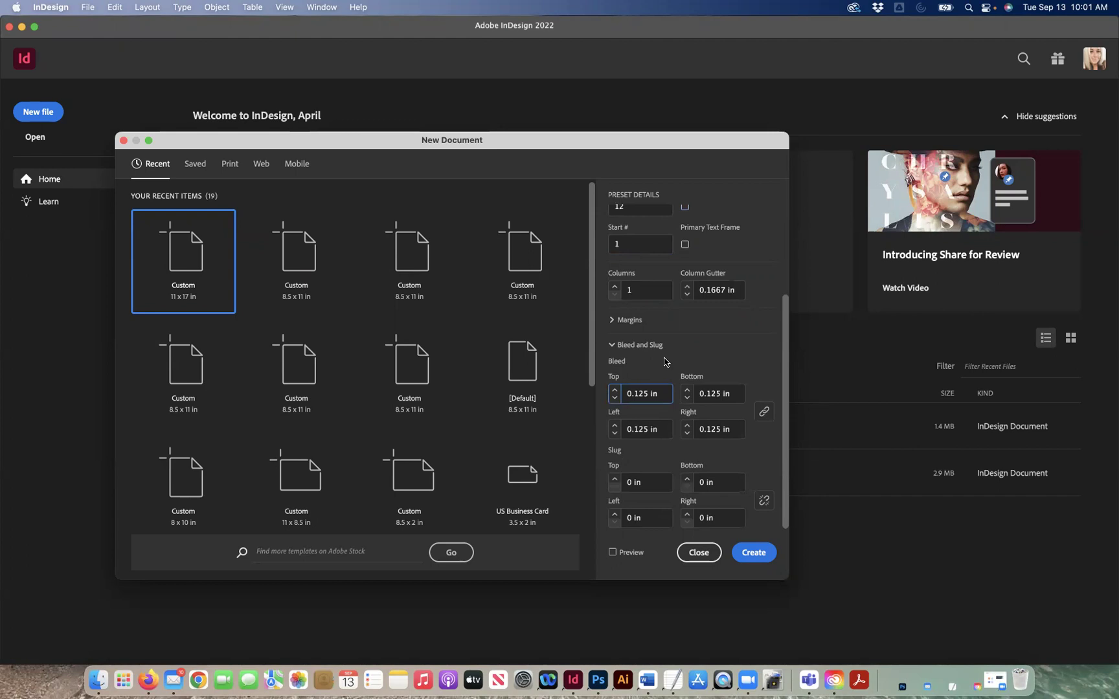
pyautogui.click(610, 320)
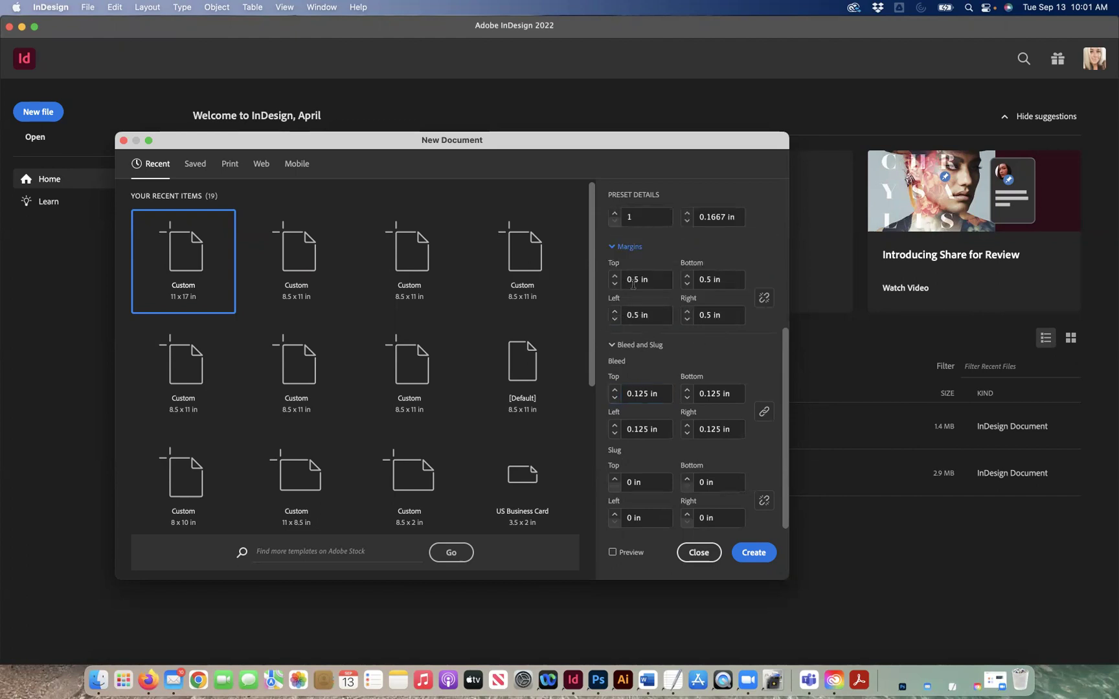
pyautogui.scroll(4, 638, 285)
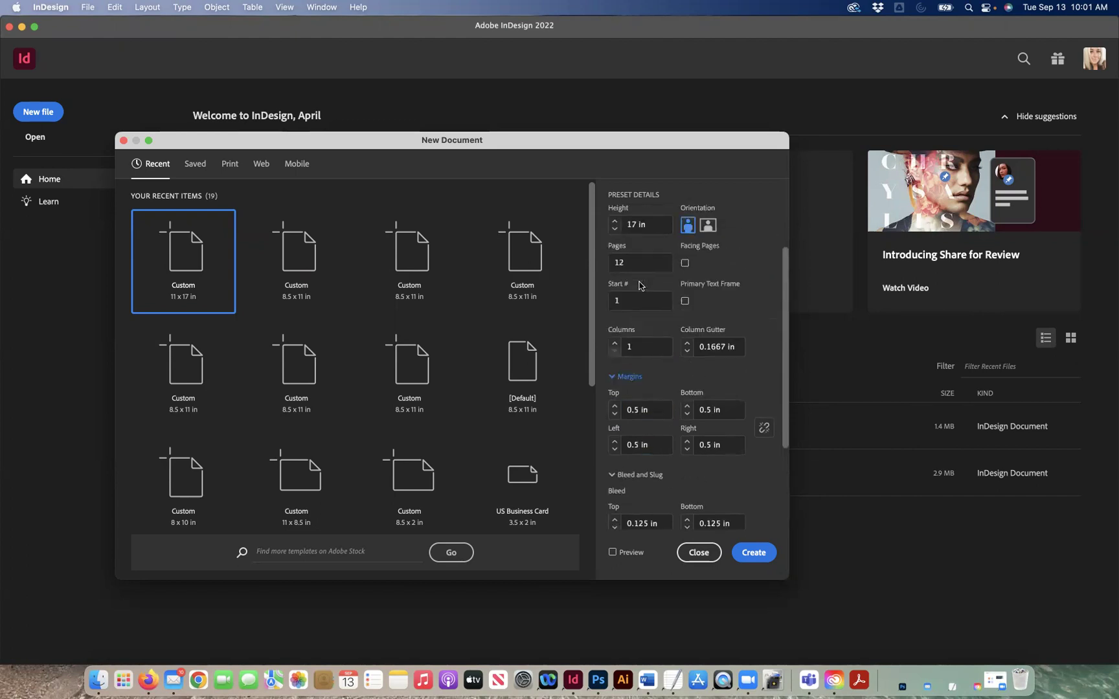
pyautogui.scroll(2, 639, 286)
pyautogui.click(639, 291)
pyautogui.click(748, 551)
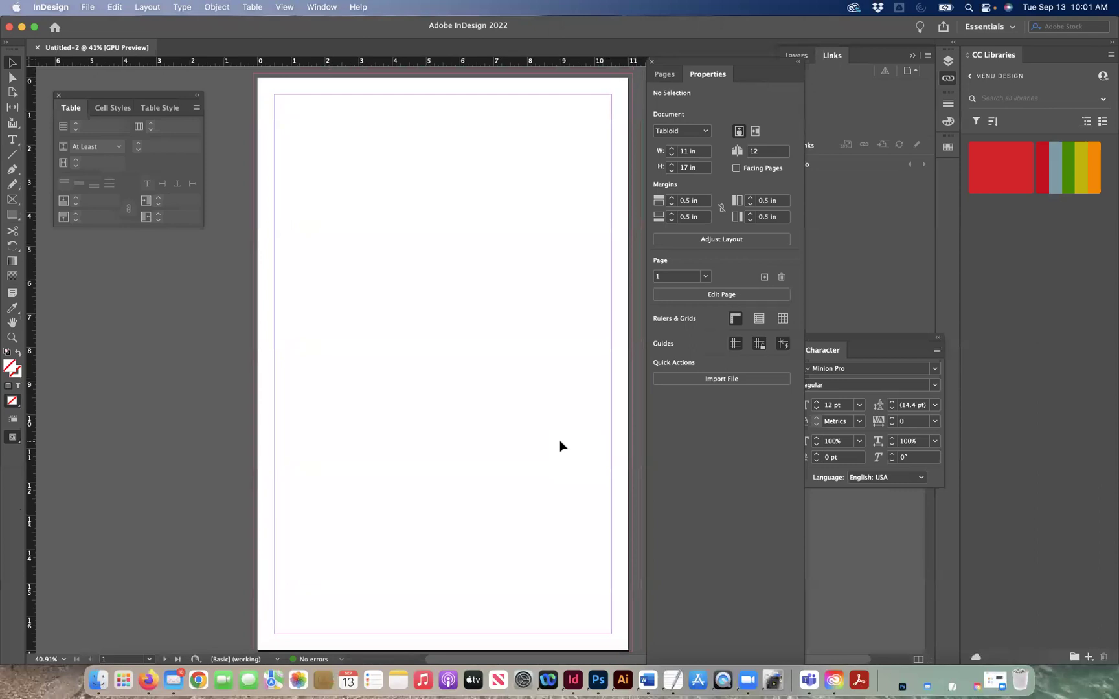
# - Show the Pages panel and open the A-Parent page for editing
pyautogui.click(664, 75)
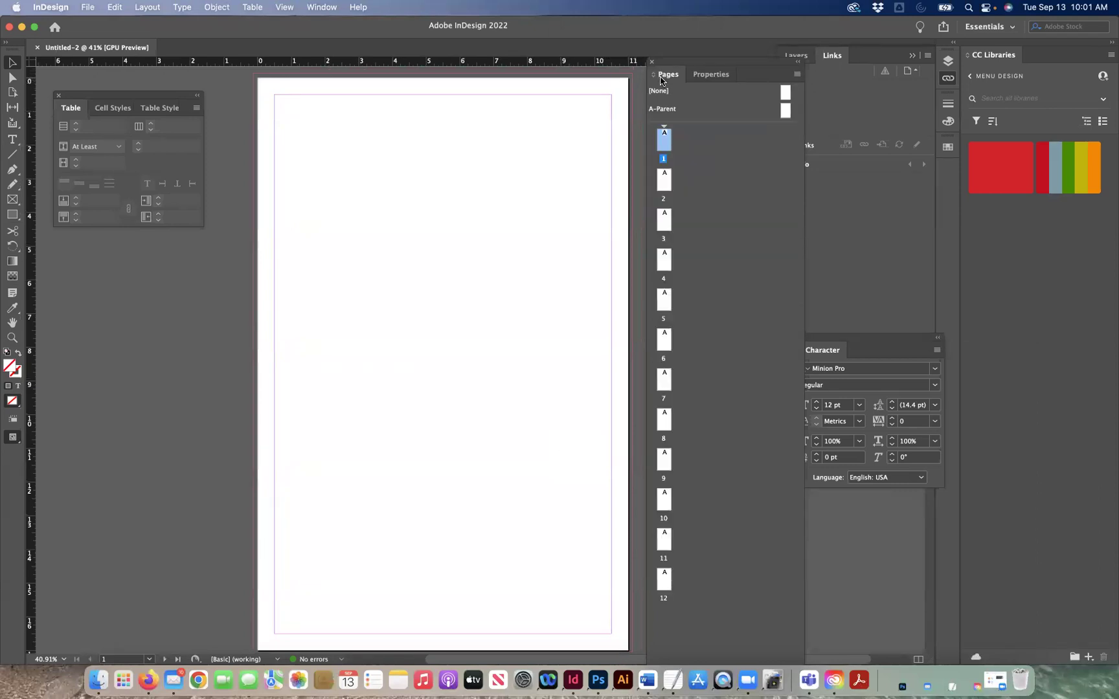
pyautogui.click(785, 112)
pyautogui.doubleClick(785, 112)
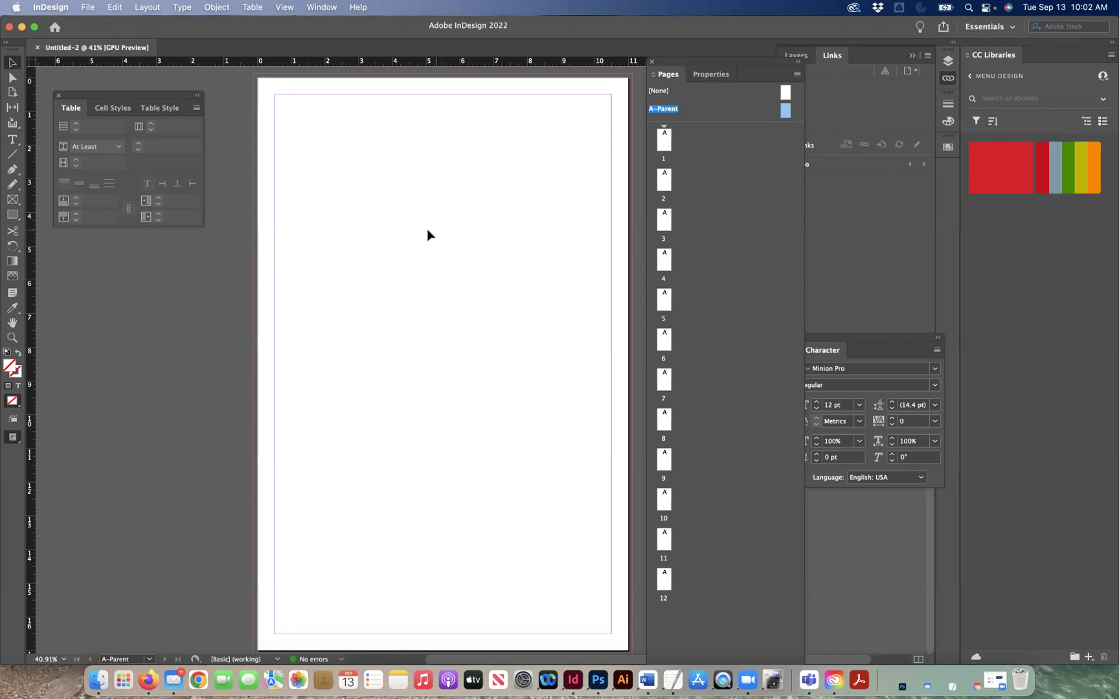
# - Draw a 10 in square frame, then drag it down and lower its top edge
pyautogui.click(10, 203)
pyautogui.click(275, 238)
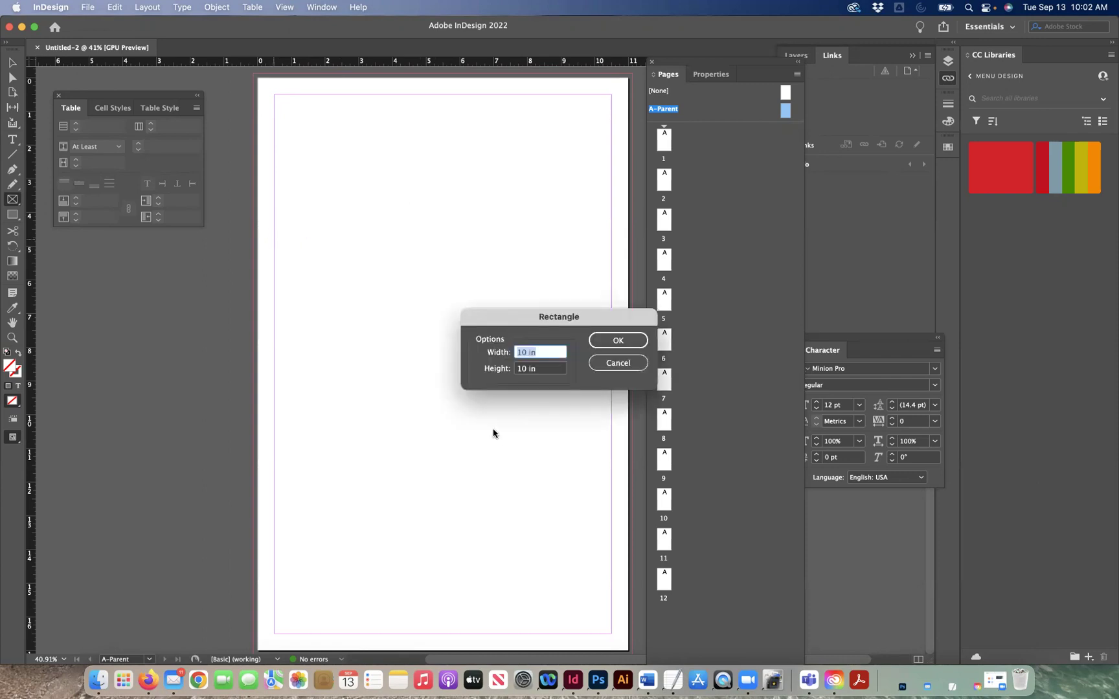
pyautogui.click(521, 370)
pyautogui.tripleClick(521, 370)
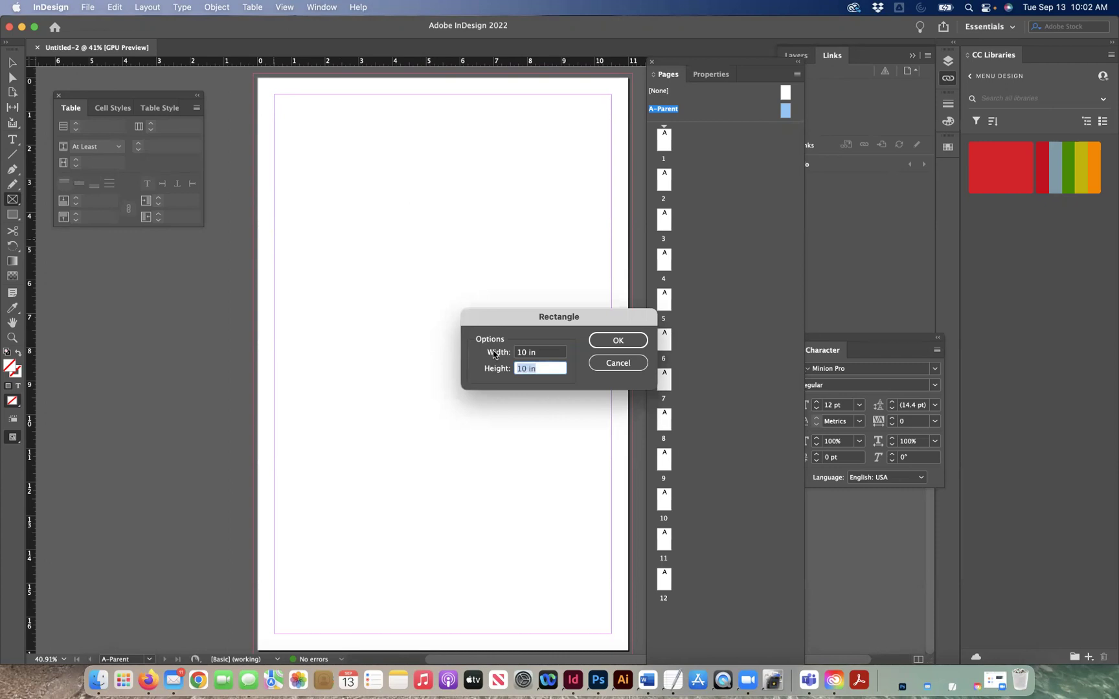
pyautogui.click(619, 340)
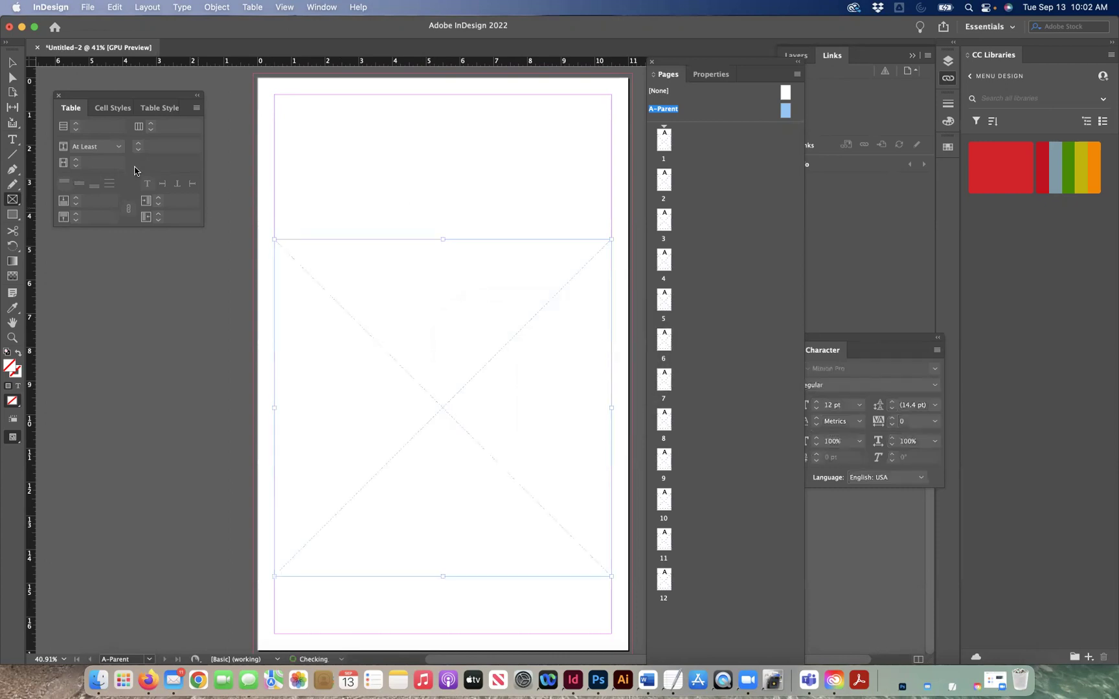
pyautogui.click(11, 62)
pyautogui.moveTo(444, 405); pyautogui.dragTo(442, 454)
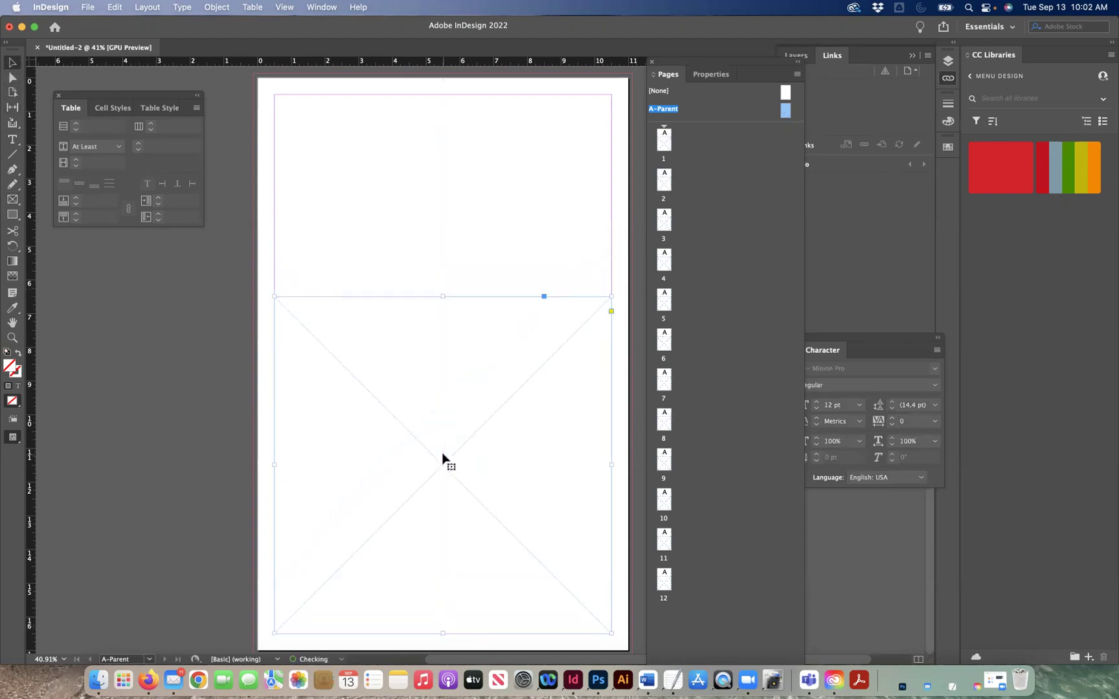
pyautogui.moveTo(443, 296); pyautogui.dragTo(443, 347)
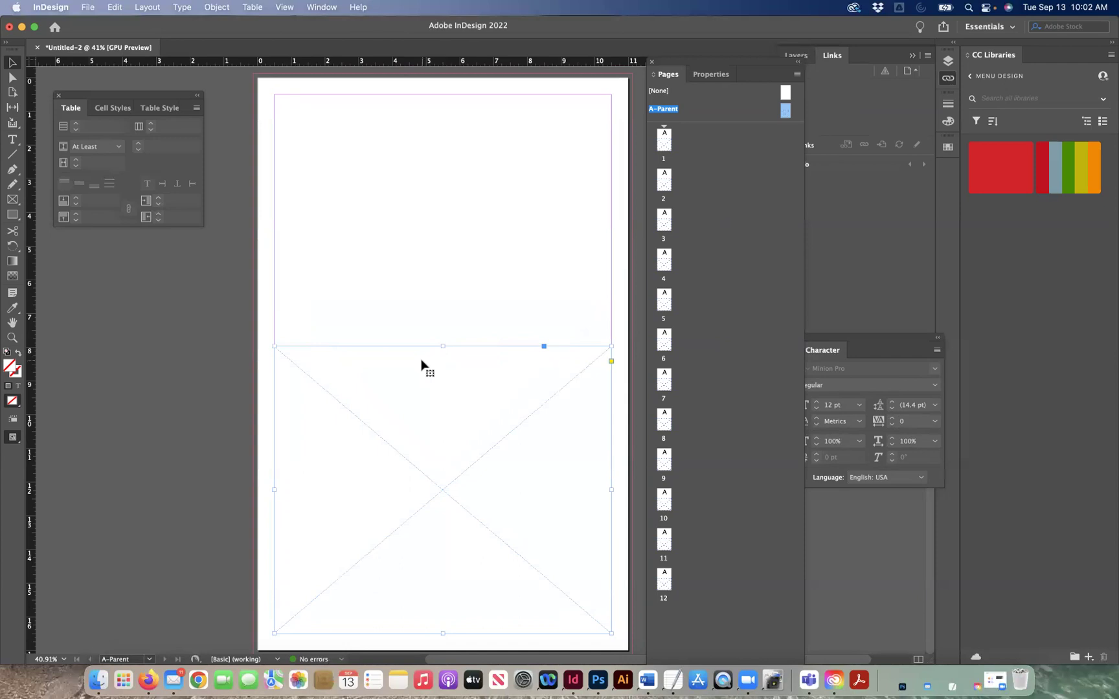
# - Set the frame height to 8.5 in and position it at Y 8 in
pyautogui.click(703, 76)
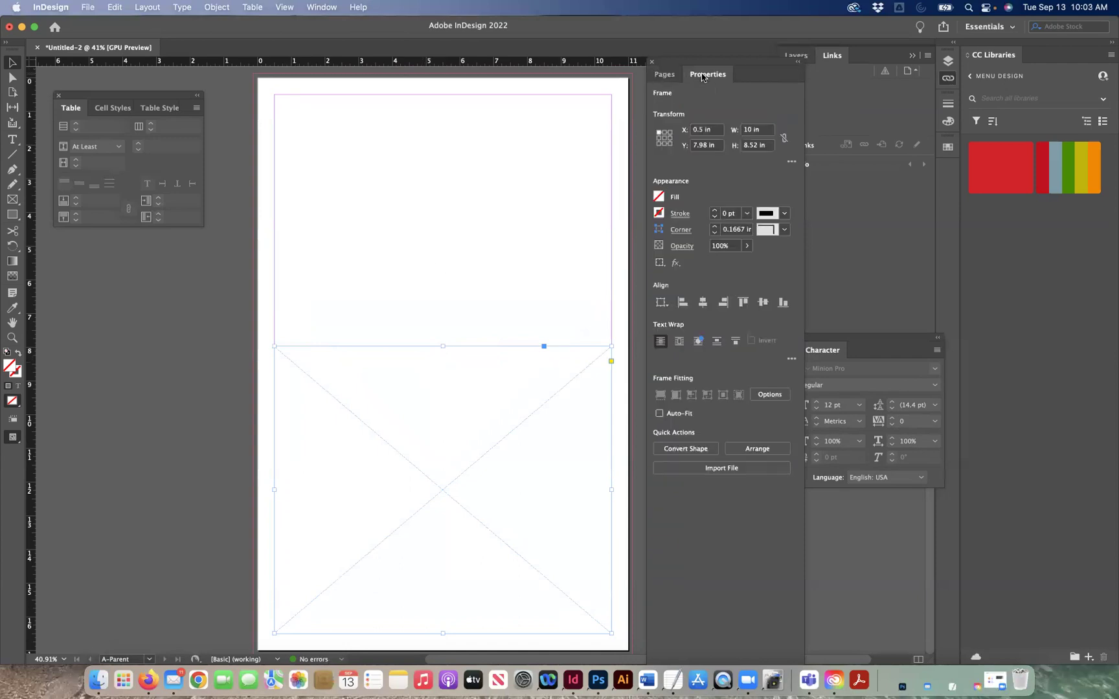
pyautogui.click(744, 130)
pyautogui.click(762, 147)
pyautogui.write('8.5')
pyautogui.press('Return')
pyautogui.moveTo(459, 442); pyautogui.dragTo(457, 445)
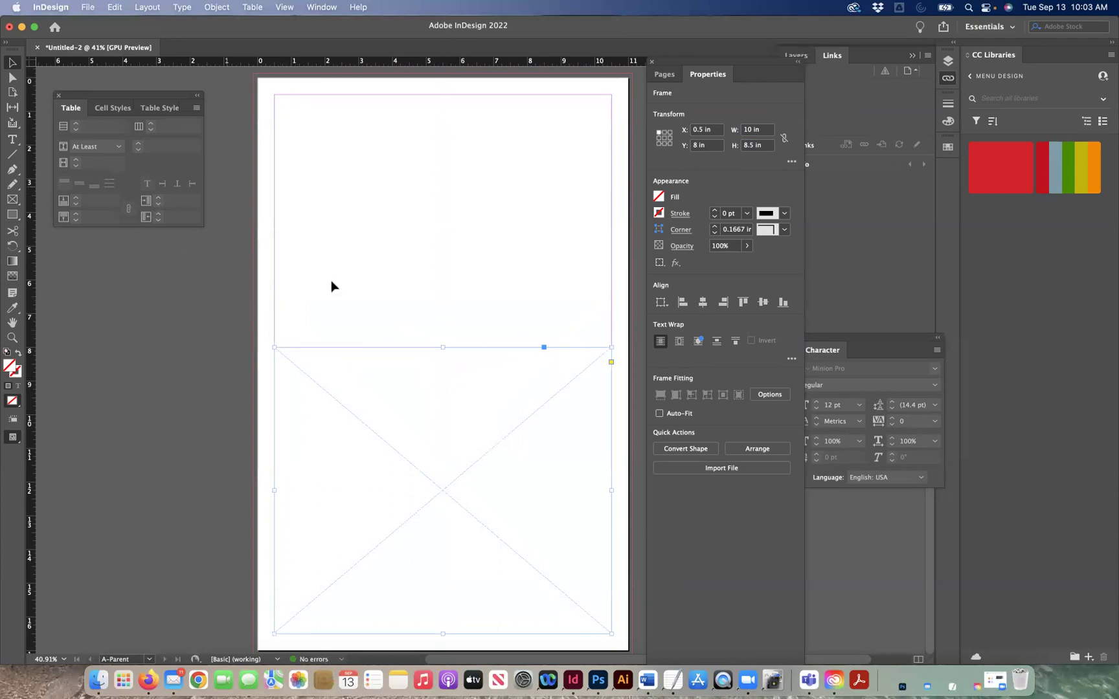
pyautogui.click(530, 275)
pyautogui.click(517, 384)
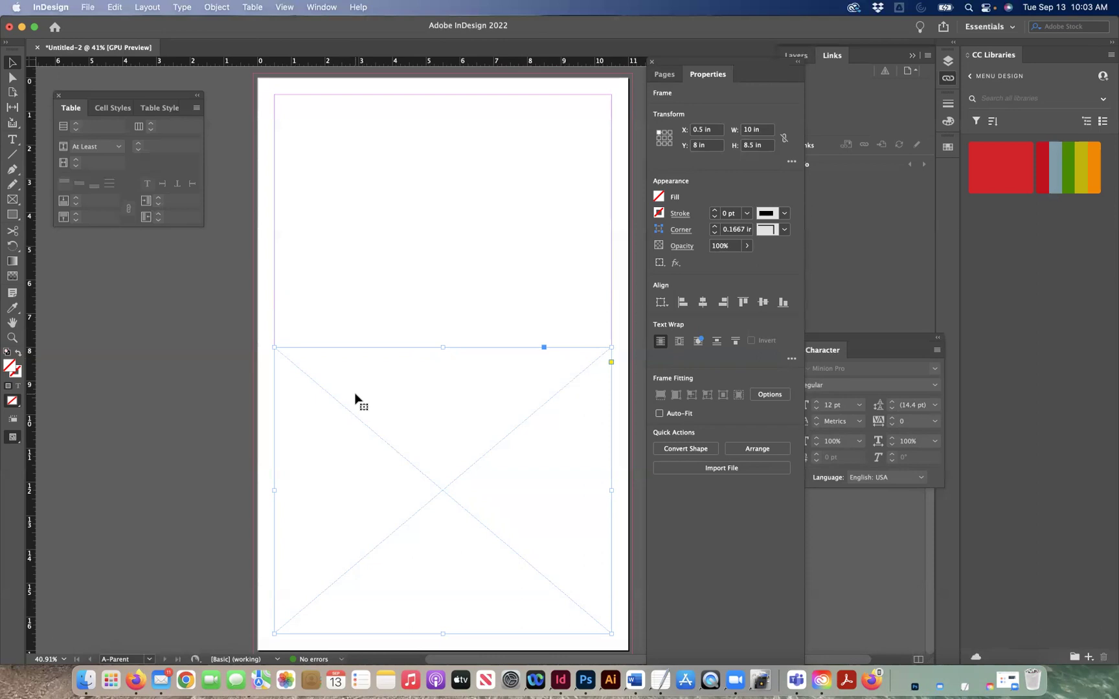
# - Turn the empty frame into a text frame with the Type tool
pyautogui.press('f')
pyautogui.click(12, 139)
pyautogui.click(299, 366)
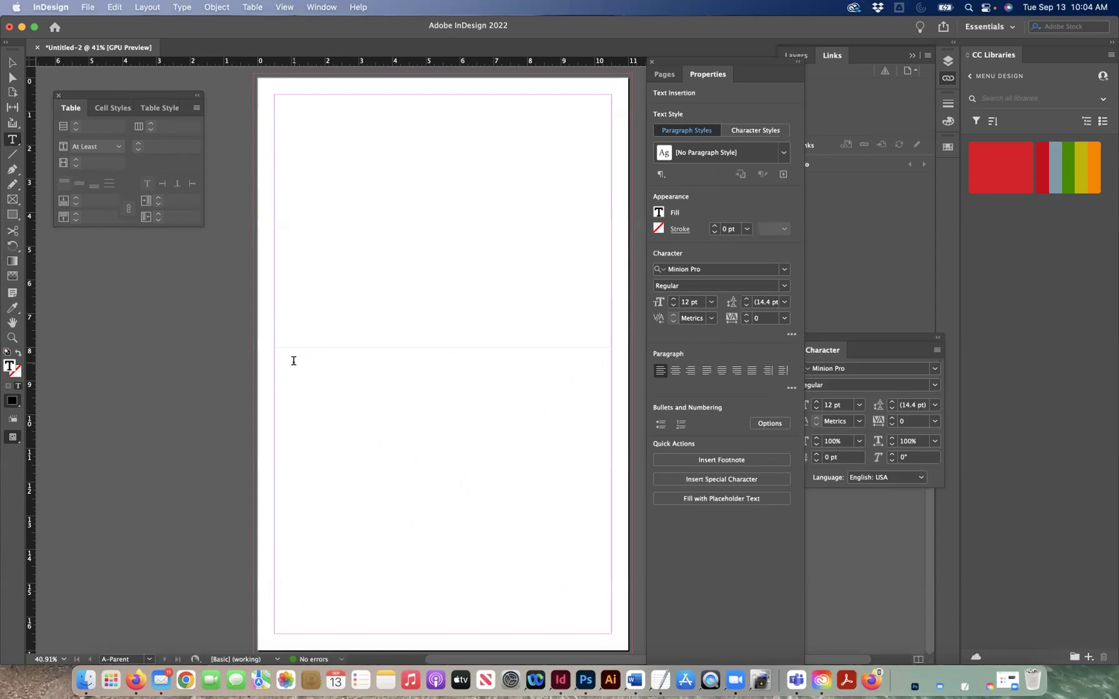
# - Type the weekday names Sunday through Friday separated by tabs
pyautogui.write('Salurday')
pyautogui.press('Tab')
pyautogui.press('BackSpace')
pyautogui.press('BackSpace')
pyautogui.press('BackSpace')
pyautogui.press('BackSpace')
pyautogui.press('BackSpace')
pyautogui.press('BackSpace')
pyautogui.press('BackSpace')
pyautogui.press('BackSpace')
pyautogui.press('BackSpace')
pyautogui.write('Sunday')
pyautogui.press('Tab')
pyautogui.write('Monday')
pyautogui.write('Tuesday')
pyautogui.write('Wedens')
pyautogui.write('nesday')
pyautogui.press('Tab')
pyautogui.write('Thur')
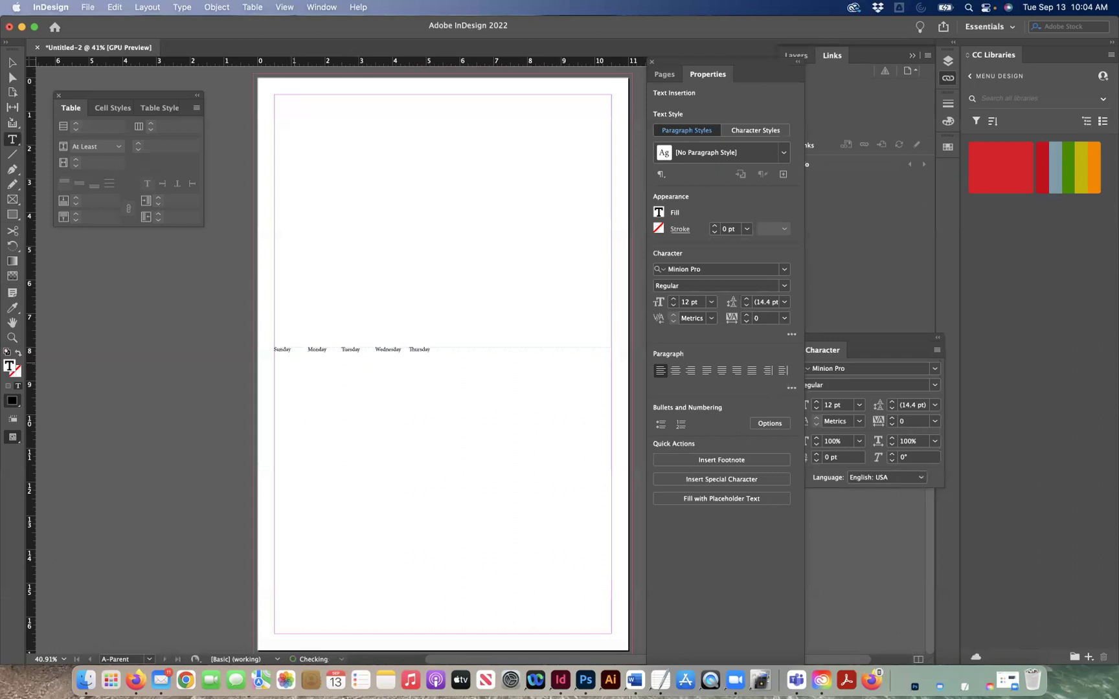
pyautogui.write('sday')
pyautogui.press('Tab')
pyautogui.write('Friday')
pyautogui.press('BackSpace')
pyautogui.write('Saturday')
# - Adjust the tab gaps before Wednesday, Friday and Saturday so each day sits on a tab stop
pyautogui.click(441, 349)
pyautogui.press('BackSpace')
pyautogui.press('Tab')
pyautogui.click(459, 349)
pyautogui.press('Tab')
pyautogui.write('S')
pyautogui.press('BackSpace')
pyautogui.click(447, 348)
pyautogui.click(444, 350)
pyautogui.click(375, 351)
pyautogui.press('BackSpace')
pyautogui.press('Tab')
pyautogui.click(458, 352)
pyautogui.press('Tab')
pyautogui.moveTo(431, 350); pyautogui.dragTo(443, 350)
# - Give Saturday its own tab stop at the end of the weekday row
pyautogui.click(456, 349)
pyautogui.press('Tab')
pyautogui.press('BackSpace')
pyautogui.click(488, 348)
pyautogui.click(458, 349)
pyautogui.press('Tab')
pyautogui.click(497, 349)
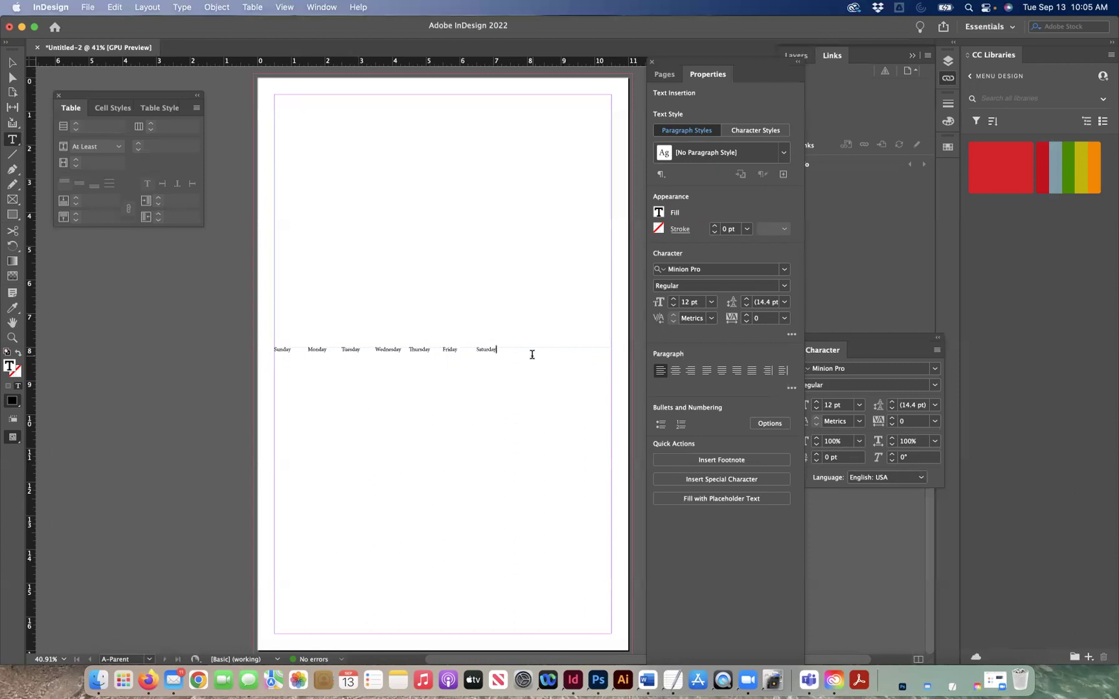
# - Add two empty tabbed lines below the weekdays and select all the frame's text
pyautogui.press('Return')
pyautogui.press('Tab')
pyautogui.press('Return')
pyautogui.press('Tab')
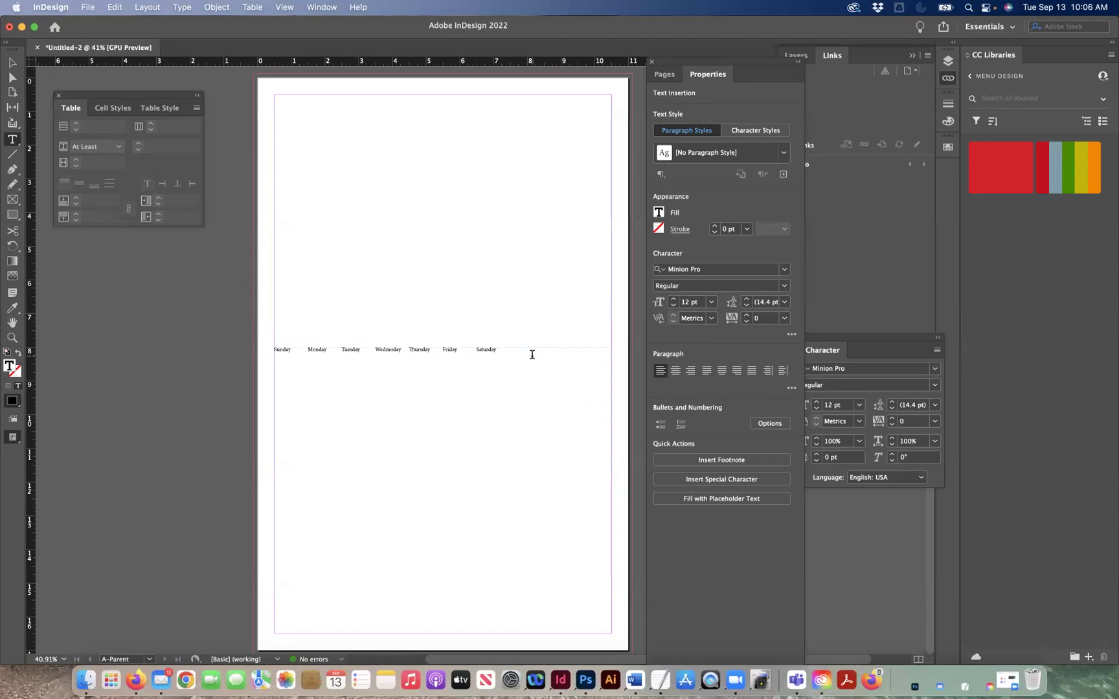
pyautogui.press('super+a')
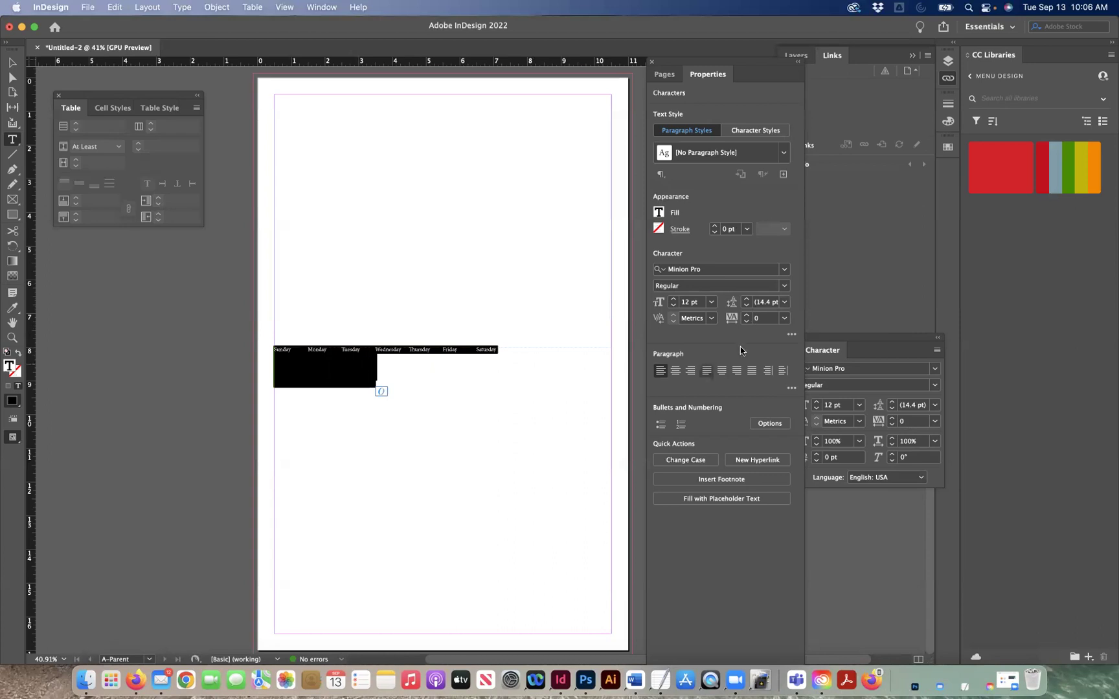
# - Set the weekday text to Montserrat Bold and adjust its size to 17 pt
pyautogui.click(864, 369)
pyautogui.write('Mon')
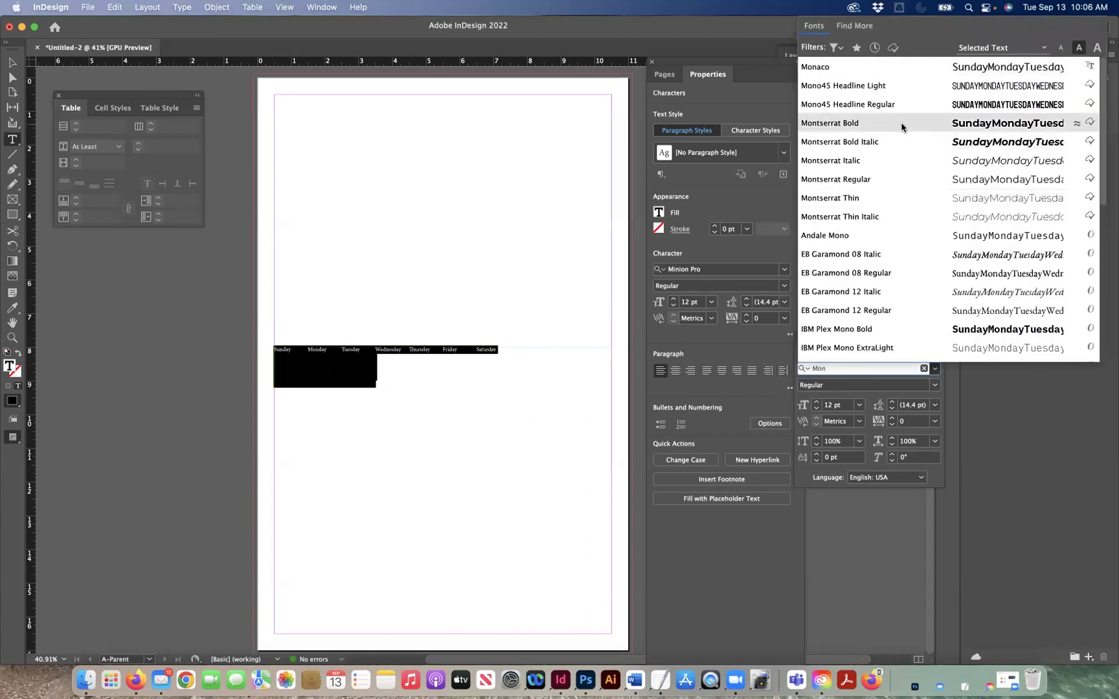
pyautogui.click(889, 123)
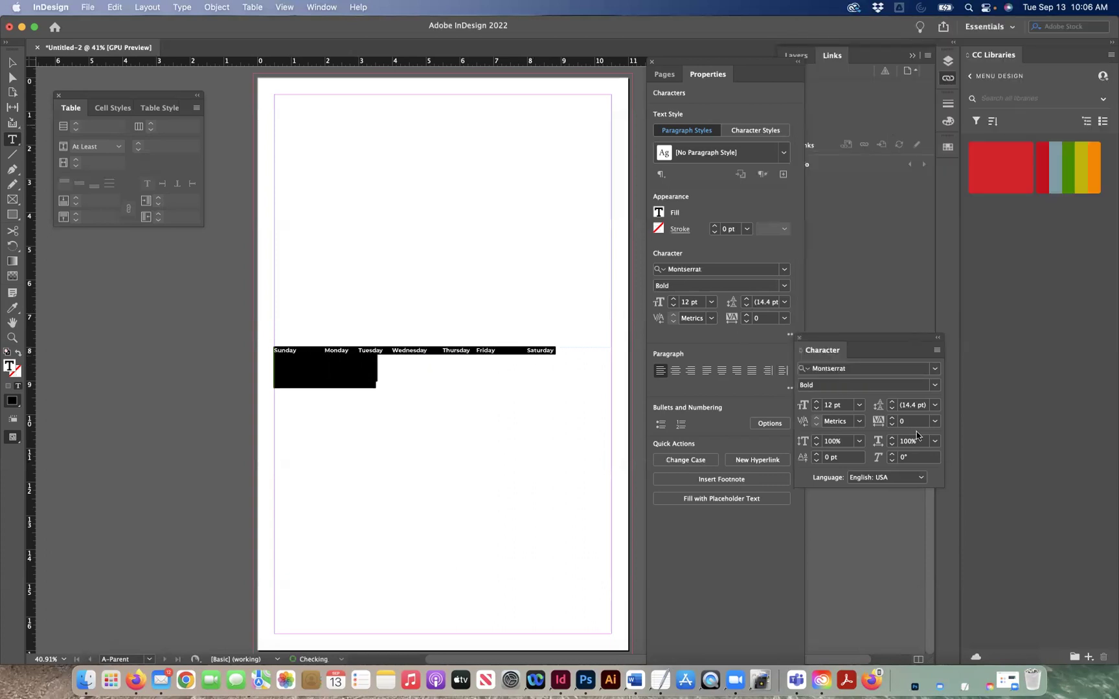
pyautogui.click(817, 402)
pyautogui.click(816, 402)
pyautogui.click(817, 402)
pyautogui.click(817, 403)
pyautogui.click(817, 402)
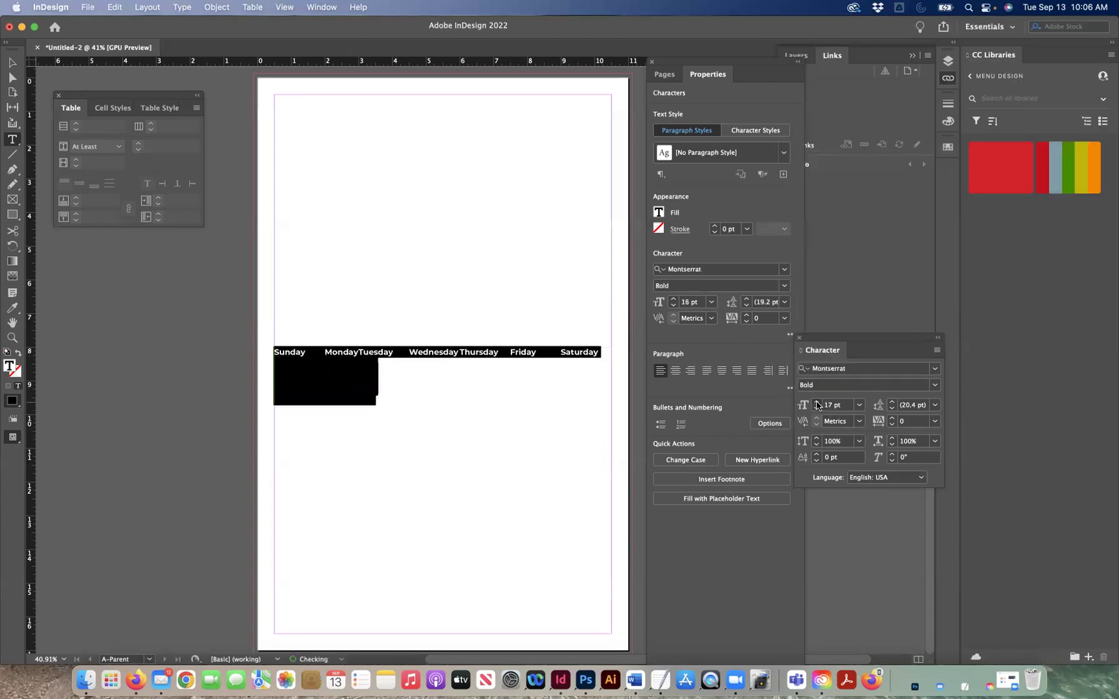
pyautogui.click(817, 402)
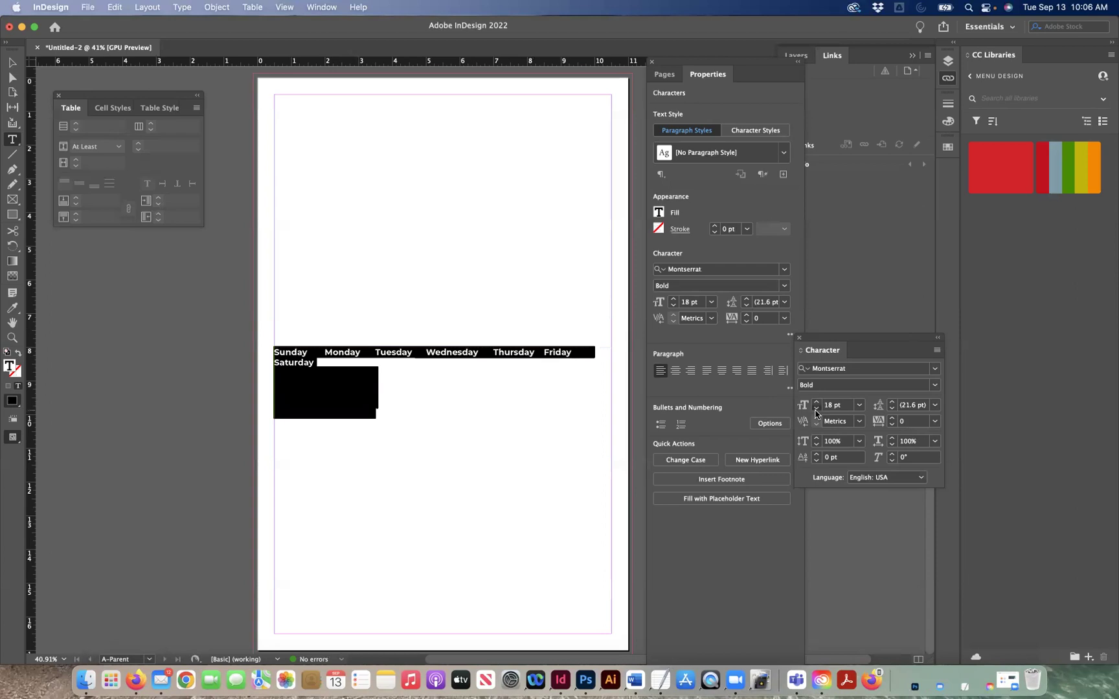
pyautogui.click(817, 408)
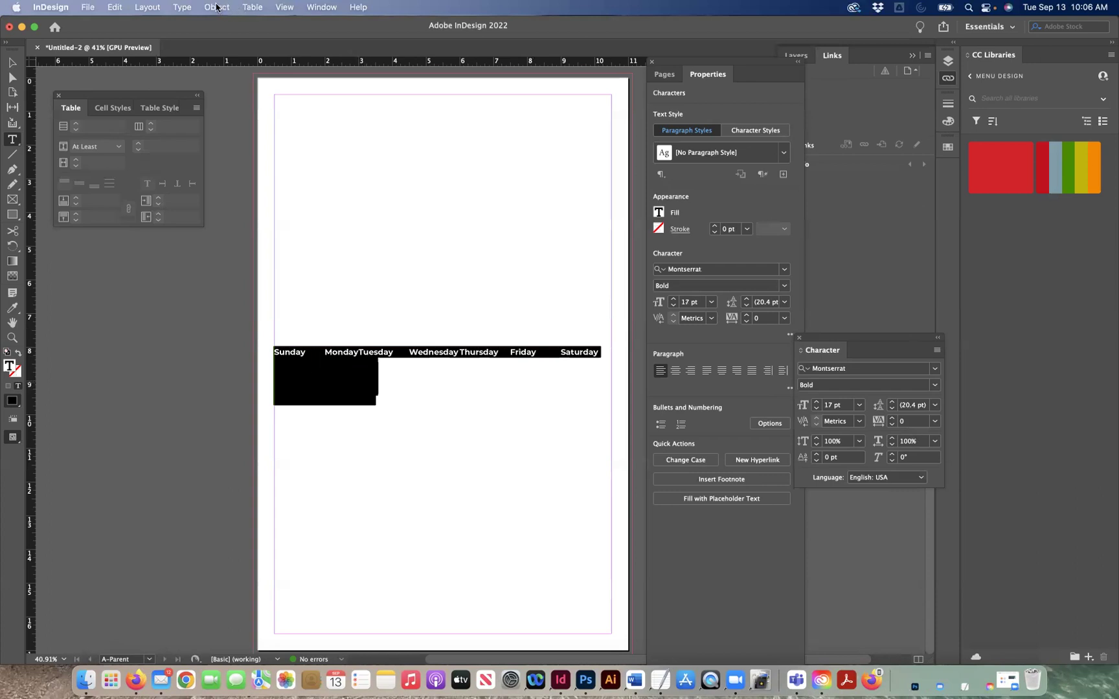
# - Convert the weekday text into a table
pyautogui.click(250, 8)
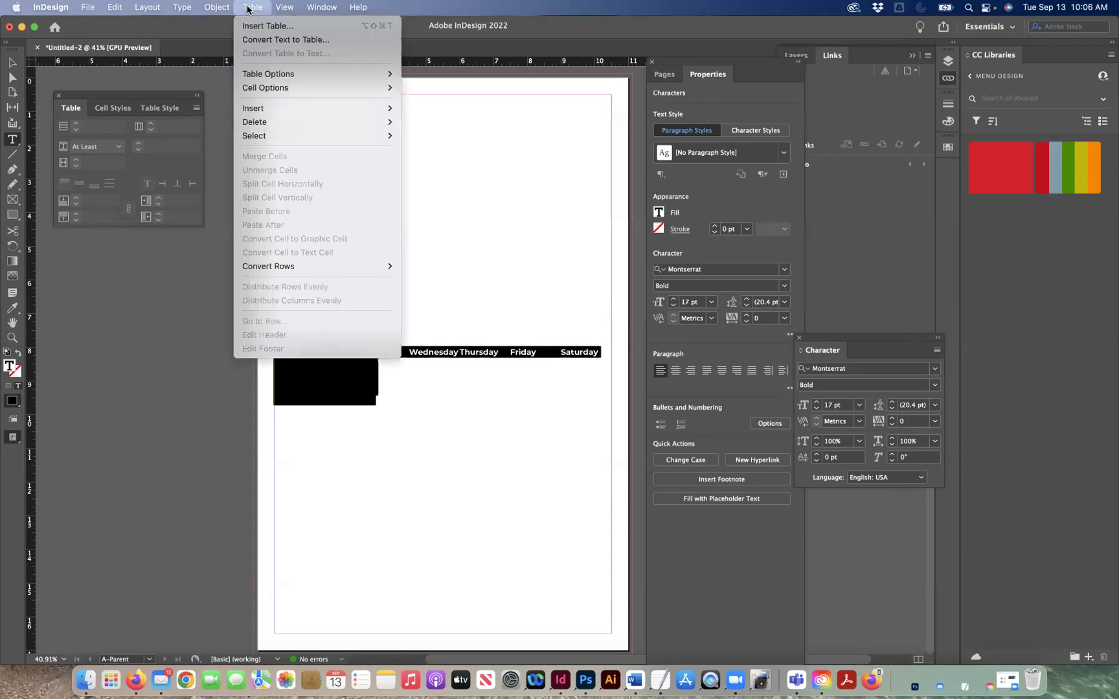
pyautogui.click(246, 39)
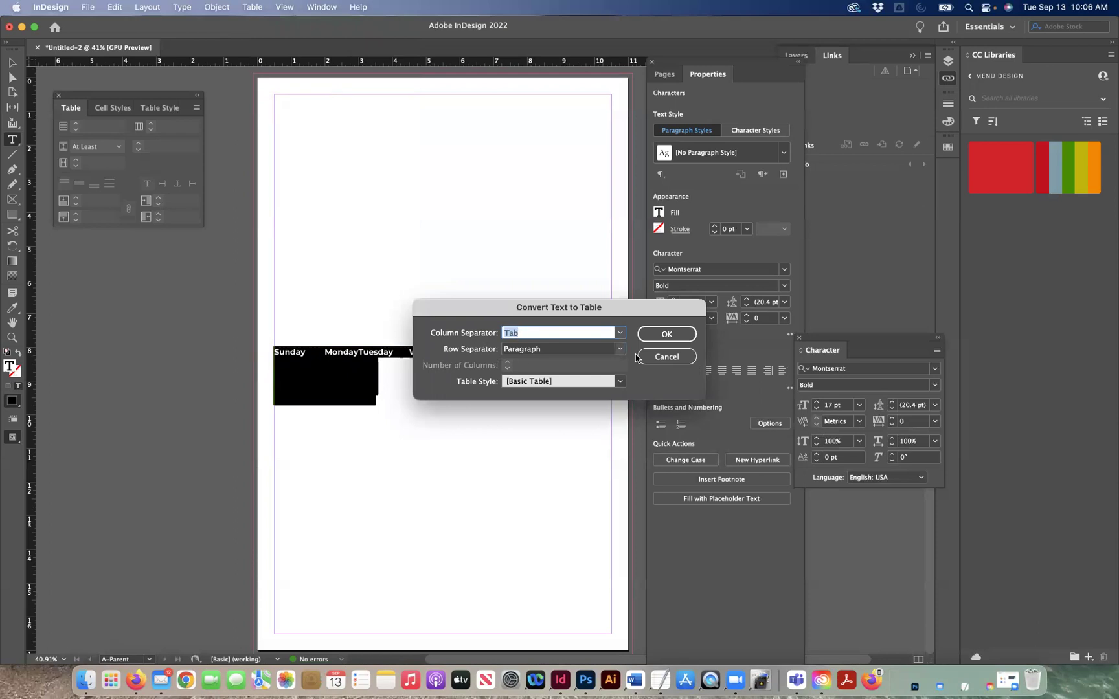
pyautogui.click(672, 336)
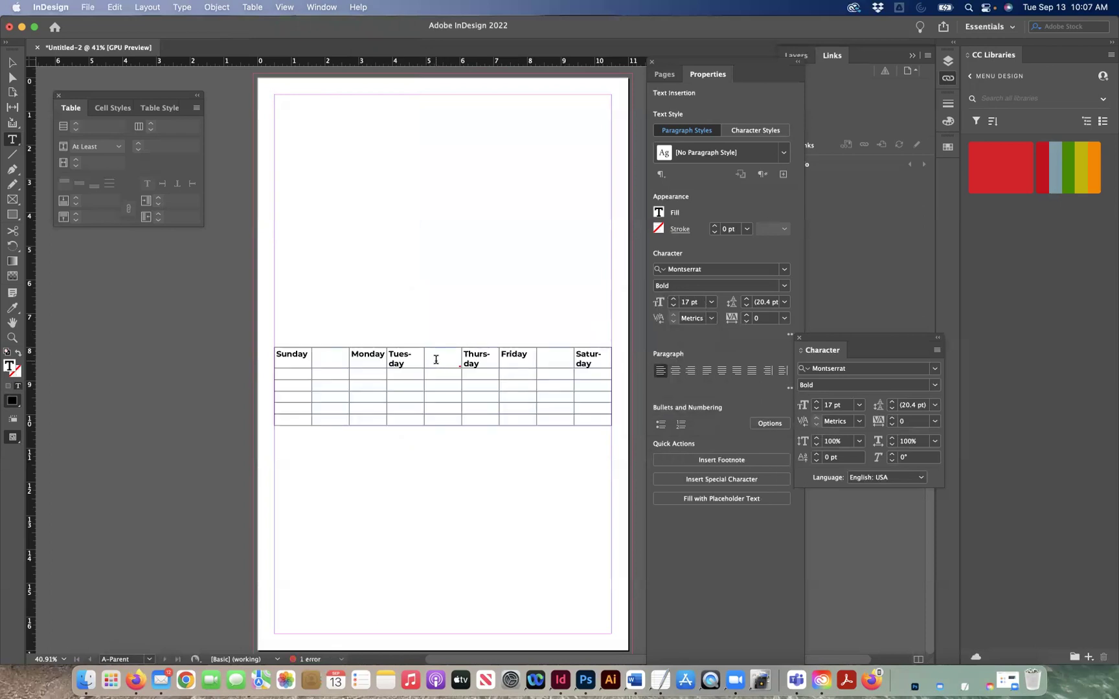
# - Delete the frame holding the table, leaving the parent page empty
pyautogui.click(352, 354)
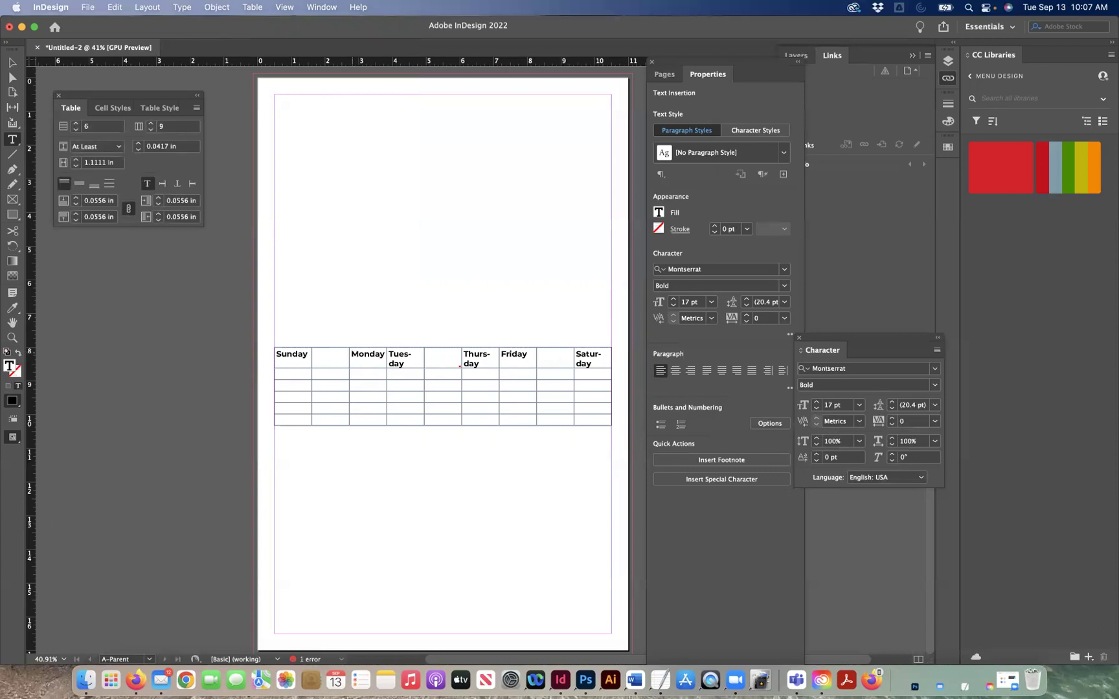
pyautogui.click(13, 63)
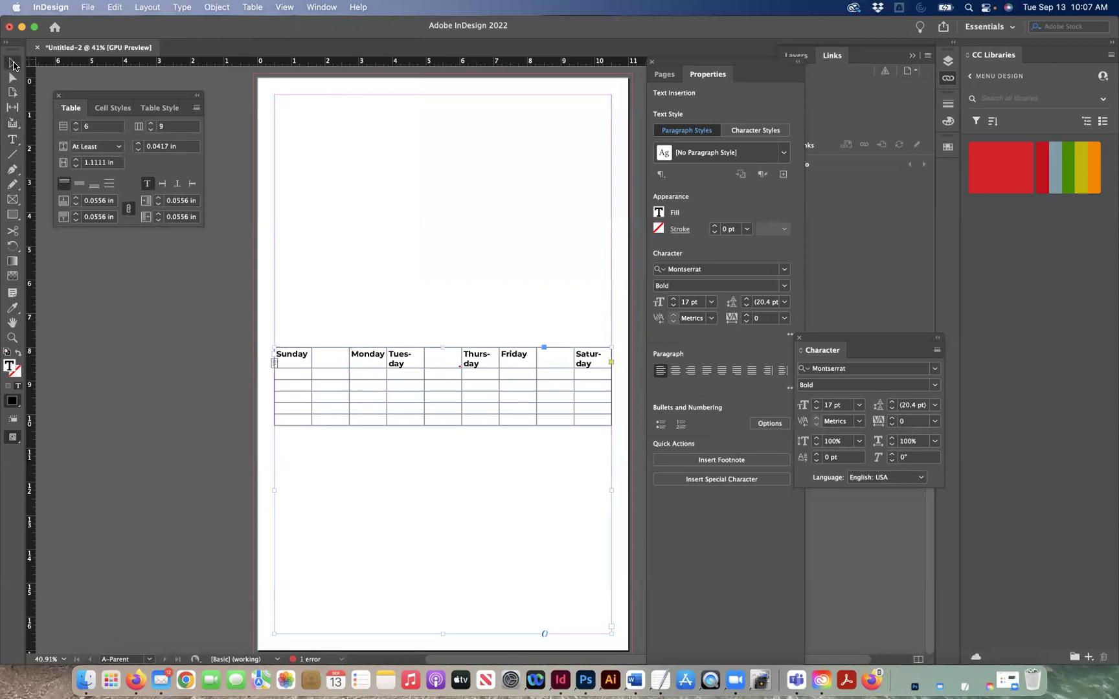
pyautogui.press('BackSpace')
pyautogui.click(12, 199)
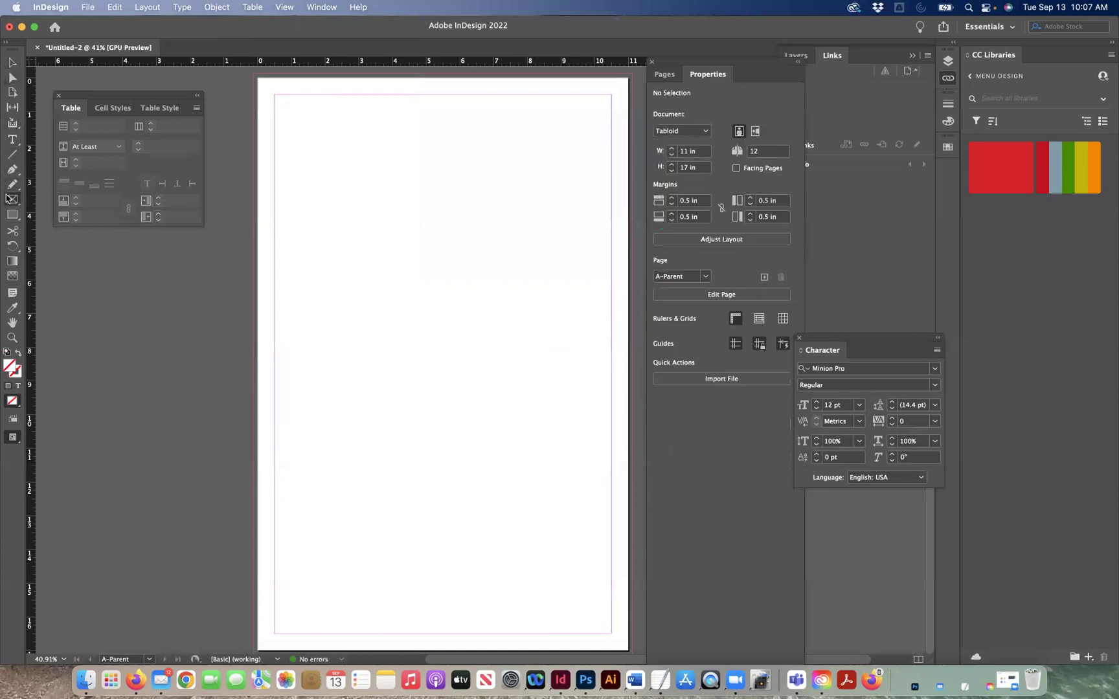
# - Draw a 10 × 8.5 in frame and move it to X 0.5 in, Y 8 in
pyautogui.click(389, 460)
pyautogui.write('10')
pyautogui.click(523, 369)
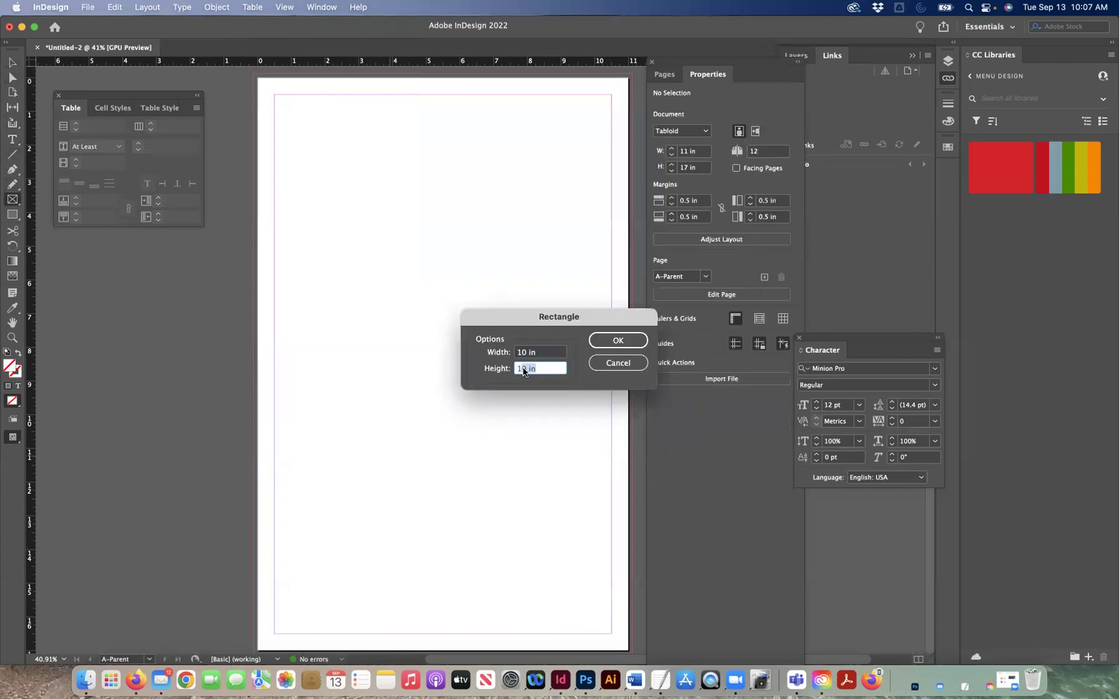
pyautogui.write('8.5')
pyautogui.press('Return')
pyautogui.click(12, 63)
pyautogui.moveTo(487, 455); pyautogui.dragTo(378, 351)
pyautogui.moveTo(374, 350); pyautogui.dragTo(374, 350)
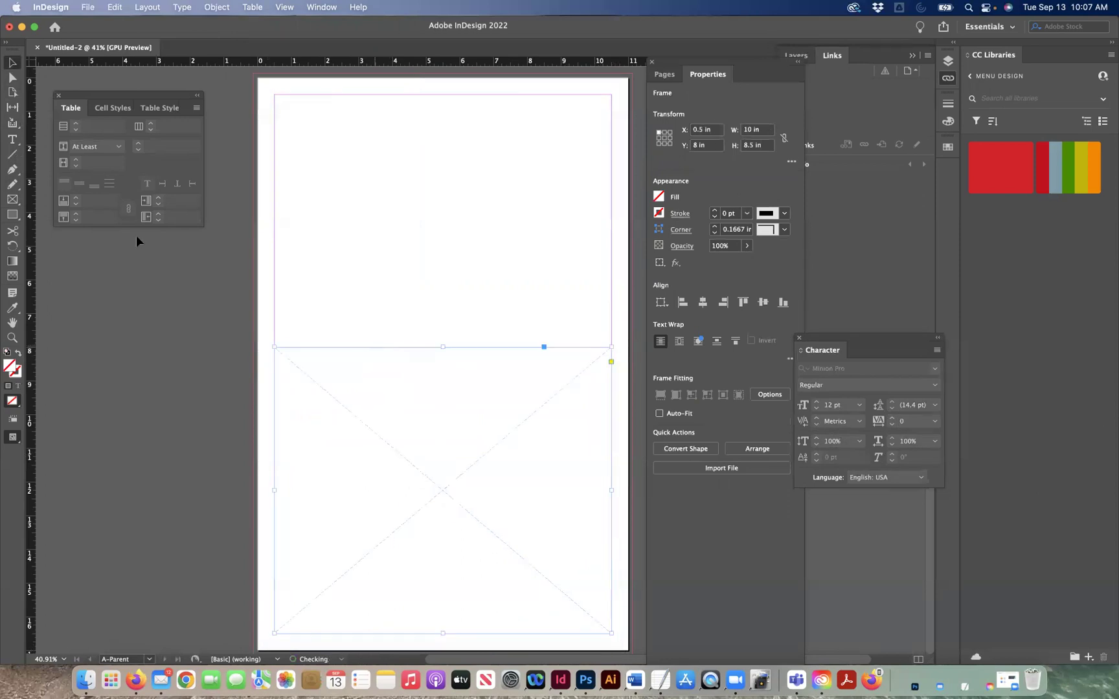
pyautogui.click(12, 139)
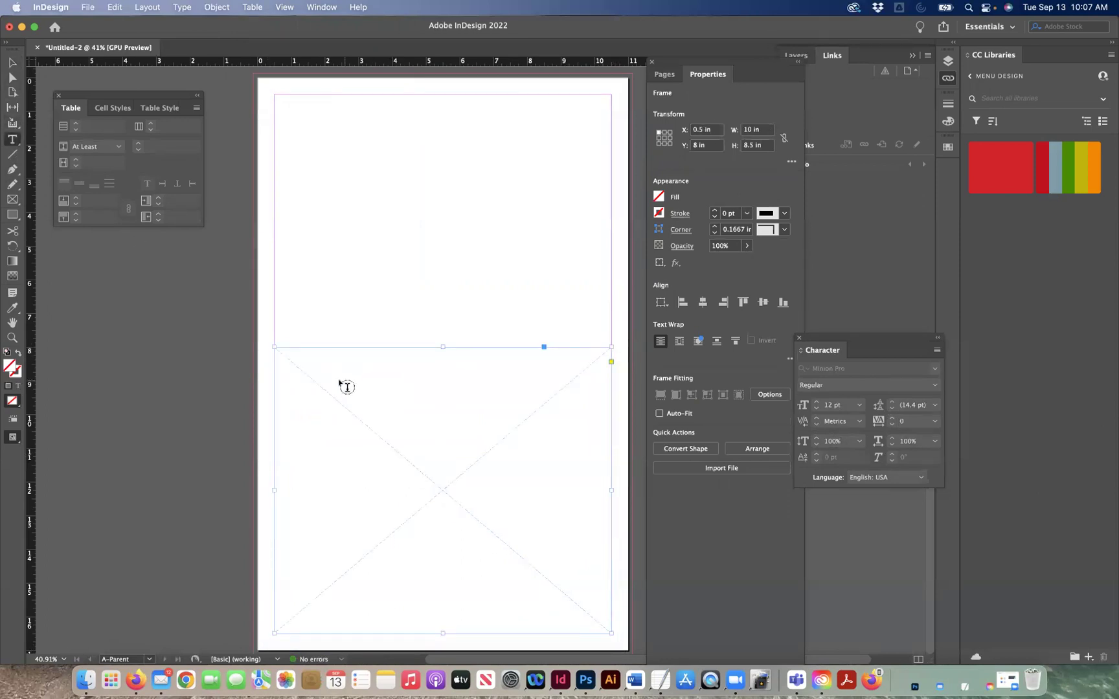
# - Type a tab-separated S M T W T F S row with empty tabbed lines in the lower frame, then select all
pyautogui.click(284, 359)
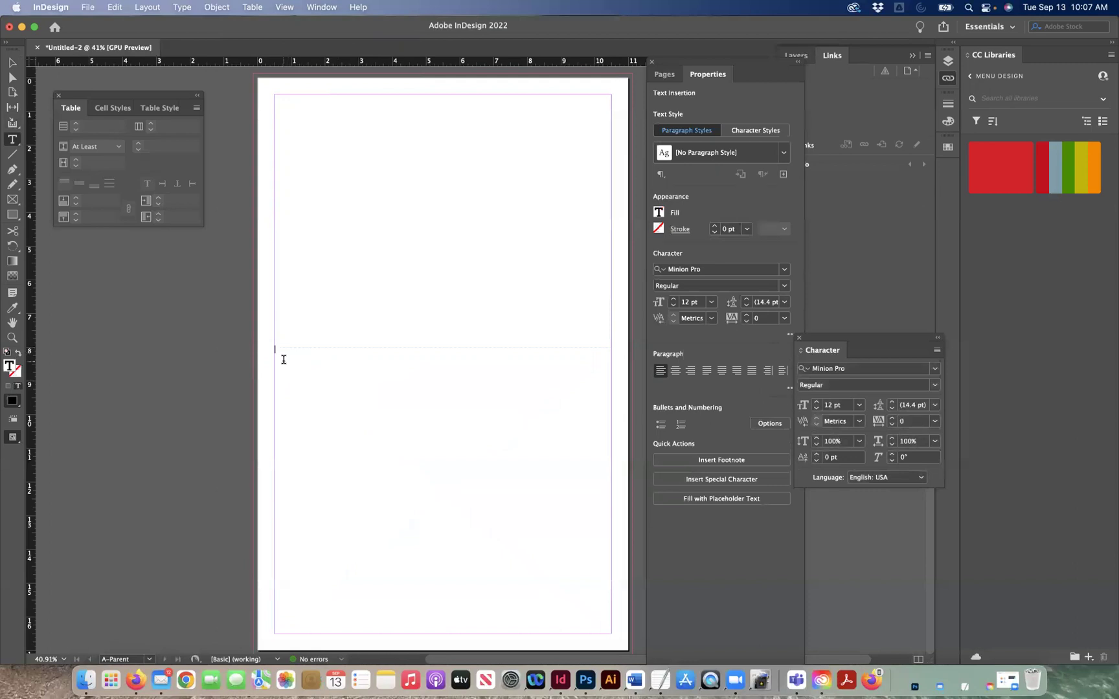
pyautogui.write('sM T W TF S')
pyautogui.press('Tab')
pyautogui.press('super+a')
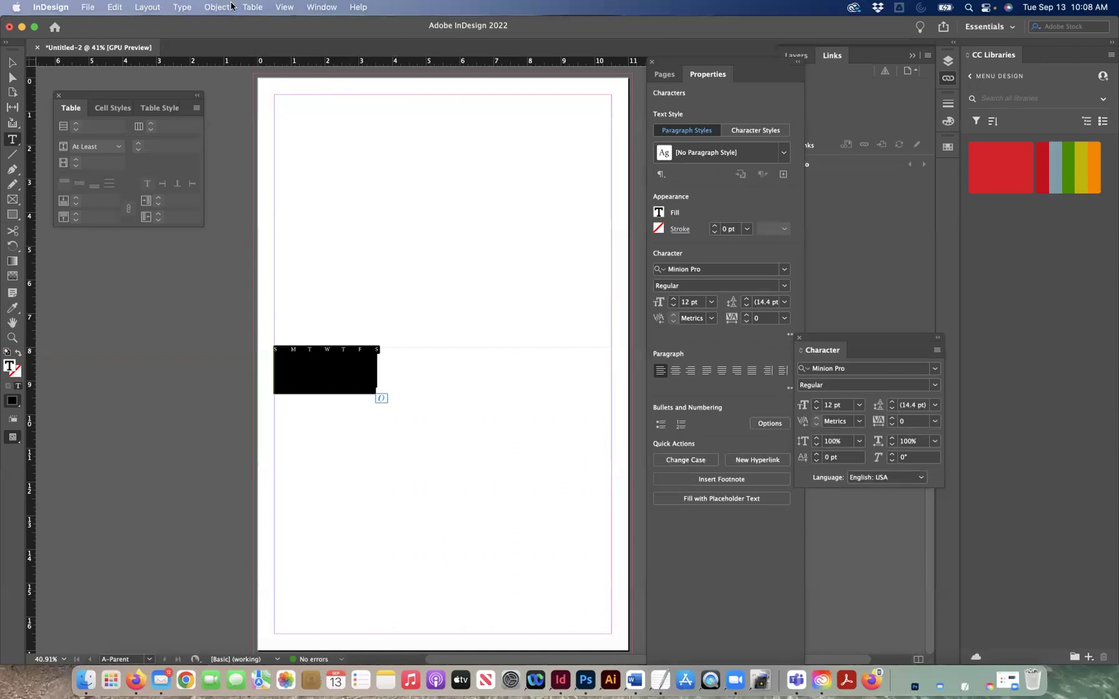
# - Convert the tabbed weekday text into a seven-column table using Tab and Paragraph separators
pyautogui.click(261, 6)
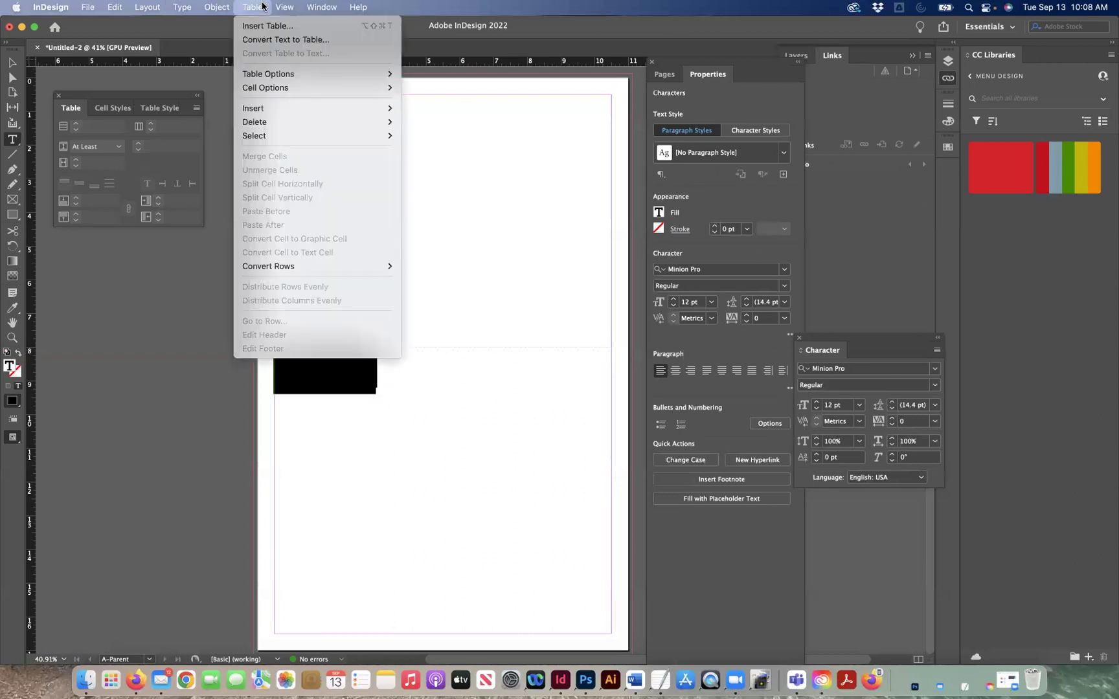
pyautogui.click(263, 40)
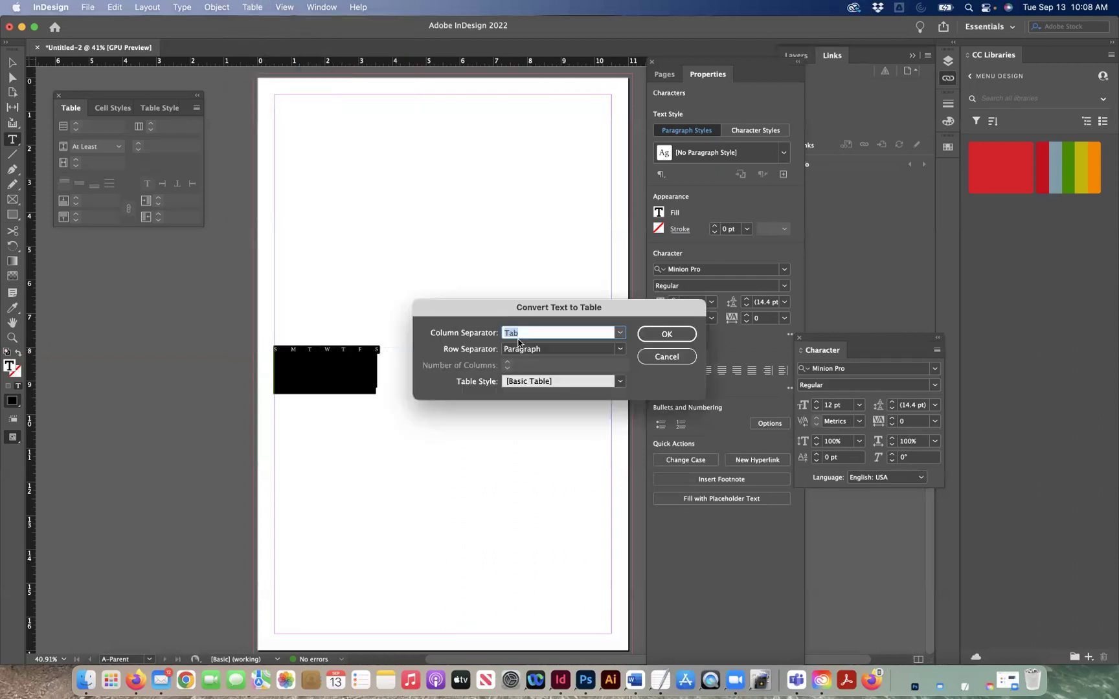
pyautogui.click(549, 349)
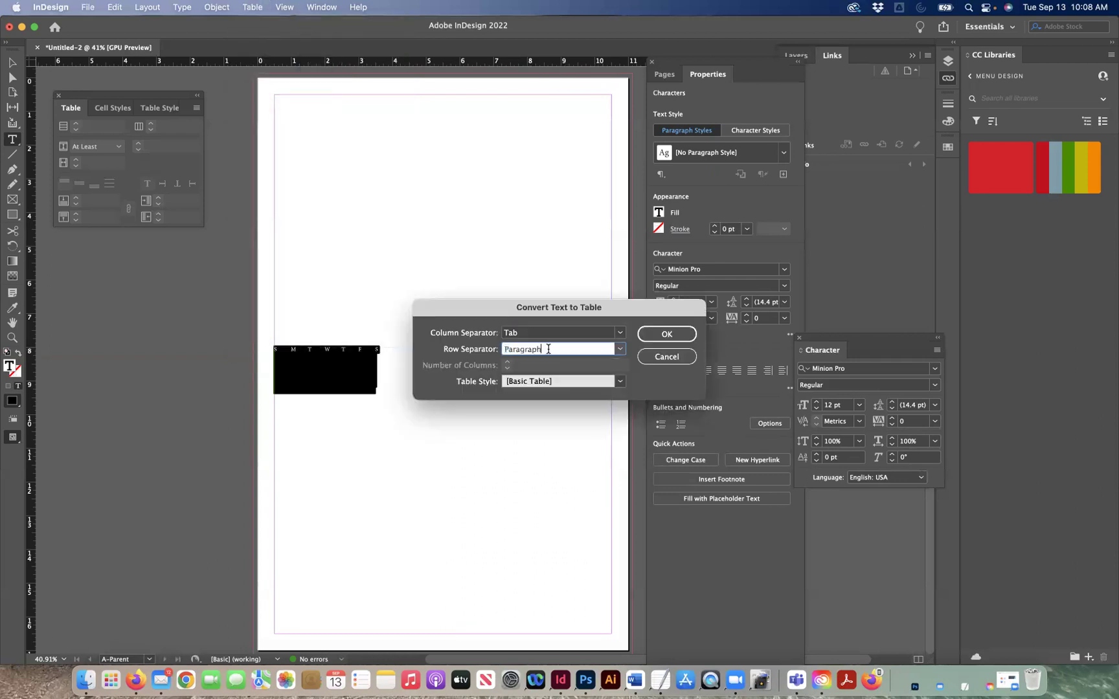
pyautogui.click(669, 333)
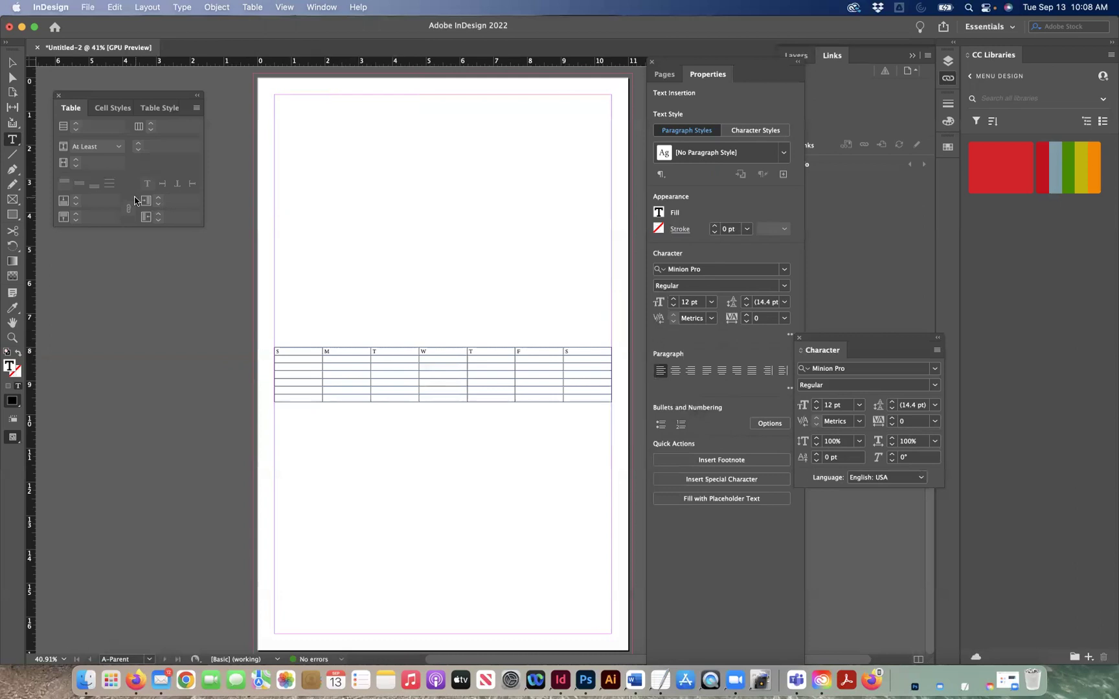
pyautogui.click(12, 63)
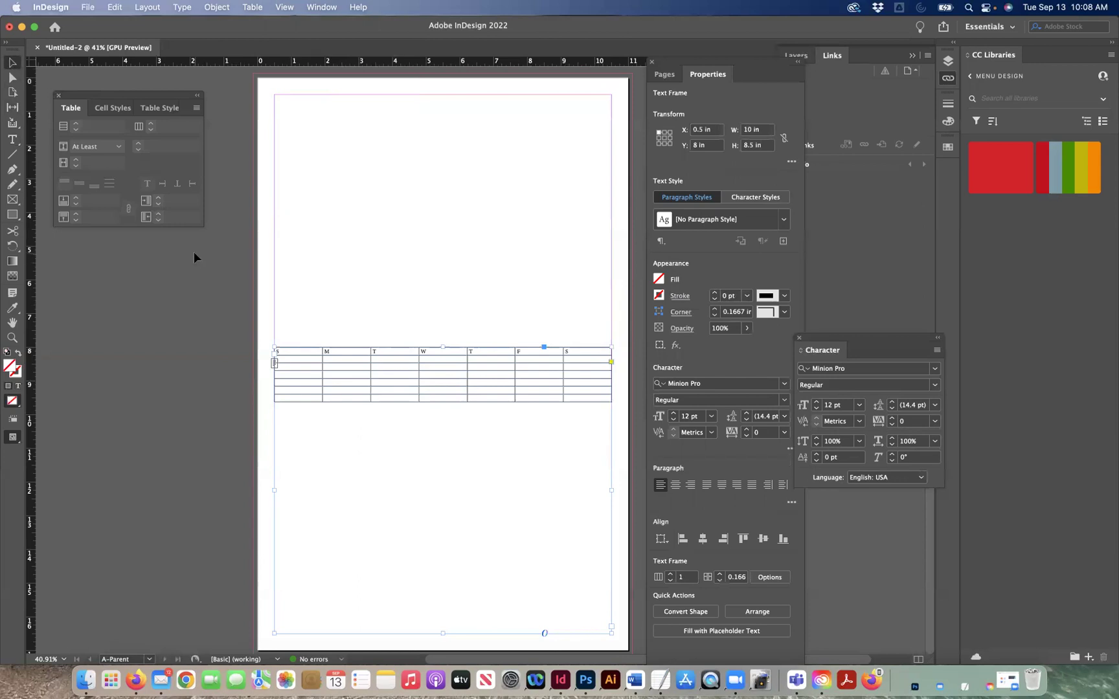
pyautogui.click(110, 109)
pyautogui.click(160, 108)
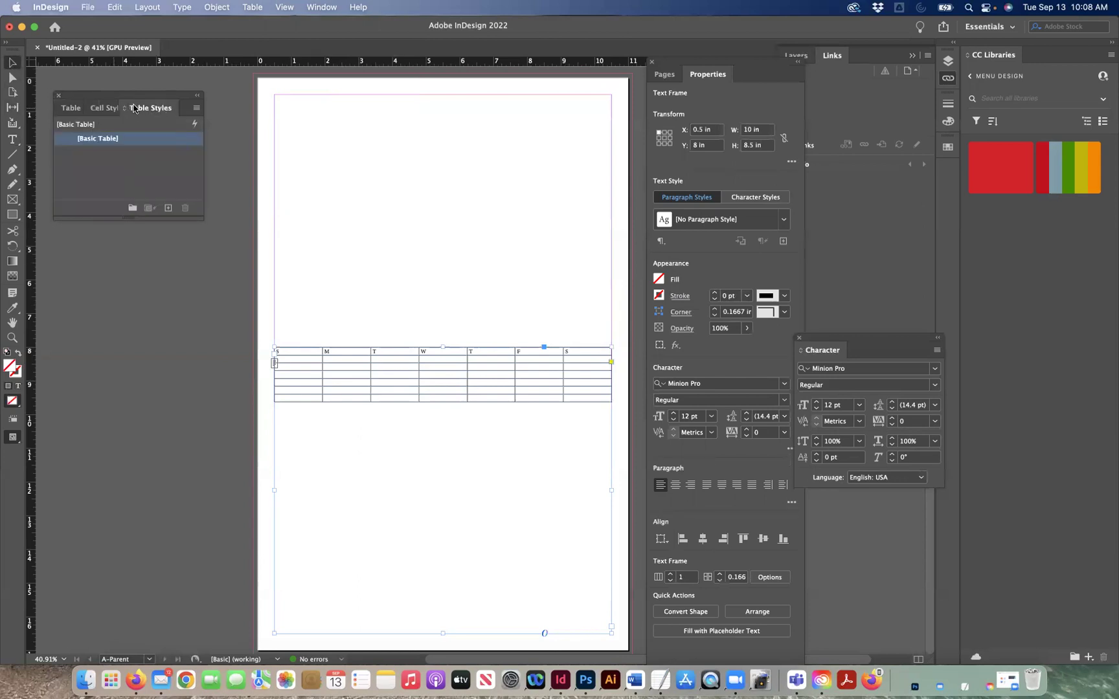
# - Show the Table panel's row and column settings and select cells in the table's second row
pyautogui.click(70, 108)
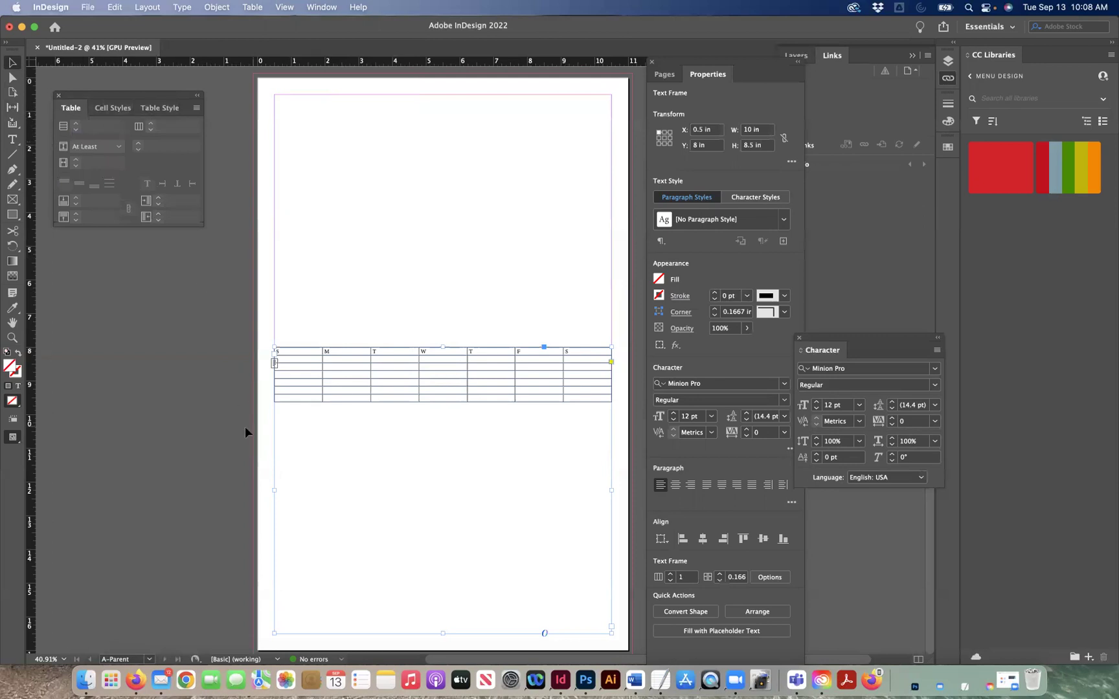
pyautogui.doubleClick(270, 364)
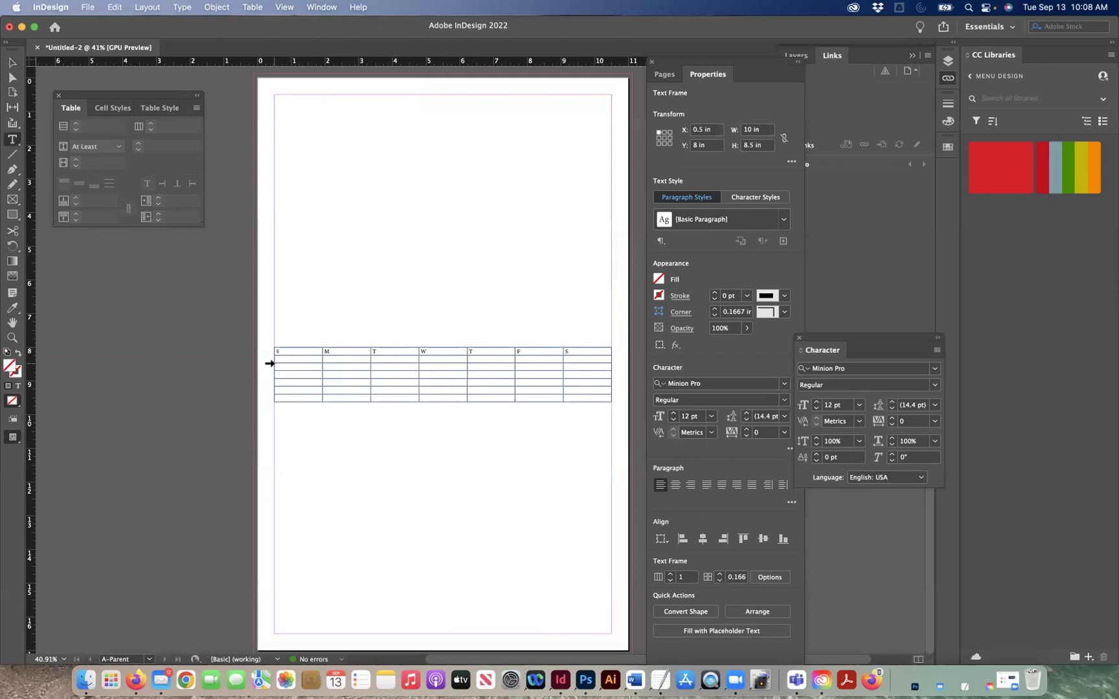
pyautogui.click(270, 363)
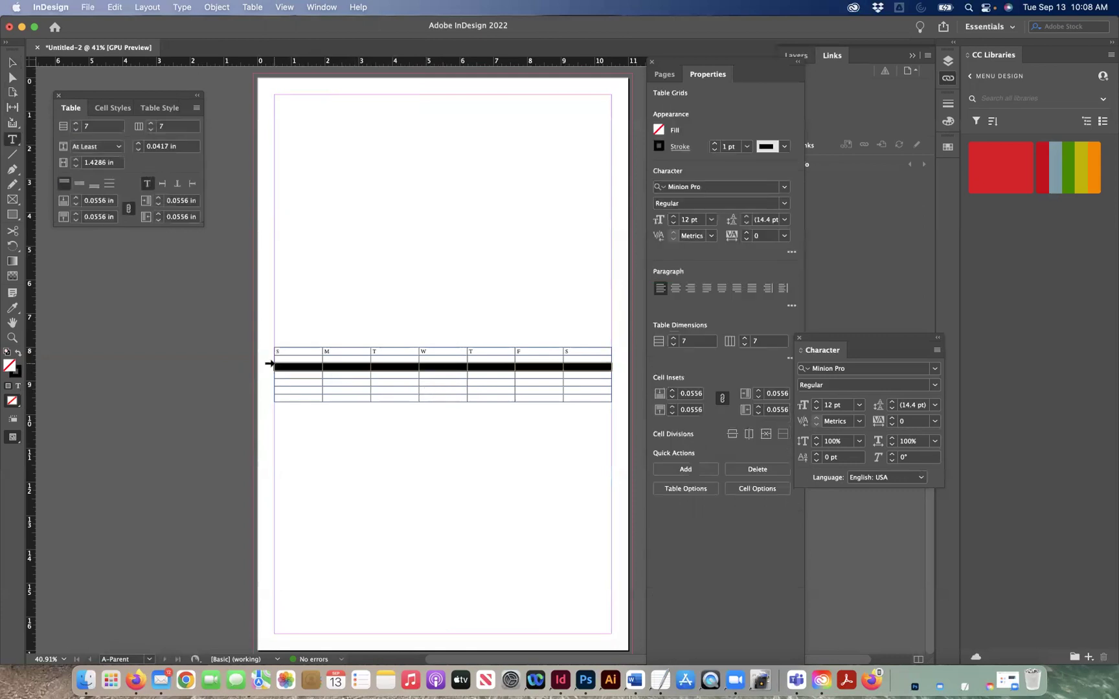
pyautogui.click(309, 360)
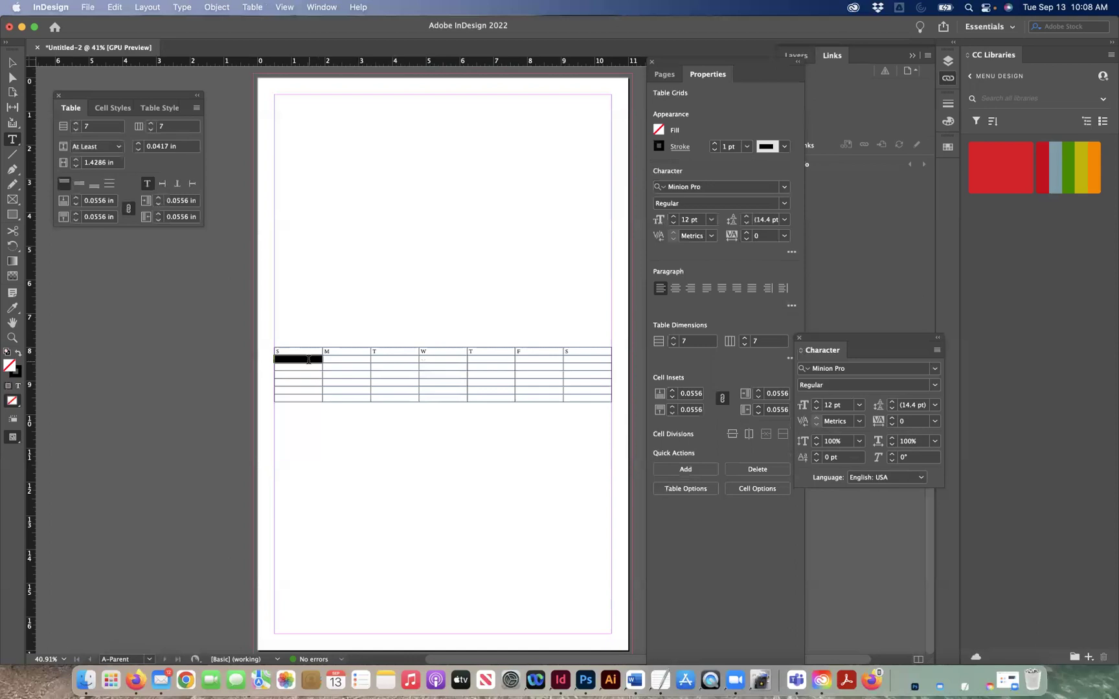
pyautogui.click(12, 77)
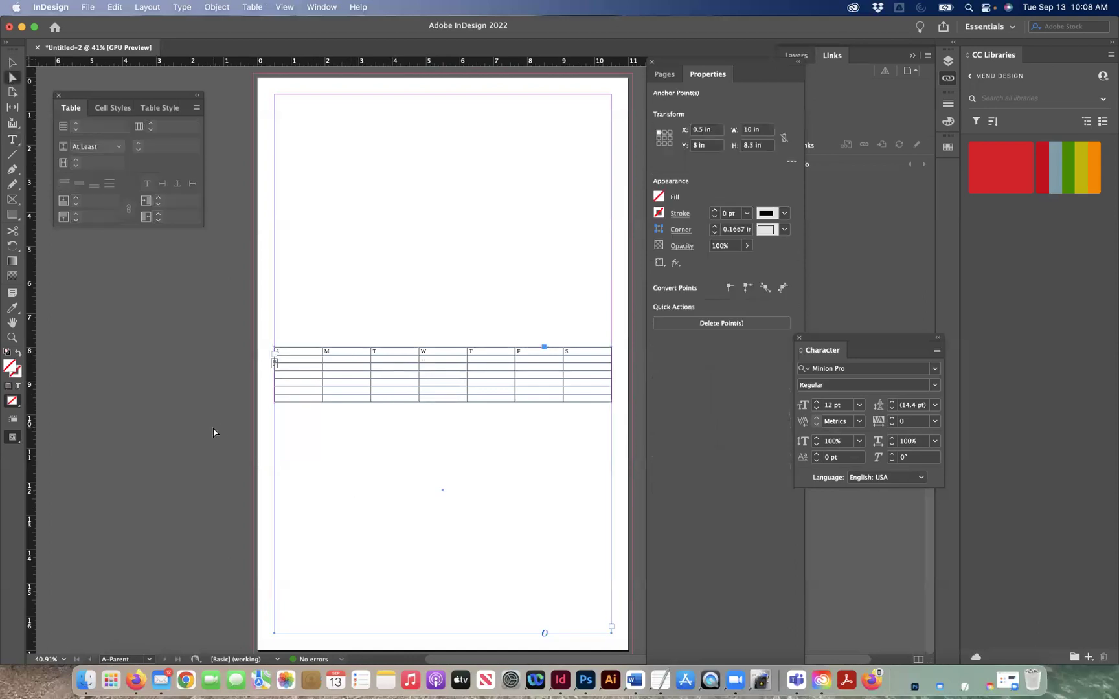
pyautogui.click(392, 406)
# - Reselect the table's frame and enter the header row for text editing
pyautogui.click(331, 353)
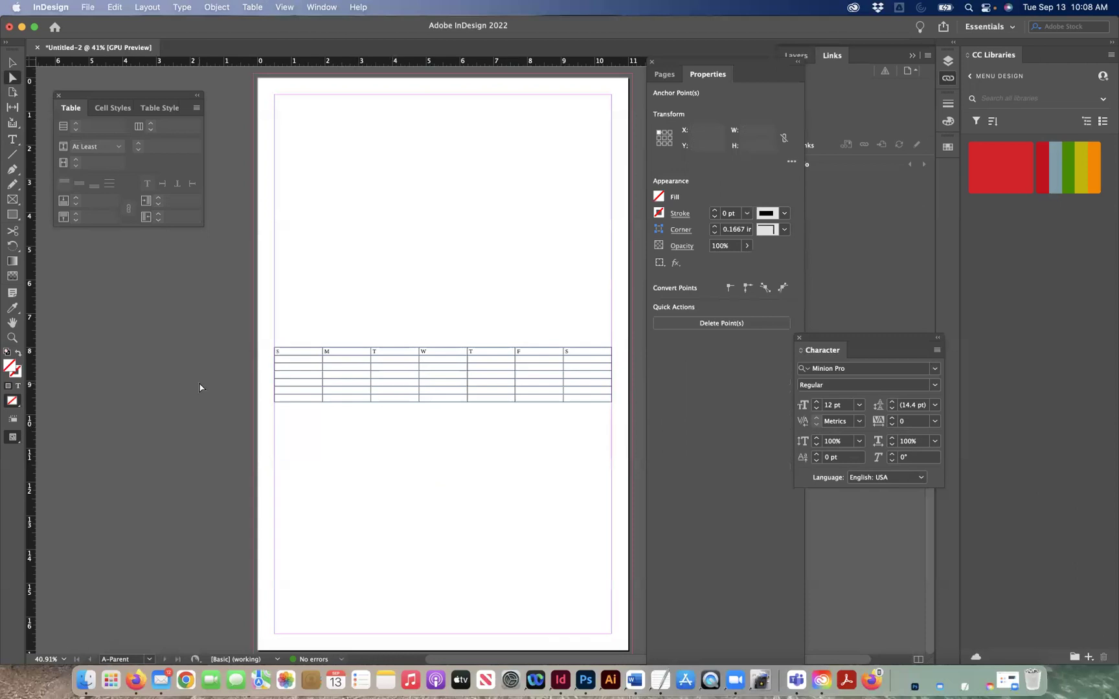
pyautogui.click(400, 539)
pyautogui.click(12, 63)
pyautogui.click(400, 375)
pyautogui.click(12, 140)
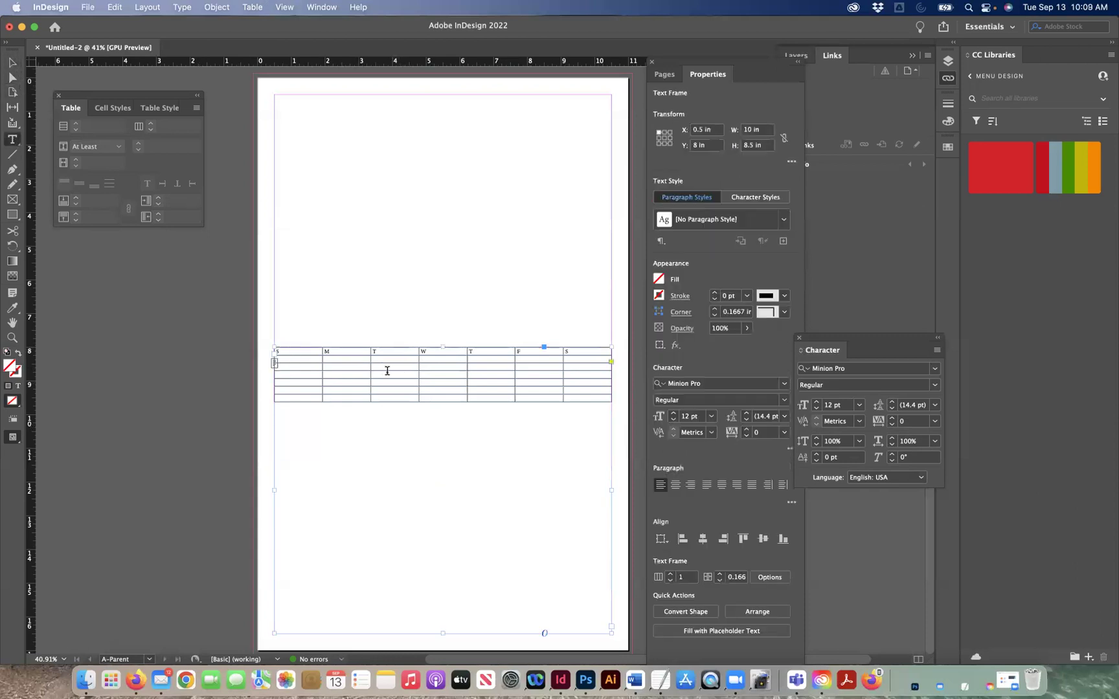
pyautogui.click(378, 350)
pyautogui.doubleClick(378, 349)
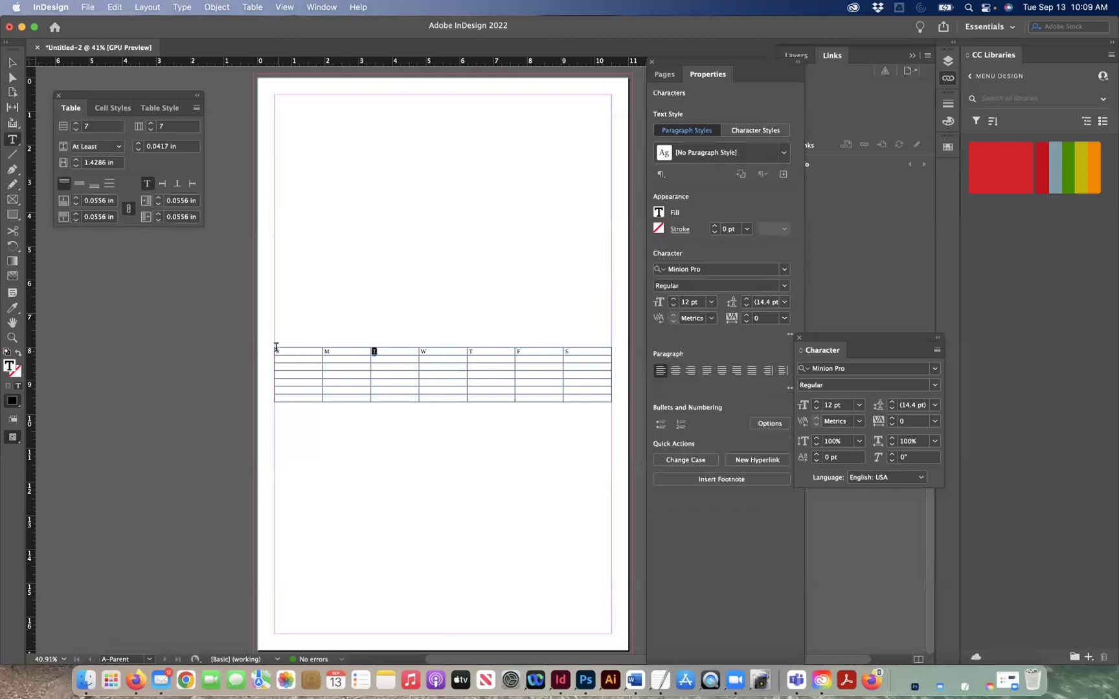
# - Select the seven header cells and raise their font size from 12 pt to 28 pt
pyautogui.moveTo(277, 349); pyautogui.dragTo(574, 349)
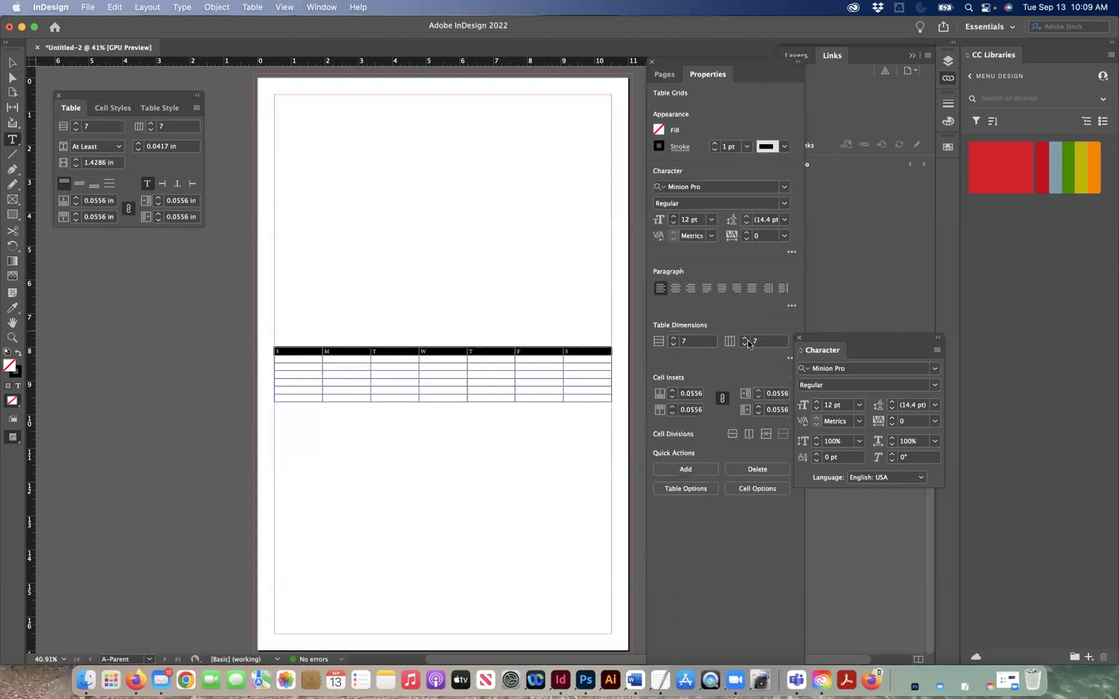
pyautogui.click(816, 402)
pyautogui.click(817, 402)
pyautogui.click(816, 402)
pyautogui.click(817, 402)
pyautogui.click(817, 402)
pyautogui.click(817, 402)
pyautogui.click(817, 402)
pyautogui.click(817, 402)
pyautogui.click(816, 402)
pyautogui.click(817, 402)
pyautogui.click(816, 402)
pyautogui.click(817, 402)
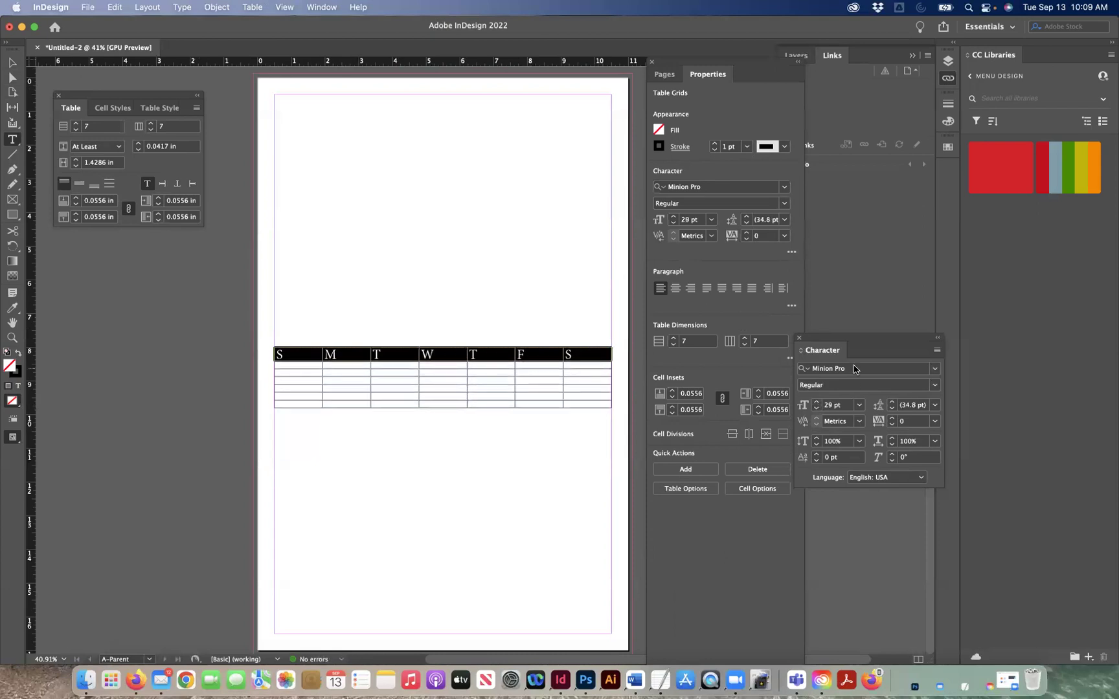
pyautogui.click(855, 368)
# - Apply Montserrat Bold (searched as 'MON') to the weekday initials and centre-align them
pyautogui.write('MON')
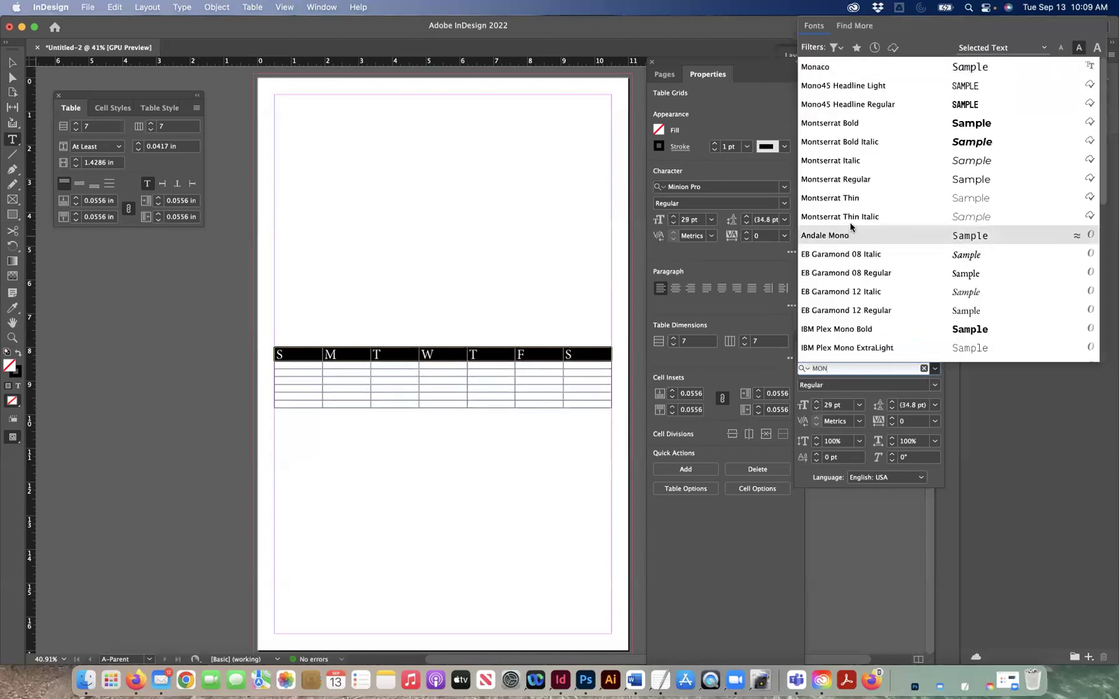
pyautogui.press('Return')
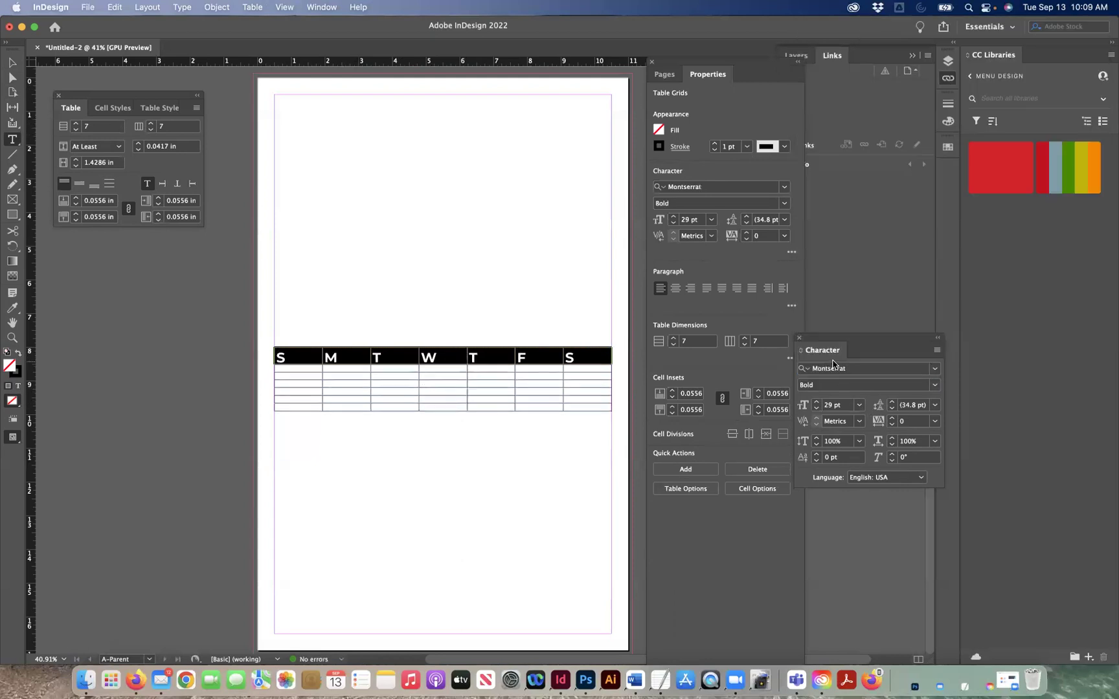
pyautogui.click(674, 289)
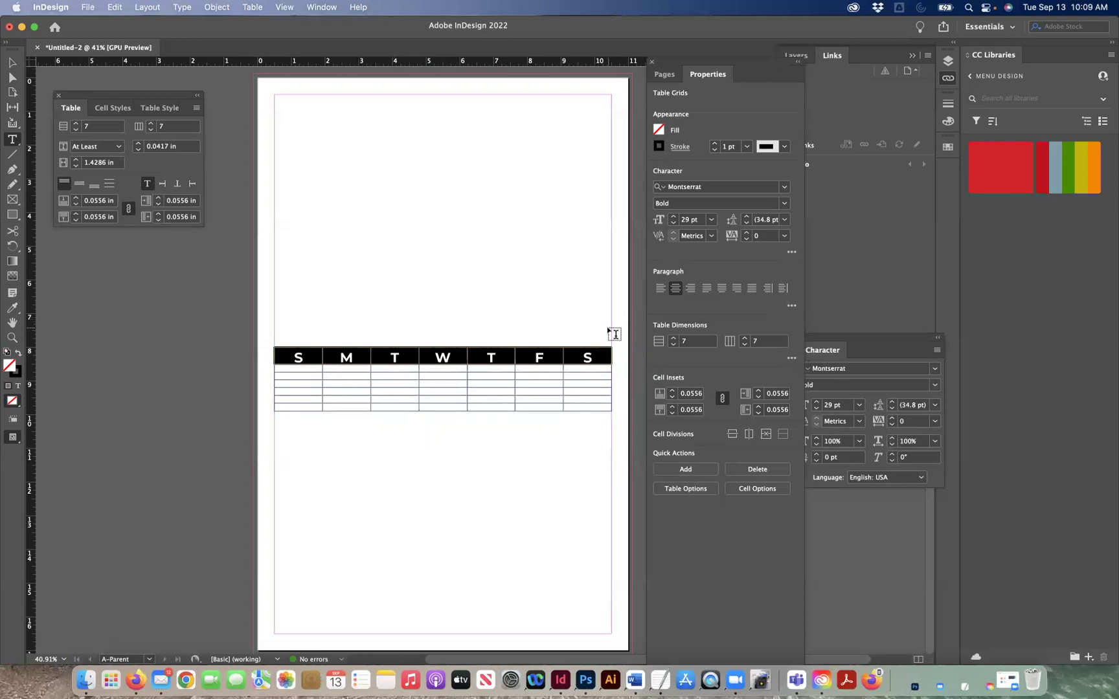
# - Raise the header cells' insets to 0.1875 in
pyautogui.click(672, 392)
pyautogui.click(672, 392)
pyautogui.click(672, 392)
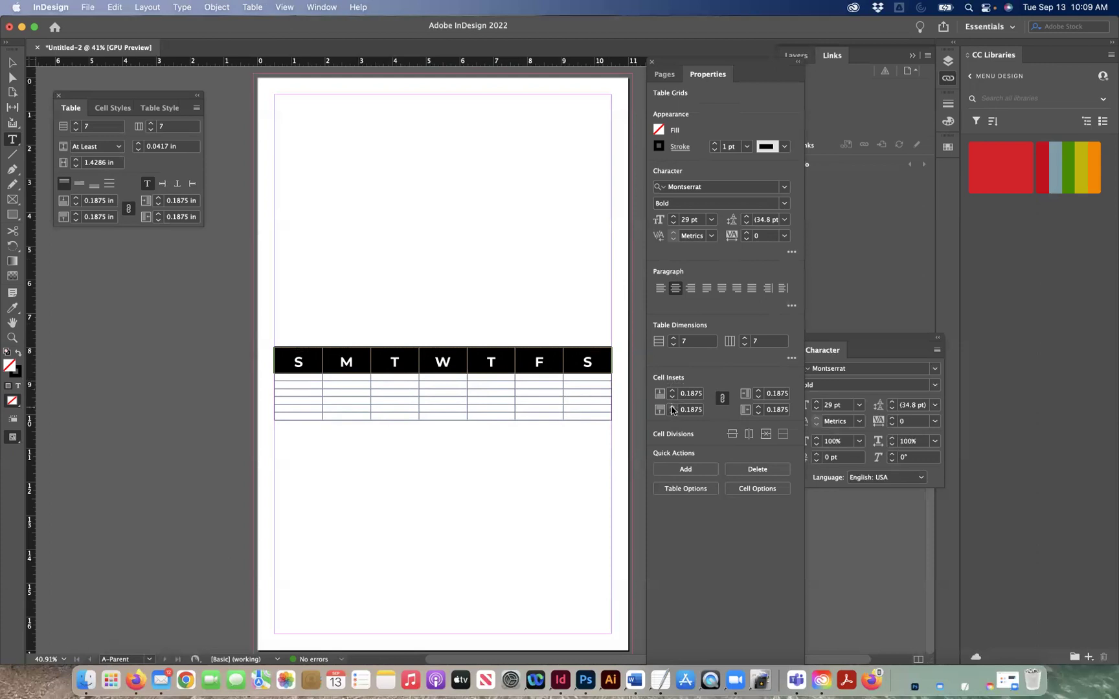
pyautogui.click(759, 392)
pyautogui.click(759, 398)
# - Select the six empty day rows and raise their cell insets to 0.4375 in
pyautogui.moveTo(281, 375); pyautogui.dragTo(594, 419)
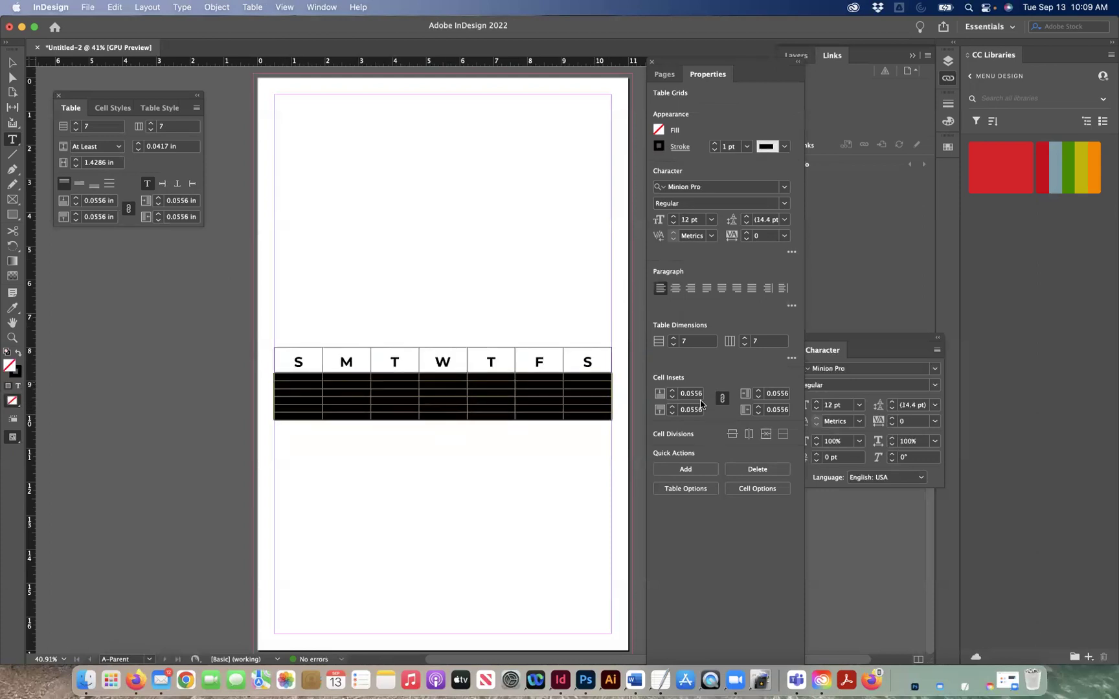
pyautogui.click(672, 392)
pyautogui.click(672, 392)
pyautogui.click(672, 392)
pyautogui.click(672, 392)
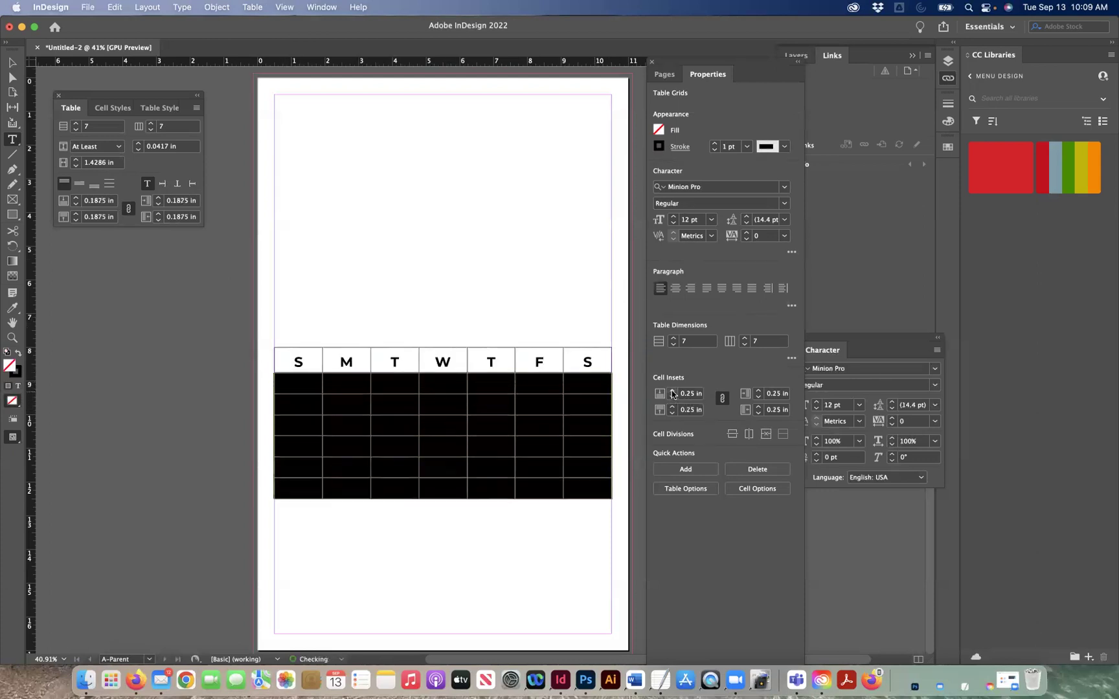
pyautogui.click(673, 391)
pyautogui.click(672, 392)
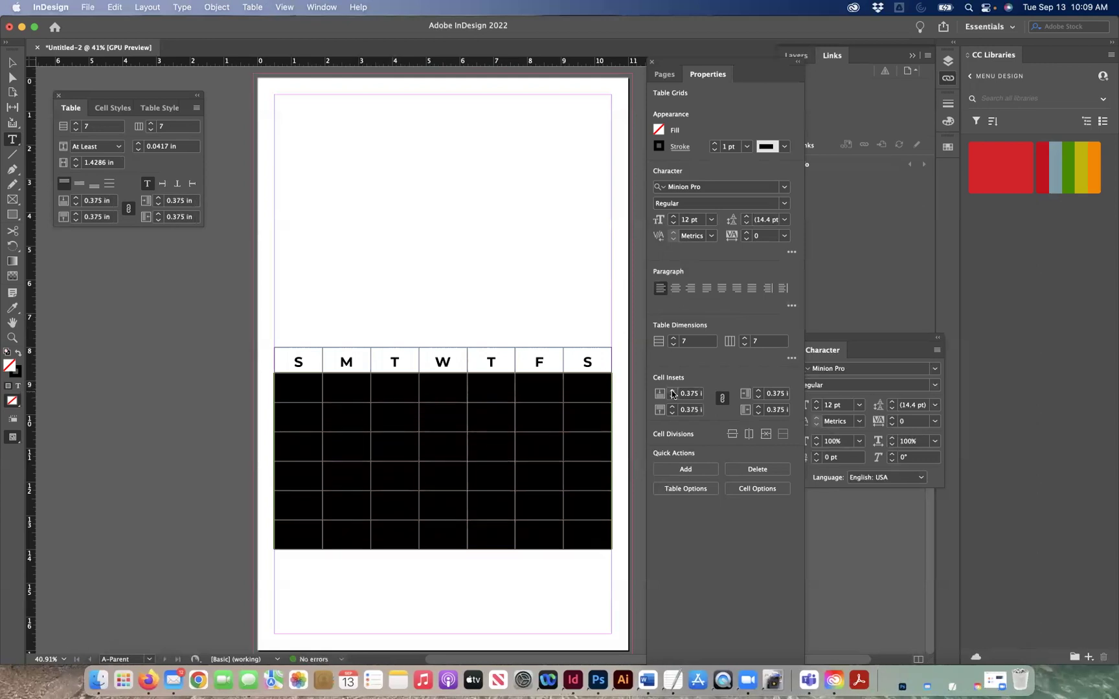
pyautogui.click(672, 391)
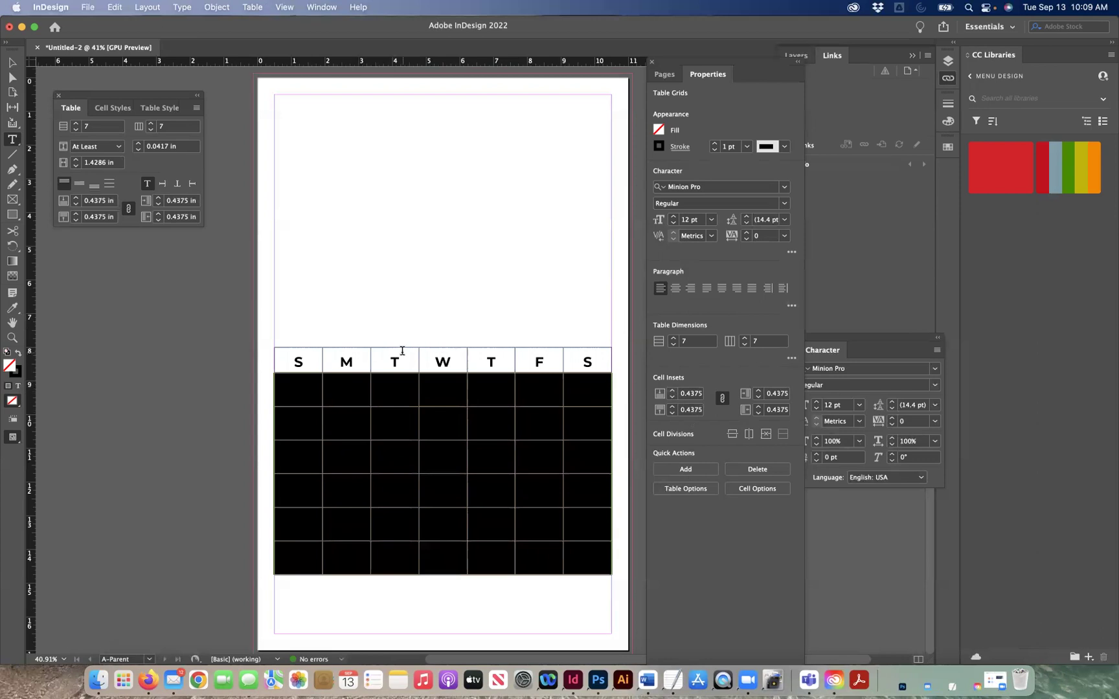
# - Reselect the seven header cells and raise their insets to 0.3125 in
pyautogui.doubleClick(402, 353)
pyautogui.moveTo(296, 354); pyautogui.dragTo(601, 366)
pyautogui.click(672, 392)
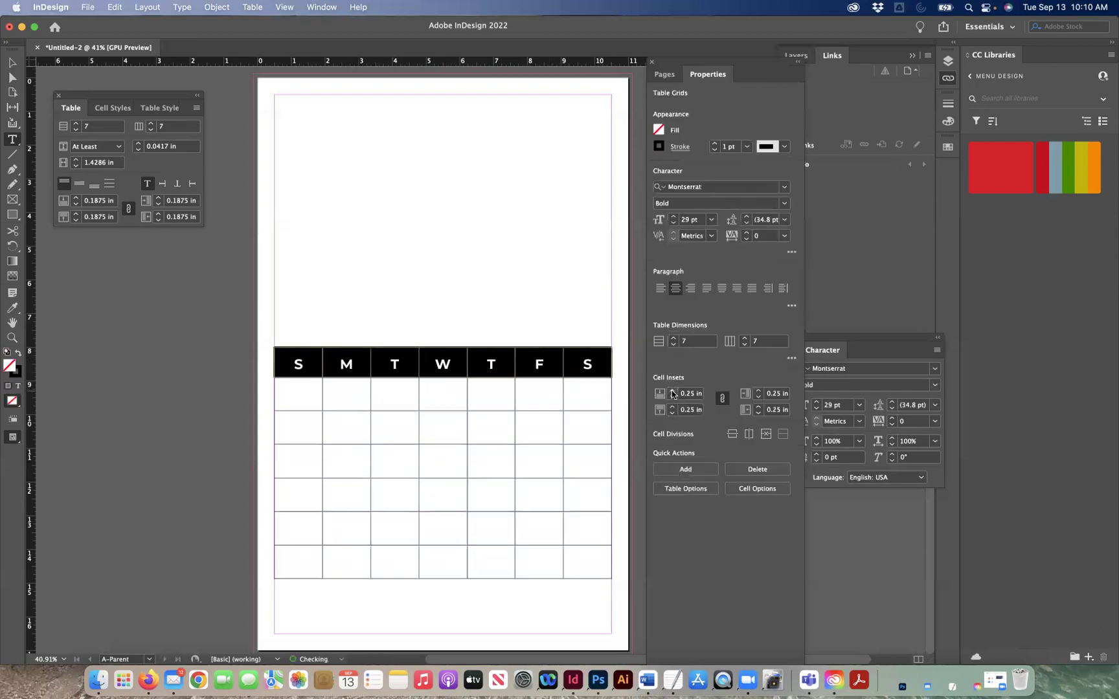
pyautogui.click(672, 392)
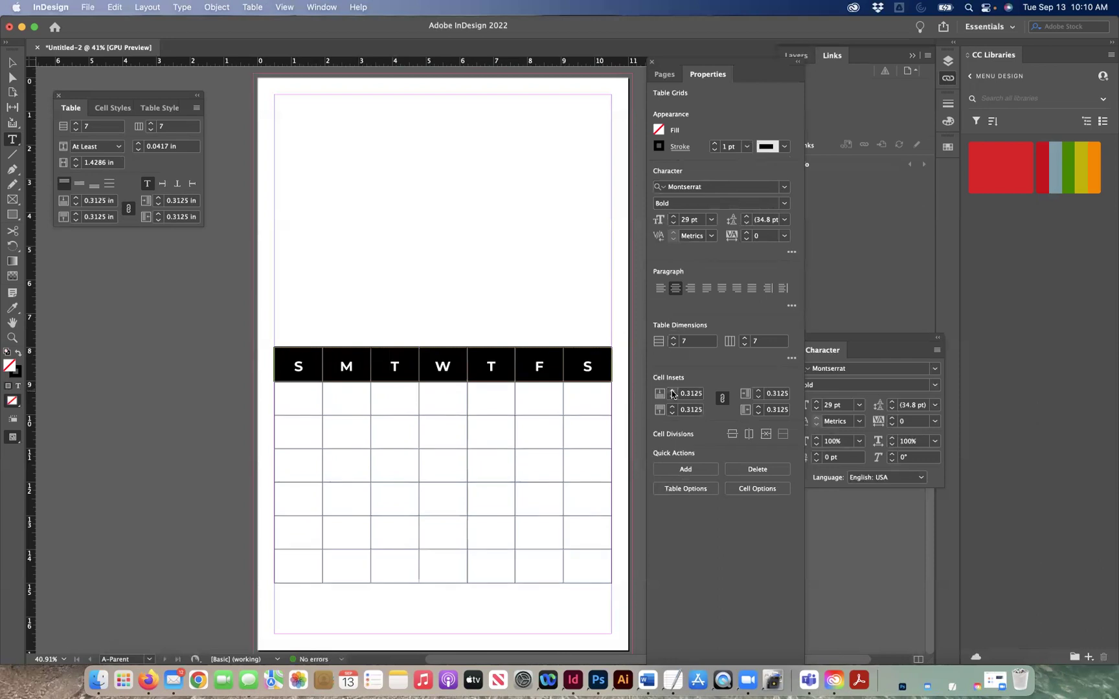
# - Fill the header row cells with Black at 30% tint via Cell Options > Strokes and Fills
pyautogui.click(738, 491)
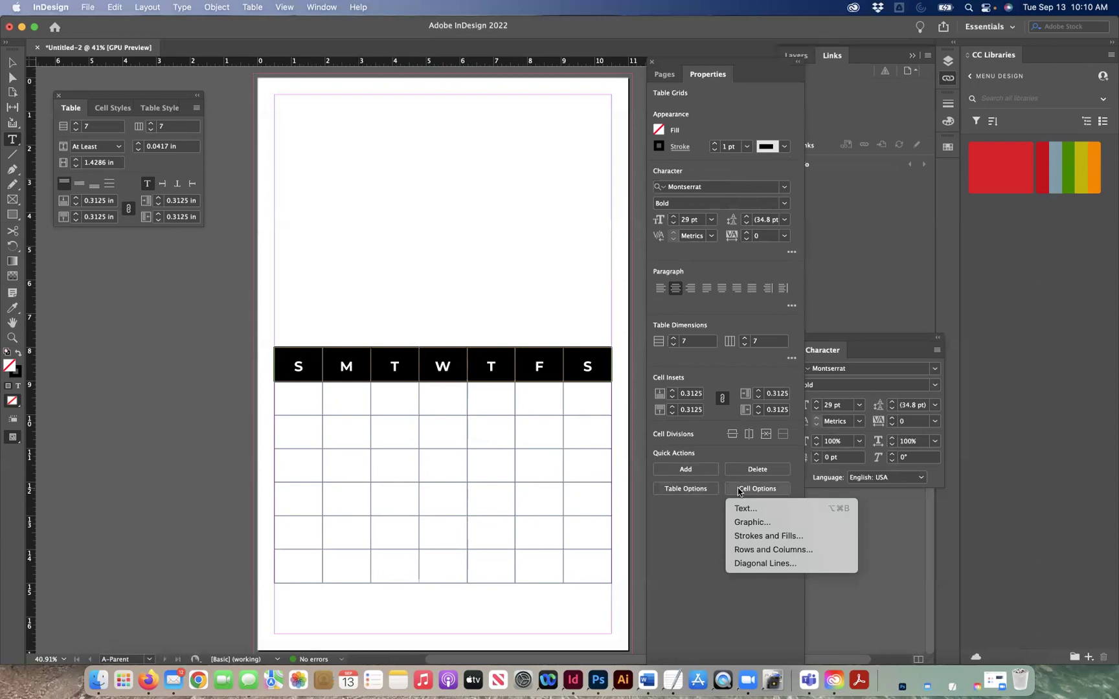
pyautogui.click(748, 535)
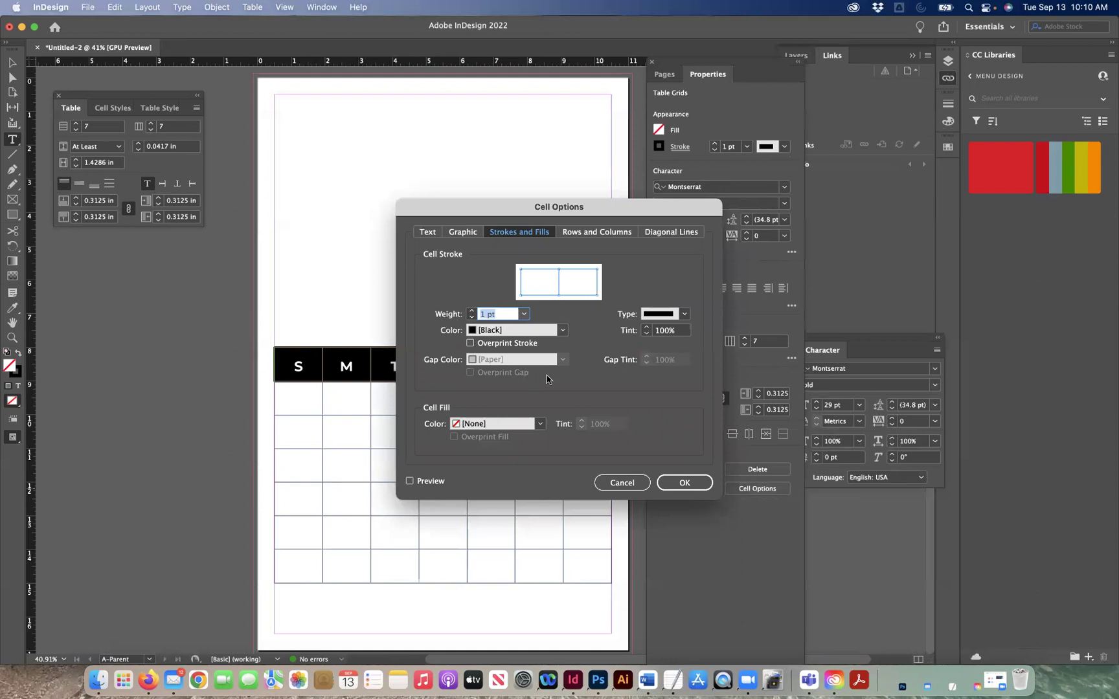
pyautogui.moveTo(476, 205); pyautogui.dragTo(607, 192)
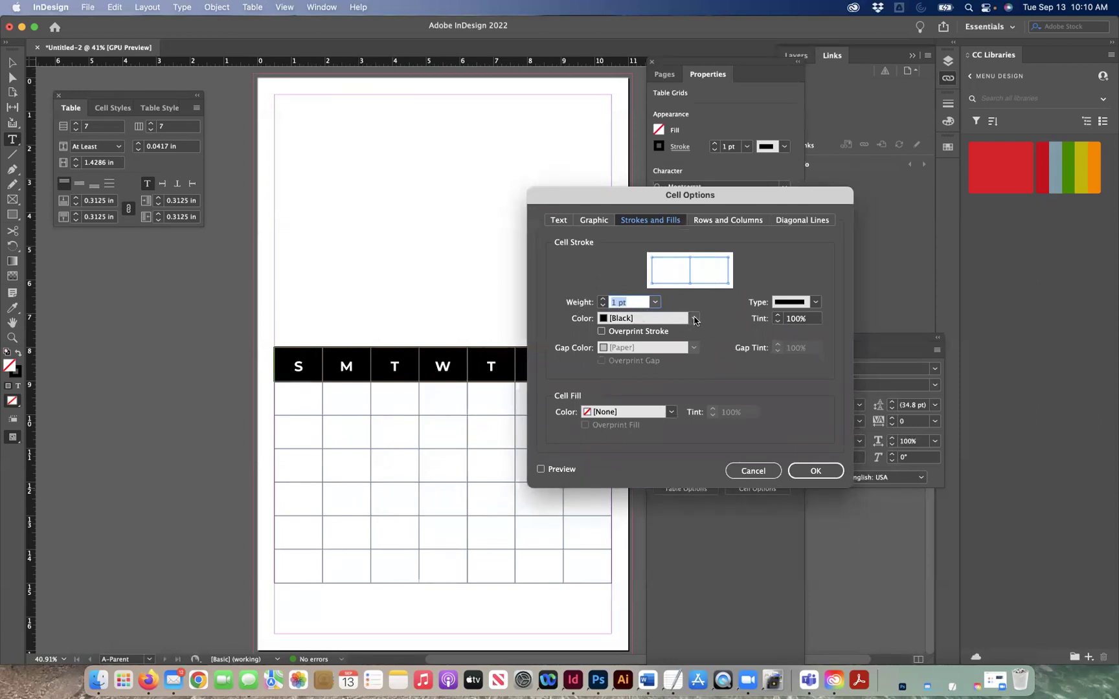
pyautogui.click(671, 412)
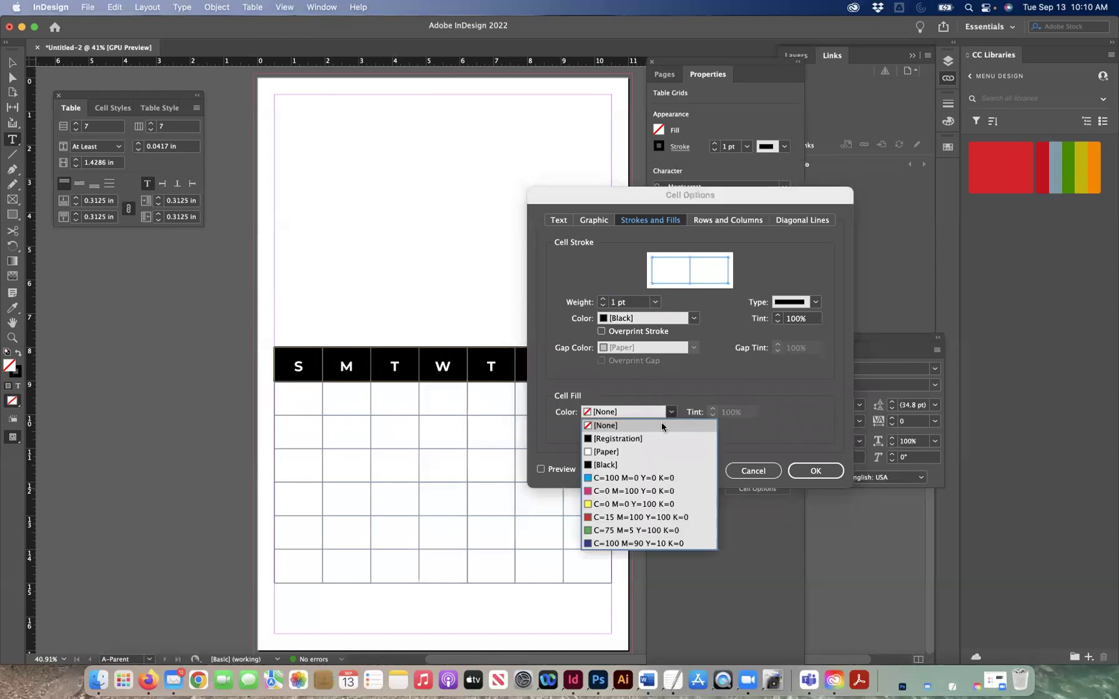
pyautogui.click(641, 464)
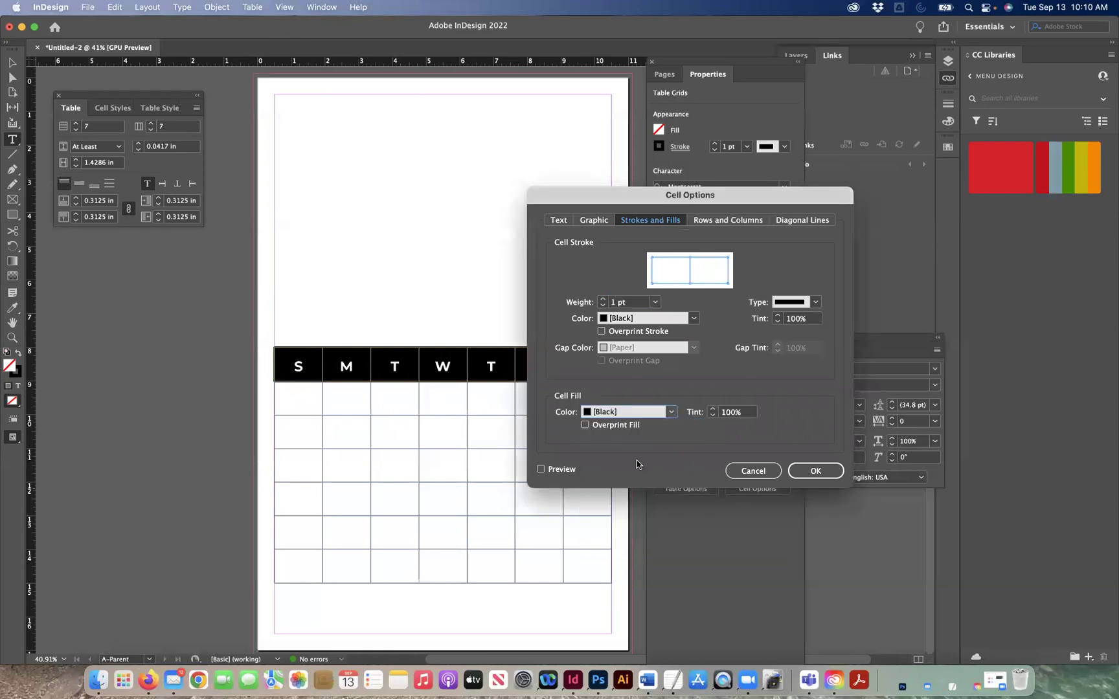
pyautogui.click(748, 414)
pyautogui.write('30')
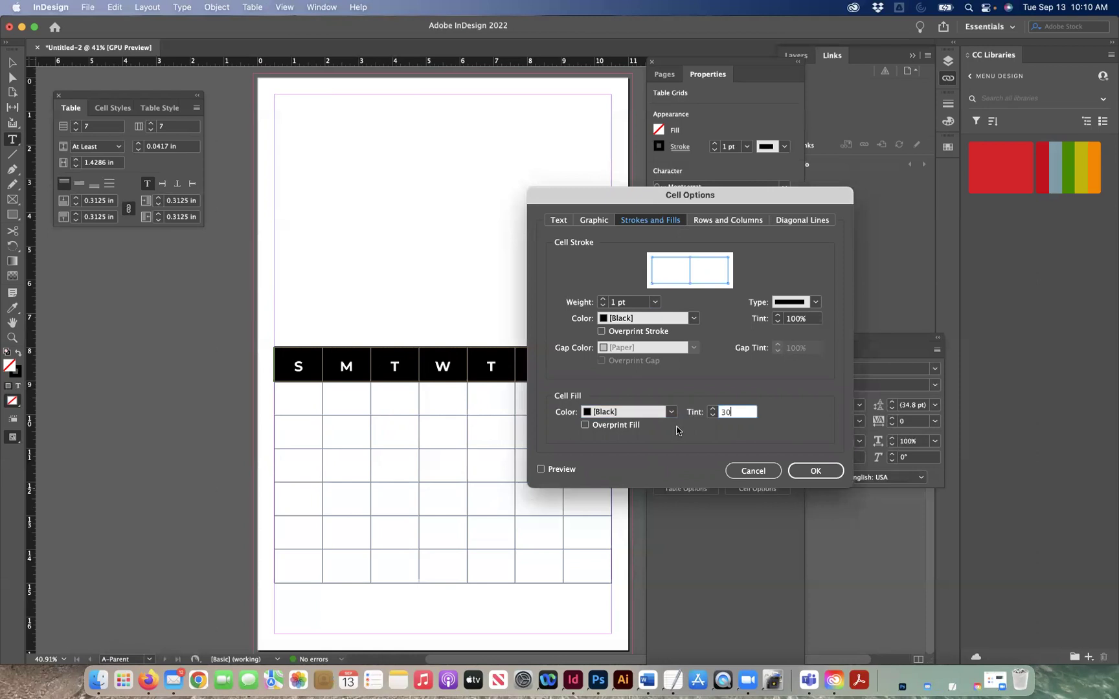
pyautogui.click(806, 472)
pyautogui.press('Escape')
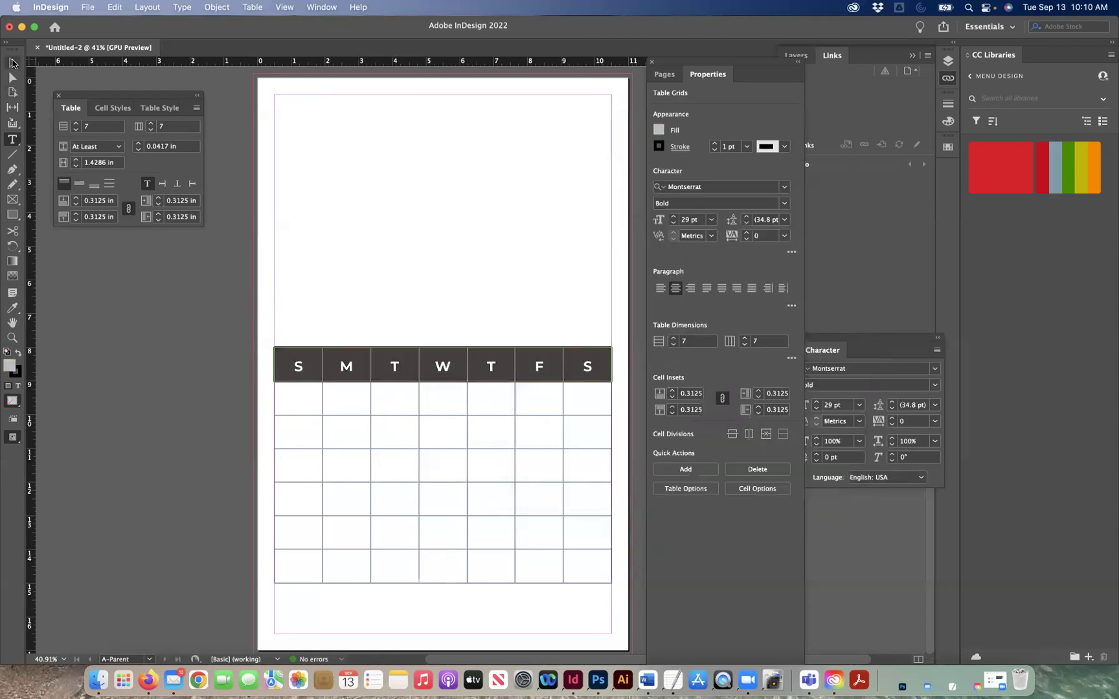
pyautogui.click(199, 403)
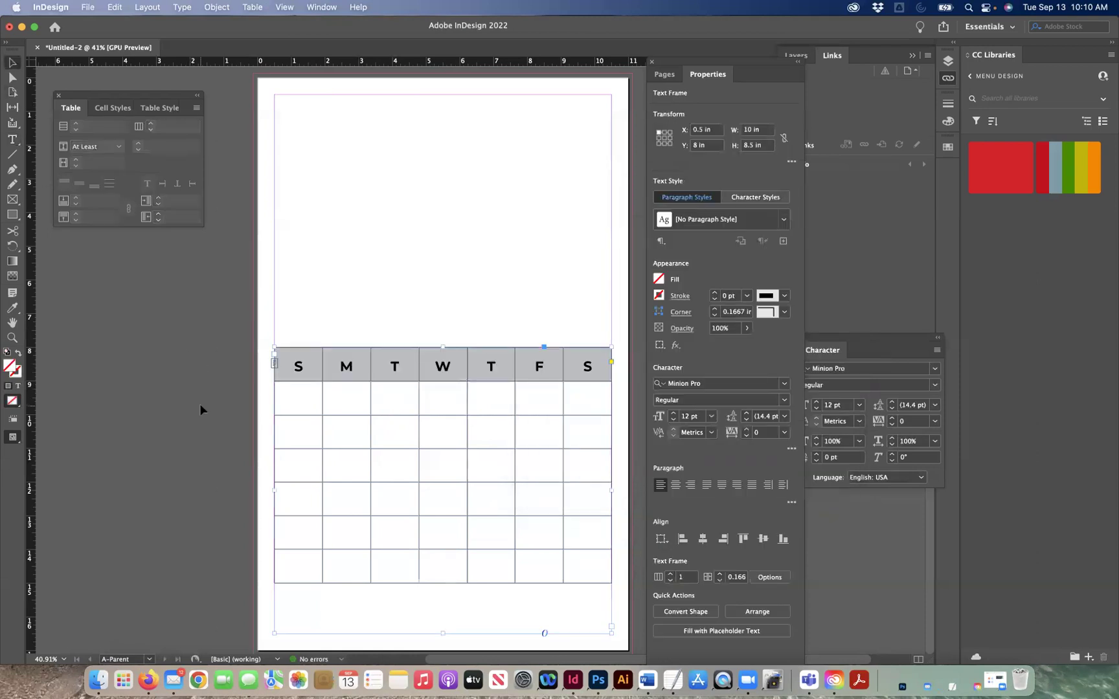
# - Set the S M T W T F S header row's cell insets to 0.375 in
pyautogui.click(427, 353)
pyautogui.click(13, 140)
pyautogui.moveTo(291, 368); pyautogui.dragTo(620, 366)
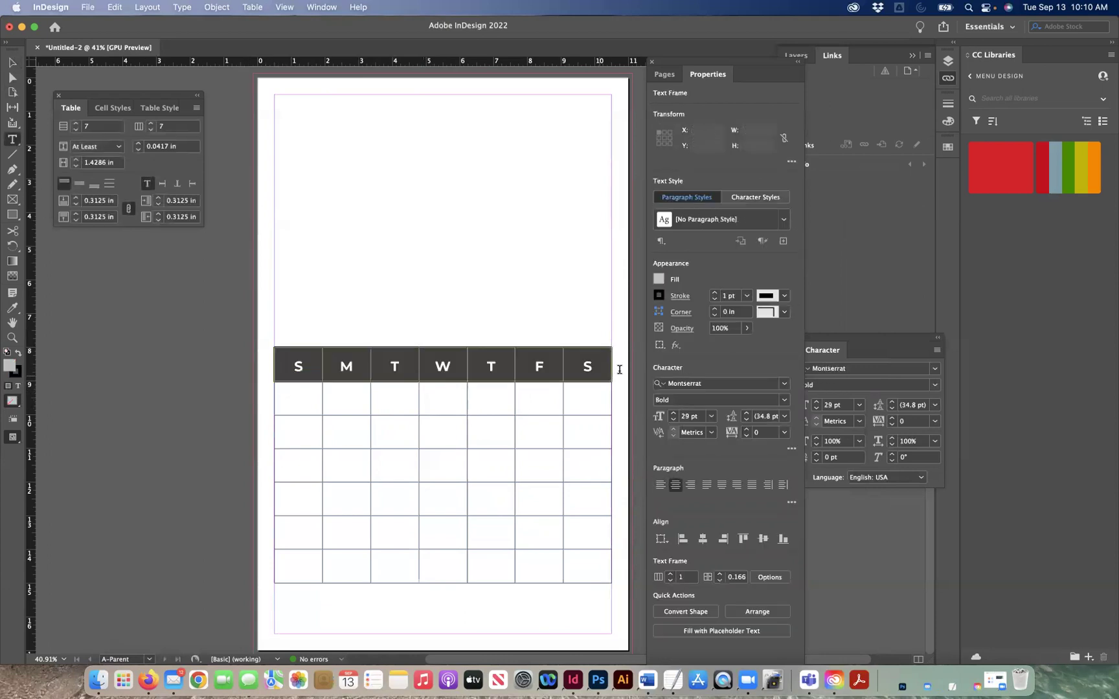
pyautogui.click(674, 391)
pyautogui.click(673, 391)
pyautogui.click(674, 392)
pyautogui.click(673, 391)
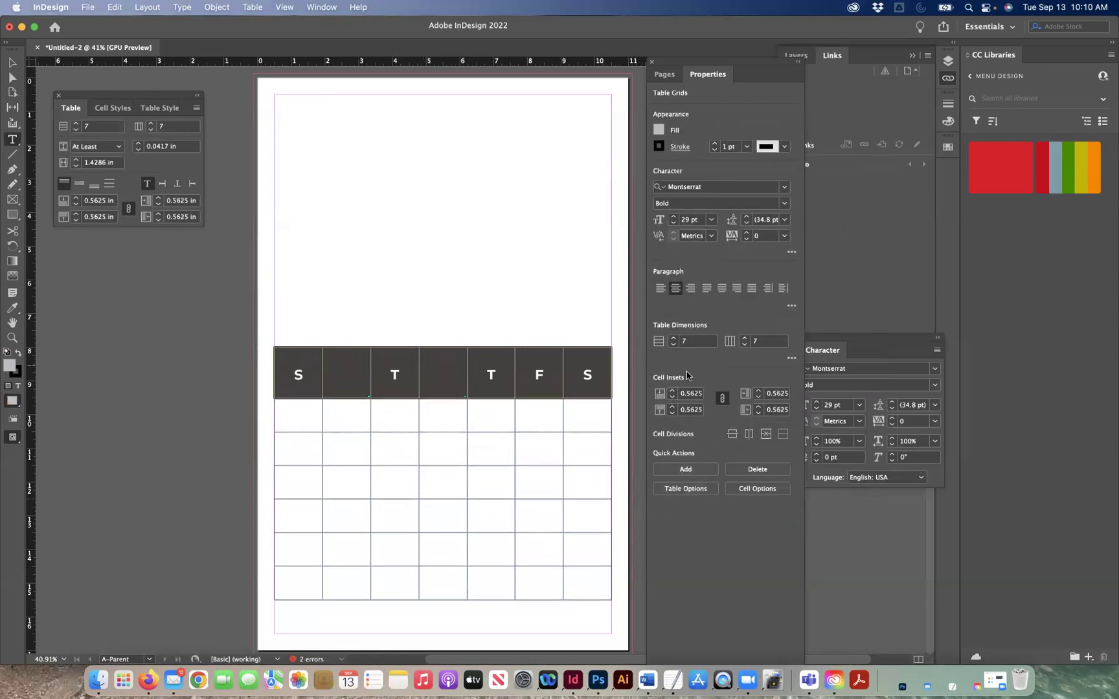
pyautogui.click(673, 398)
pyautogui.click(673, 398)
pyautogui.click(672, 398)
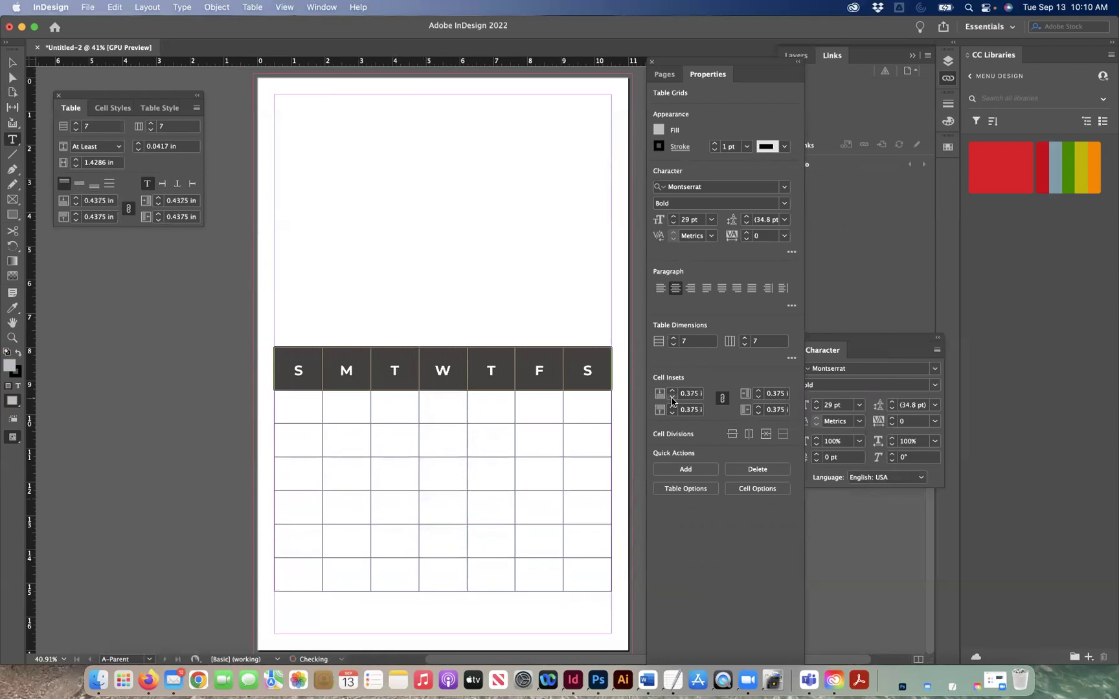
# - Select all the date cells and set their cell insets to 0.5 in
pyautogui.moveTo(304, 402); pyautogui.dragTo(593, 567)
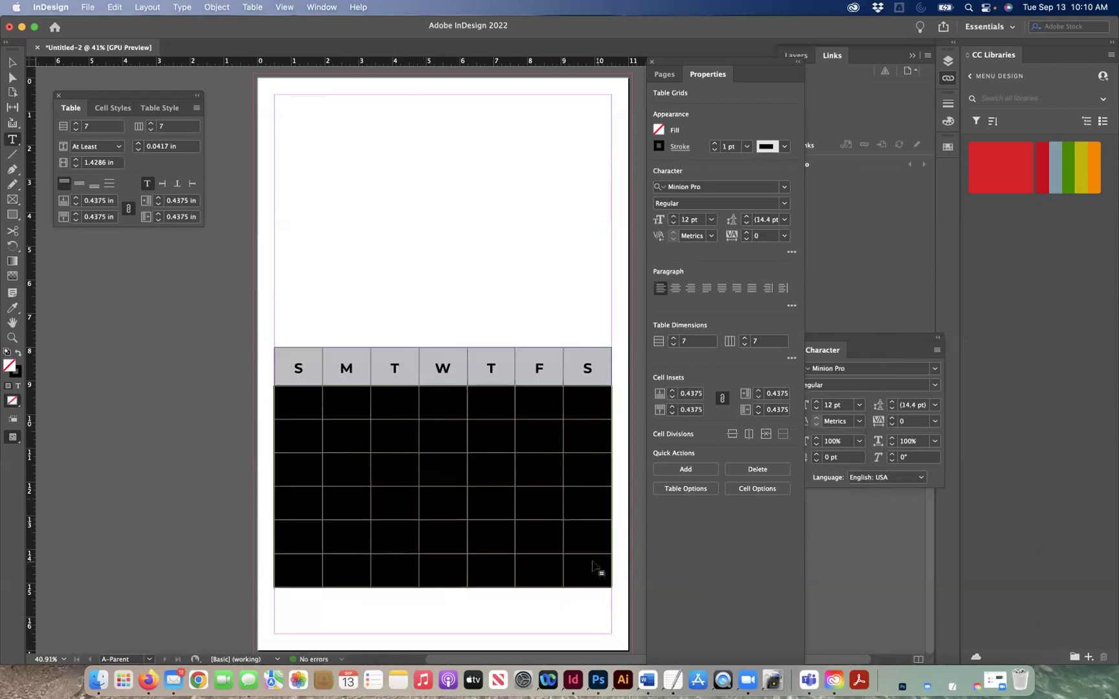
pyautogui.click(673, 391)
pyautogui.click(673, 391)
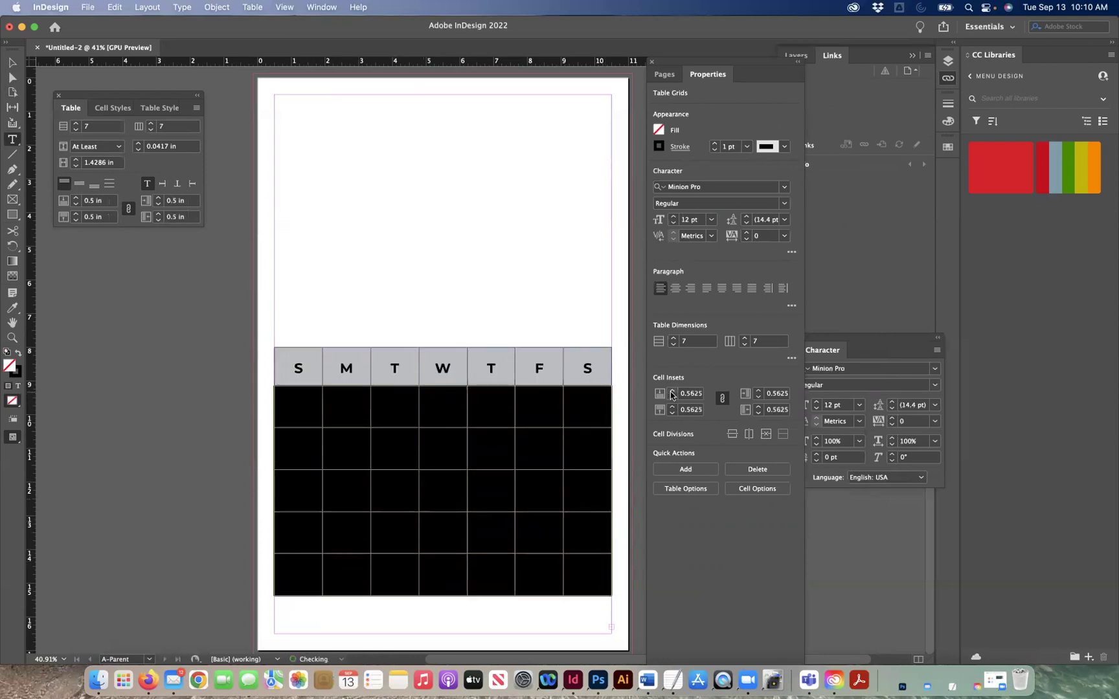
pyautogui.click(672, 394)
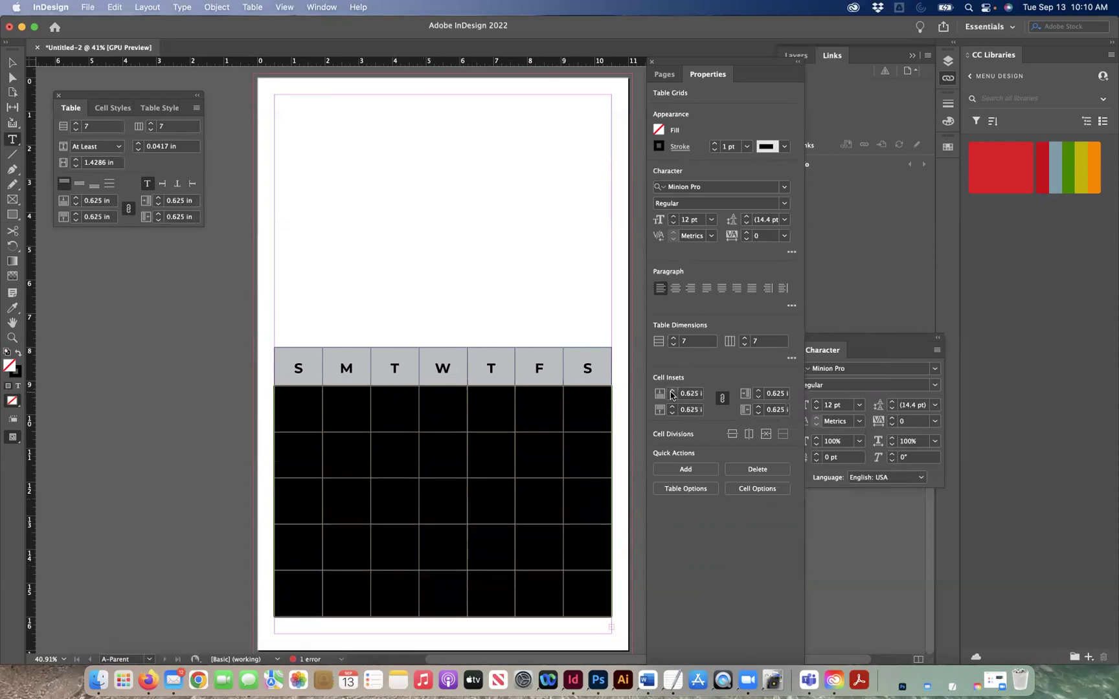
pyautogui.click(672, 399)
pyautogui.click(673, 399)
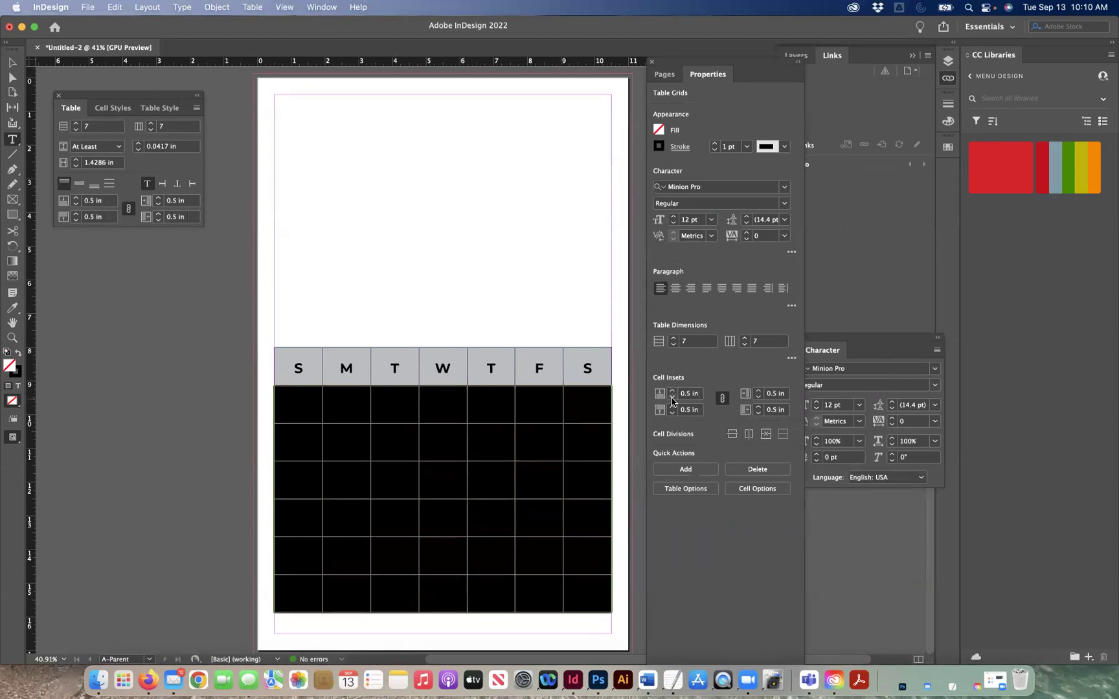
# - Move the calendar table down to the page's bottom margin
pyautogui.click(12, 62)
pyautogui.moveTo(447, 371); pyautogui.dragTo(452, 400)
pyautogui.click(452, 307)
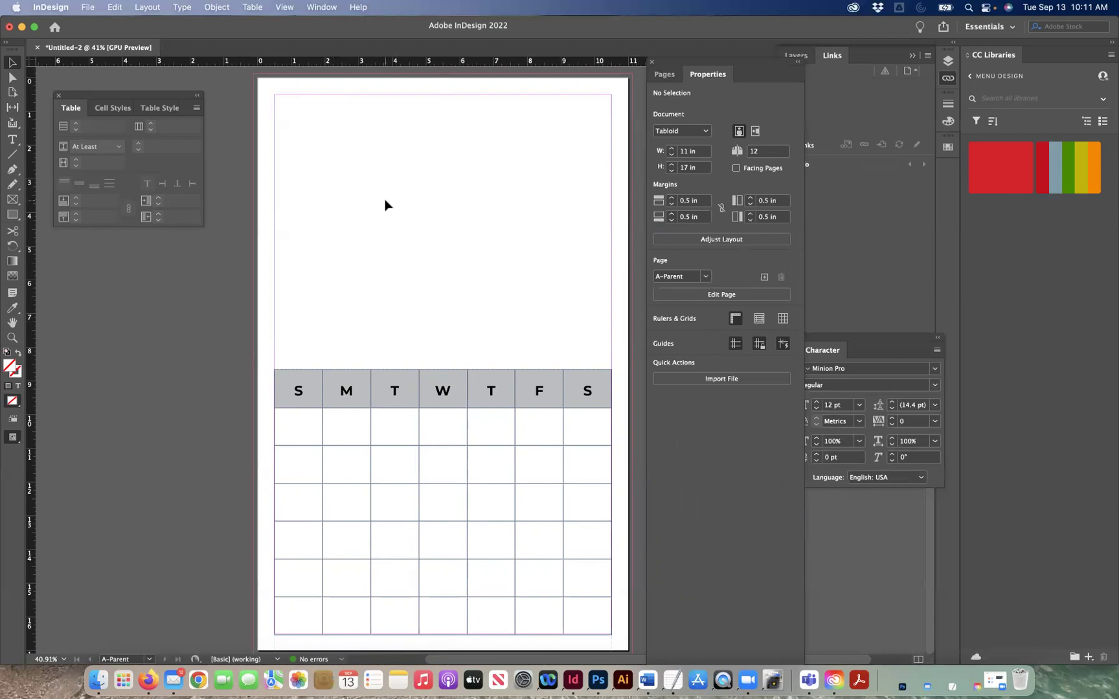
pyautogui.click(12, 200)
# - Draw an empty image frame across the page's top half above the calendar
pyautogui.moveTo(254, 73); pyautogui.dragTo(632, 360)
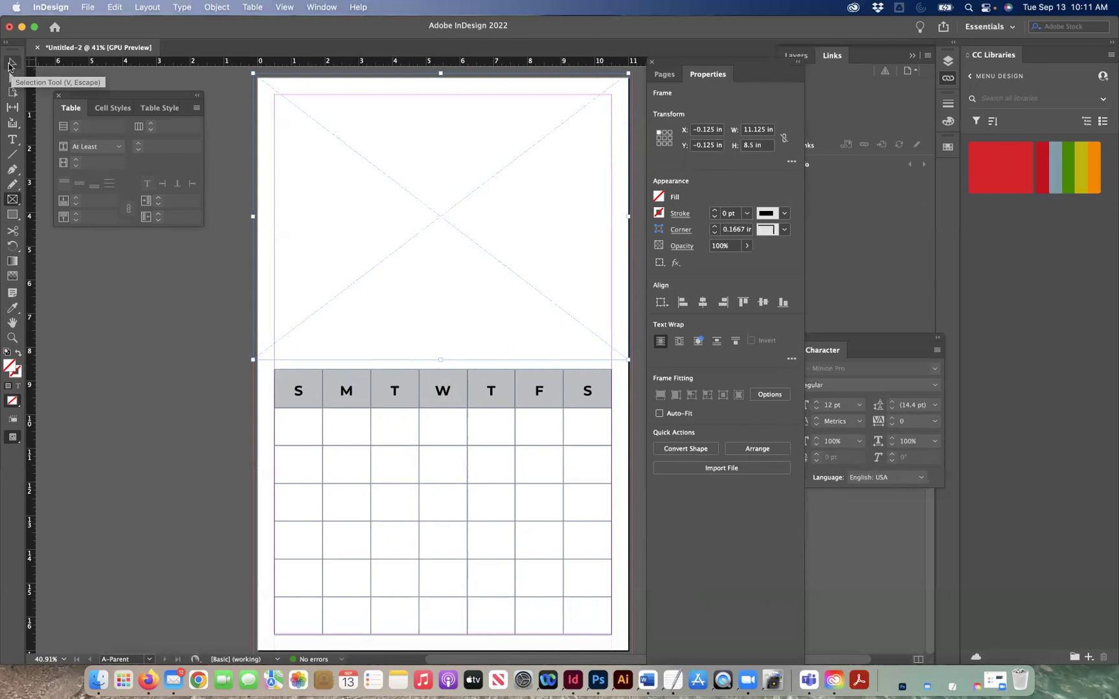
pyautogui.click(10, 64)
pyautogui.click(152, 343)
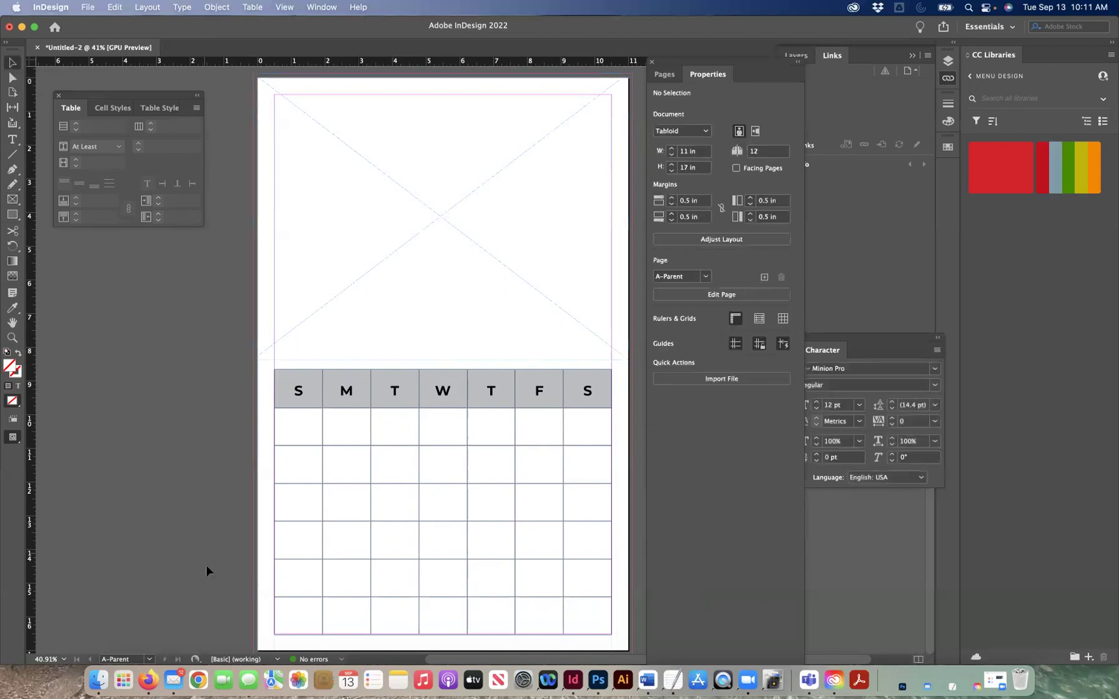
# - Bring Firefox to the front and open a new browser tab
pyautogui.click(148, 680)
pyautogui.click(82, 7)
pyautogui.click(88, 25)
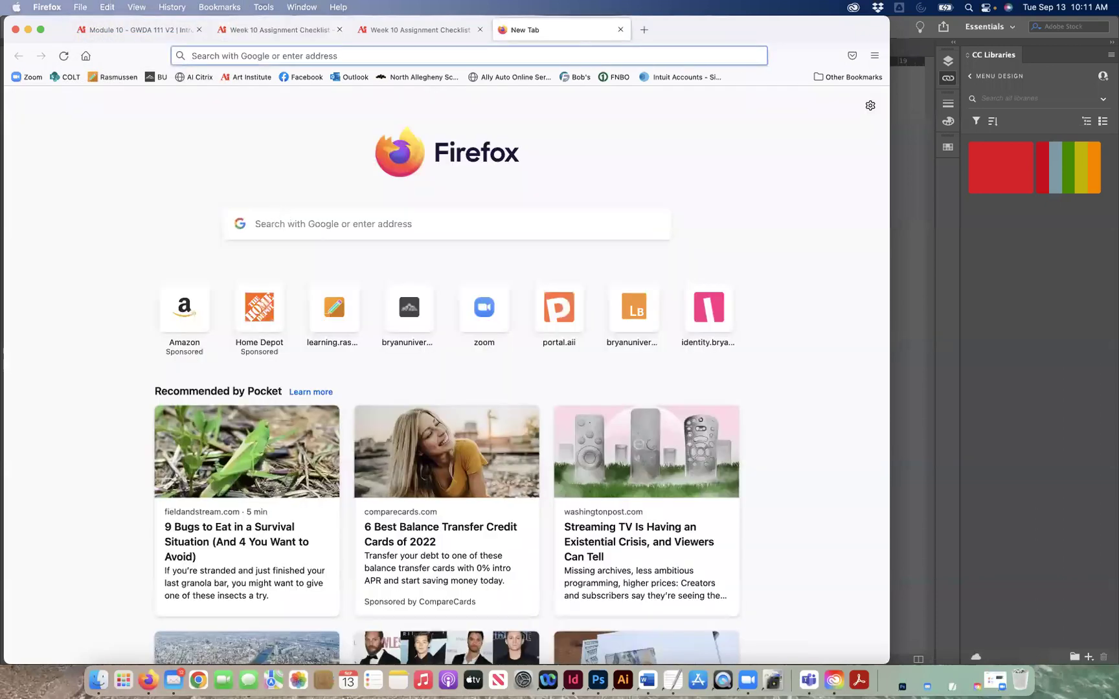
# - Go to Pixabay and search its images for 'january'
pyautogui.write('PIXAB')
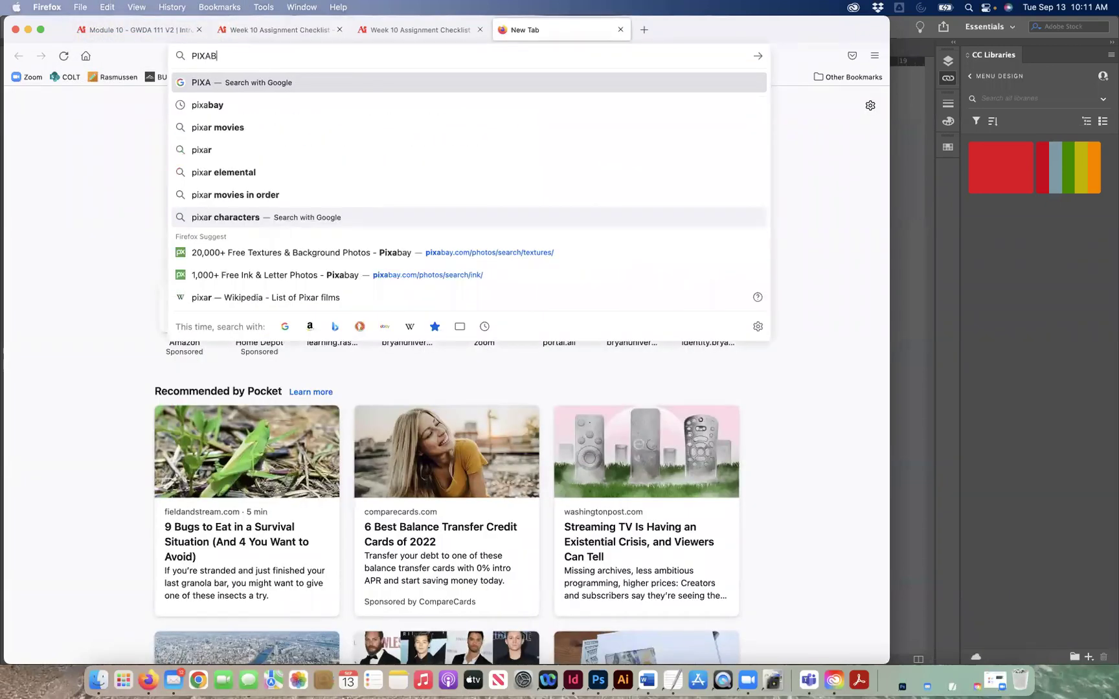
pyautogui.write('AY')
pyautogui.press('Return')
pyautogui.click(194, 257)
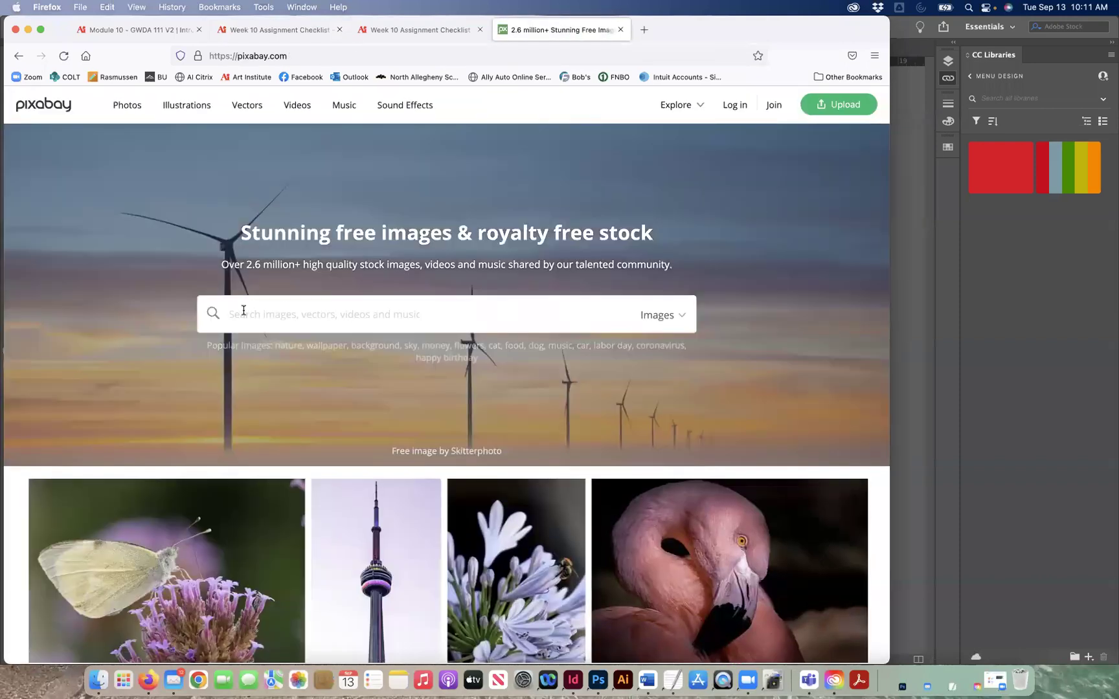
pyautogui.write('january')
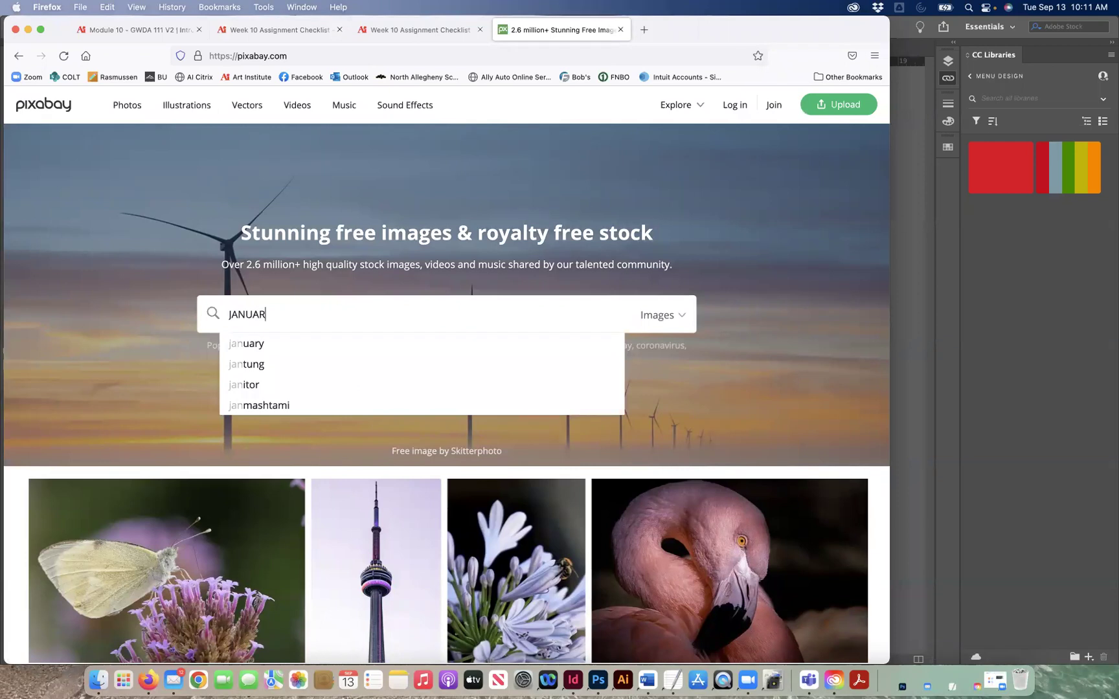
pyautogui.press('Return')
pyautogui.scroll(-5, 379, 412)
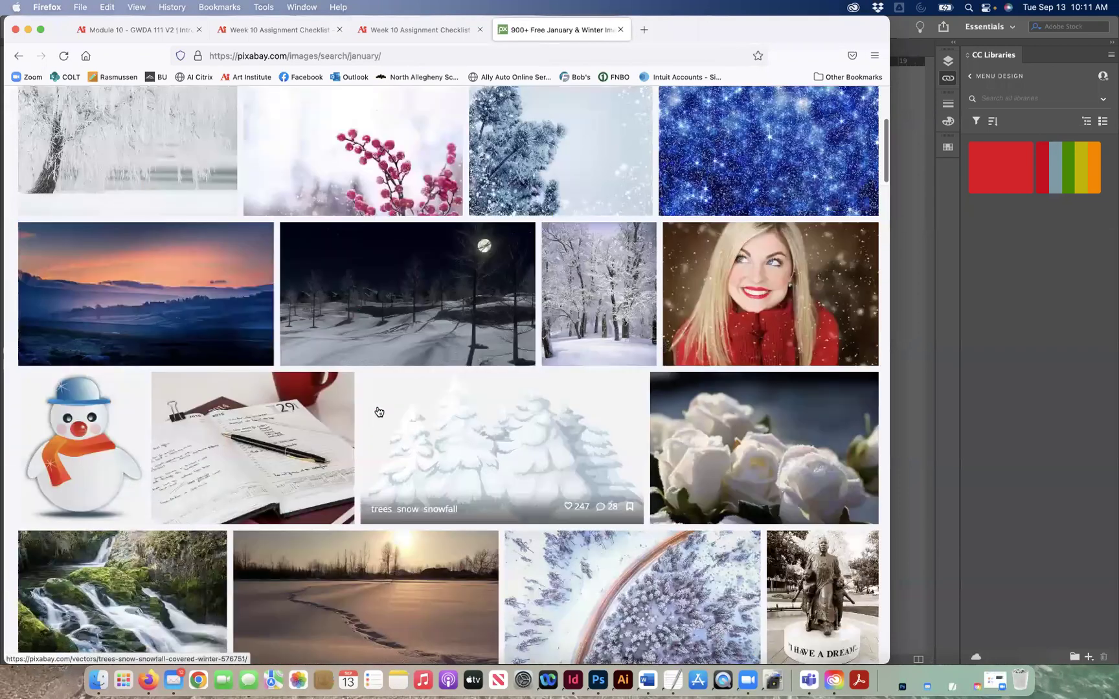
pyautogui.scroll(-5, 379, 412)
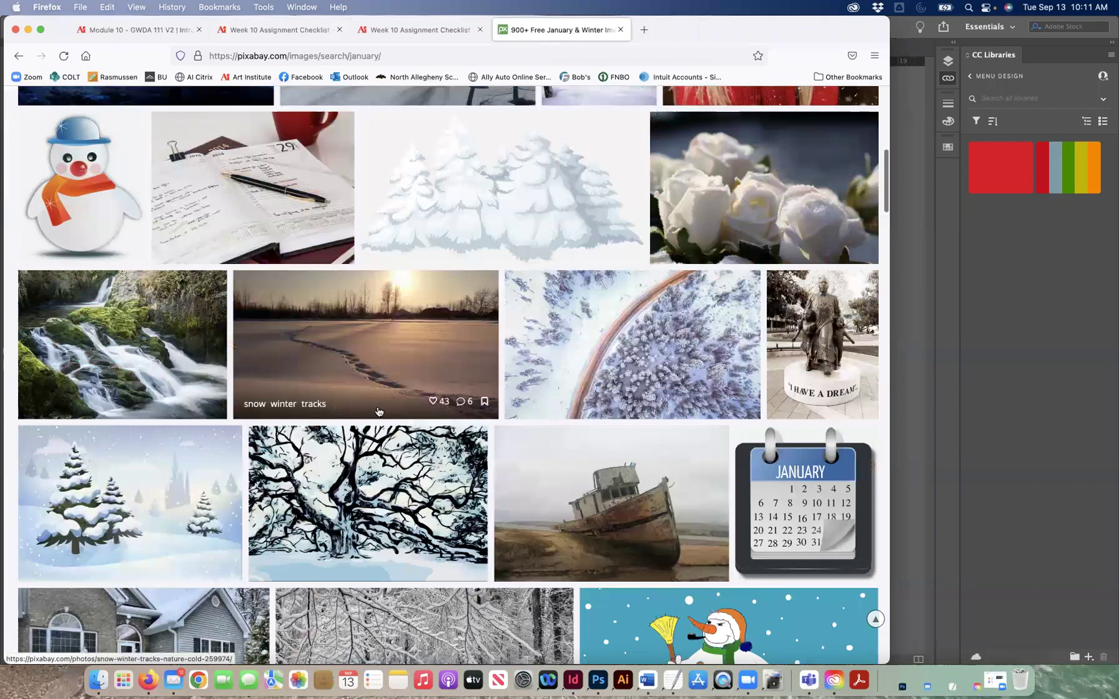
pyautogui.scroll(-3, 379, 412)
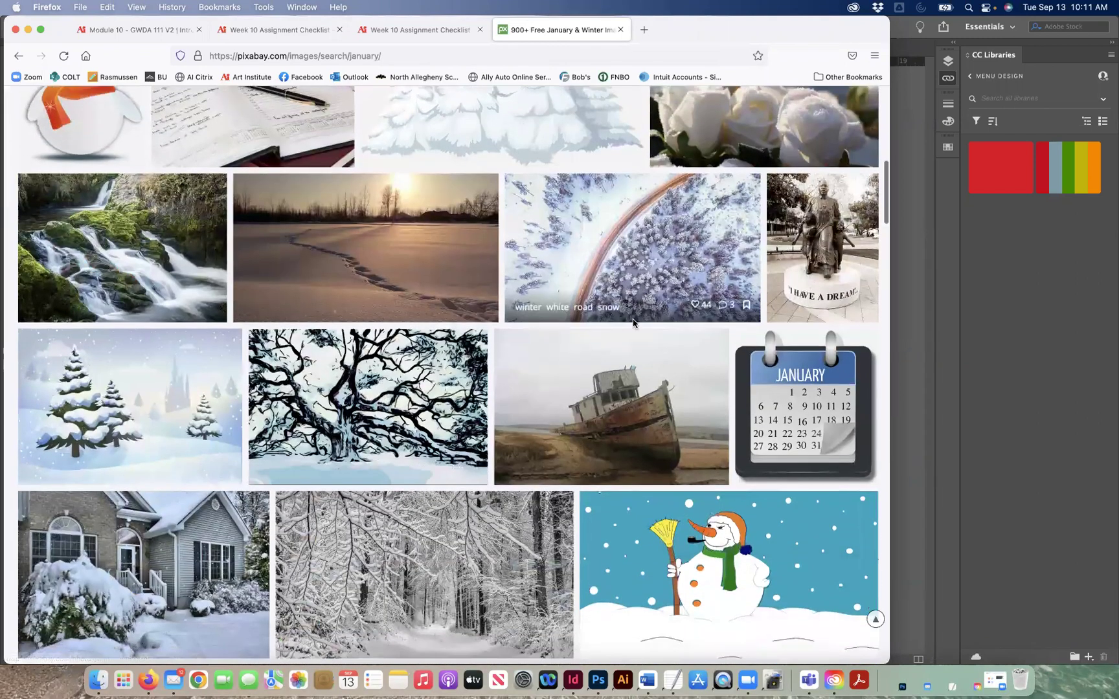
pyautogui.scroll(-3, 551, 362)
# - Download the snowy forest path photo at 1920×1079, passing the captcha check
pyautogui.click(462, 394)
pyautogui.click(773, 346)
pyautogui.click(707, 462)
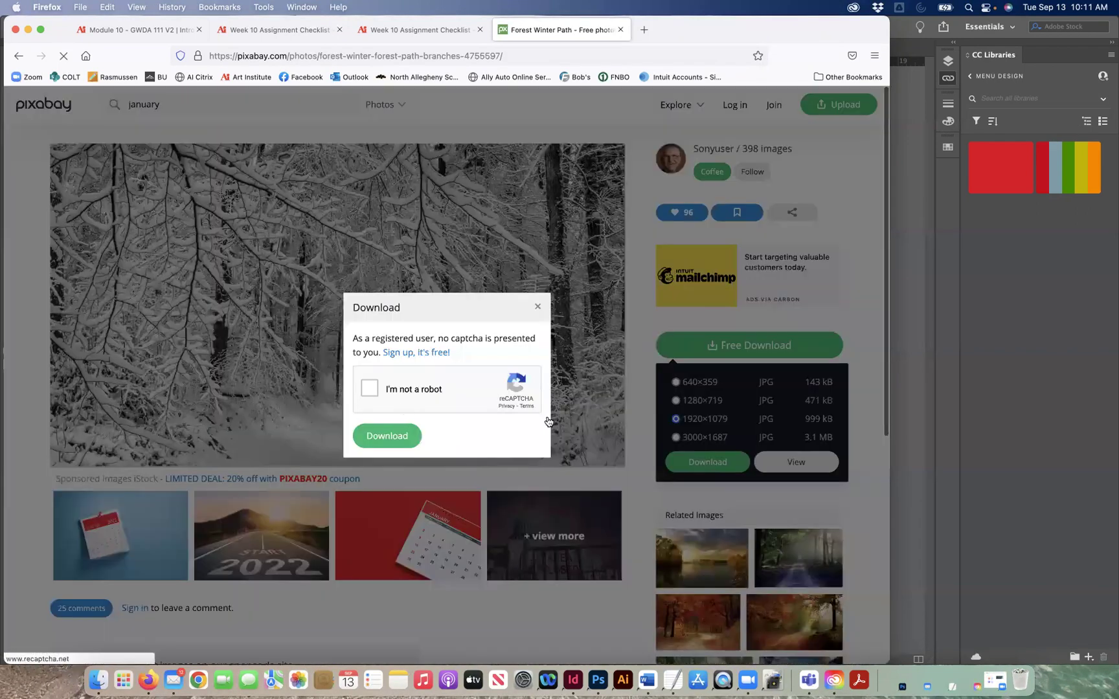
pyautogui.click(369, 389)
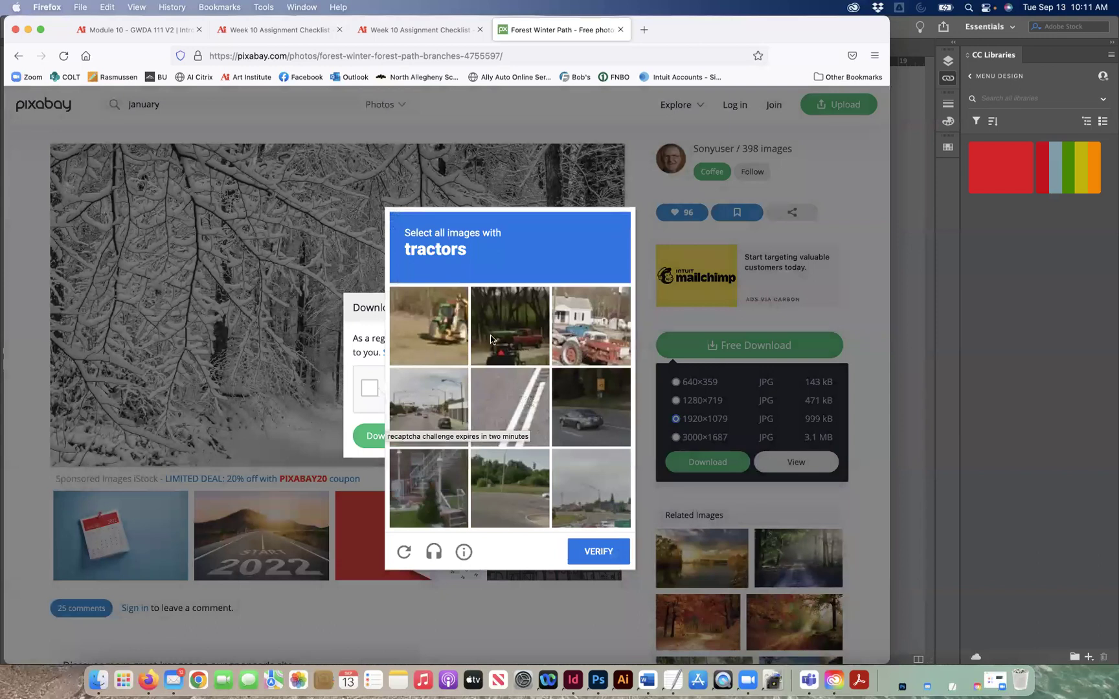
pyautogui.click(440, 342)
pyautogui.click(564, 338)
pyautogui.click(520, 338)
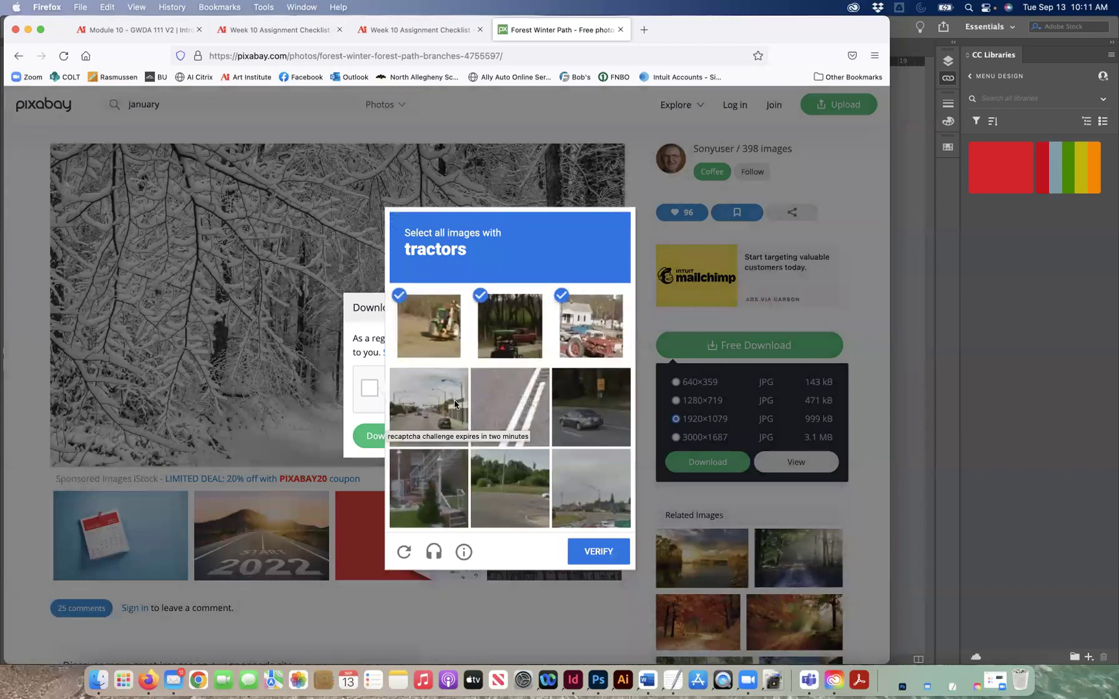
pyautogui.click(601, 551)
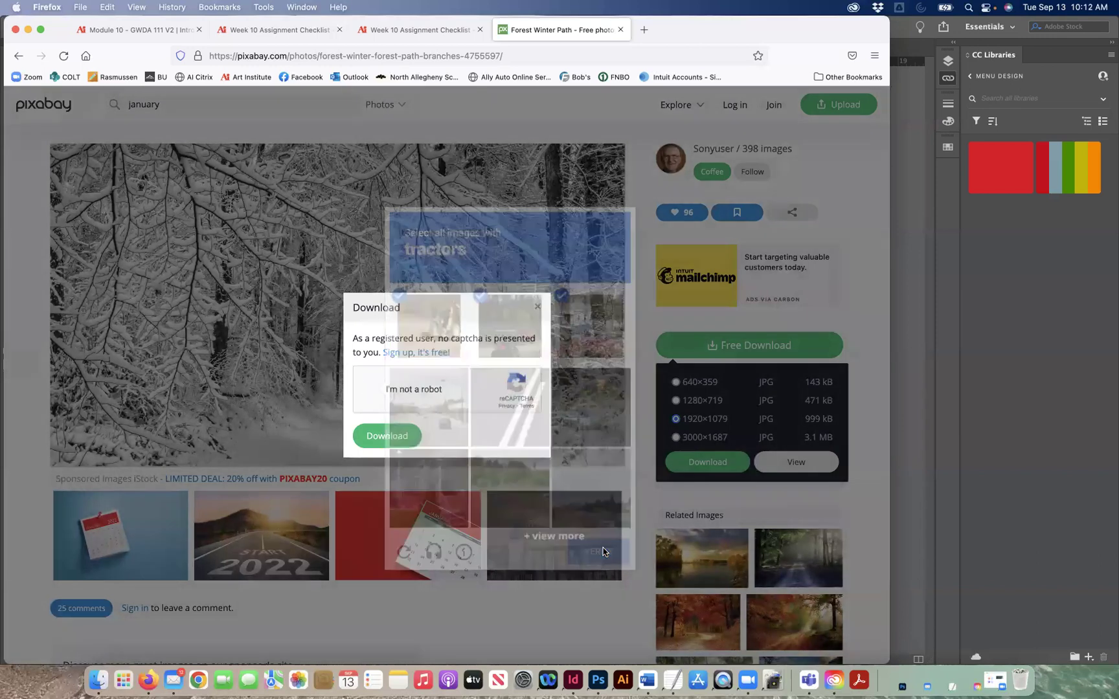
pyautogui.click(386, 439)
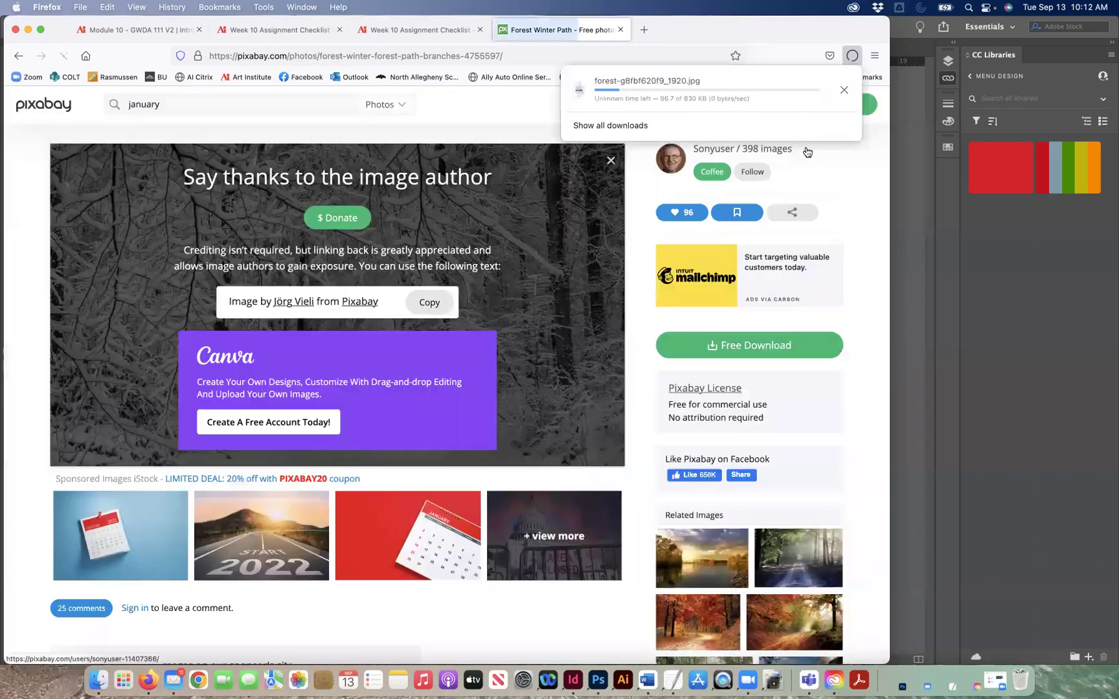
# - View forest-g8fbf620f9_1920.jpg in Preview, then close it and minimize Firefox
pyautogui.click(659, 87)
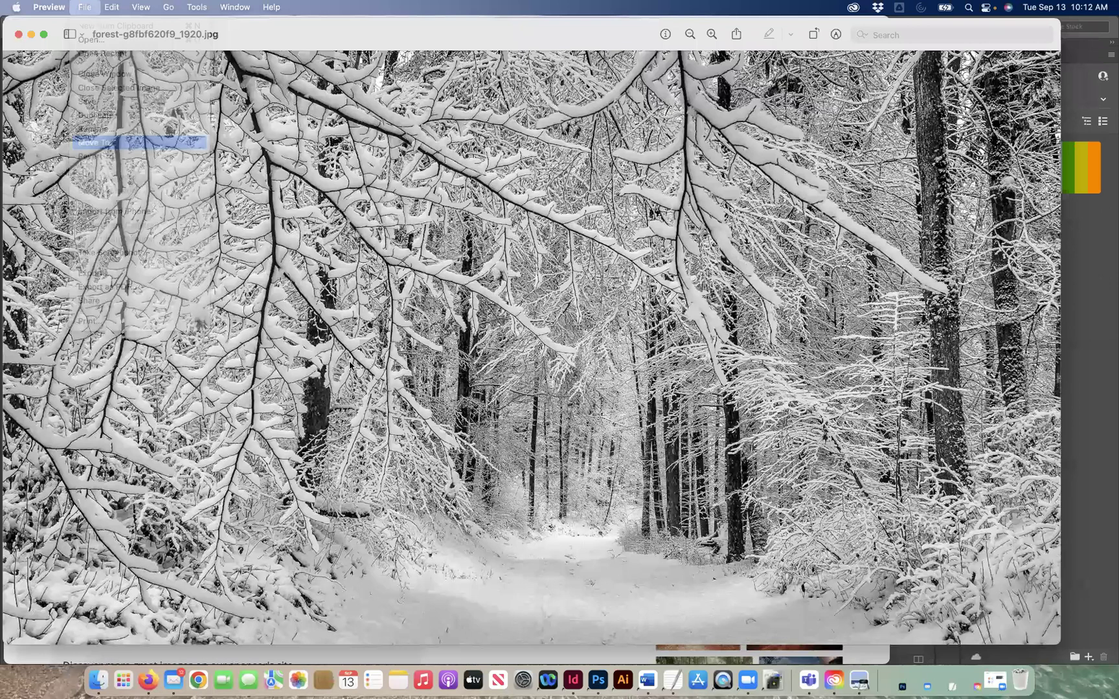
pyautogui.click(18, 36)
pyautogui.click(28, 30)
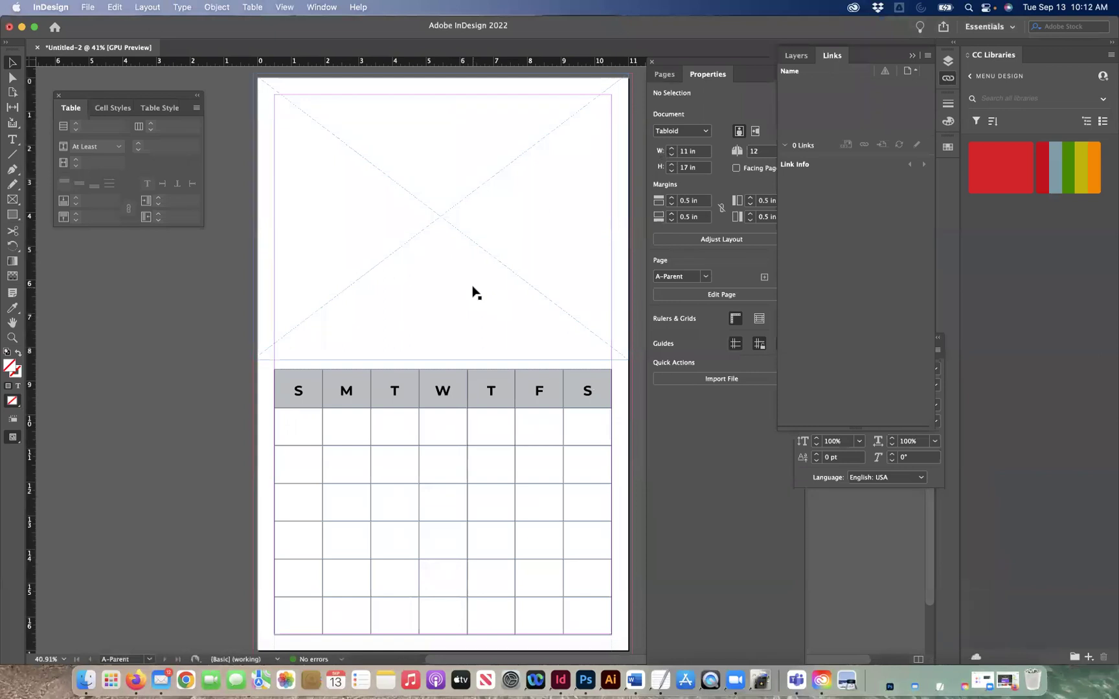
# - Bring up File > Save As for Untitled-2, then switch over to Firefox
pyautogui.click(475, 192)
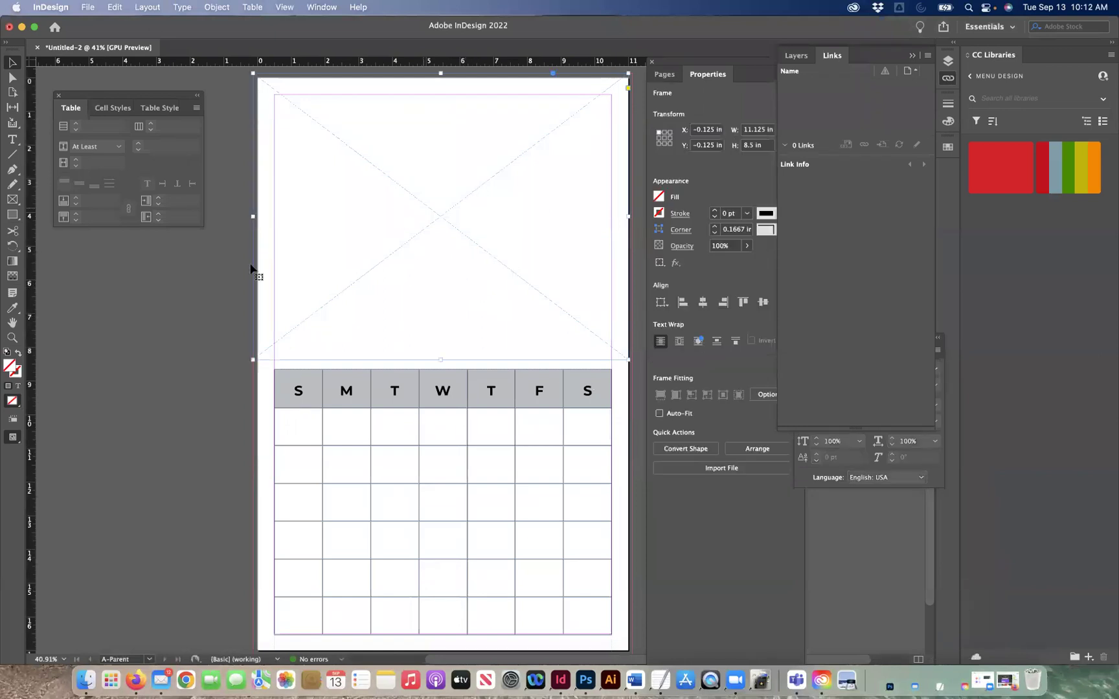
pyautogui.click(231, 332)
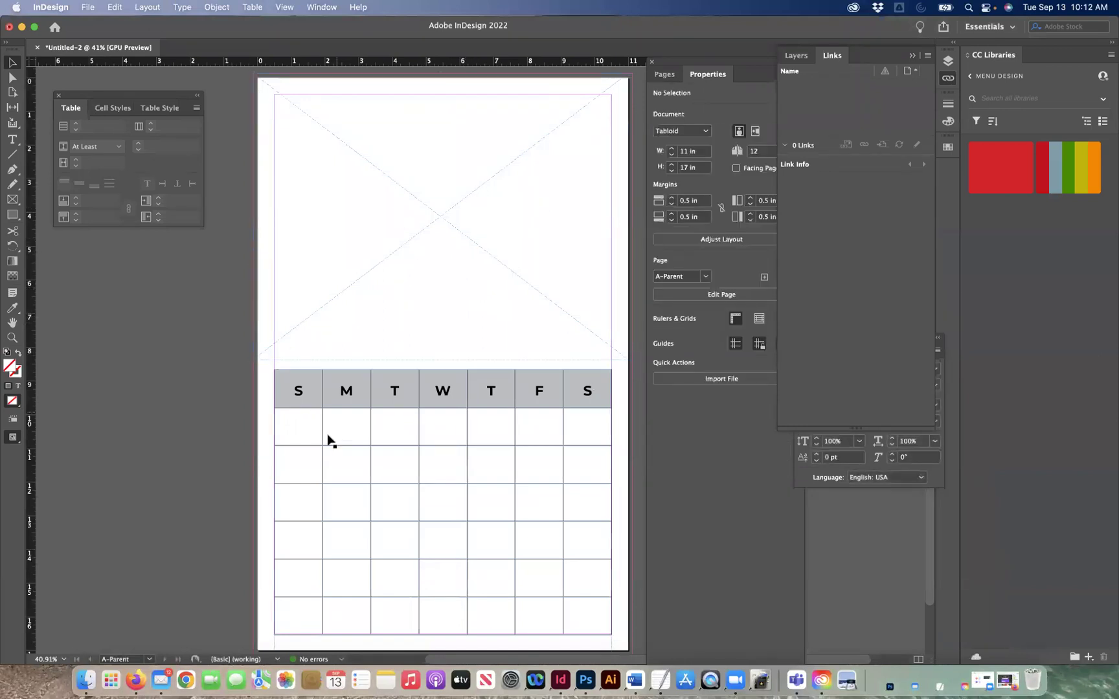
pyautogui.click(88, 8)
pyautogui.press('Escape')
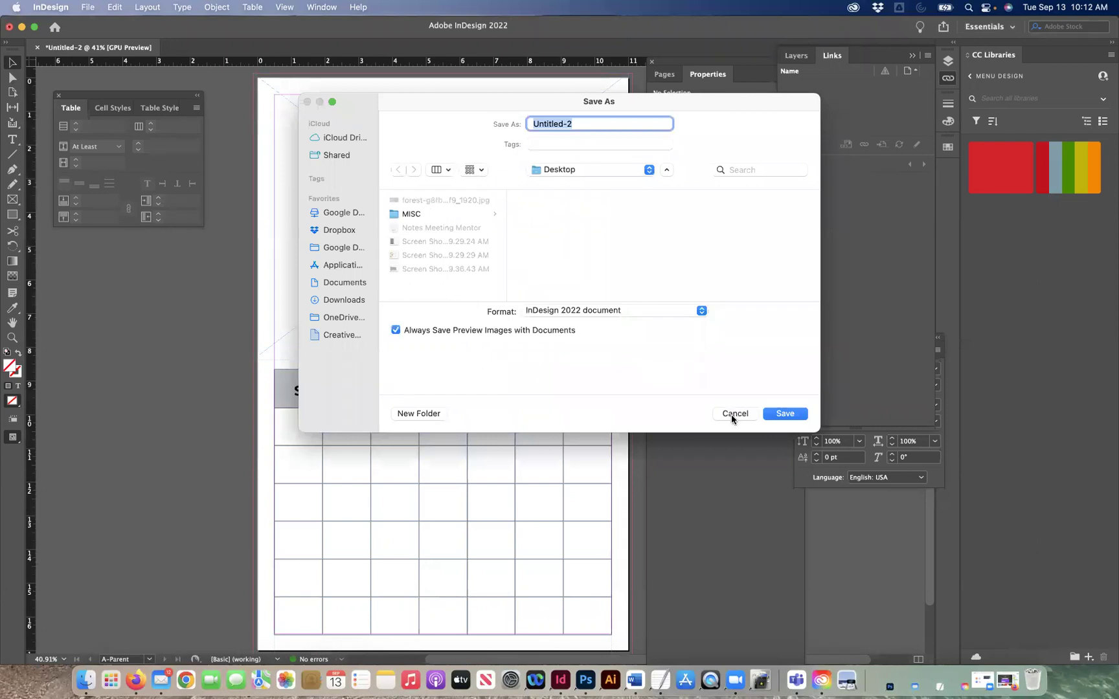
pyautogui.click(134, 680)
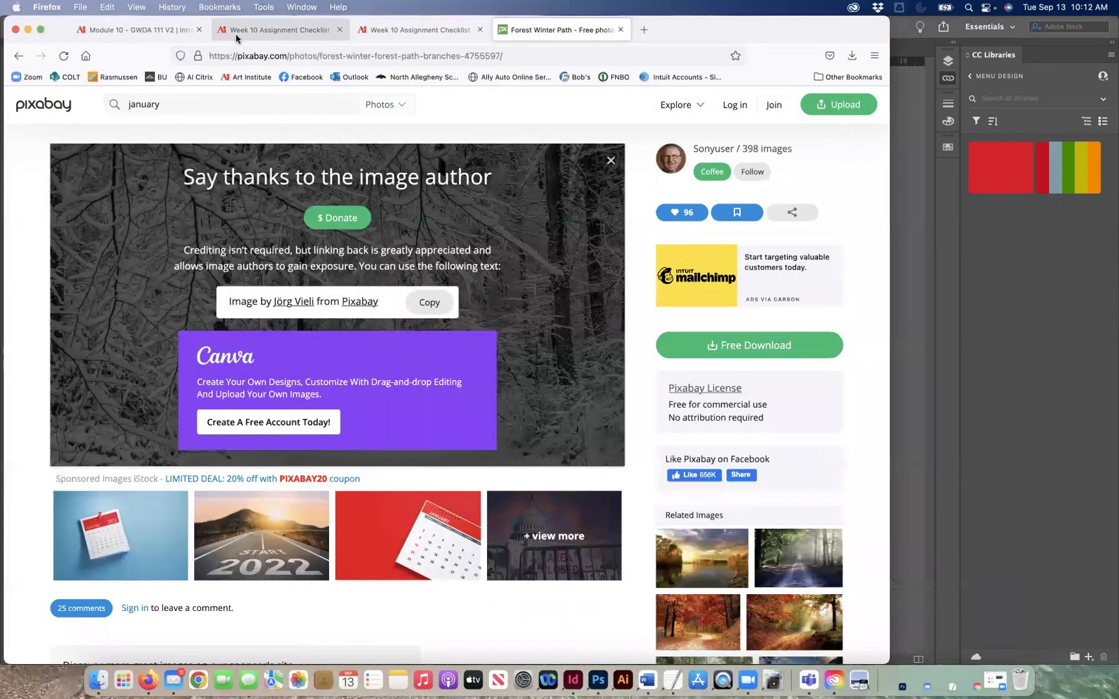
# - Check the Week 10 Assignment Checklist's required file name, WK10_calendar_first.lastname
pyautogui.click(236, 38)
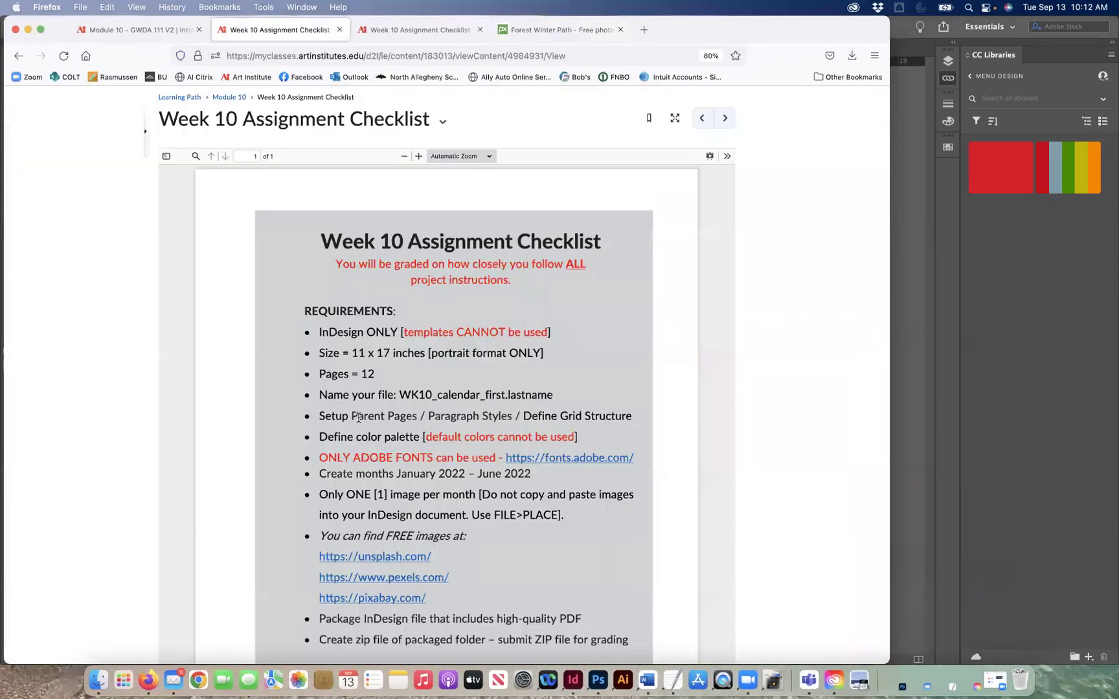
pyautogui.doubleClick(504, 393)
pyautogui.click(551, 395)
pyautogui.moveTo(401, 395); pyautogui.dragTo(585, 403)
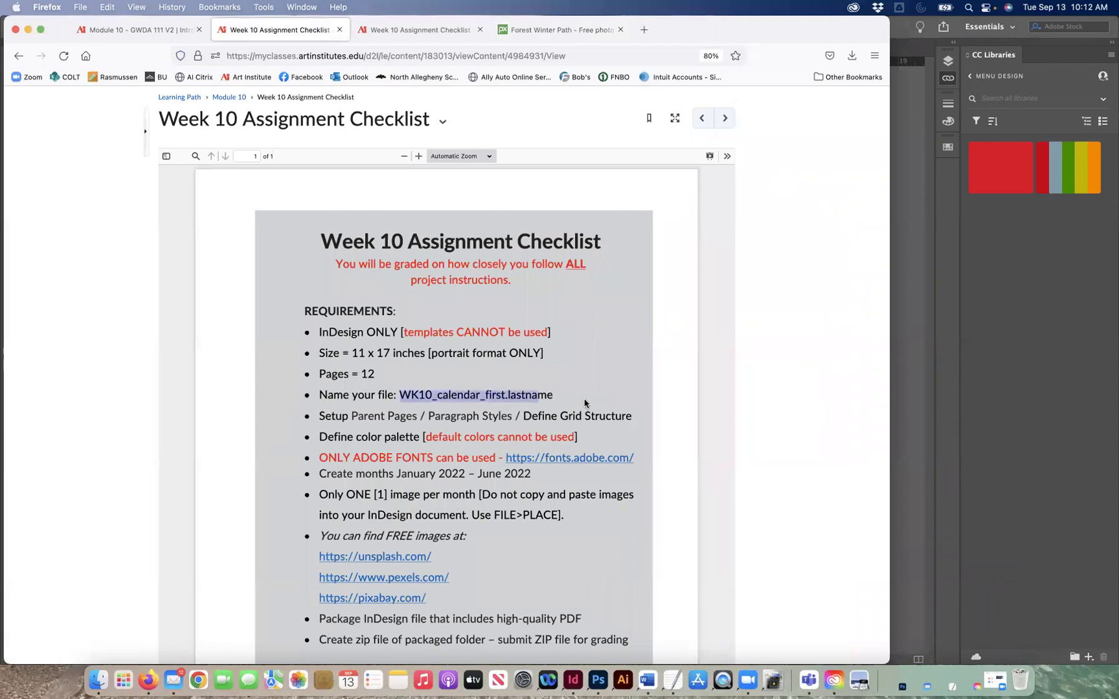
pyautogui.moveTo(414, 398); pyautogui.dragTo(575, 399)
pyautogui.click(573, 680)
# - Save the calendar to the Desktop as WK10_calendar_ followed by the student's name
pyautogui.write('WK')
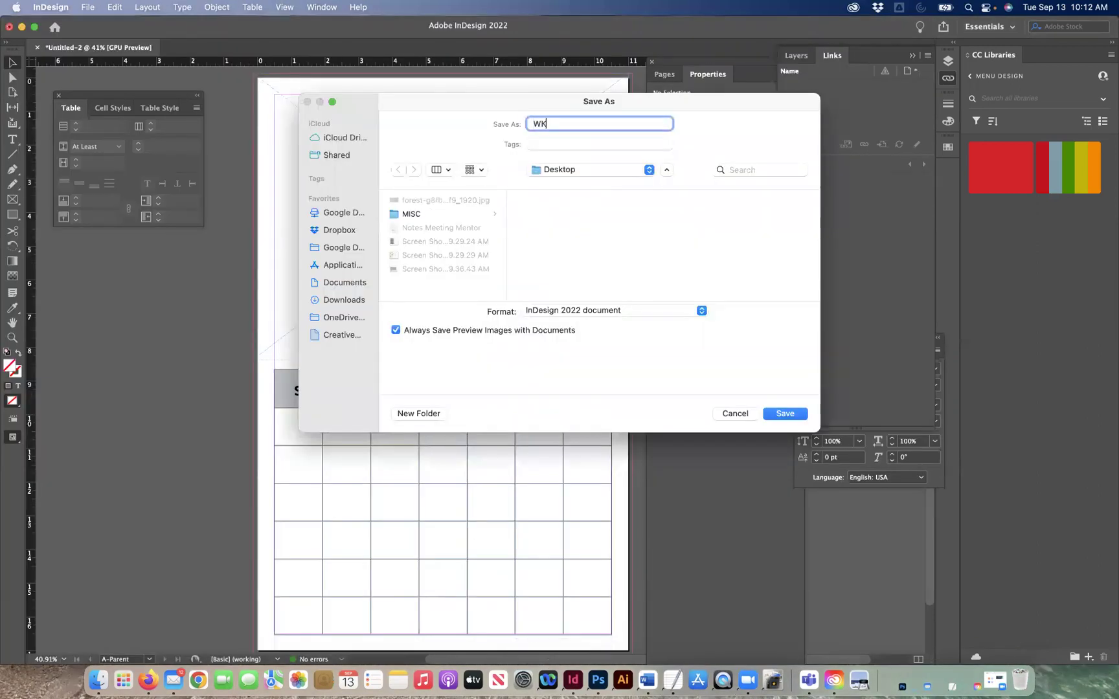
pyautogui.write('10CAL')
pyautogui.write('calendar_abiss')
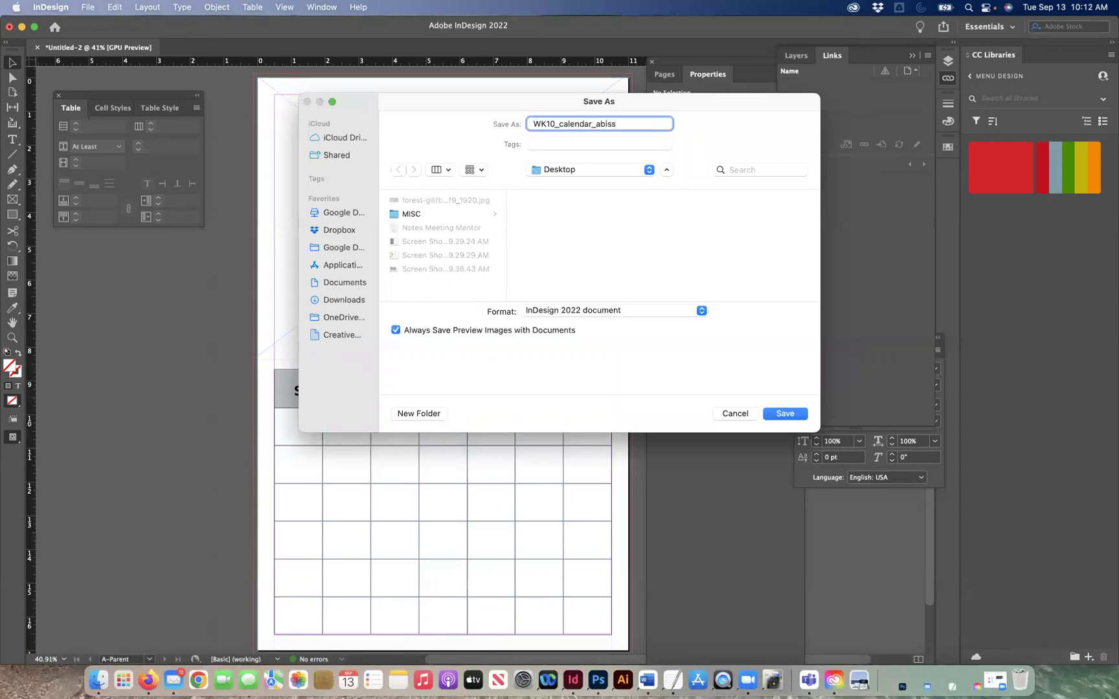
pyautogui.click(796, 415)
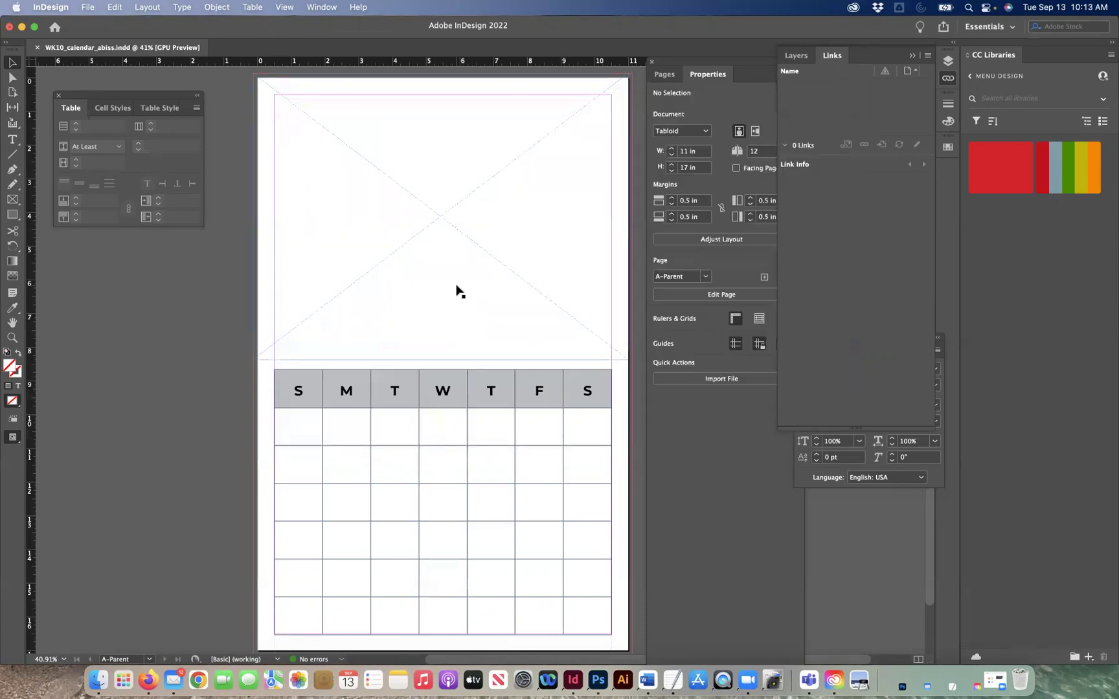
# - Select the weekday header row with the Type tool and open the Paragraph Styles panel
pyautogui.press('t')
pyautogui.doubleClick(392, 390)
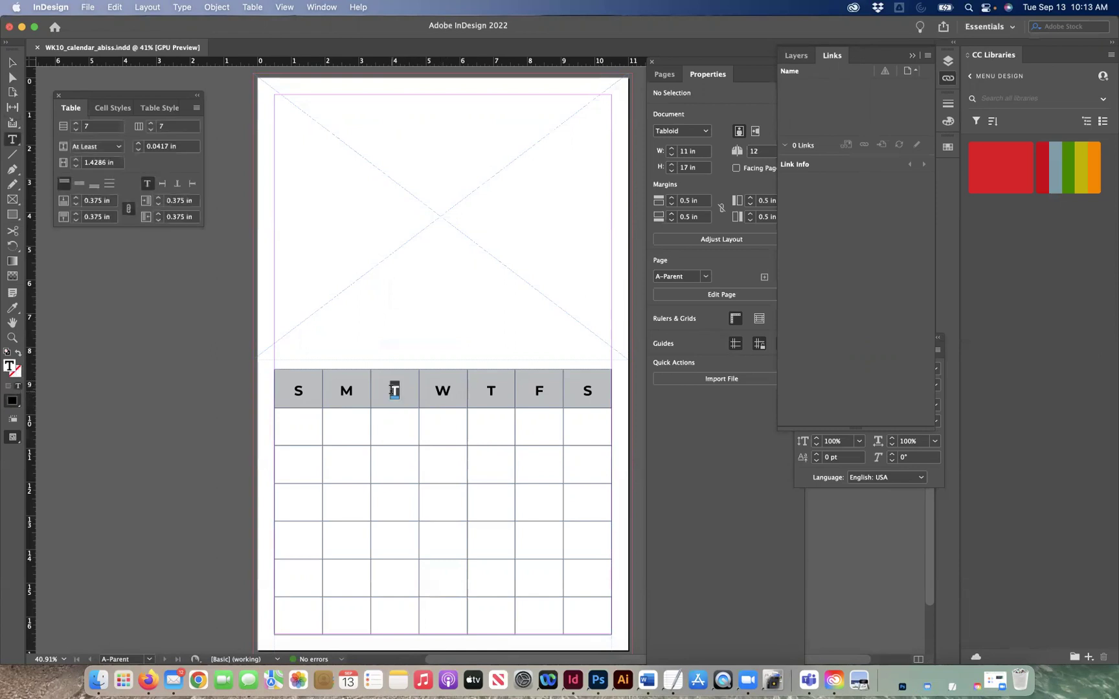
pyautogui.moveTo(290, 388); pyautogui.dragTo(597, 405)
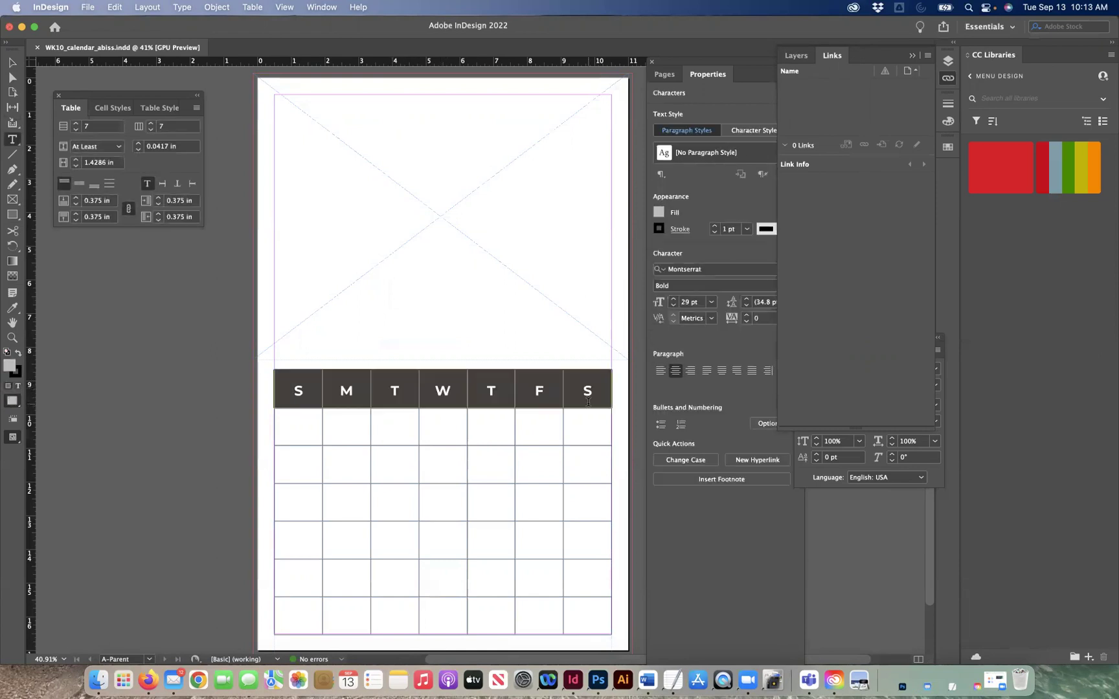
pyautogui.click(322, 7)
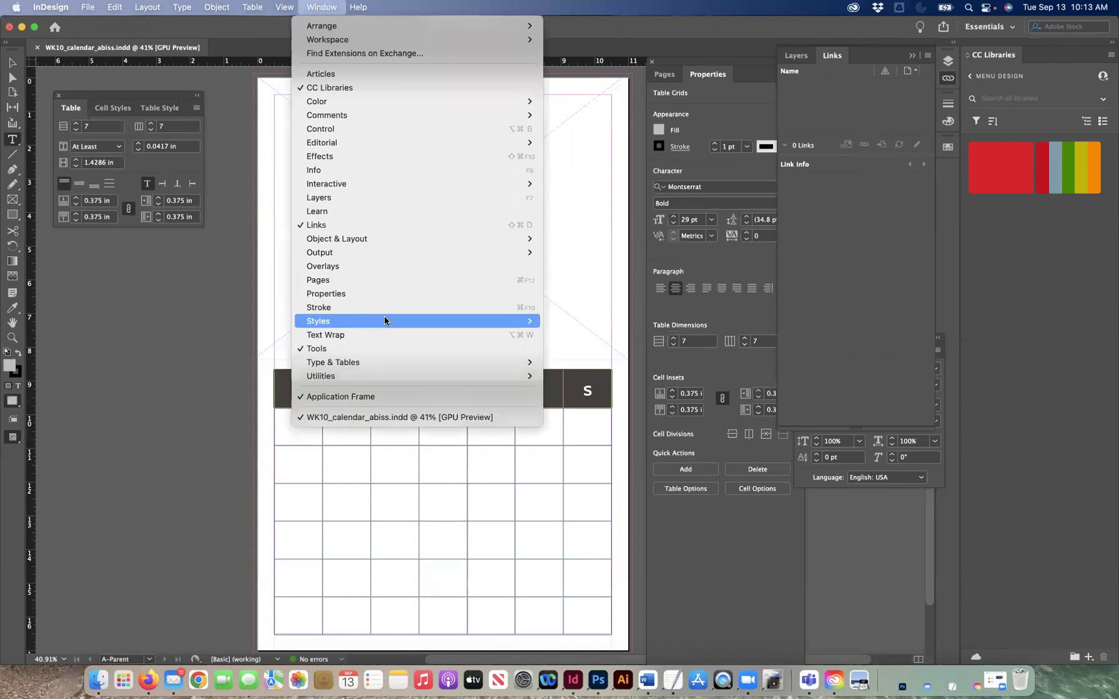
pyautogui.moveTo(384, 320)
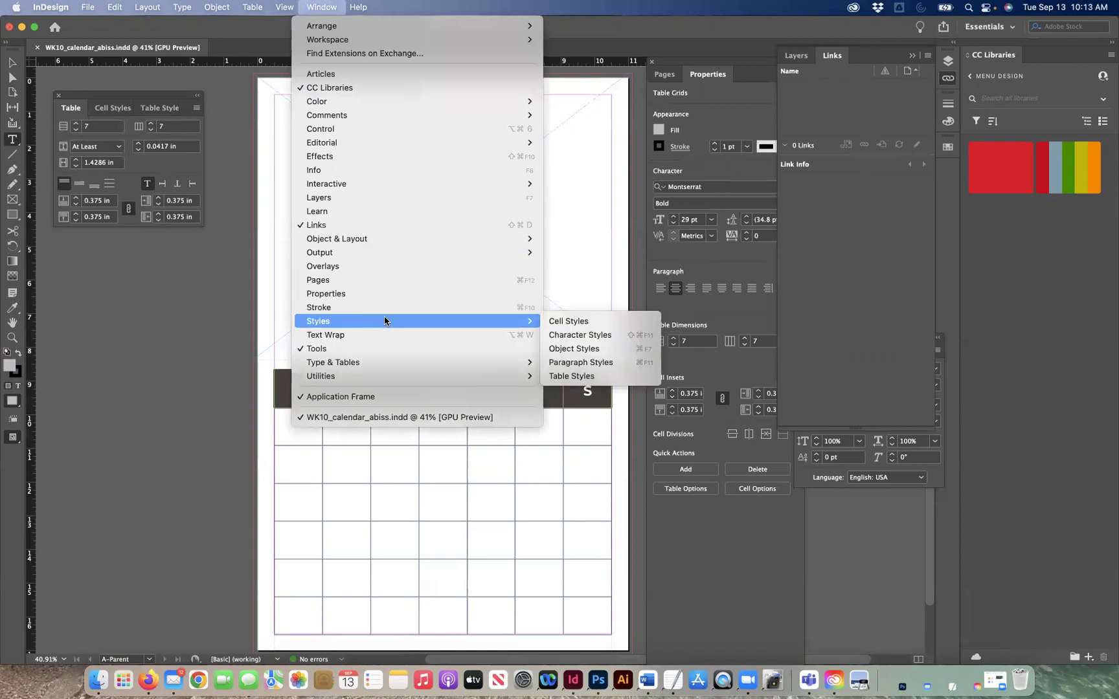
pyautogui.click(563, 364)
pyautogui.moveTo(830, 420); pyautogui.dragTo(125, 237)
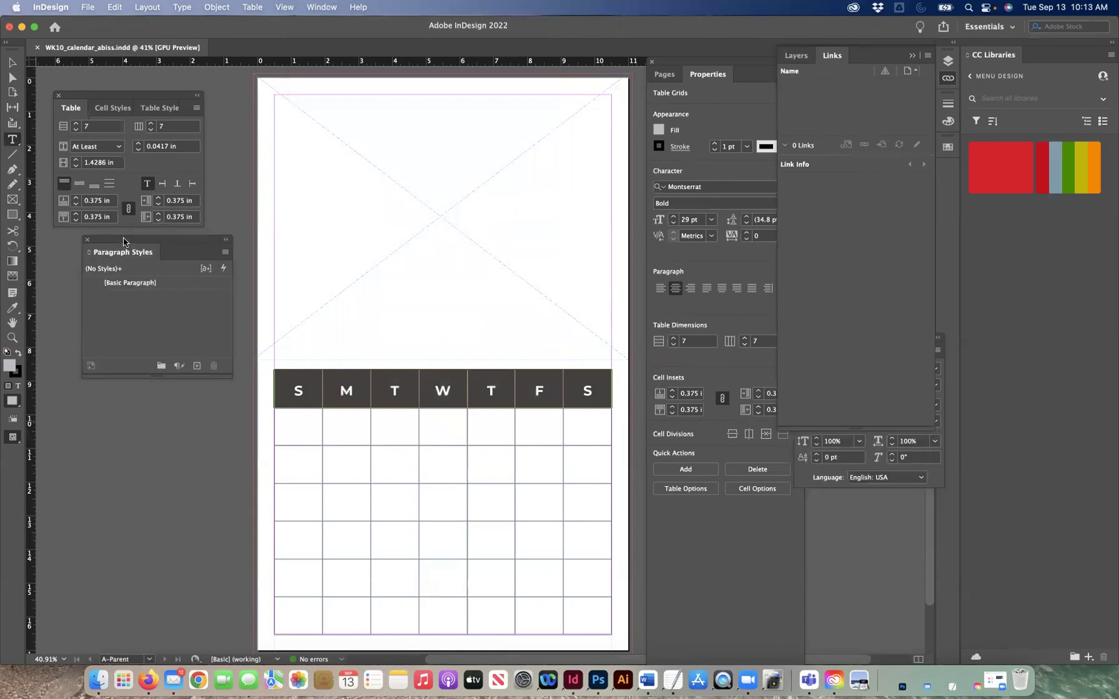
# - Create a paragraph style named 'Calendar Days of the Week' from the Montserrat Bold header
pyautogui.click(197, 366)
pyautogui.click(140, 298)
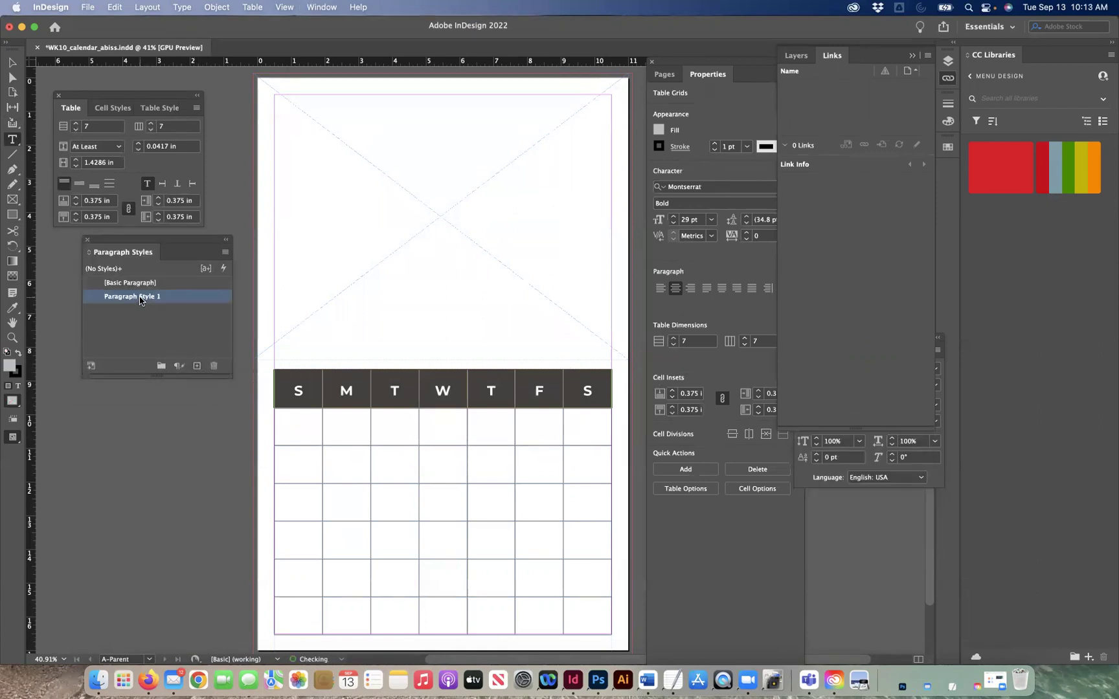
pyautogui.doubleClick(140, 296)
pyautogui.write('Calendar Day')
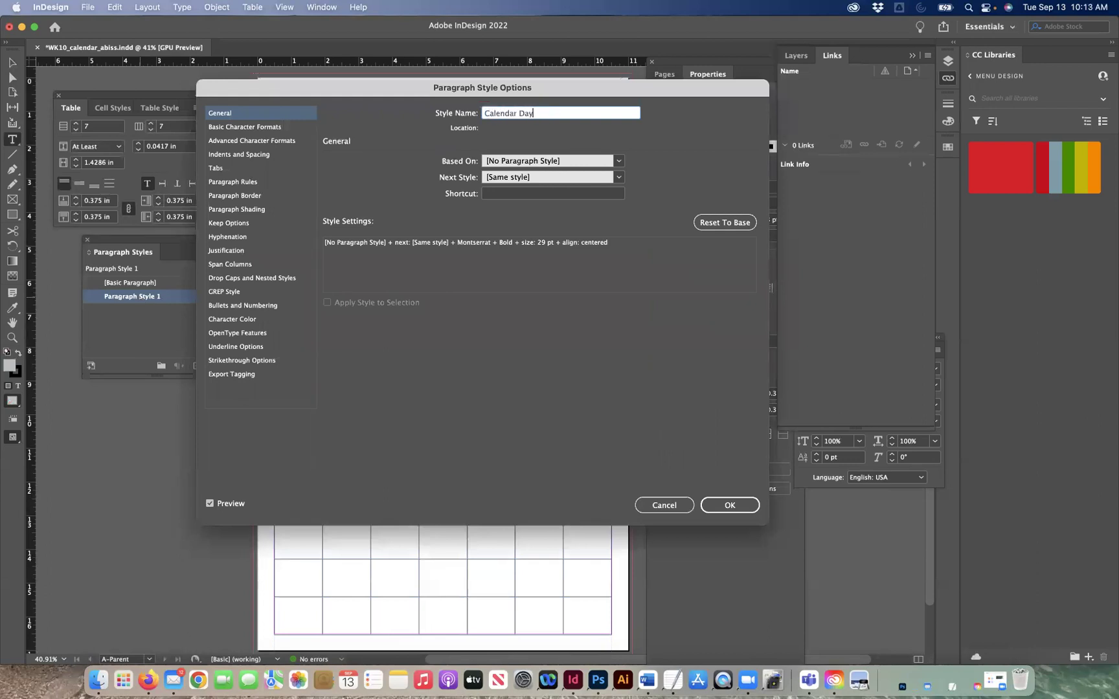
pyautogui.write('s of the Week')
pyautogui.click(233, 127)
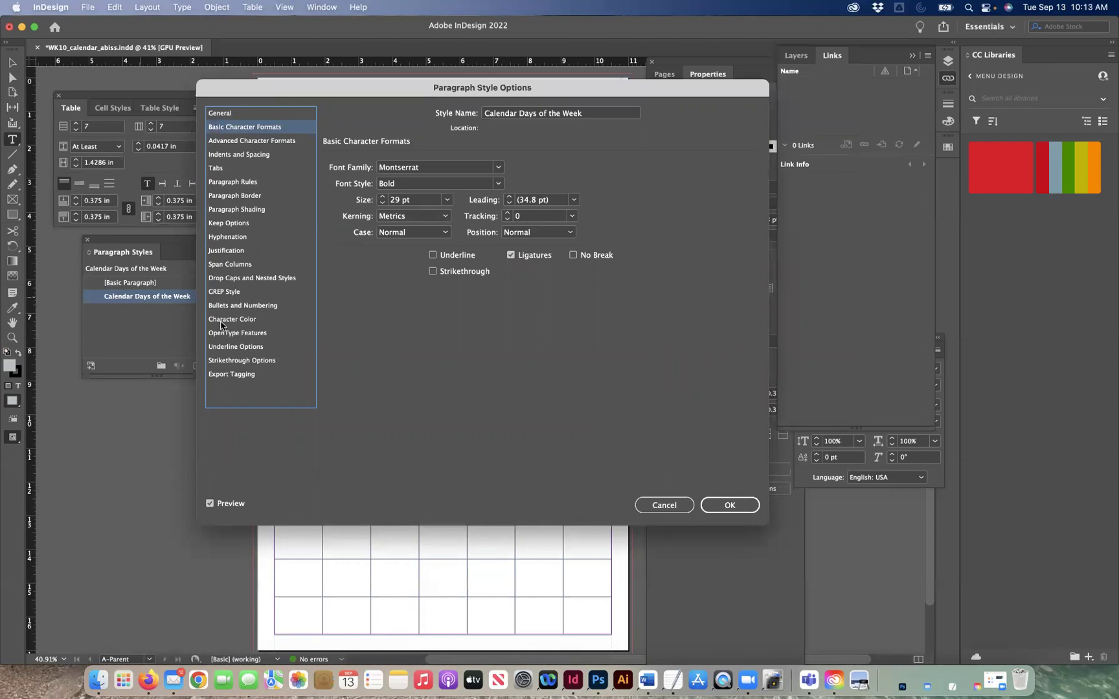
pyautogui.click(725, 505)
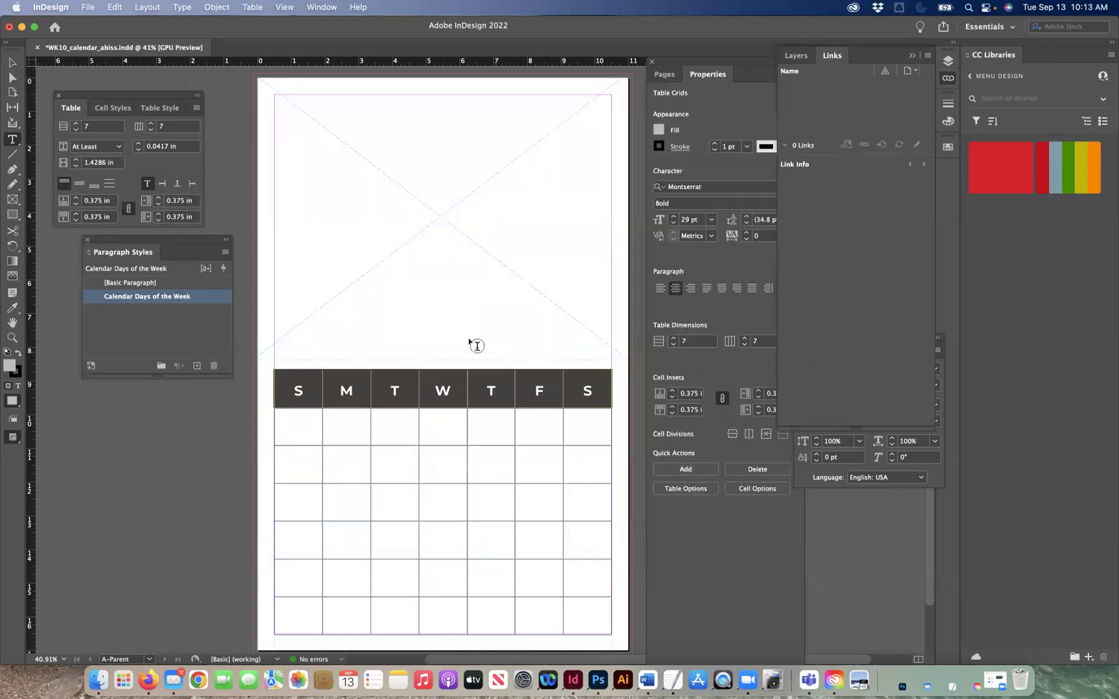
# - Save the document and apply the A-Parent layout to page 1
pyautogui.click(392, 390)
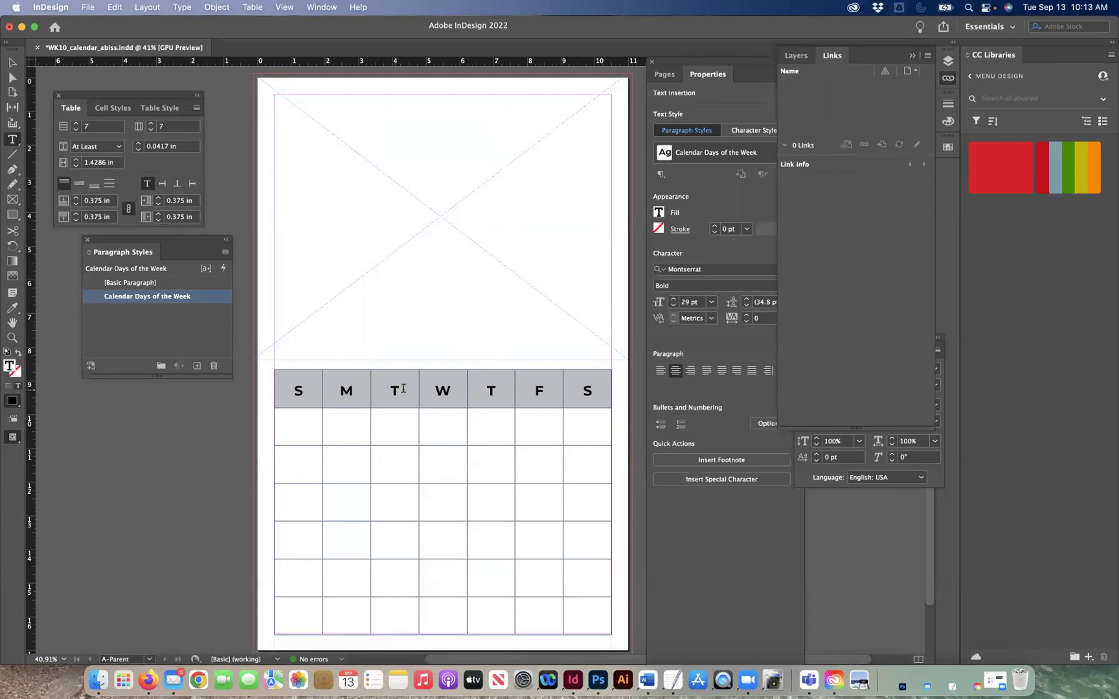
pyautogui.click(306, 425)
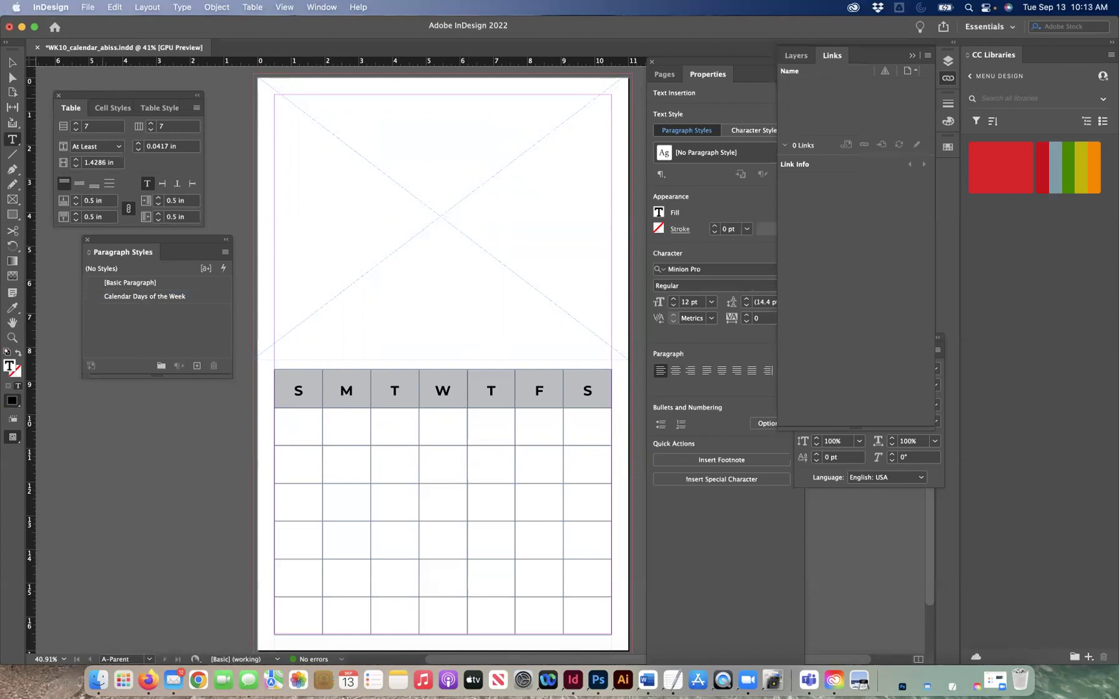
pyautogui.press('Escape')
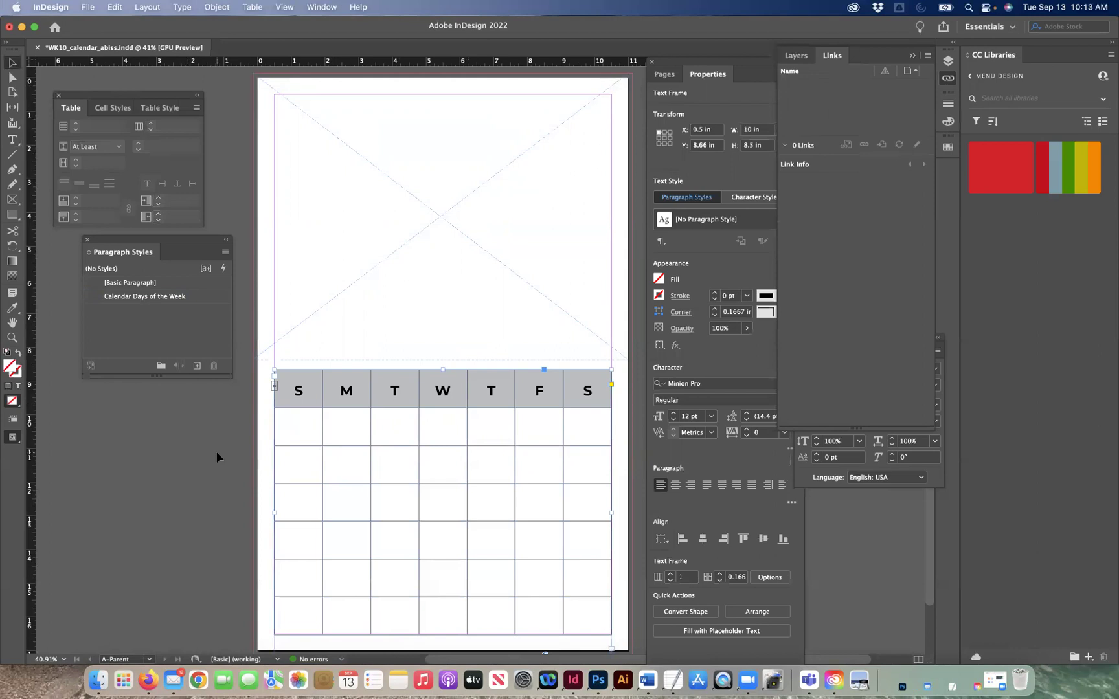
pyautogui.click(216, 453)
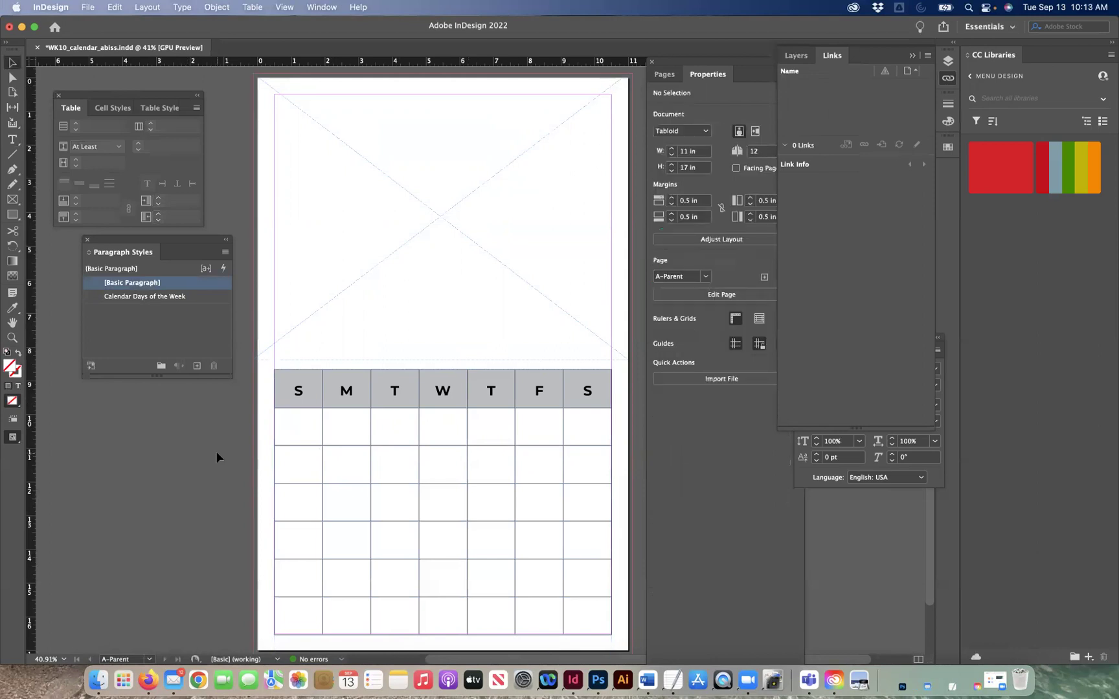
pyautogui.press('super+s')
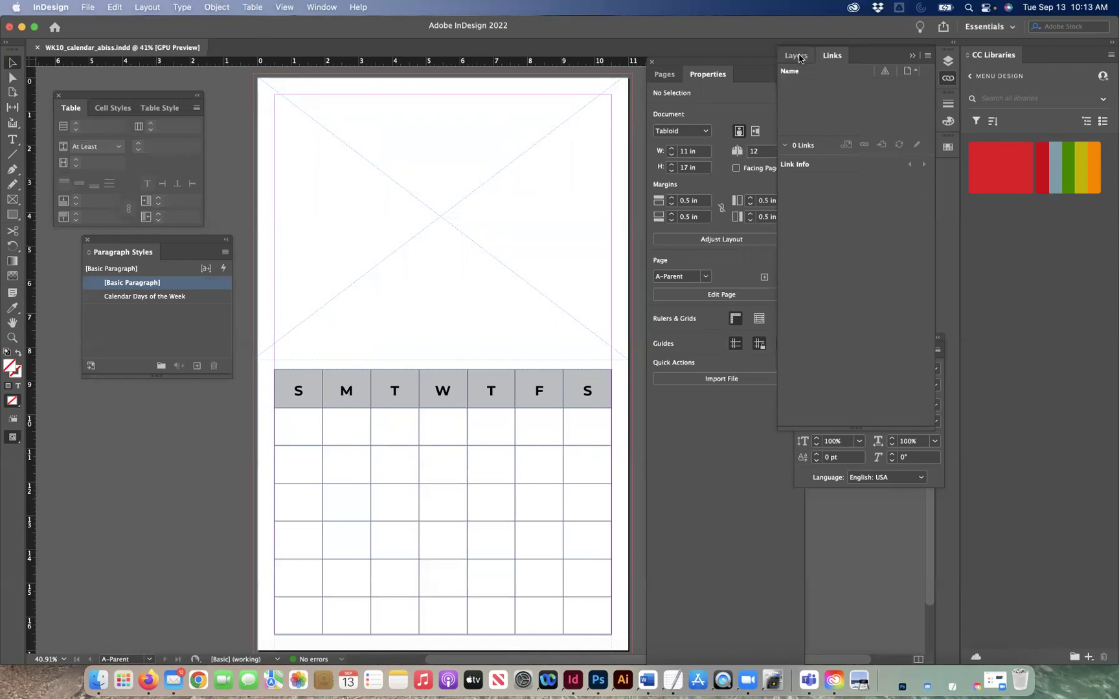
pyautogui.click(658, 77)
pyautogui.click(664, 137)
pyautogui.moveTo(663, 137); pyautogui.dragTo(664, 138)
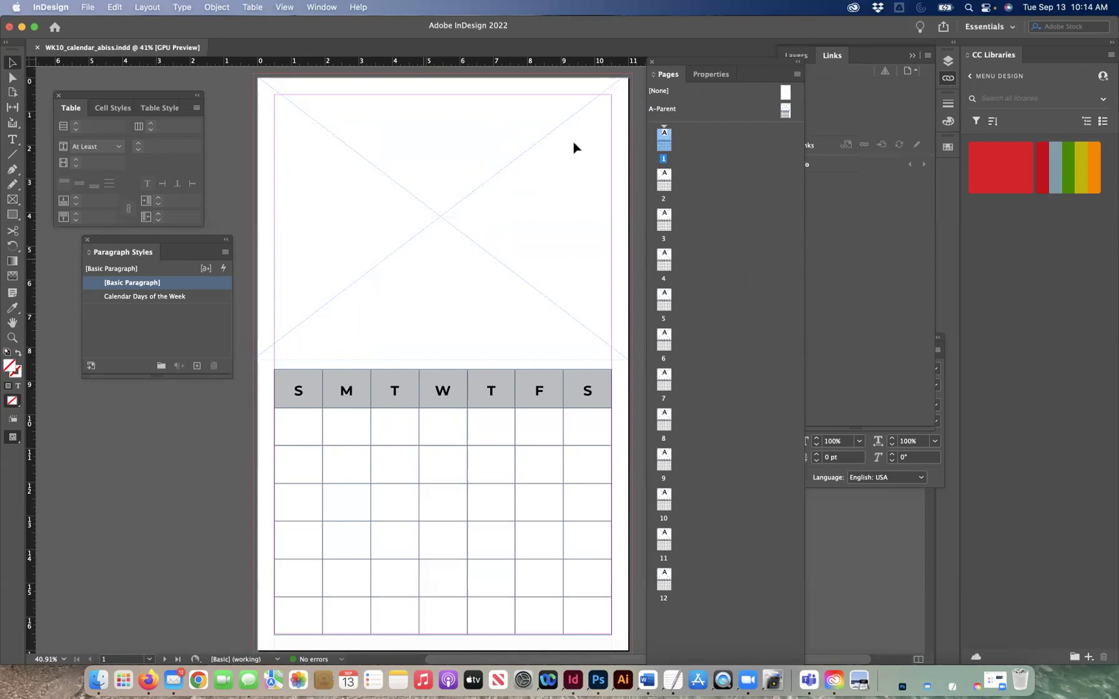
# - Delete A-Parent's image placeholder and draw an 11.125 x 8.5 in frame atop page 1
pyautogui.doubleClick(787, 110)
pyautogui.click(421, 198)
pyautogui.press('Delete')
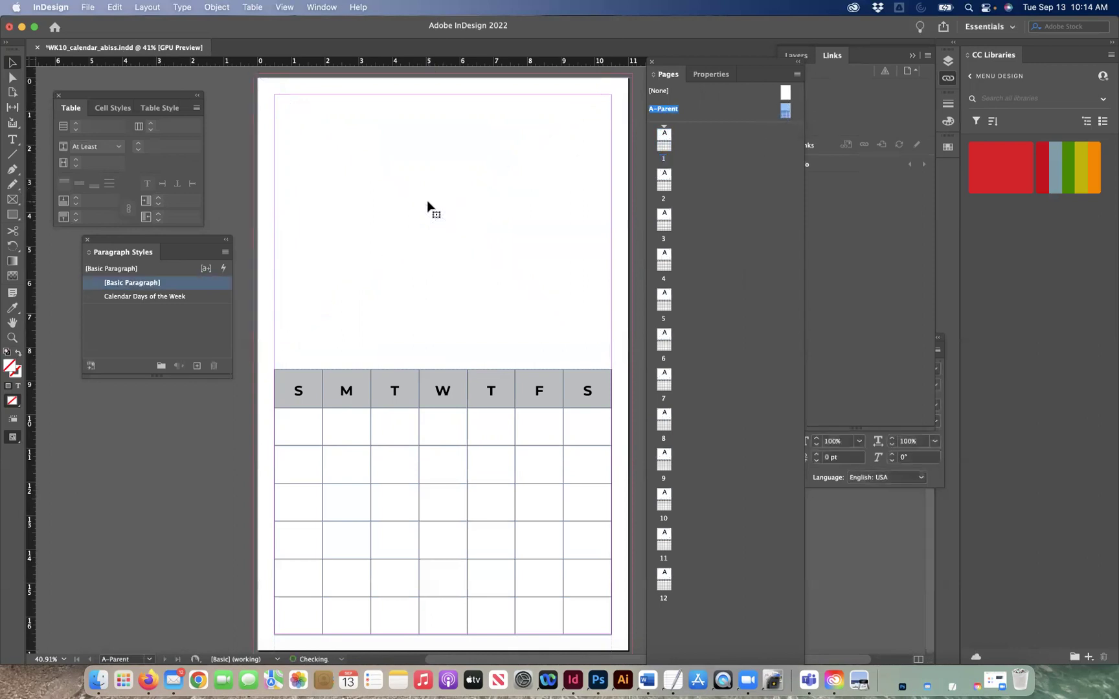
pyautogui.doubleClick(665, 139)
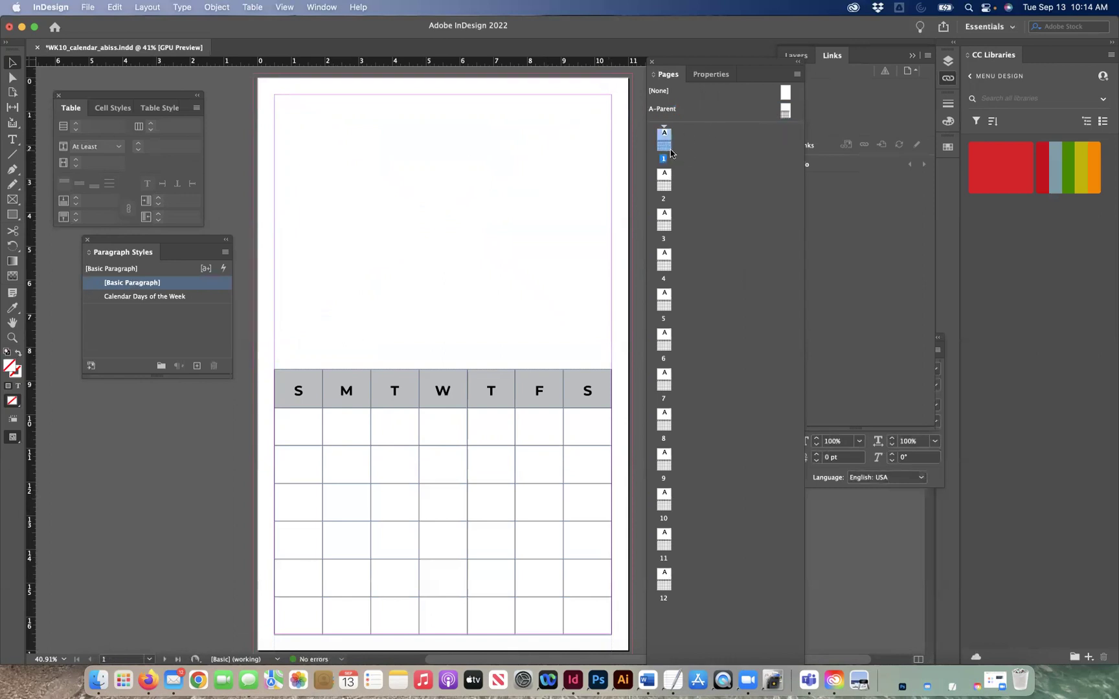
pyautogui.click(12, 199)
pyautogui.moveTo(256, 76); pyautogui.dragTo(628, 360)
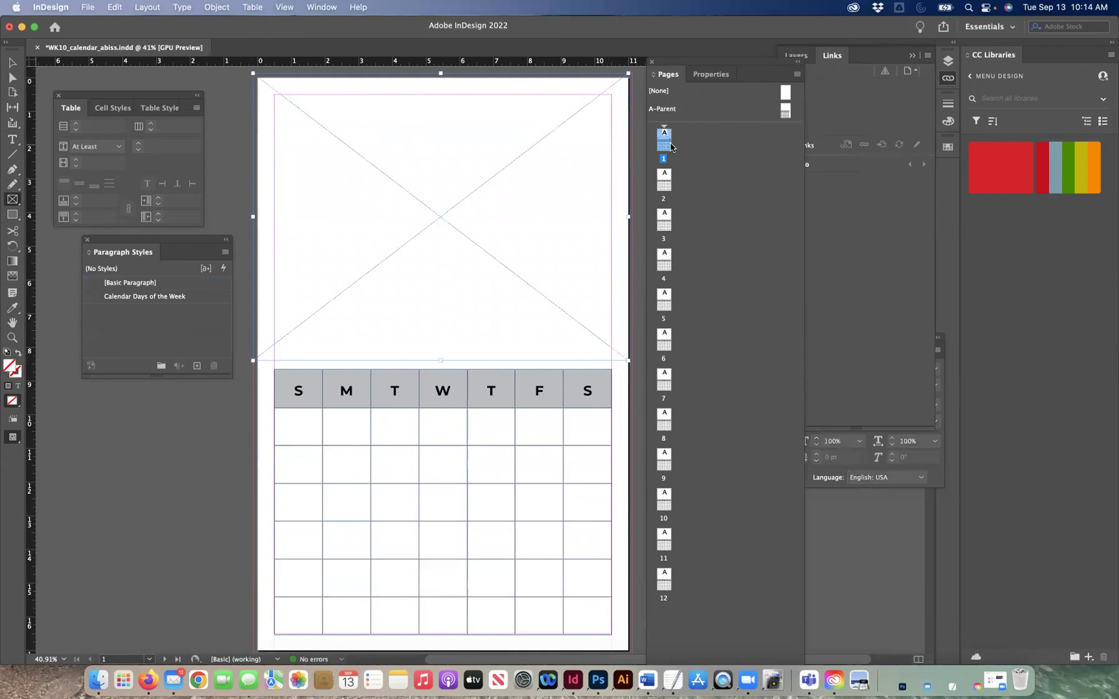
# - Place the forest photo into the new frame with Cmd+D
pyautogui.press('super+d')
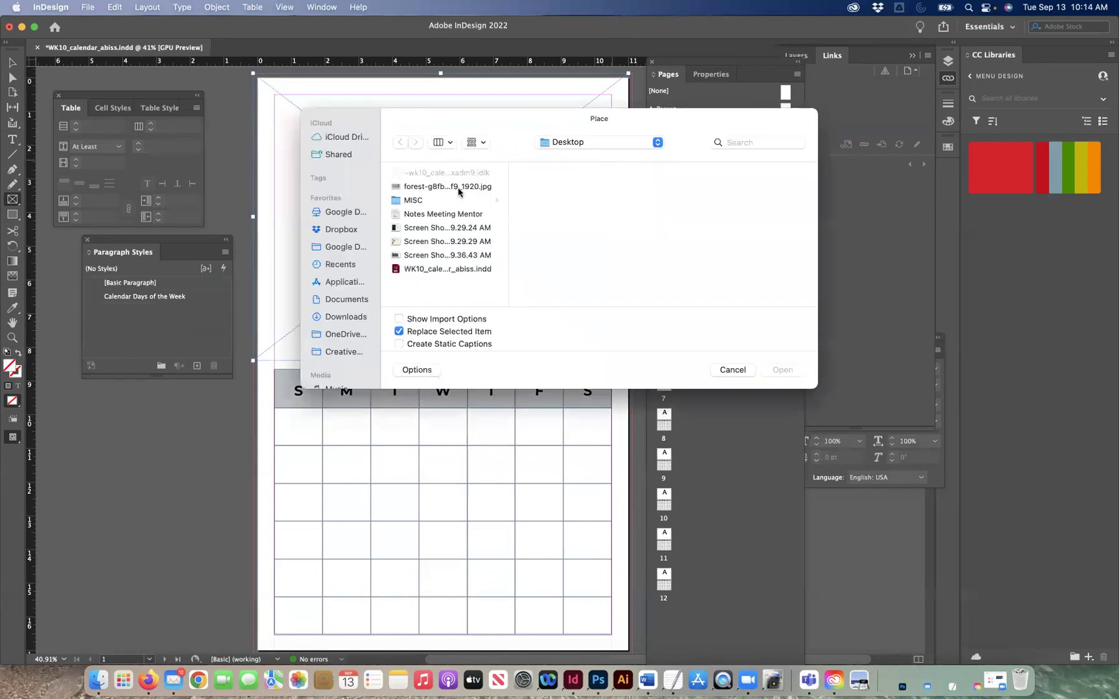
pyautogui.click(459, 187)
pyautogui.click(780, 367)
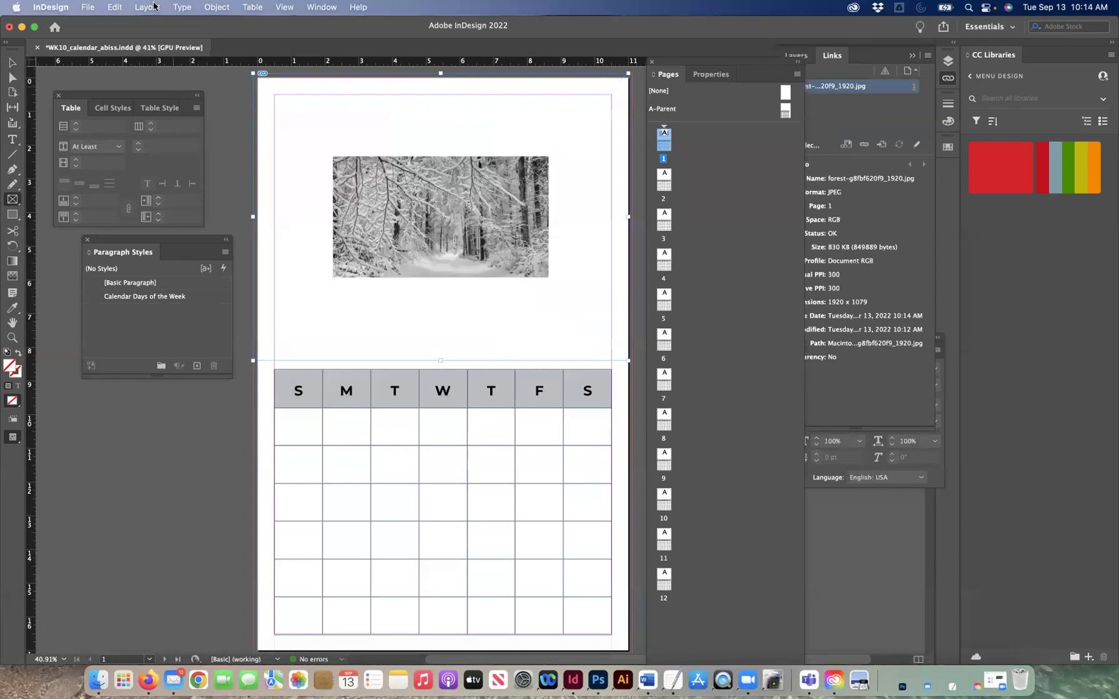
# - Apply Fill Frame Proportionally to the photo, deselect it, and save
pyautogui.click(212, 7)
pyautogui.moveTo(240, 264)
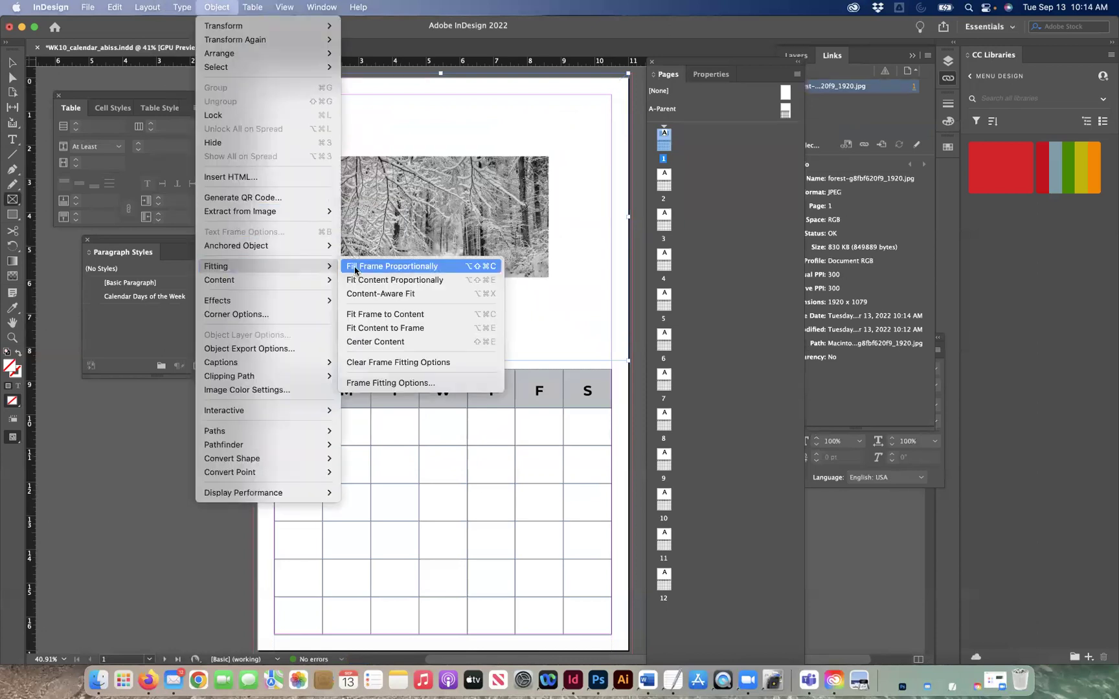
pyautogui.click(354, 266)
pyautogui.click(12, 63)
pyautogui.click(225, 88)
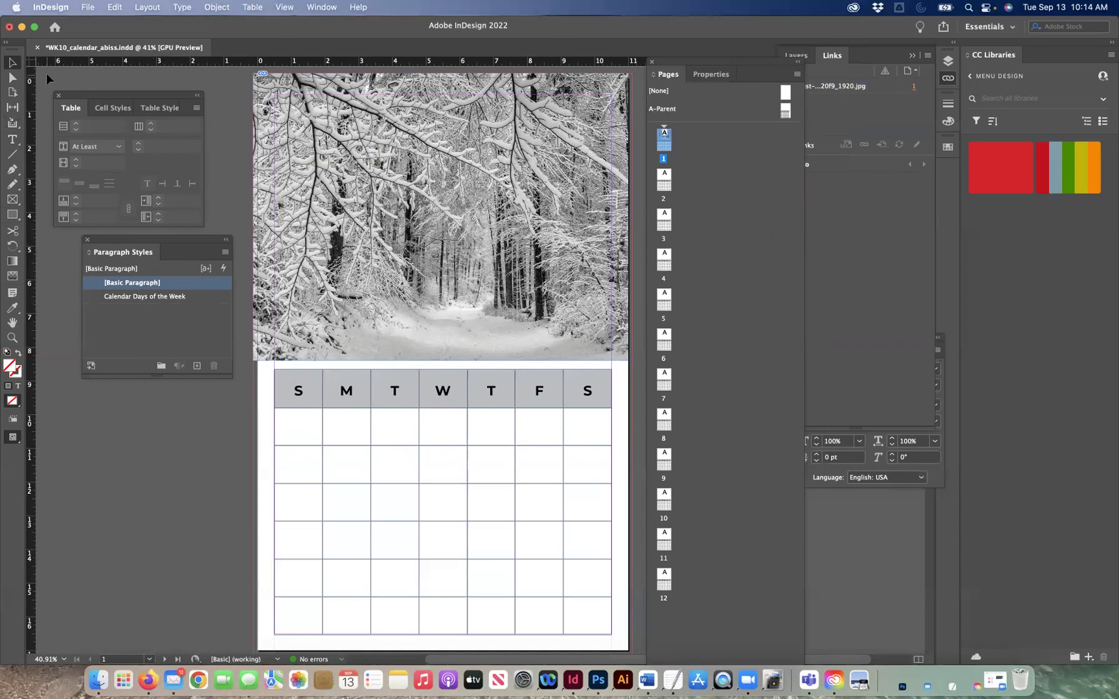
pyautogui.press('super+s')
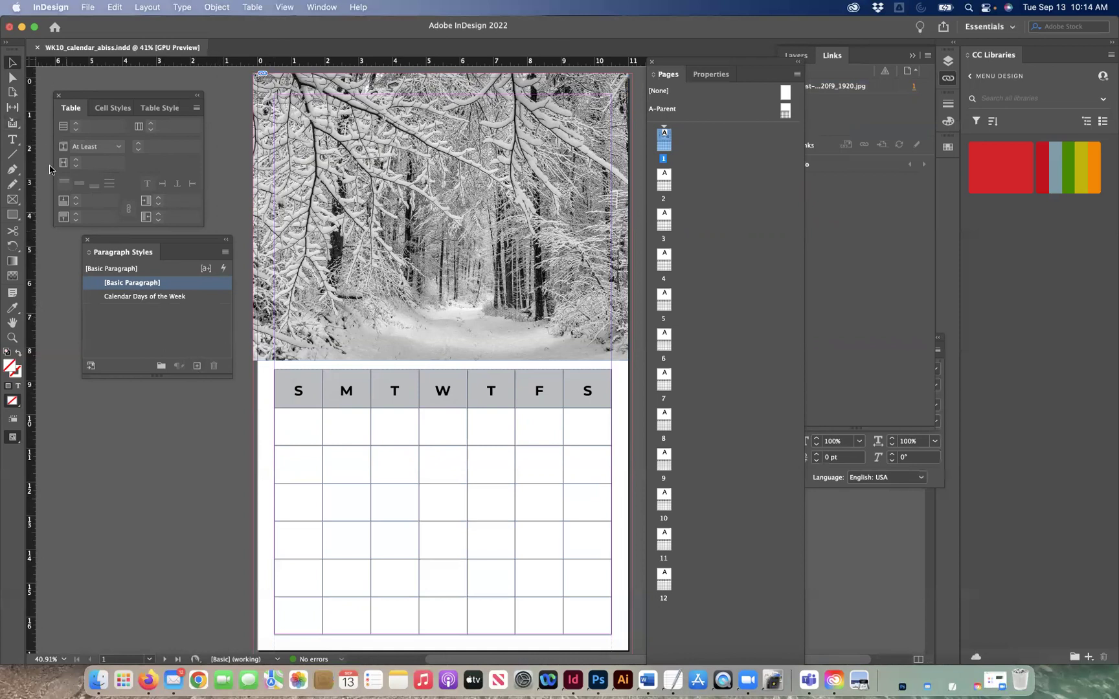
# - Draw a text frame across the photo and move the Character panel beside it
pyautogui.click(12, 139)
pyautogui.moveTo(280, 163); pyautogui.dragTo(611, 286)
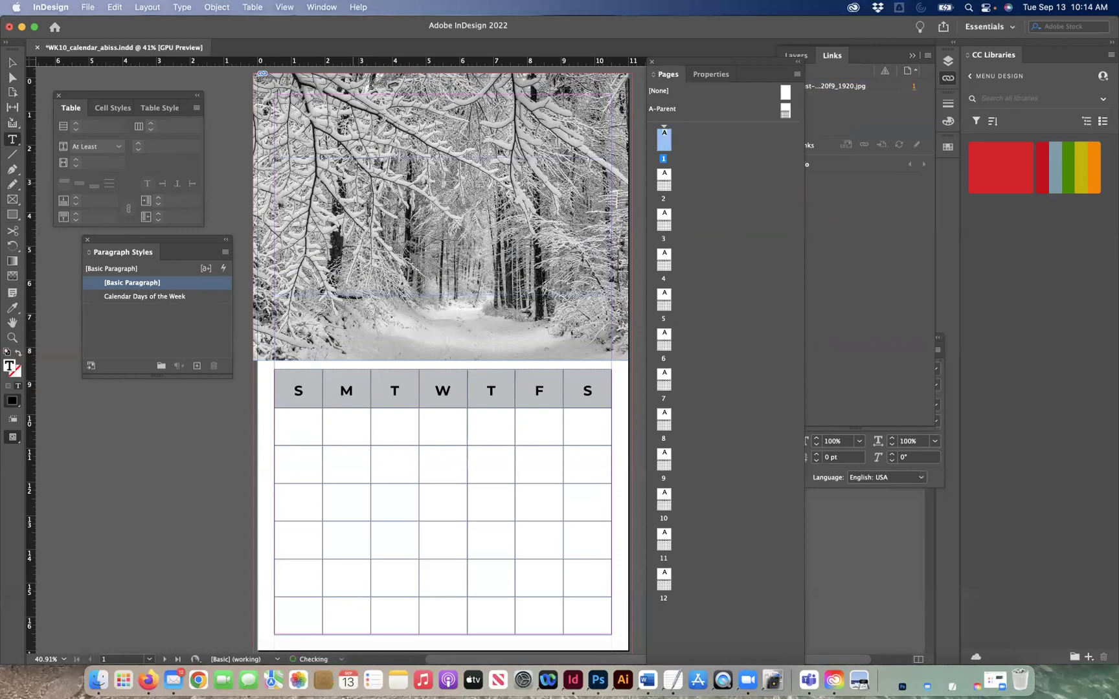
pyautogui.press('super+z')
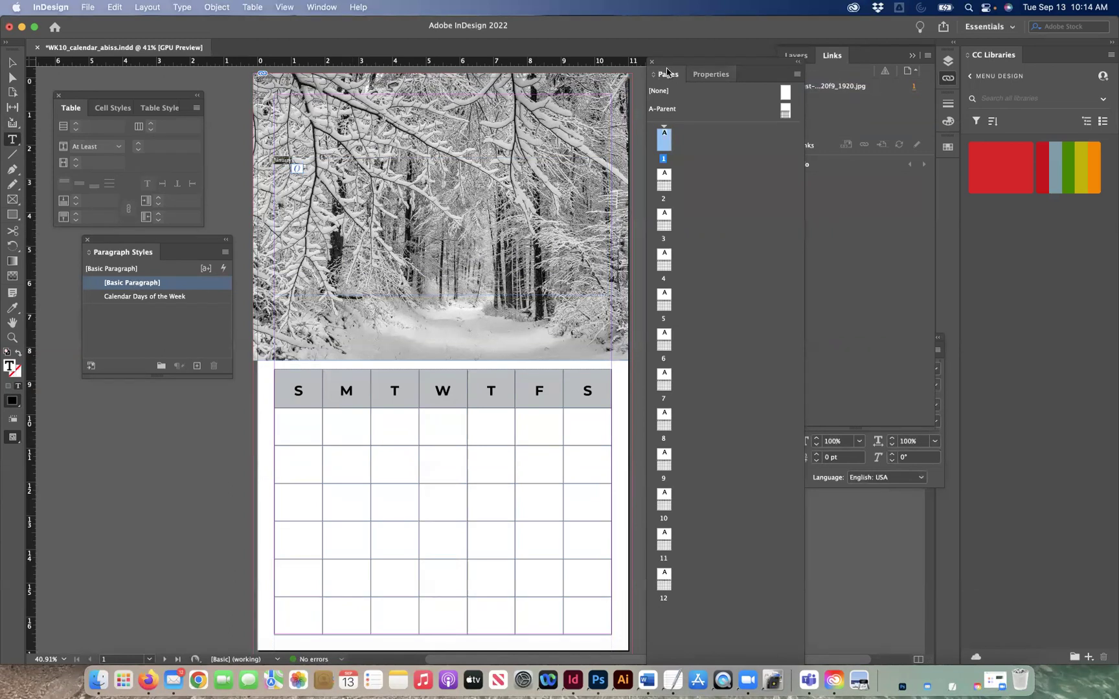
pyautogui.moveTo(701, 63); pyautogui.dragTo(875, 86)
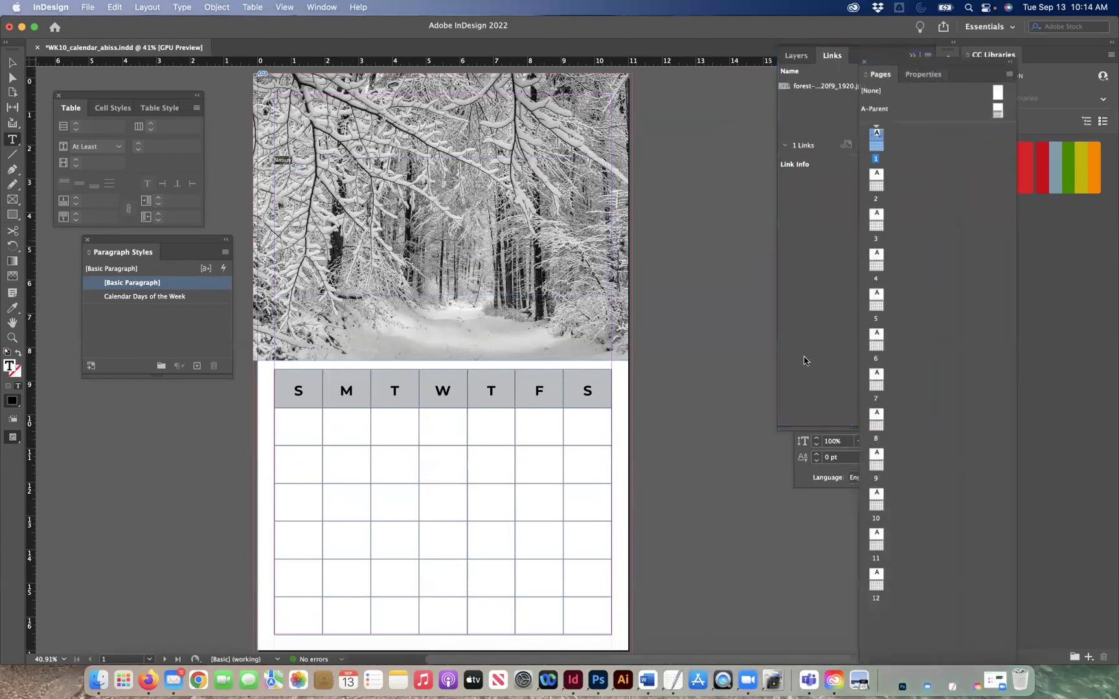
pyautogui.click(803, 476)
pyautogui.moveTo(845, 337); pyautogui.dragTo(681, 145)
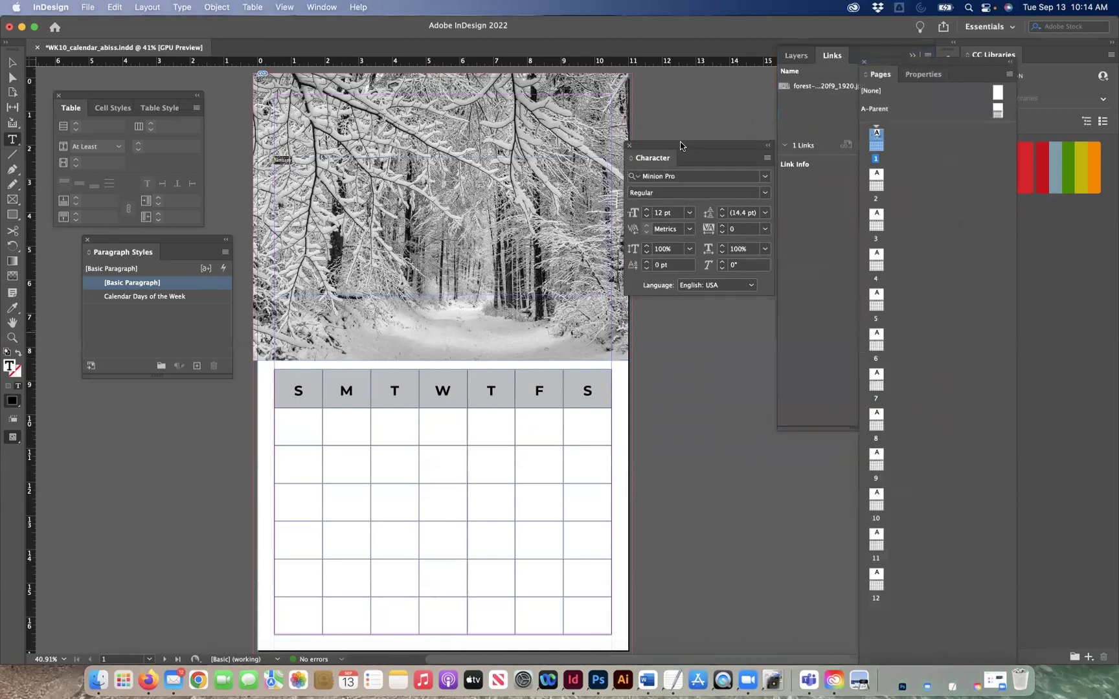
# - Set the January title's font to Agatha at 200 pt
pyautogui.click(708, 181)
pyautogui.write('Mon')
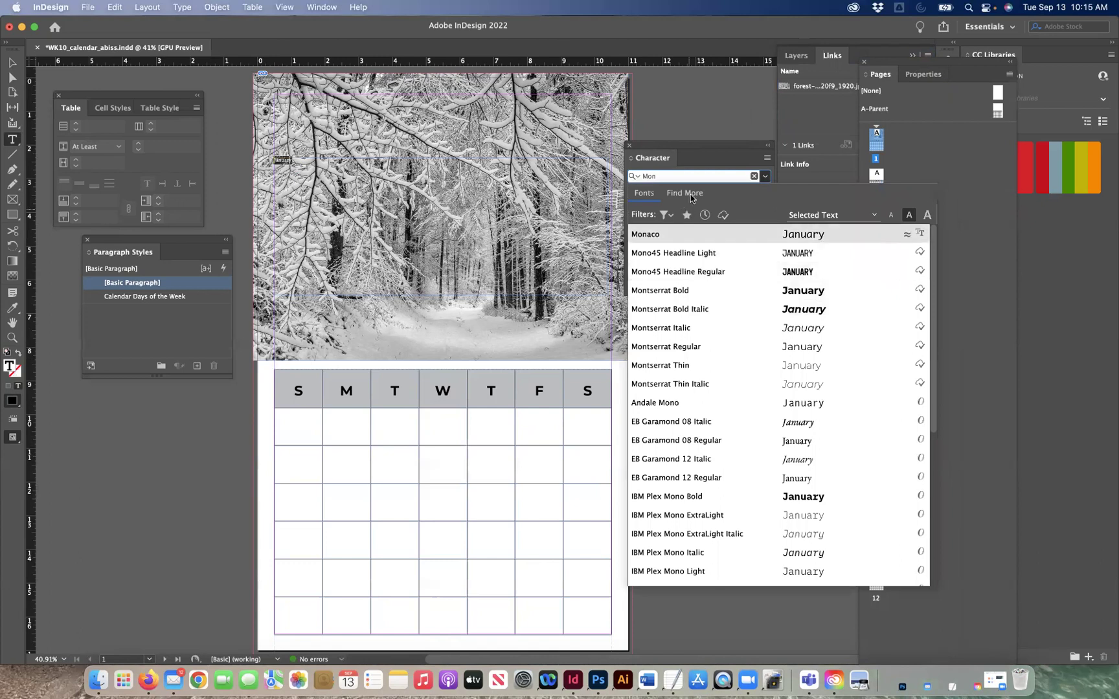
pyautogui.click(766, 176)
pyautogui.click(765, 176)
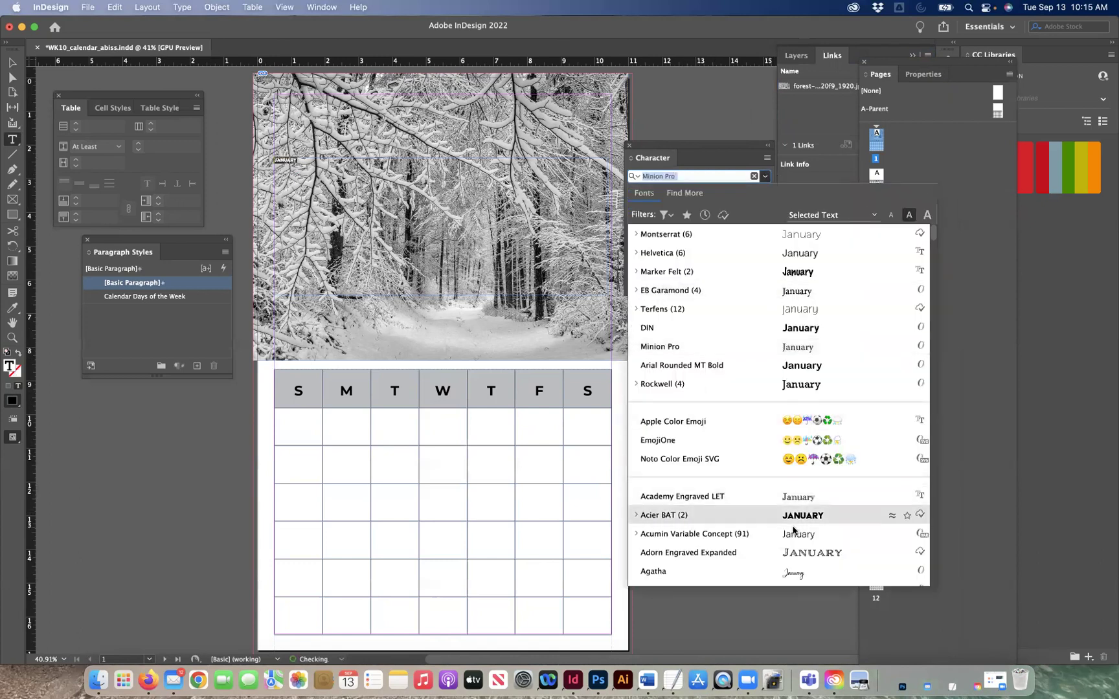
pyautogui.click(787, 574)
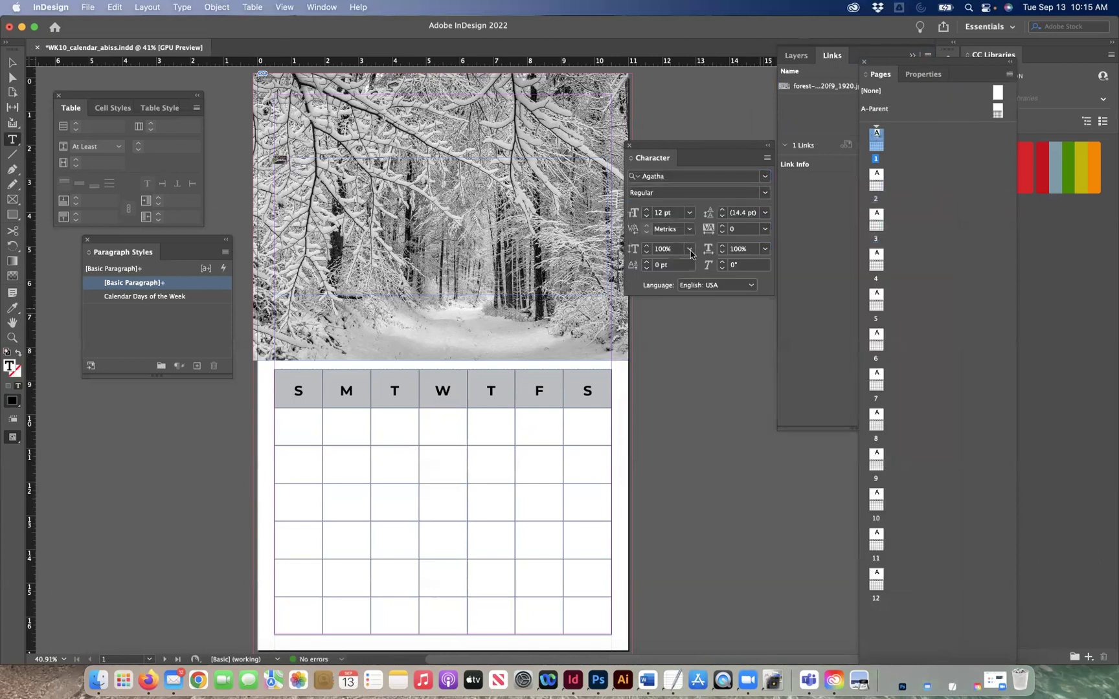
pyautogui.click(690, 214)
pyautogui.click(677, 407)
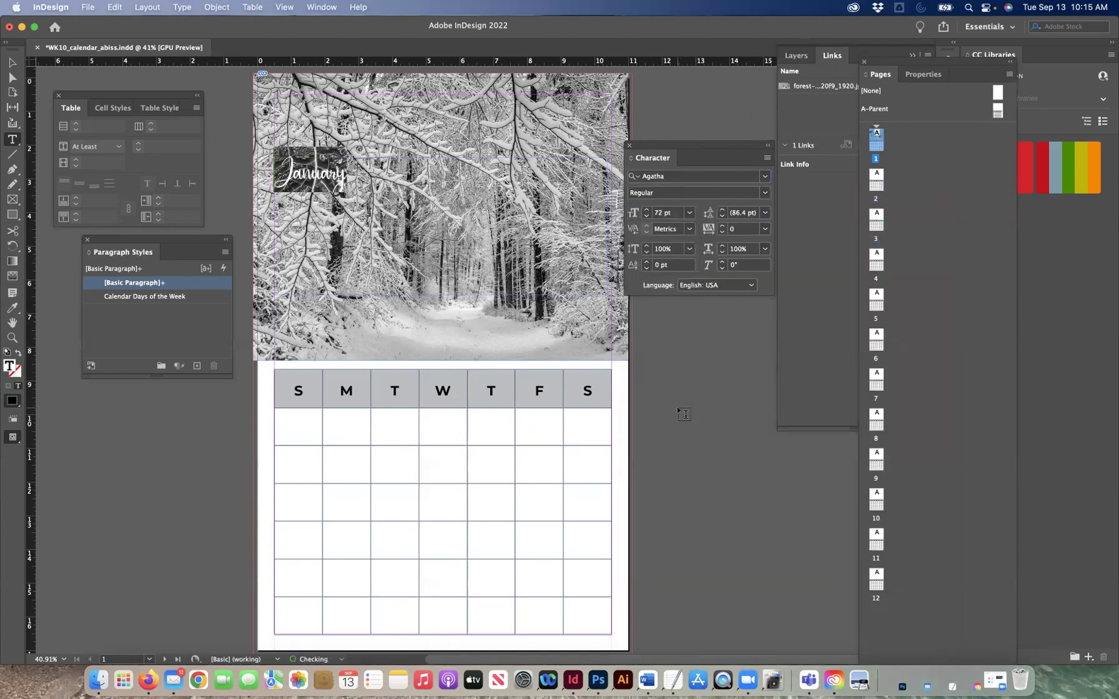
pyautogui.tripleClick(669, 215)
pyautogui.write('200')
pyautogui.press('Return')
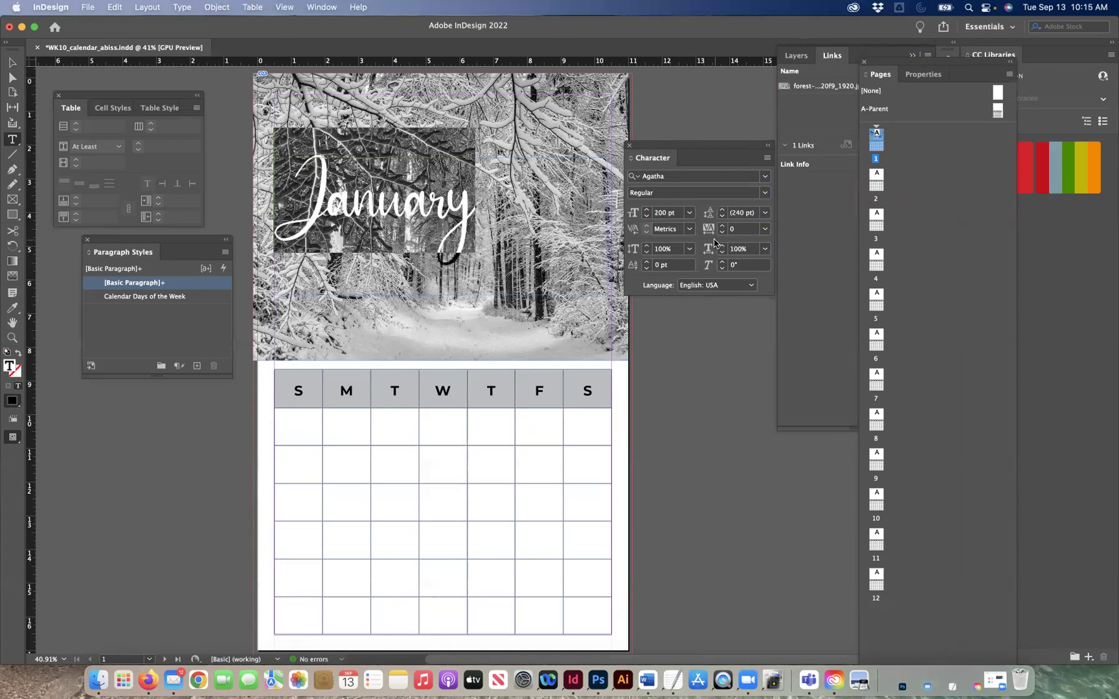
# - Center the January title with Align Center in the Paragraph panel
pyautogui.click(327, 7)
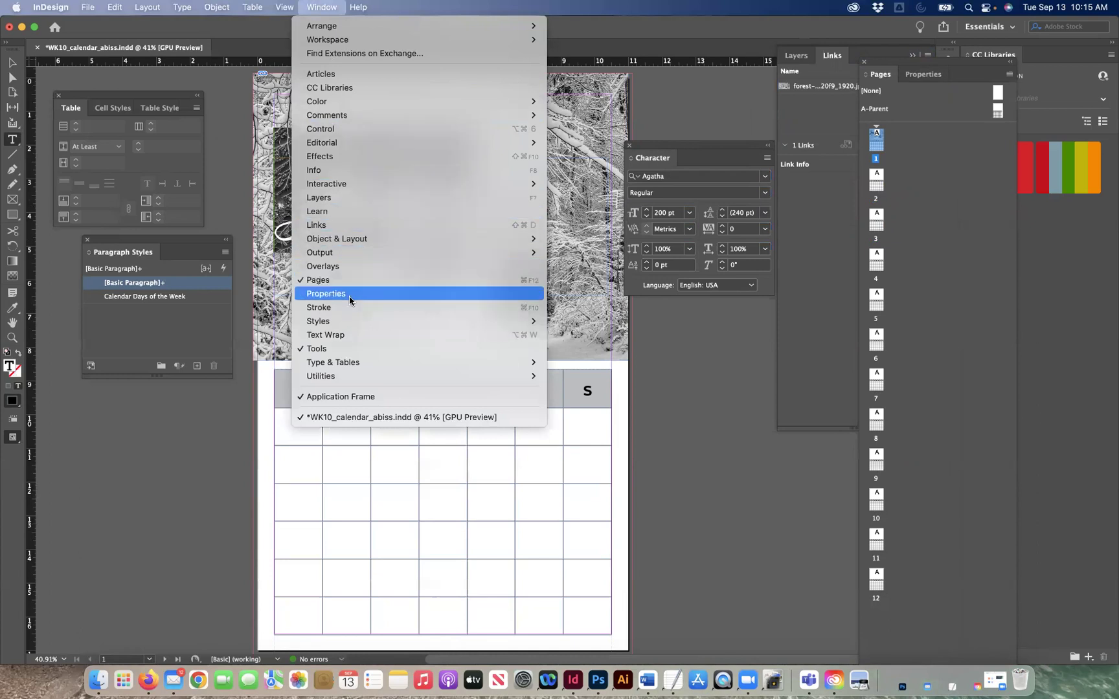
pyautogui.moveTo(521, 240)
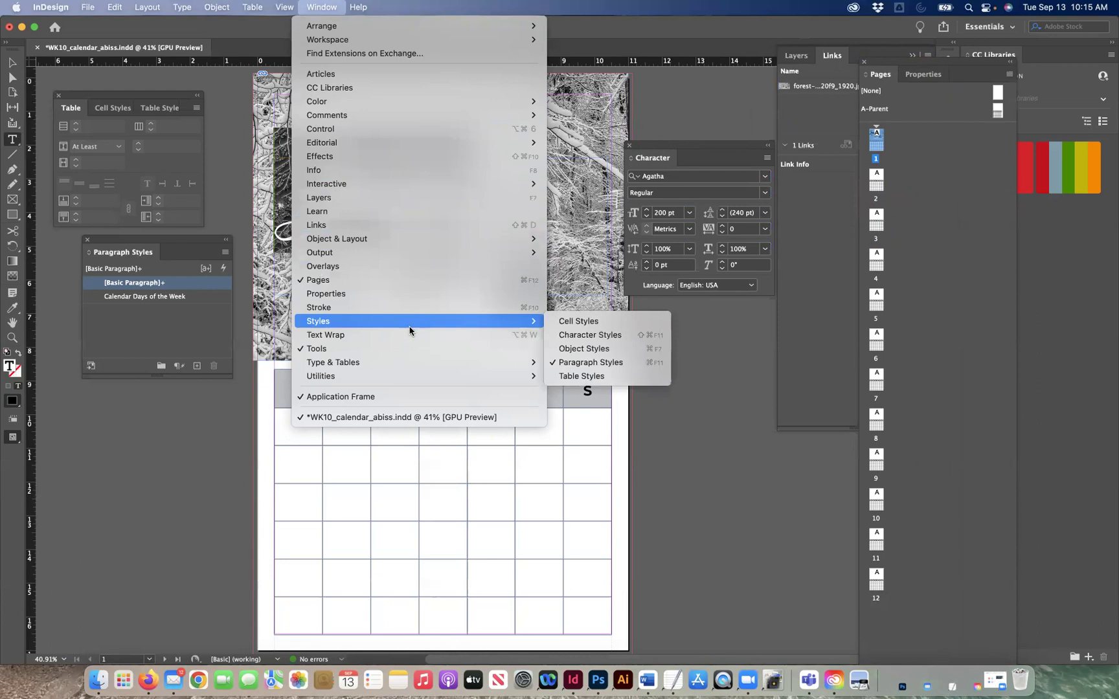
pyautogui.moveTo(412, 361)
pyautogui.click(578, 431)
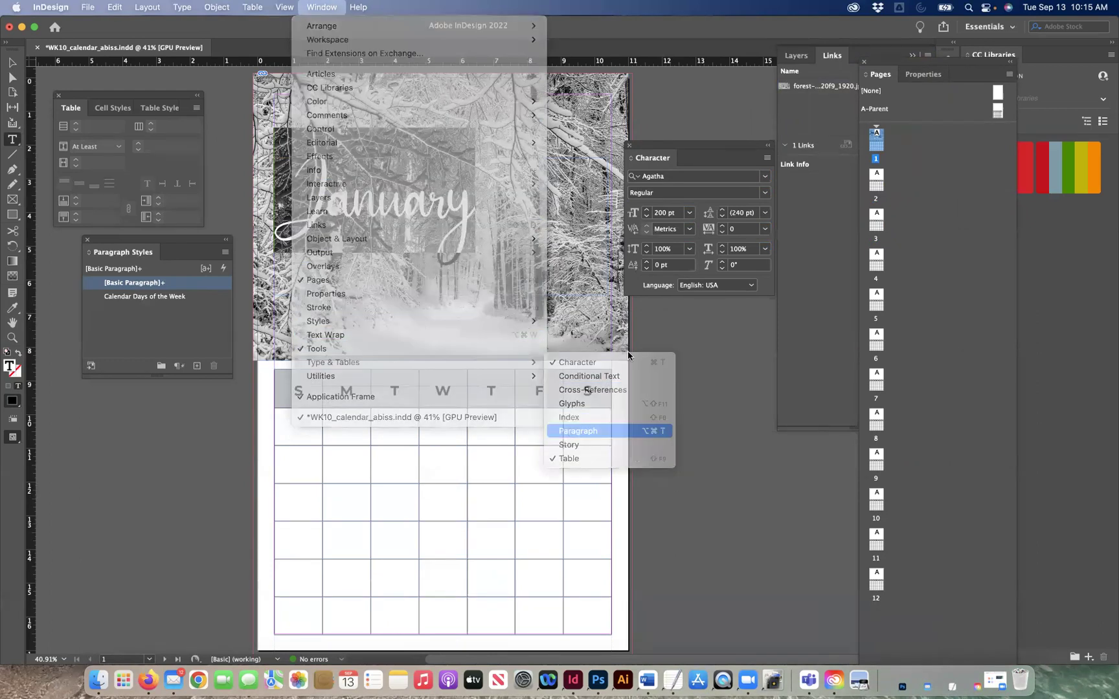
pyautogui.click(684, 220)
# - Raise the title's font size step by step to 224 pt
pyautogui.moveTo(699, 195); pyautogui.dragTo(706, 322)
pyautogui.click(647, 209)
pyautogui.click(646, 209)
pyautogui.click(646, 209)
pyautogui.click(646, 210)
pyautogui.click(646, 209)
pyautogui.click(647, 209)
pyautogui.click(646, 209)
pyautogui.click(647, 209)
pyautogui.click(646, 209)
pyautogui.click(646, 209)
pyautogui.click(646, 209)
pyautogui.click(647, 209)
pyautogui.doubleClick(647, 209)
pyautogui.click(646, 209)
pyautogui.doubleClick(647, 209)
pyautogui.doubleClick(646, 209)
pyautogui.doubleClick(646, 210)
# - Fill the January text with white
pyautogui.click(12, 62)
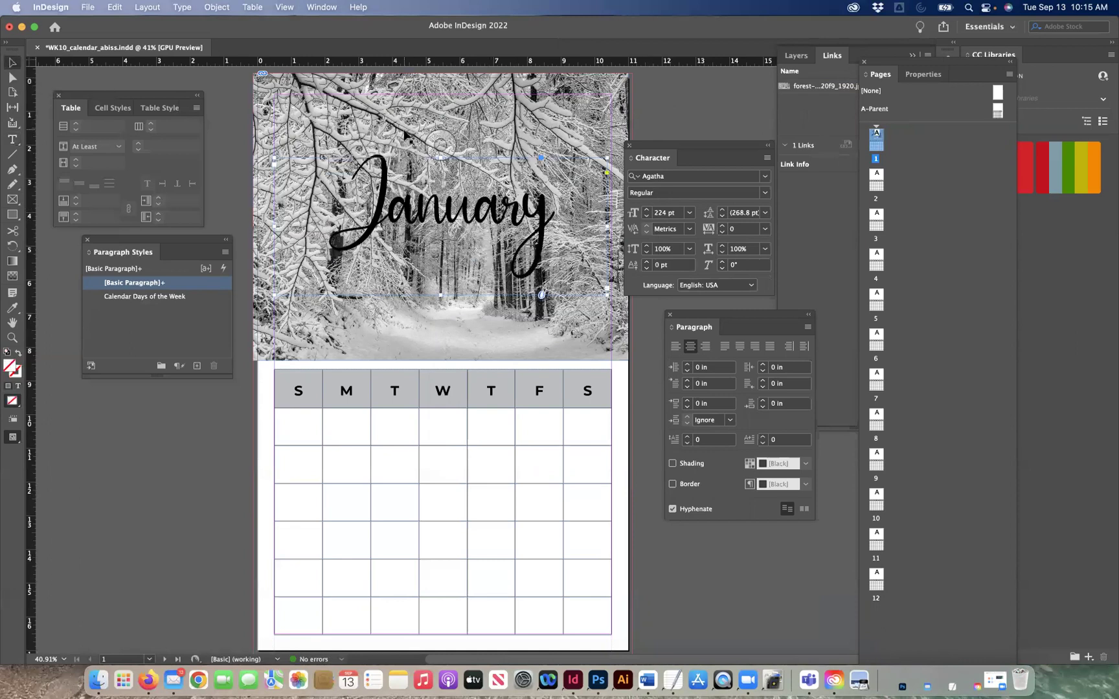
pyautogui.click(11, 140)
pyautogui.doubleClick(468, 212)
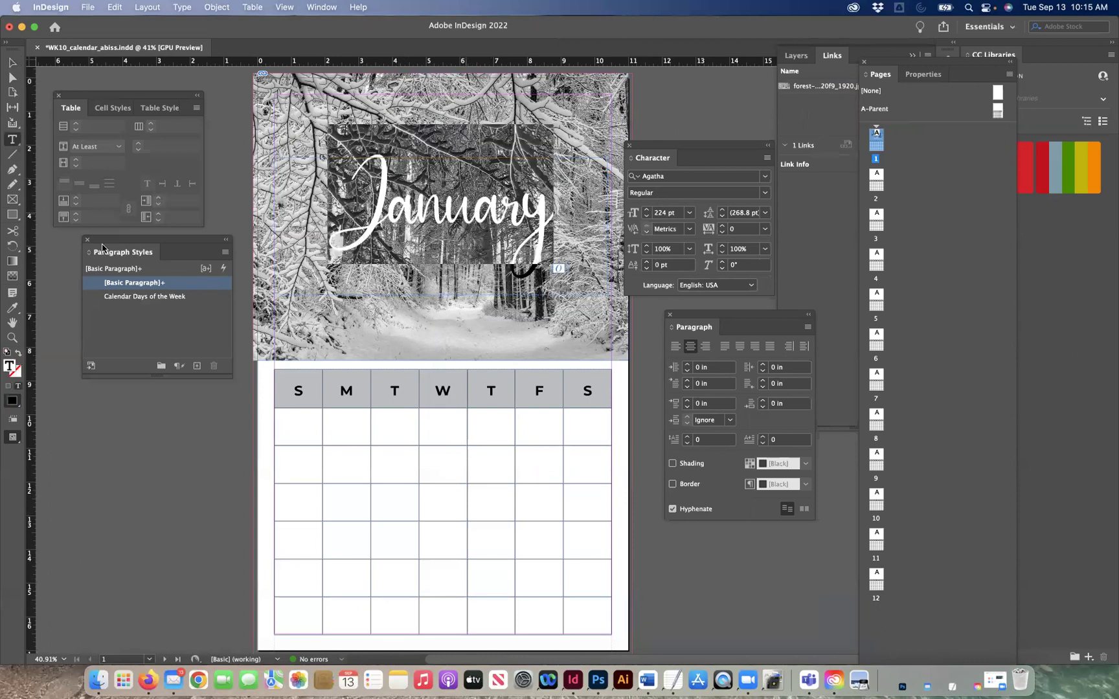
pyautogui.doubleClick(11, 366)
pyautogui.moveTo(457, 317); pyautogui.dragTo(571, 259)
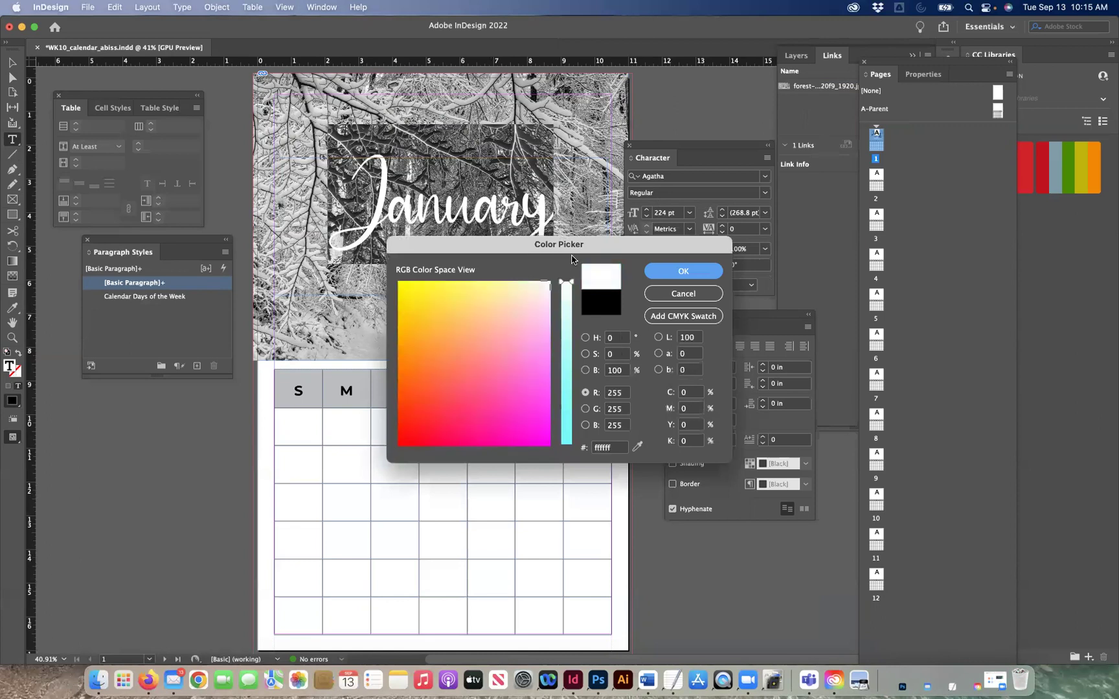
pyautogui.click(670, 268)
pyautogui.click(12, 63)
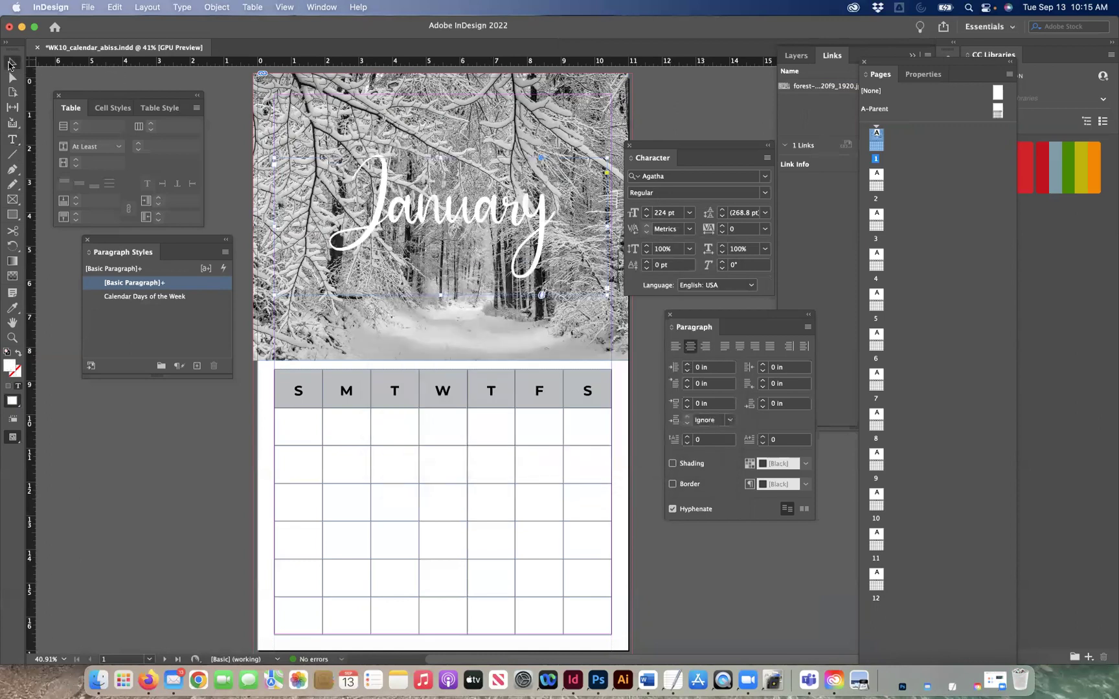
pyautogui.click(251, 8)
# - Apply a Drop Shadow to the January title with 0.125 in distance and 55% opacity
pyautogui.moveTo(220, 7)
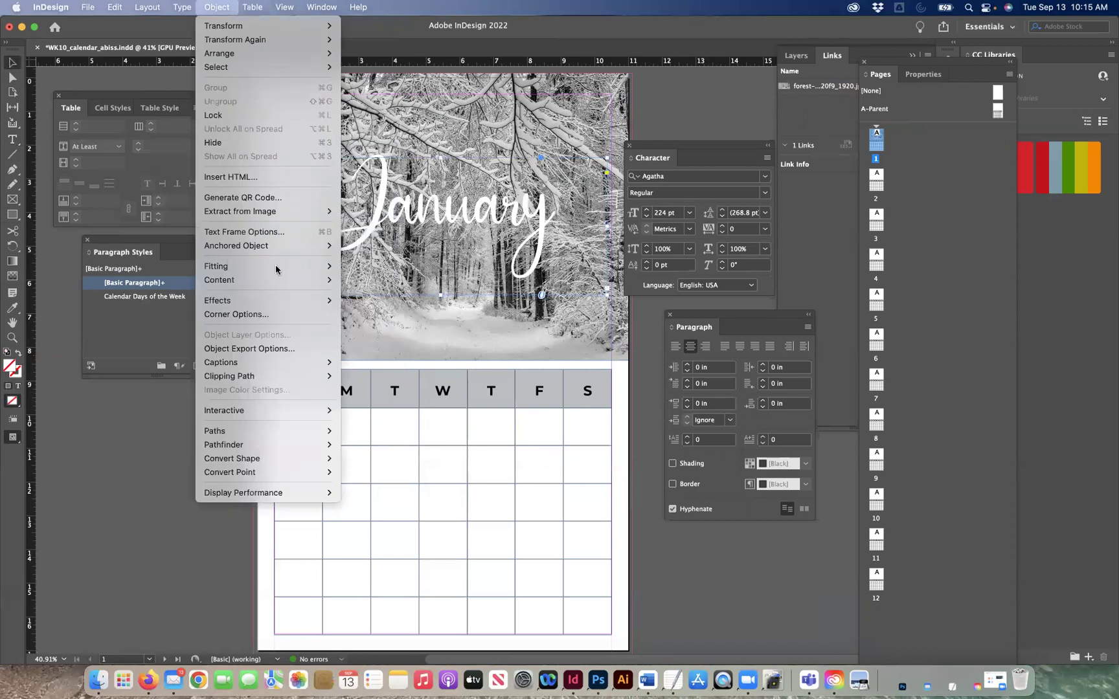
pyautogui.moveTo(276, 301)
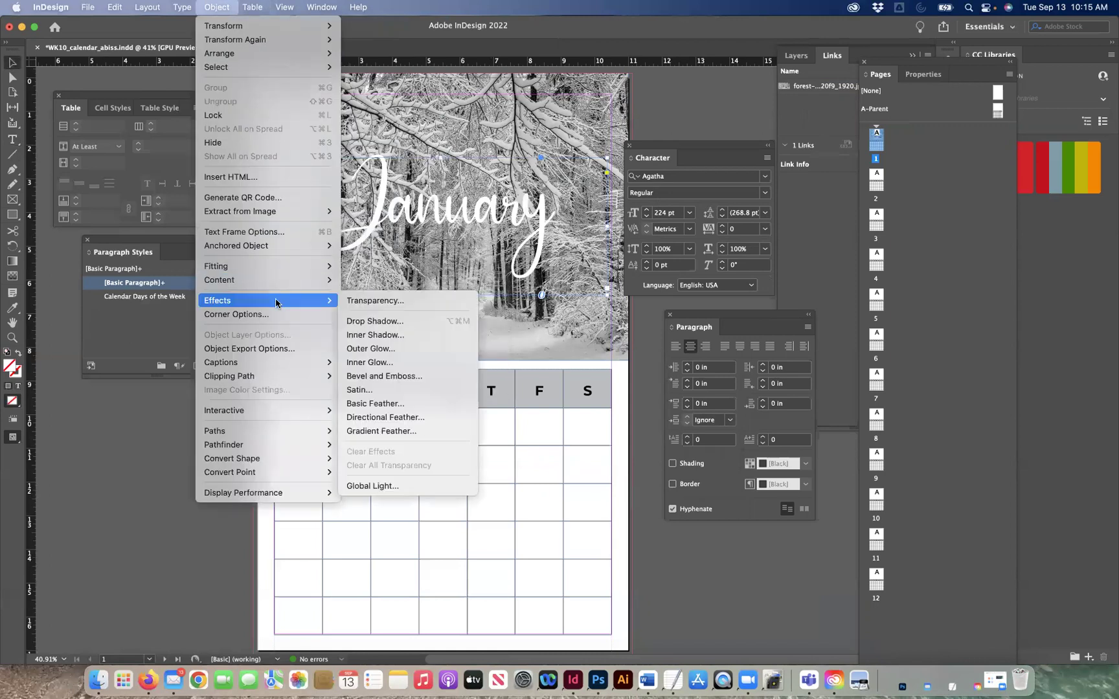
pyautogui.click(370, 321)
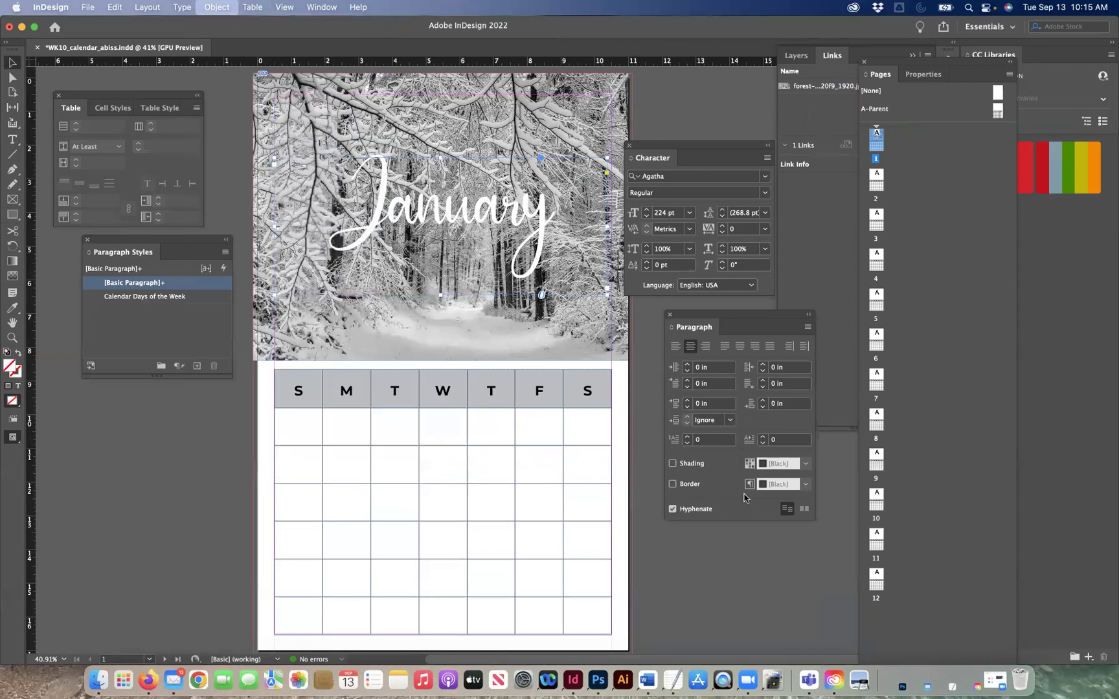
pyautogui.moveTo(646, 233); pyautogui.dragTo(835, 269)
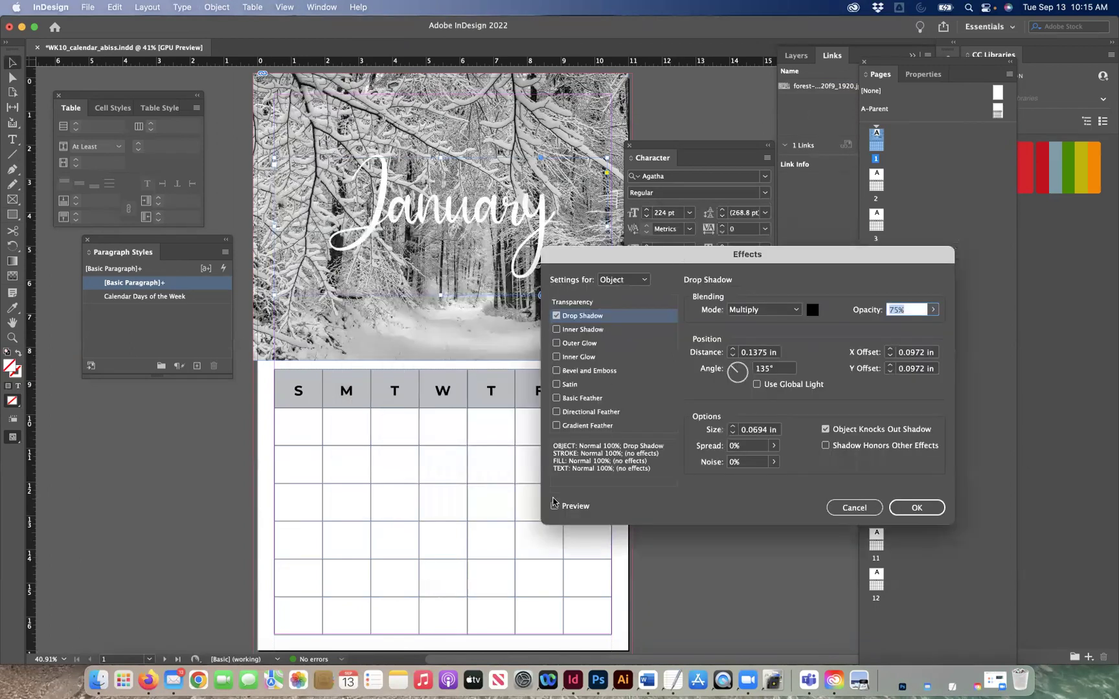
pyautogui.click(554, 507)
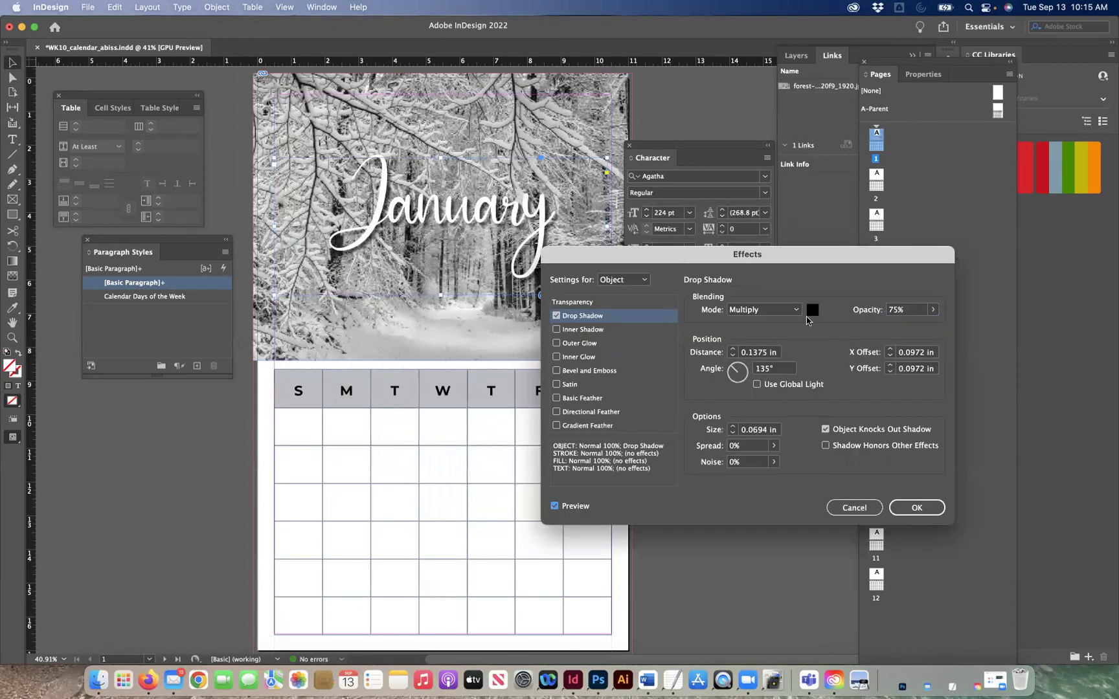
pyautogui.click(733, 357)
pyautogui.click(733, 357)
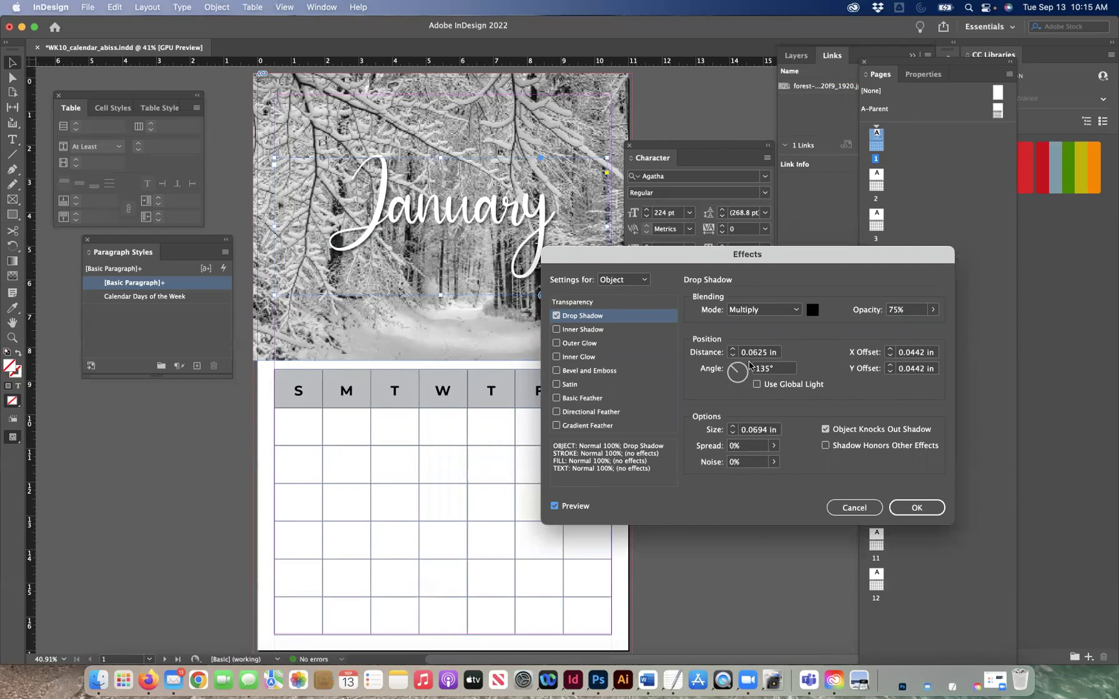
pyautogui.click(733, 350)
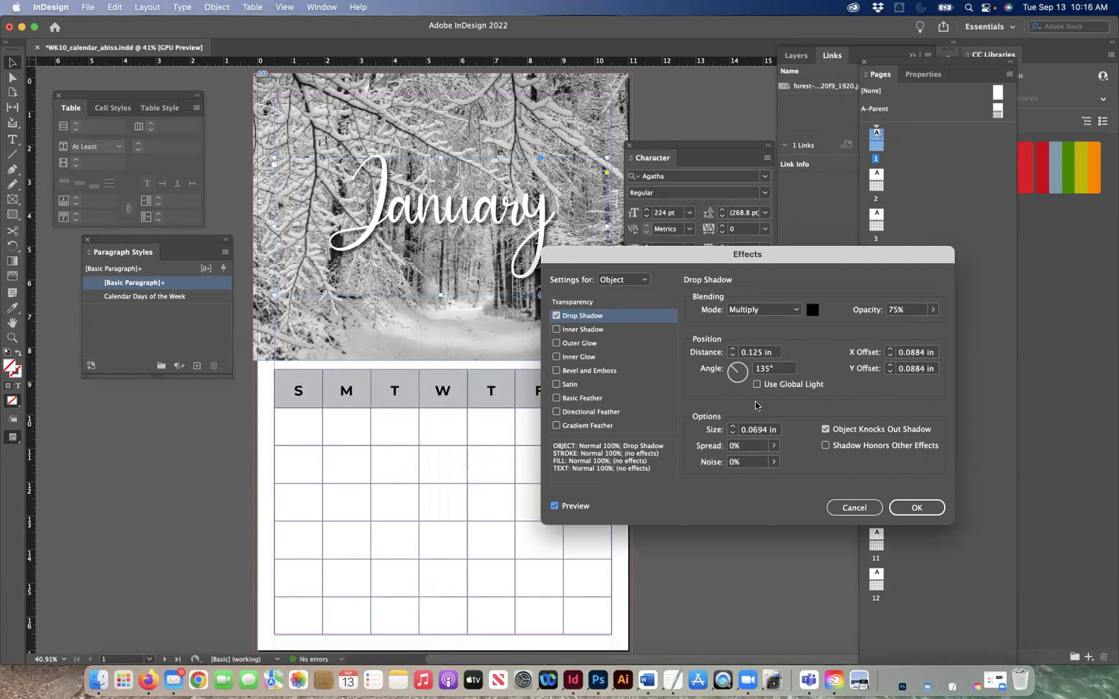
pyautogui.click(935, 310)
pyautogui.moveTo(914, 327); pyautogui.dragTo(904, 329)
pyautogui.click(917, 507)
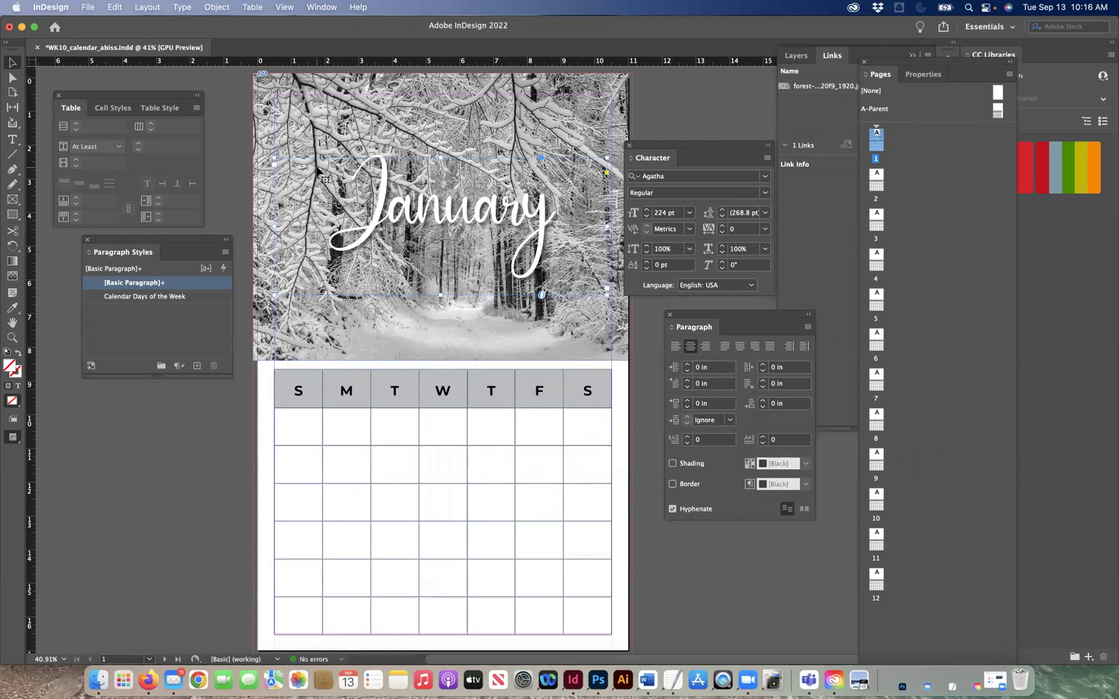
pyautogui.click(12, 140)
# - Create a 'Calendar Months' paragraph style from the January title, Agatha 224 pt centred
pyautogui.doubleClick(478, 211)
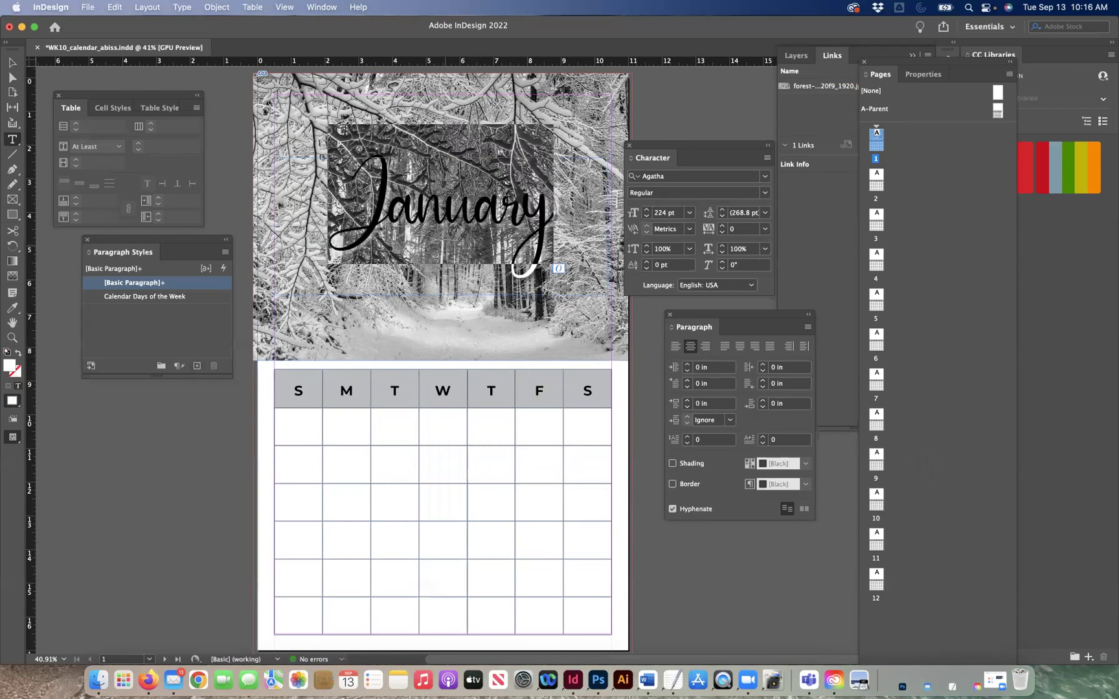
pyautogui.click(197, 367)
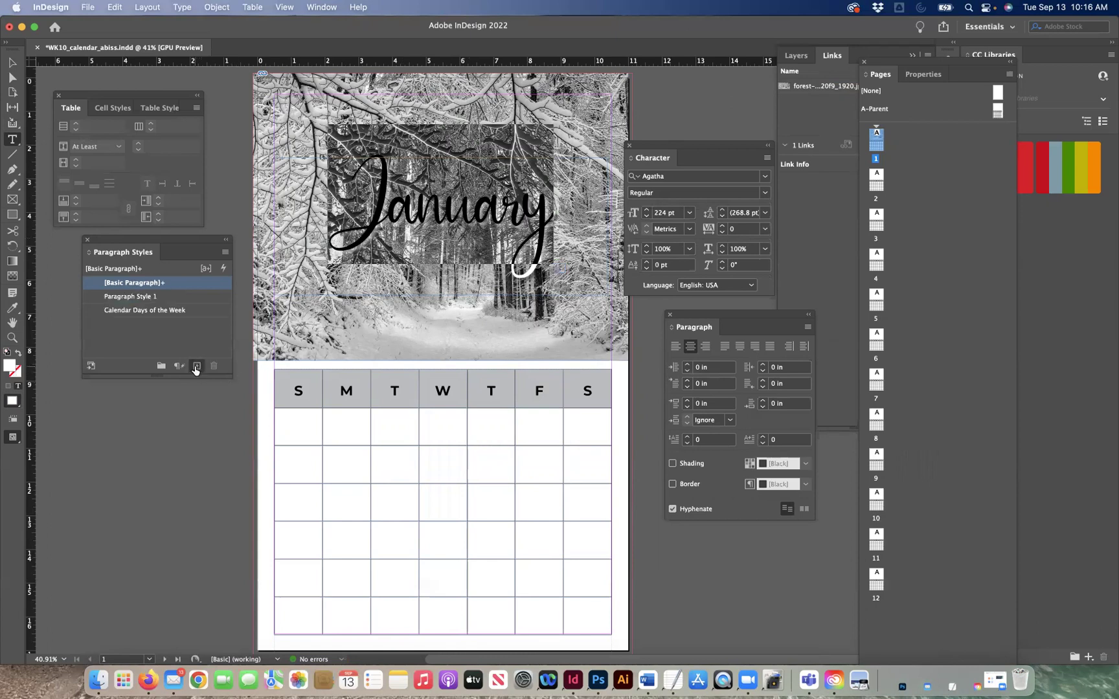
pyautogui.doubleClick(141, 297)
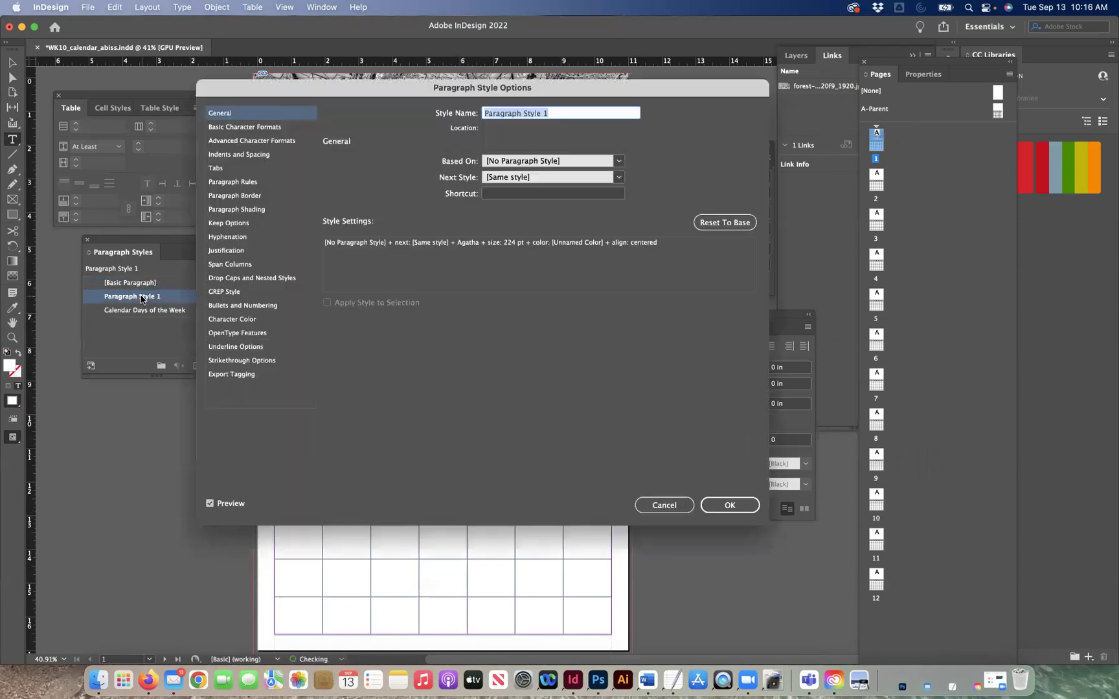
pyautogui.write('Calendar Months')
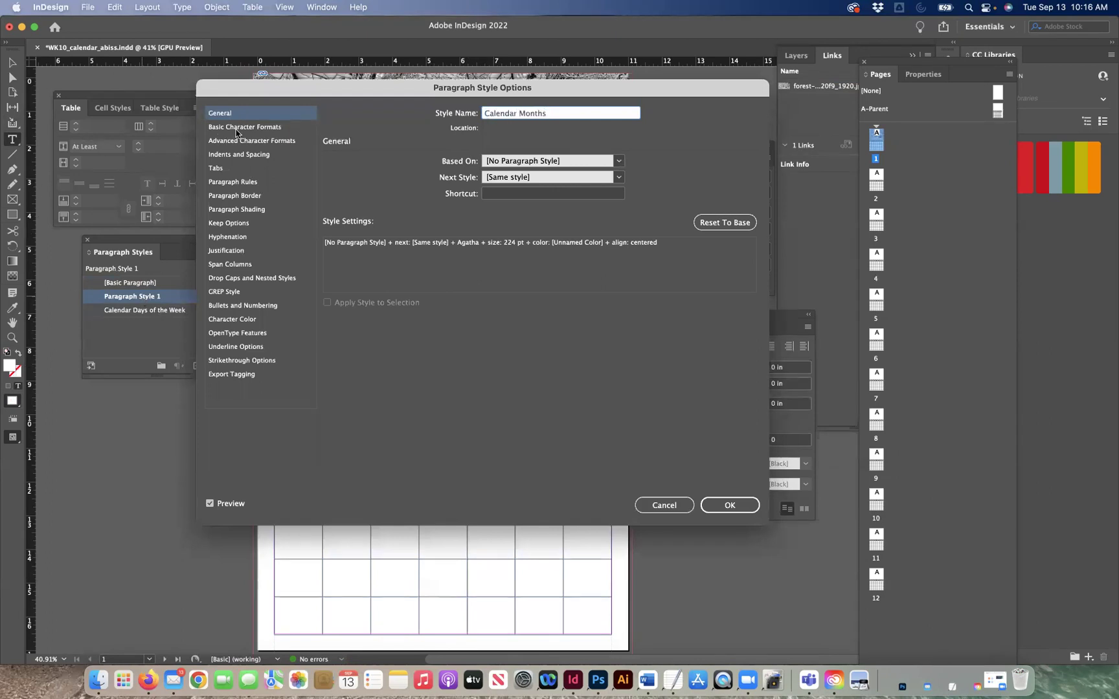
pyautogui.click(236, 130)
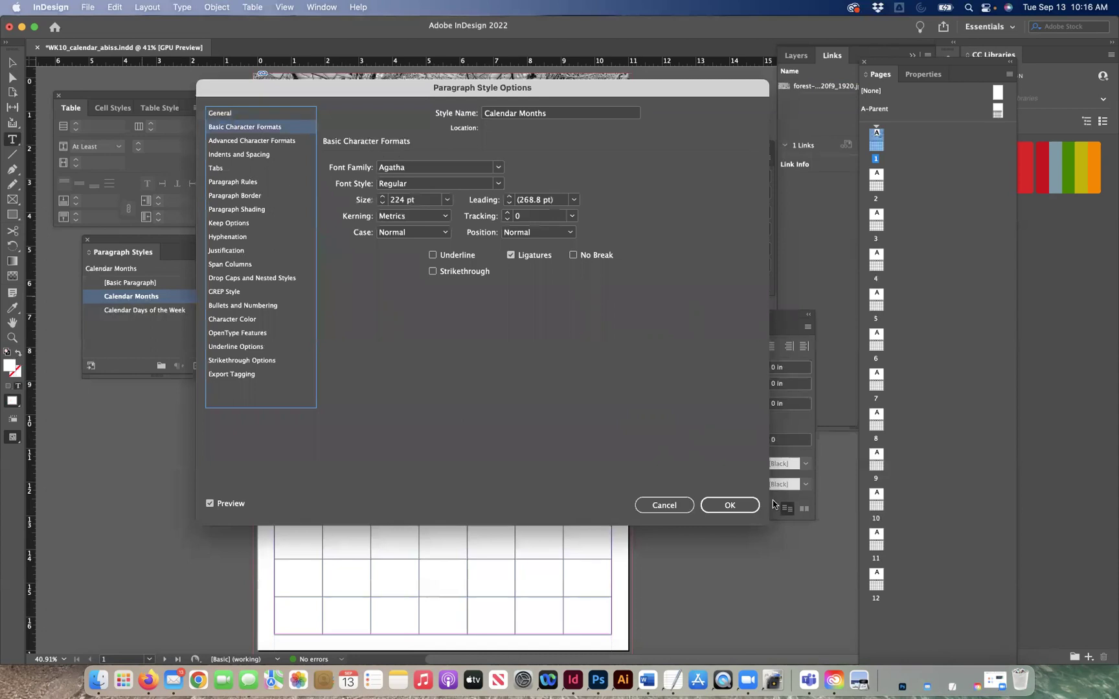
pyautogui.click(730, 505)
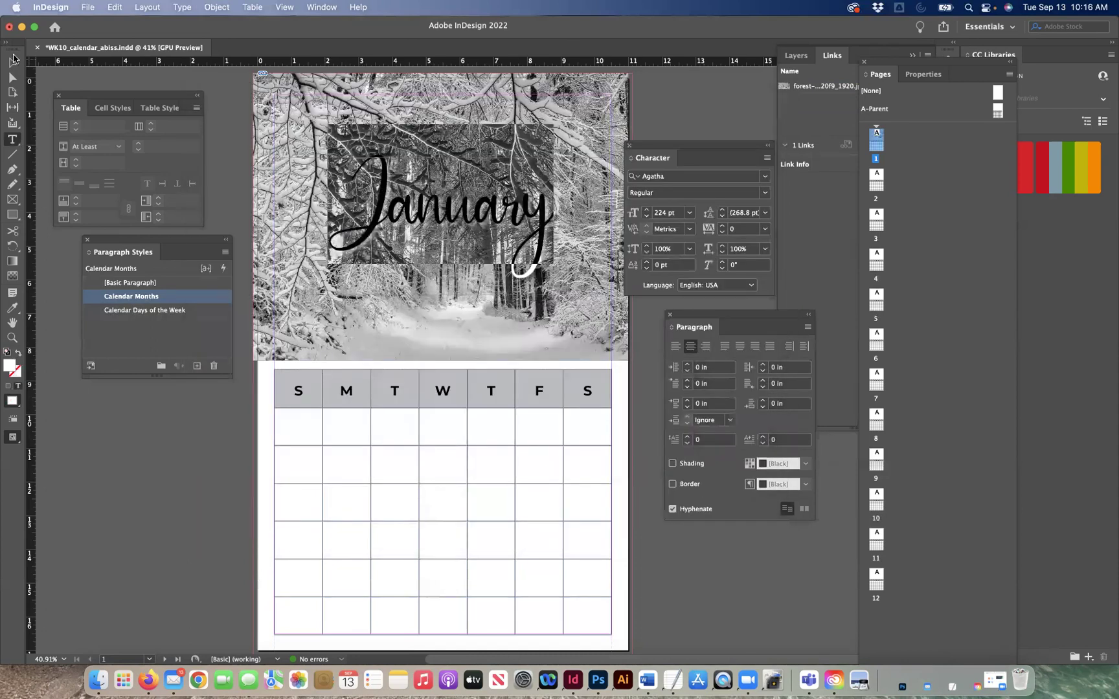
pyautogui.click(13, 61)
# - Go to page 2, then draw and delete a test image frame across its top
pyautogui.click(81, 87)
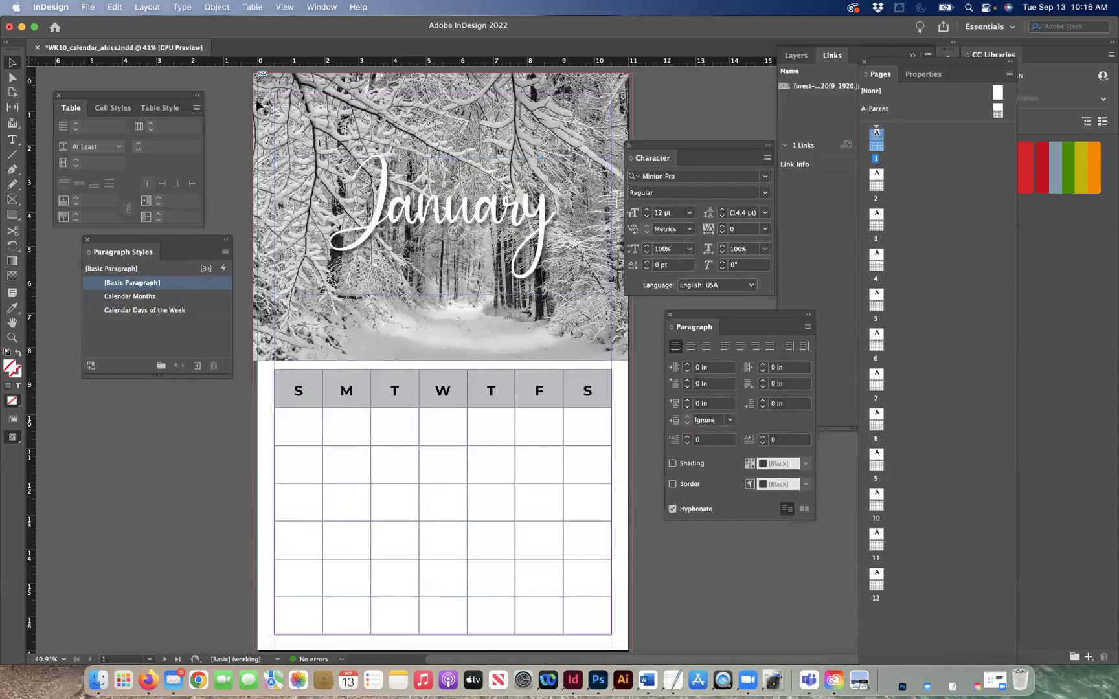
pyautogui.click(275, 170)
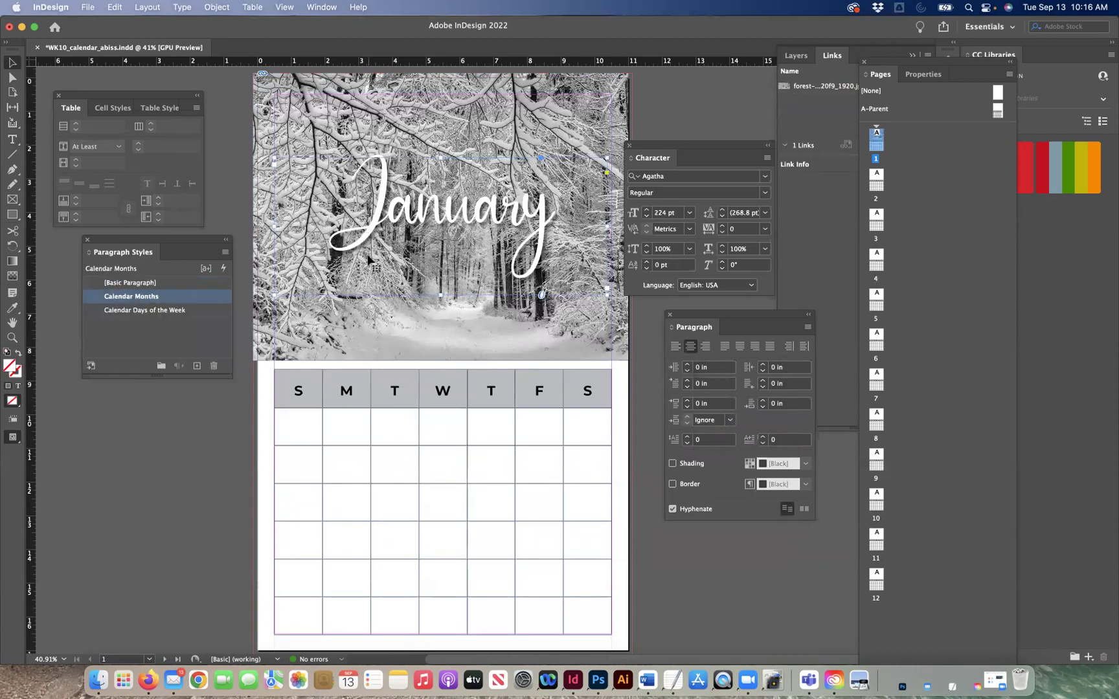
pyautogui.hotkey('shift', 'pagedown')
pyautogui.click(13, 201)
pyautogui.moveTo(251, 73); pyautogui.dragTo(628, 360)
pyautogui.click(11, 63)
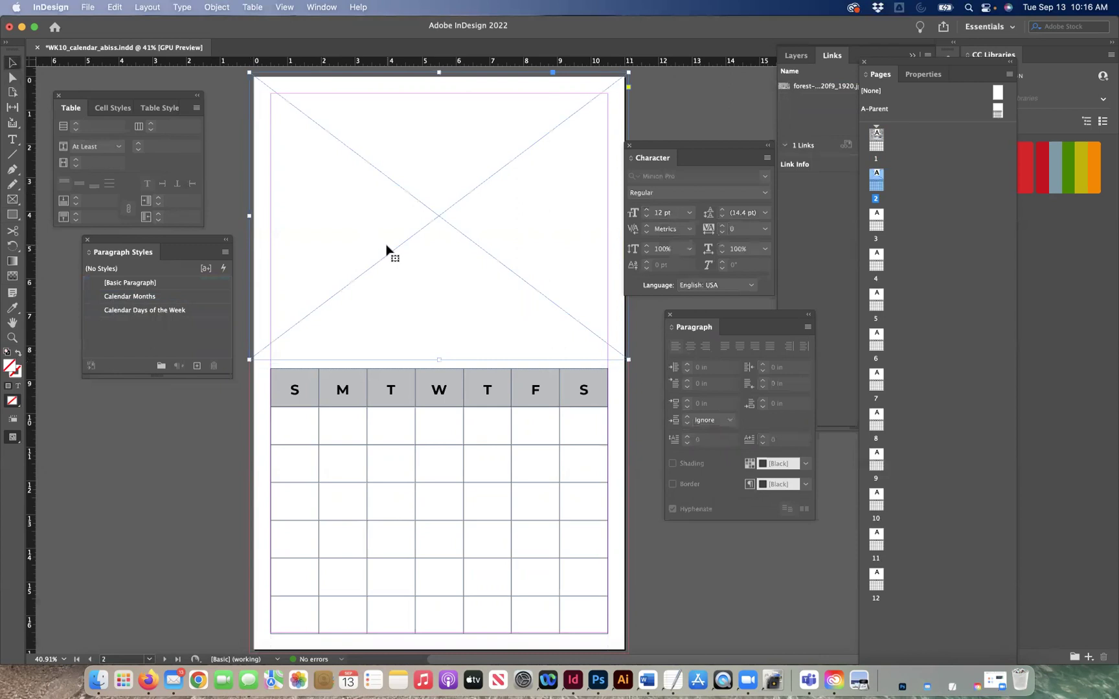
pyautogui.press('BackSpace')
# - Paste page 1's January photo and title onto page 2 and drag them to the top
pyautogui.scroll(5, 386, 246)
pyautogui.scroll(10, 386, 247)
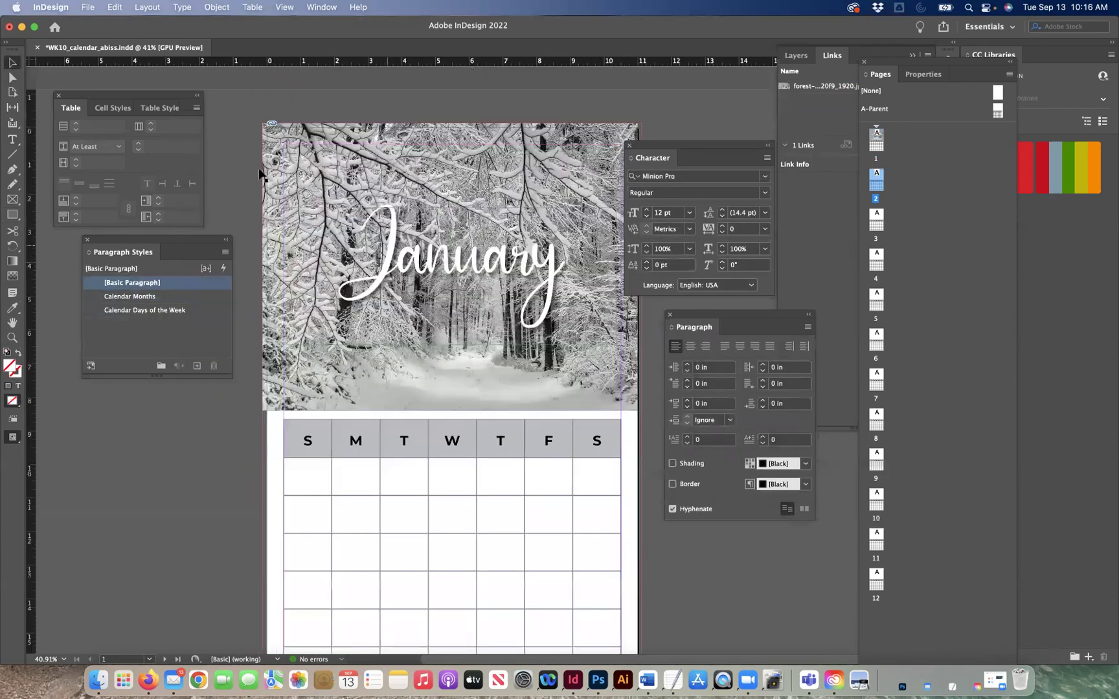
pyautogui.click(490, 270)
pyautogui.scroll(-10, 490, 270)
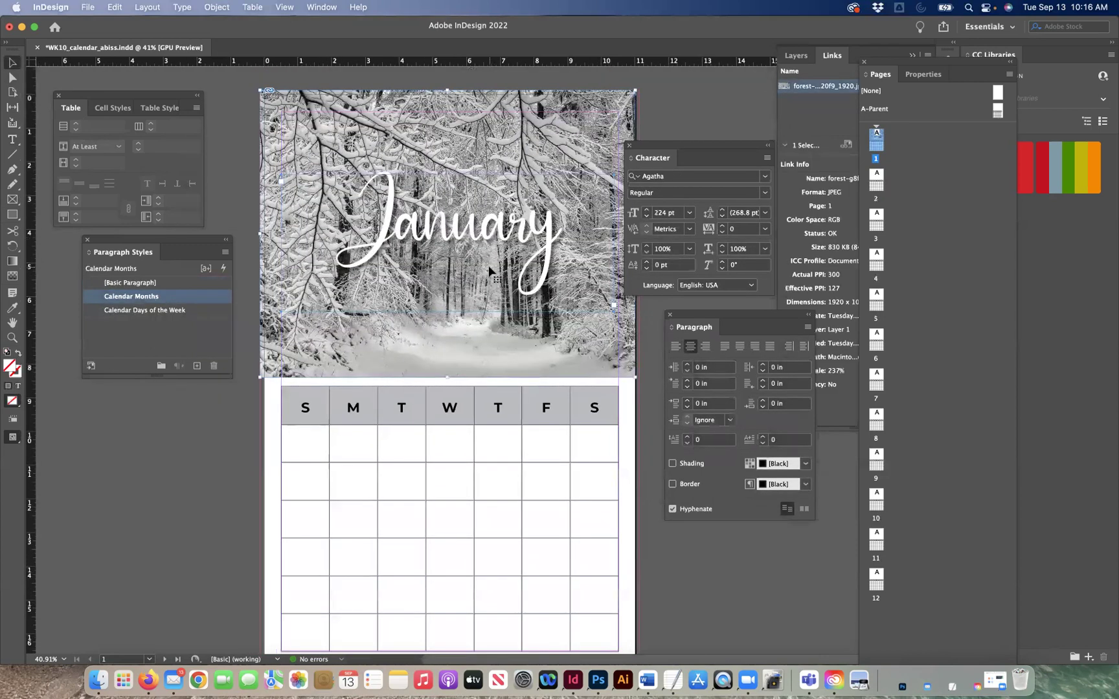
pyautogui.press('super+v')
pyautogui.moveTo(413, 109); pyautogui.dragTo(382, 335)
pyautogui.press('super+shift+a')
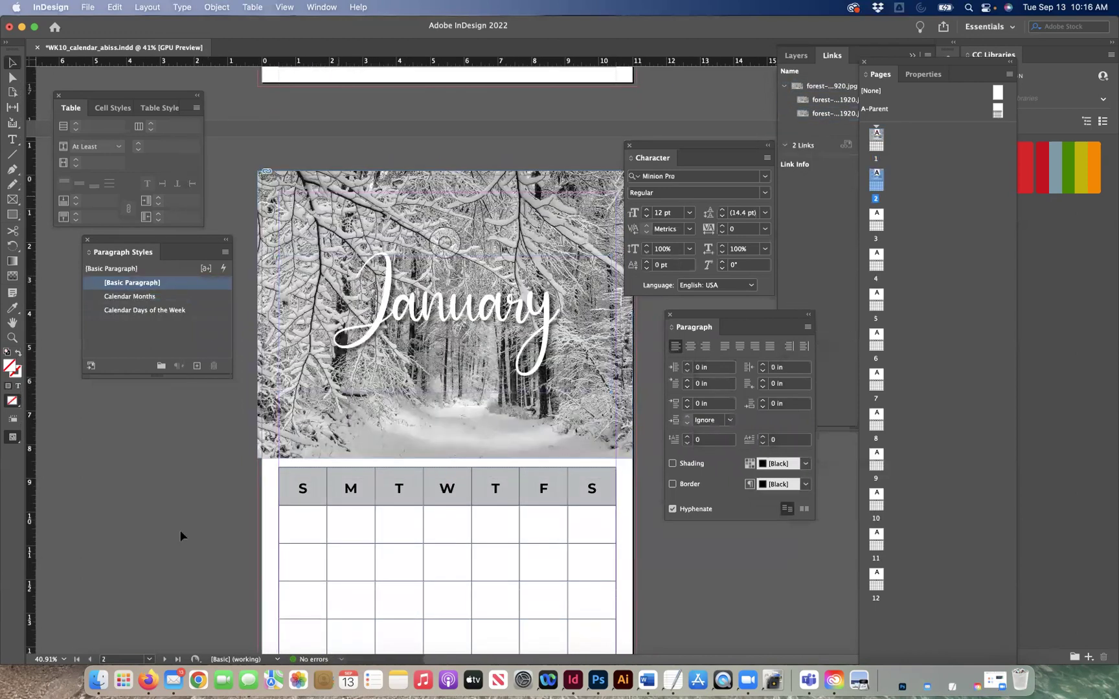
# - In the Pixabay tab, search for 'February' and scroll through the hearts, snowdrops and Valentine's results
pyautogui.click(147, 686)
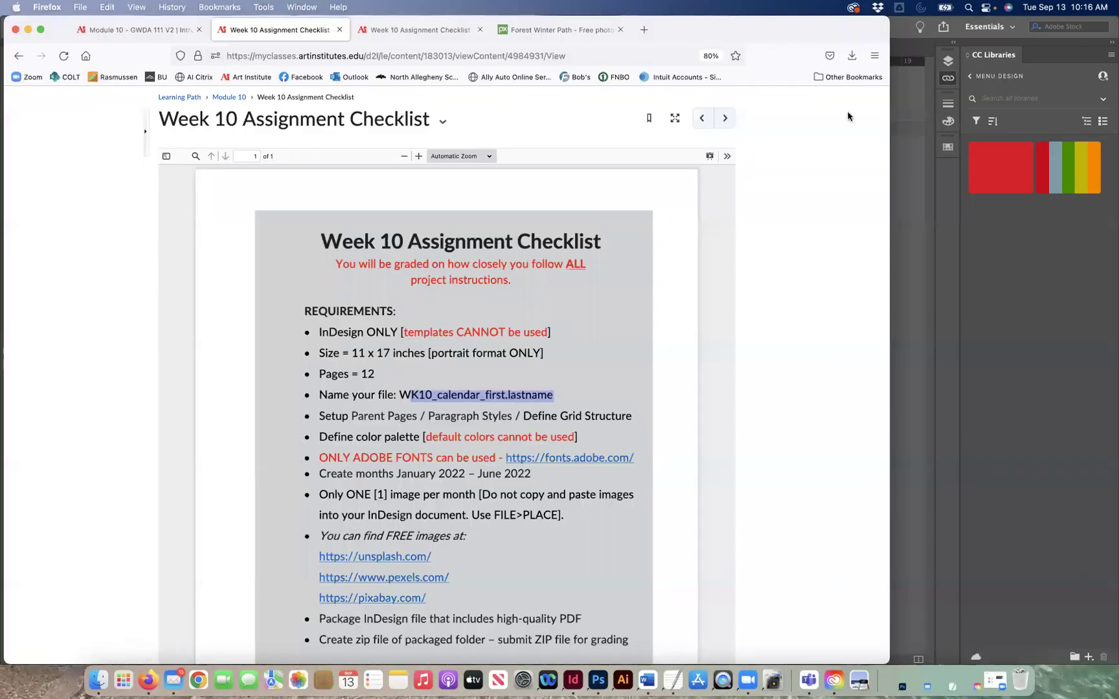
pyautogui.moveTo(863, 26); pyautogui.dragTo(867, 61)
pyautogui.click(557, 64)
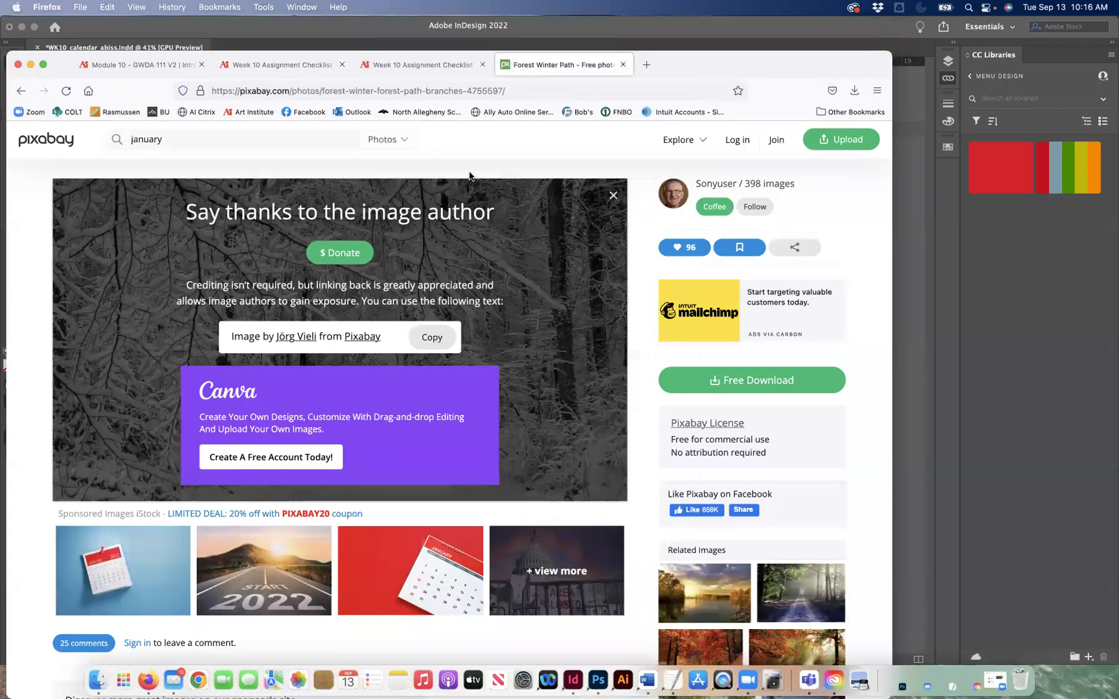
pyautogui.doubleClick(183, 138)
pyautogui.write('February')
pyautogui.press('Return')
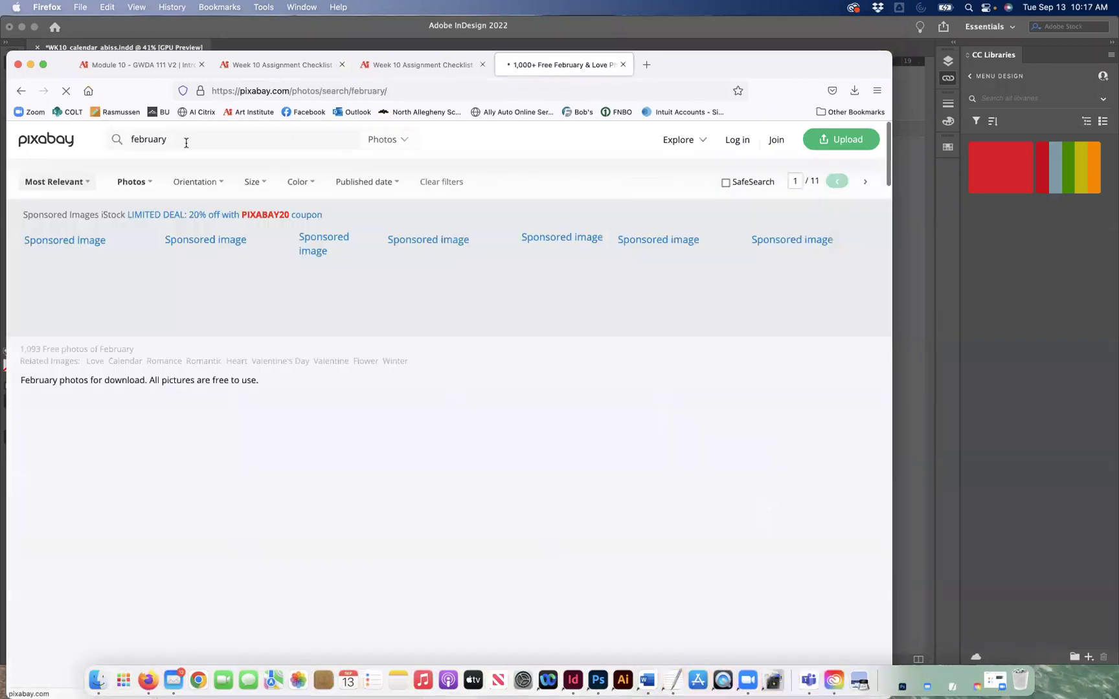
pyautogui.scroll(-1, 323, 428)
pyautogui.scroll(-3, 323, 429)
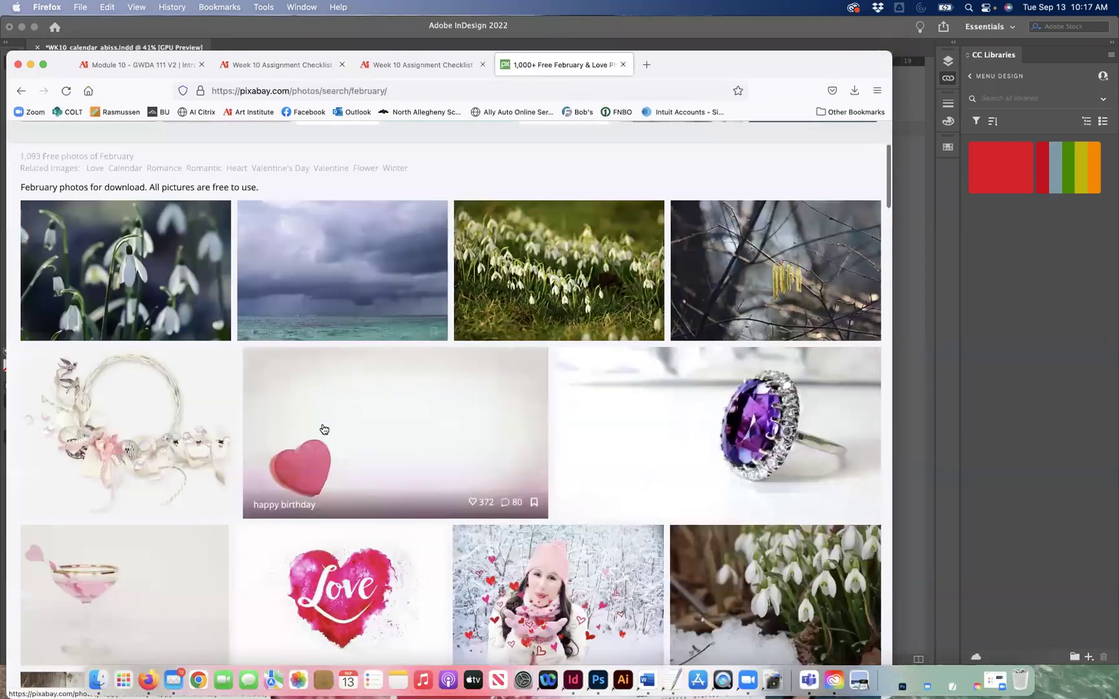
pyautogui.scroll(-3, 324, 429)
pyautogui.scroll(-1, 324, 428)
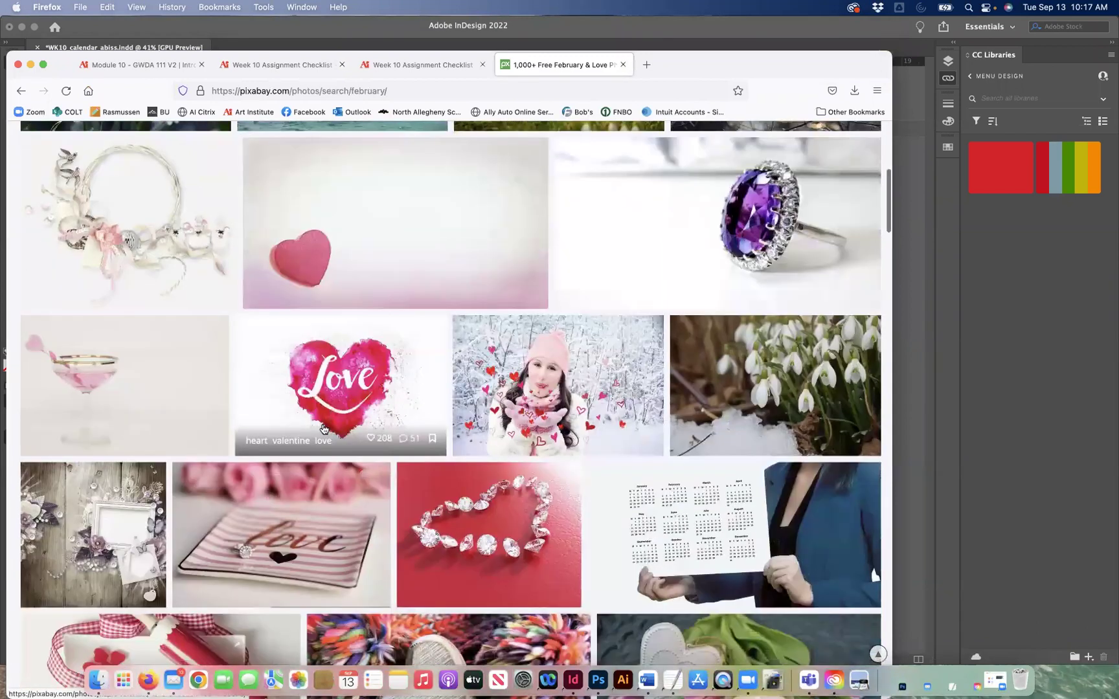
pyautogui.scroll(-5, 324, 428)
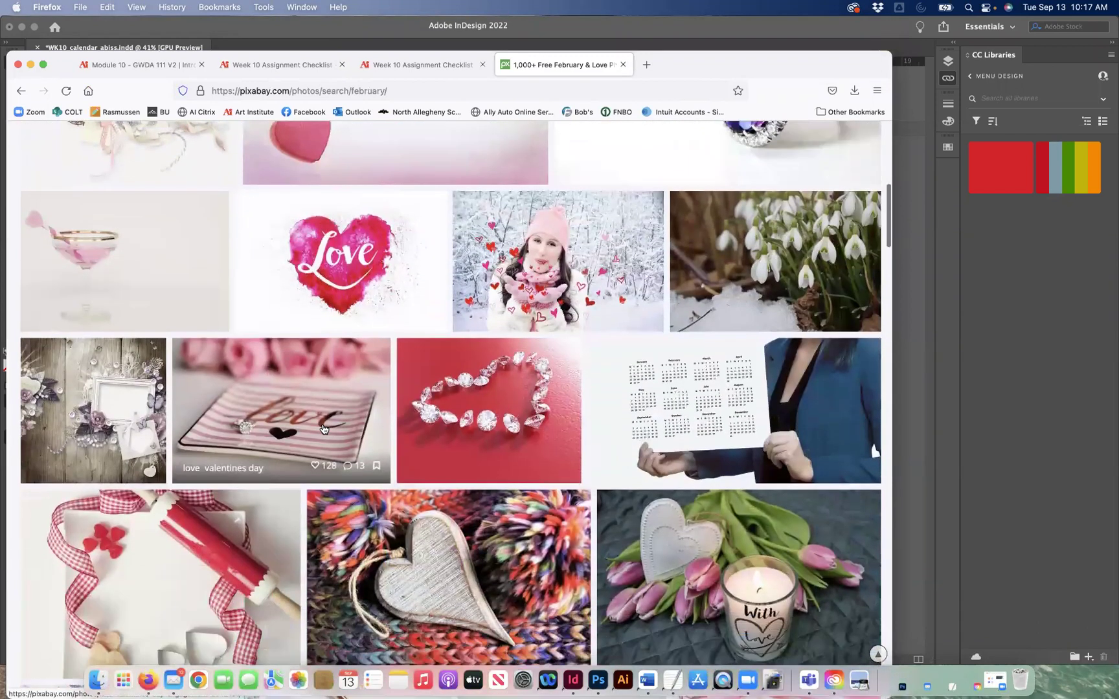
pyautogui.scroll(-2, 324, 428)
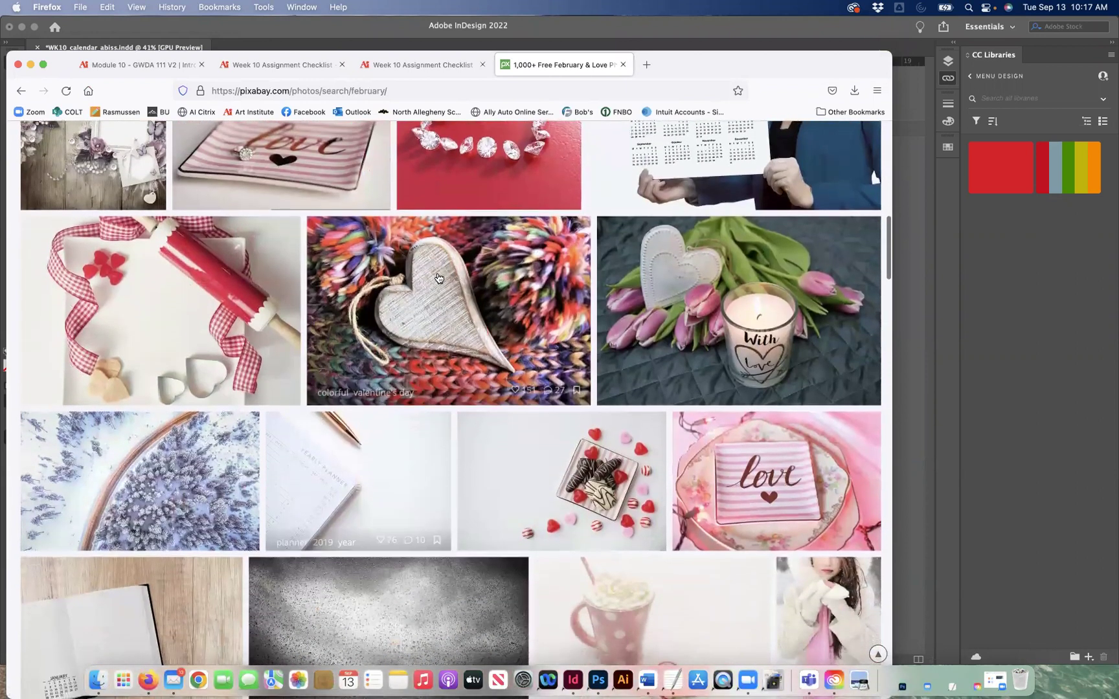
# - Download the colourful knit heart photo from Pixabay, passing the reCAPTCHA crosswalk check
pyautogui.click(324, 414)
pyautogui.click(756, 387)
pyautogui.click(708, 509)
pyautogui.click(363, 426)
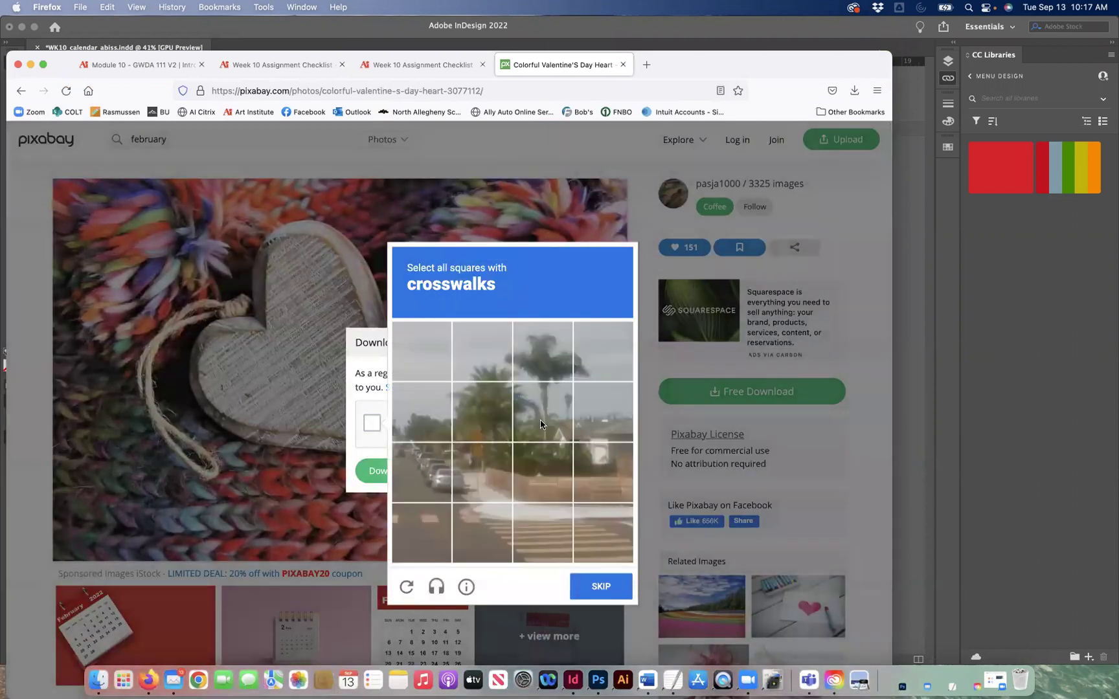
pyautogui.click(544, 543)
pyautogui.click(484, 536)
pyautogui.click(609, 543)
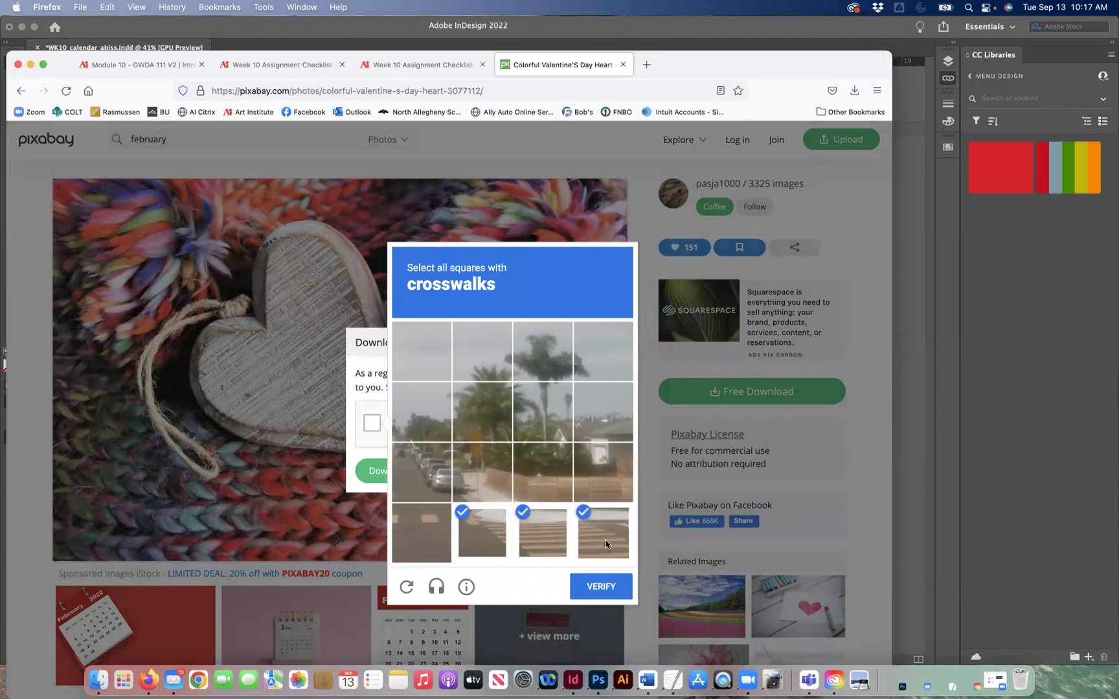
pyautogui.click(605, 590)
pyautogui.click(389, 471)
# - Open colorful-gf0a4f6047_1920.jpg in Preview, move it to the Desktop, and minimize Firefox
pyautogui.click(680, 119)
pyautogui.click(84, 7)
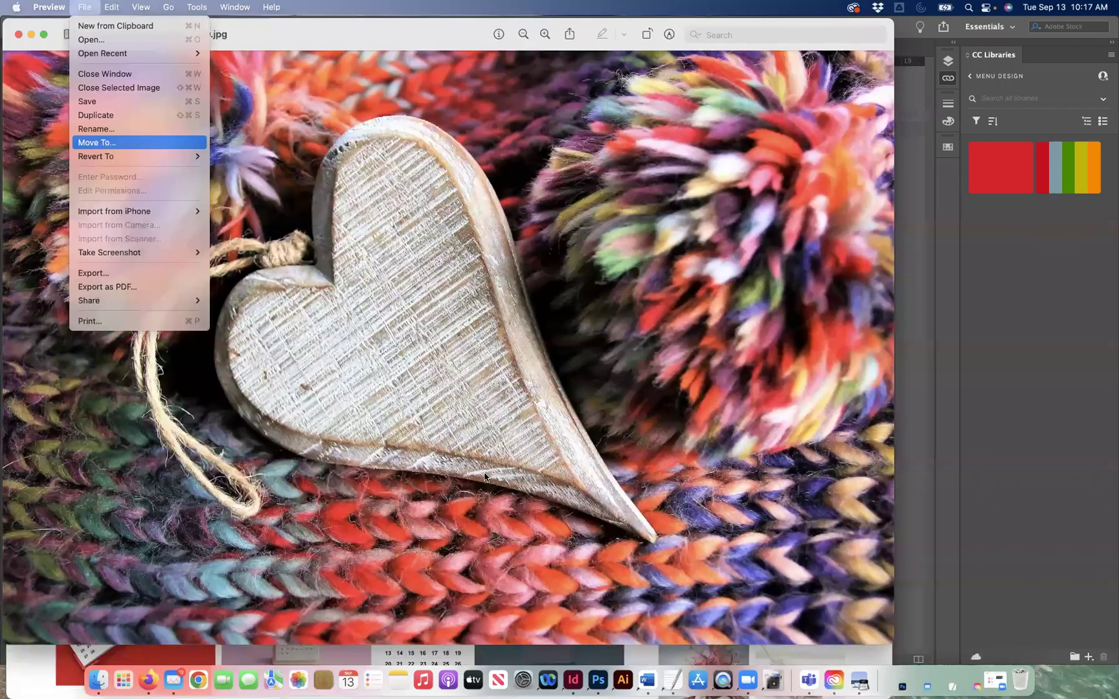
pyautogui.press('Return')
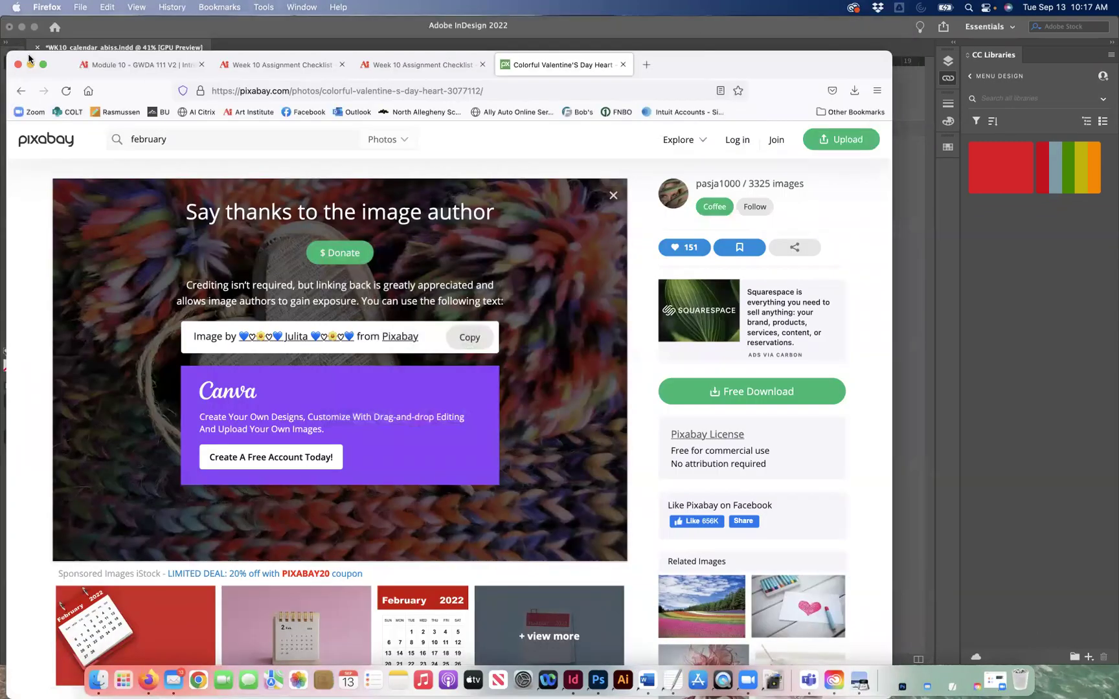
pyautogui.click(31, 64)
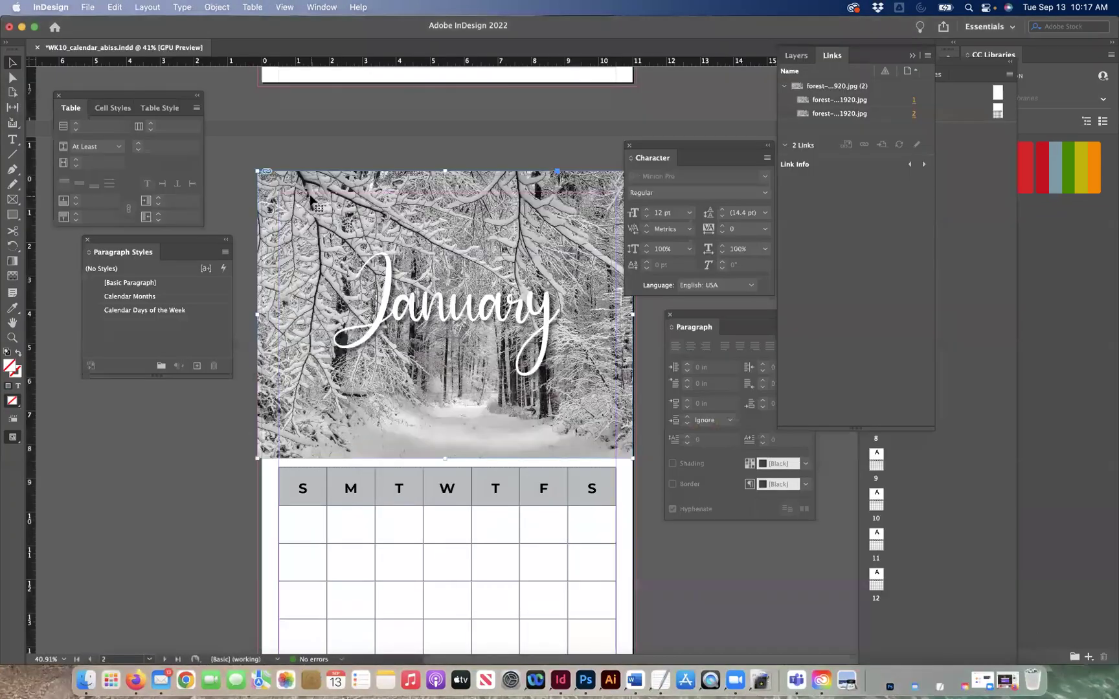
# - Place the Desktop's colorful heart jpg into page 2's photo frame, replacing the forest image
pyautogui.press('super+d')
pyautogui.click(452, 283)
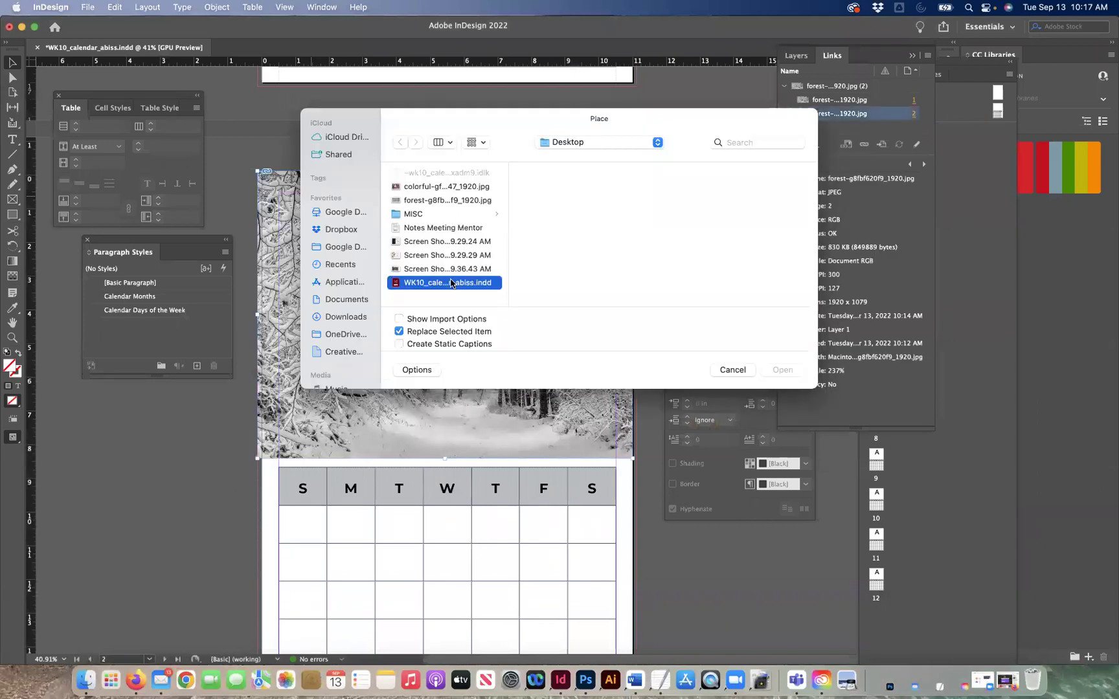
pyautogui.click(426, 186)
pyautogui.click(783, 370)
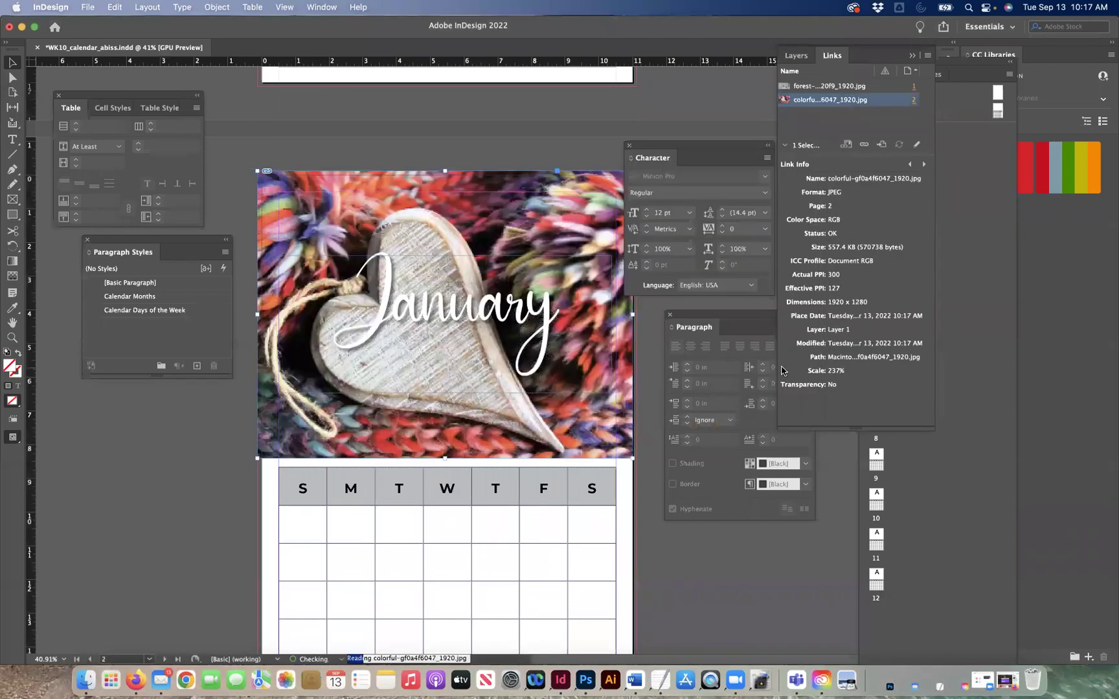
# - Fit the heart photo with Object > Fitting > Fill Frame Proportionally
pyautogui.click(216, 7)
pyautogui.moveTo(272, 266)
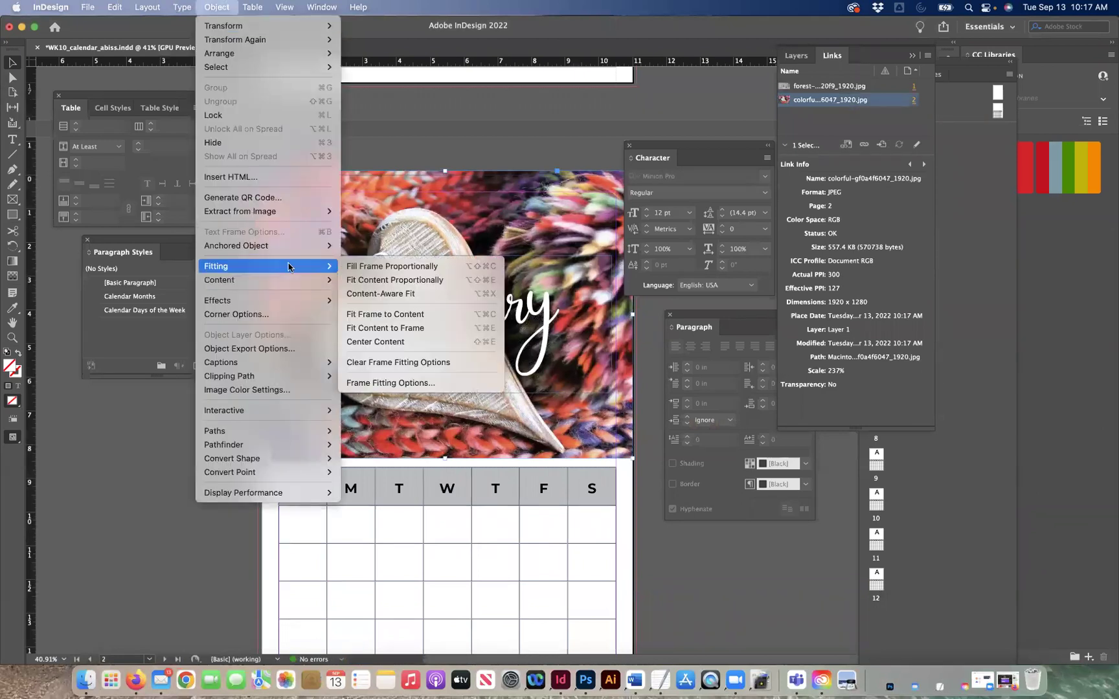
pyautogui.click(375, 268)
pyautogui.click(117, 460)
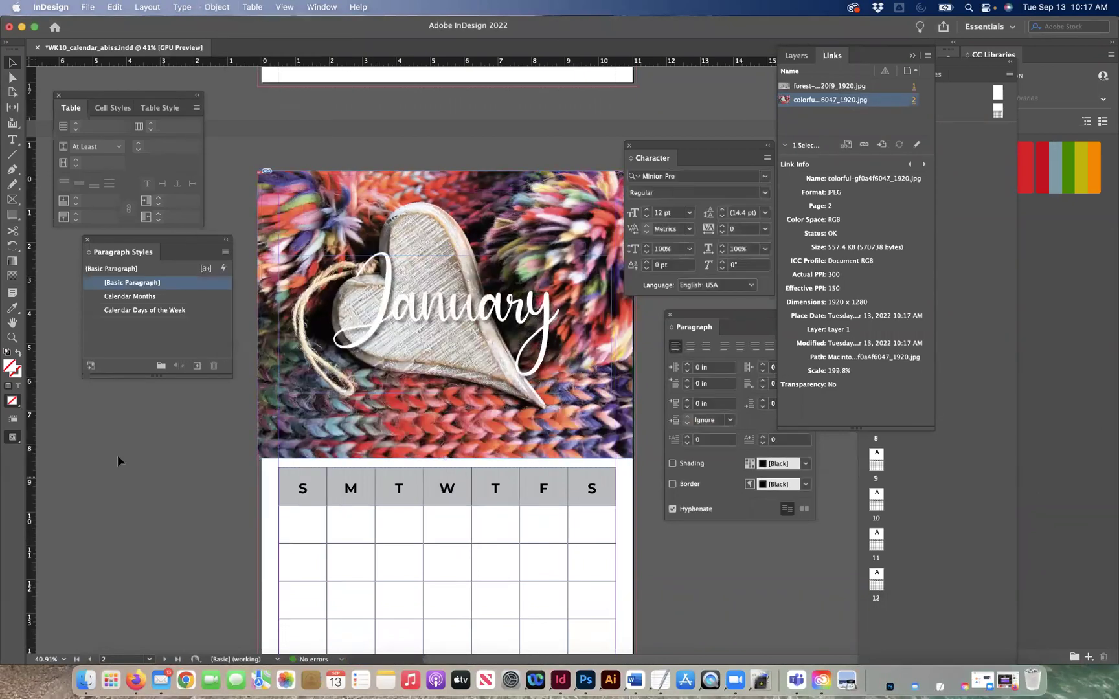
pyautogui.click(12, 139)
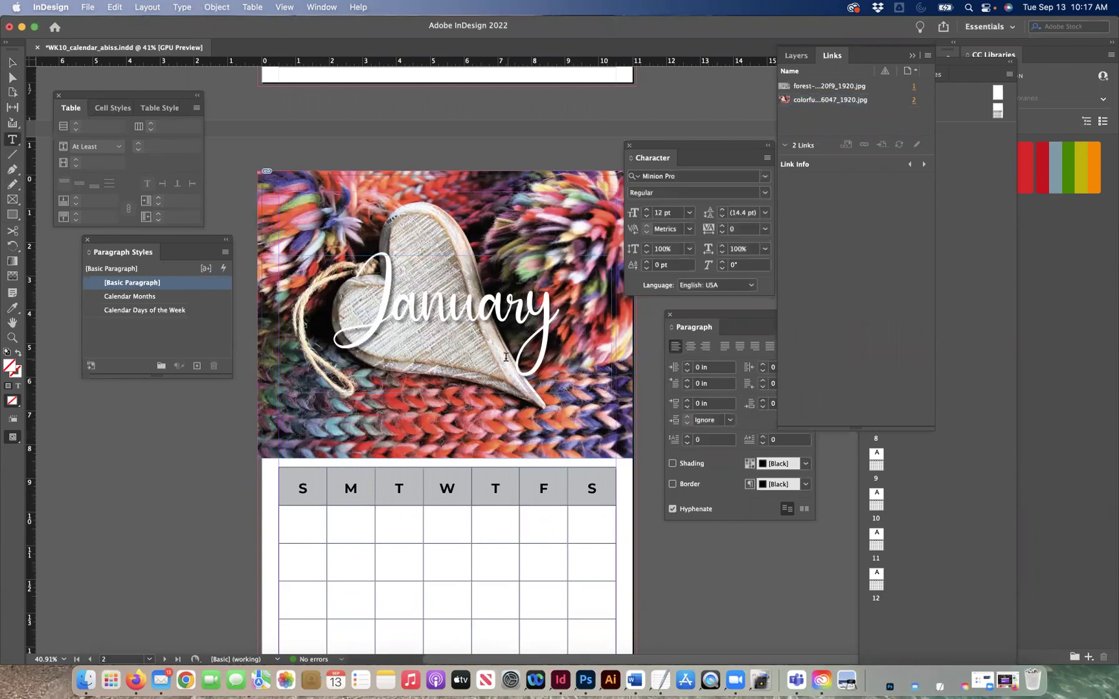
pyautogui.doubleClick(416, 296)
pyautogui.write('Feb')
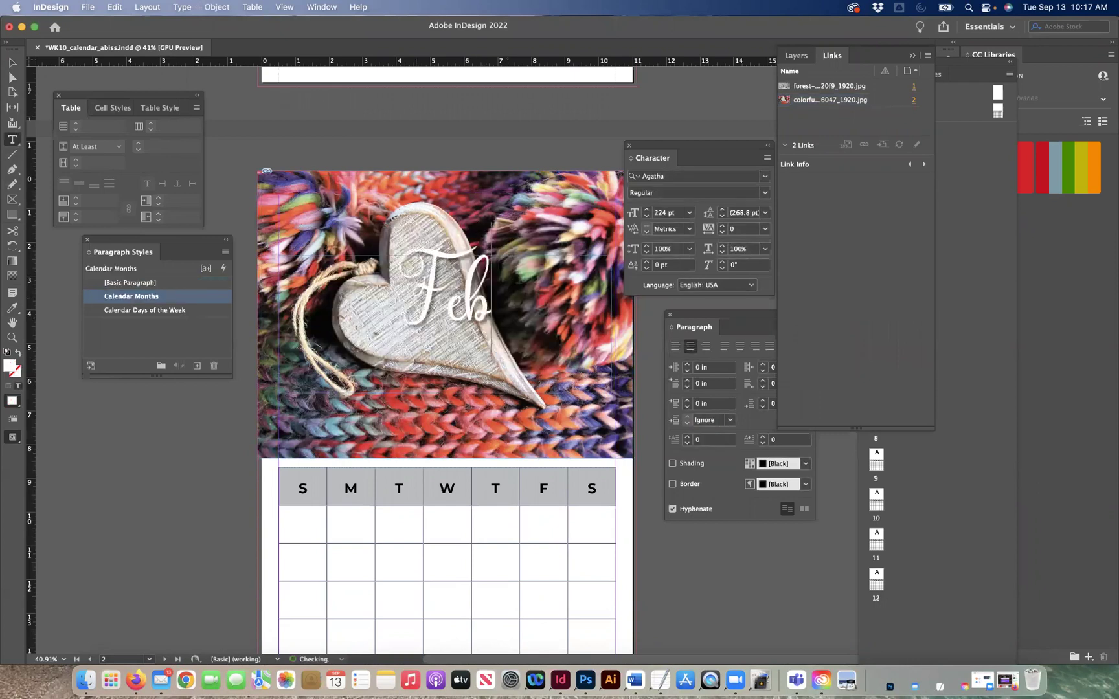
pyautogui.write('ruary')
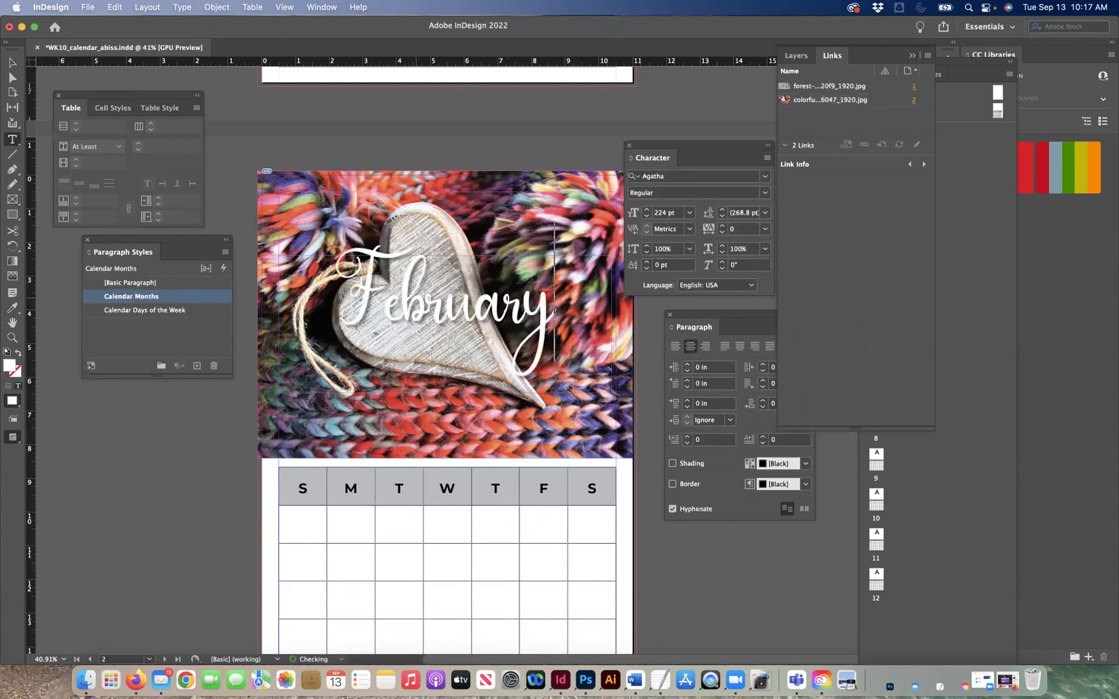
pyautogui.click(12, 63)
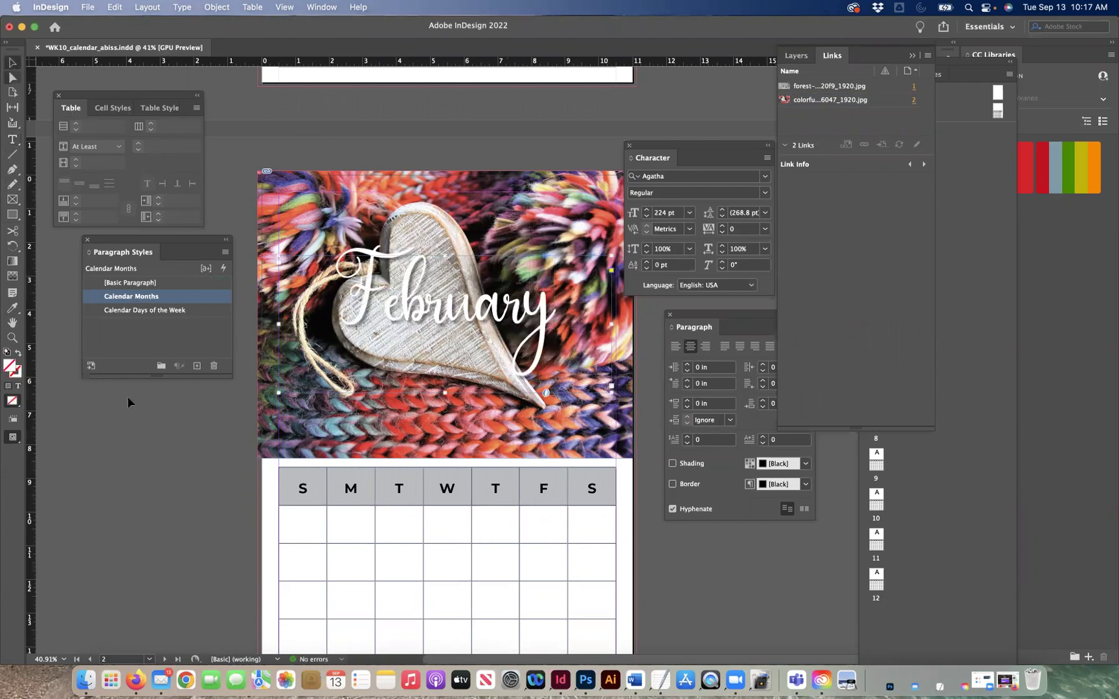
pyautogui.click(140, 446)
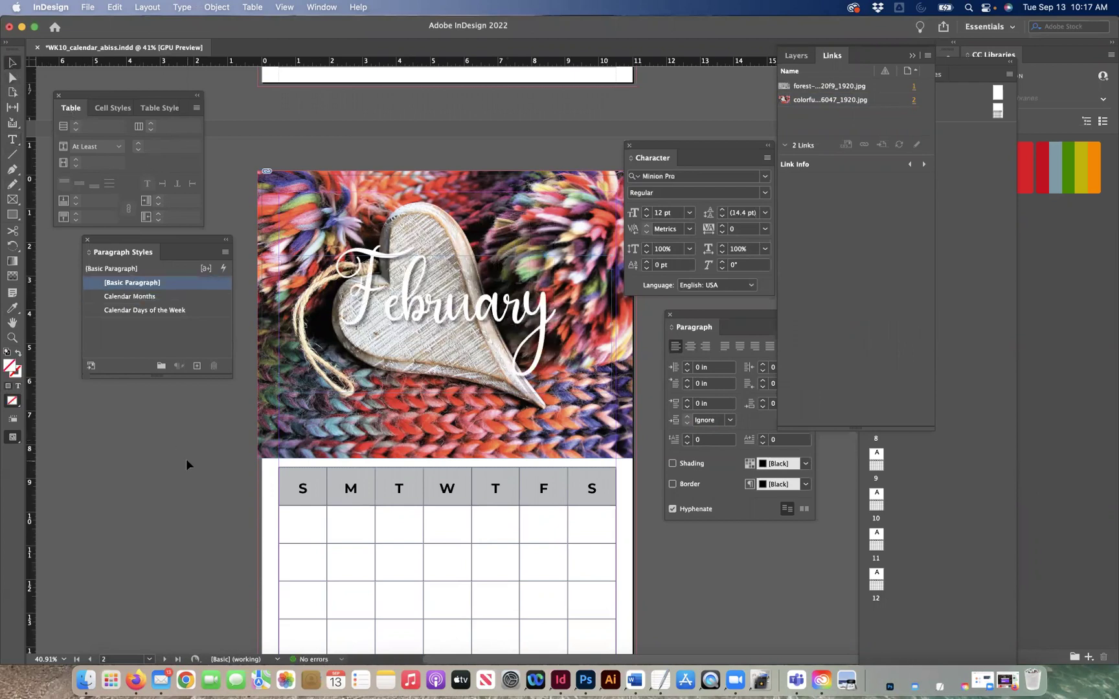
pyautogui.scroll(5, 447, 375)
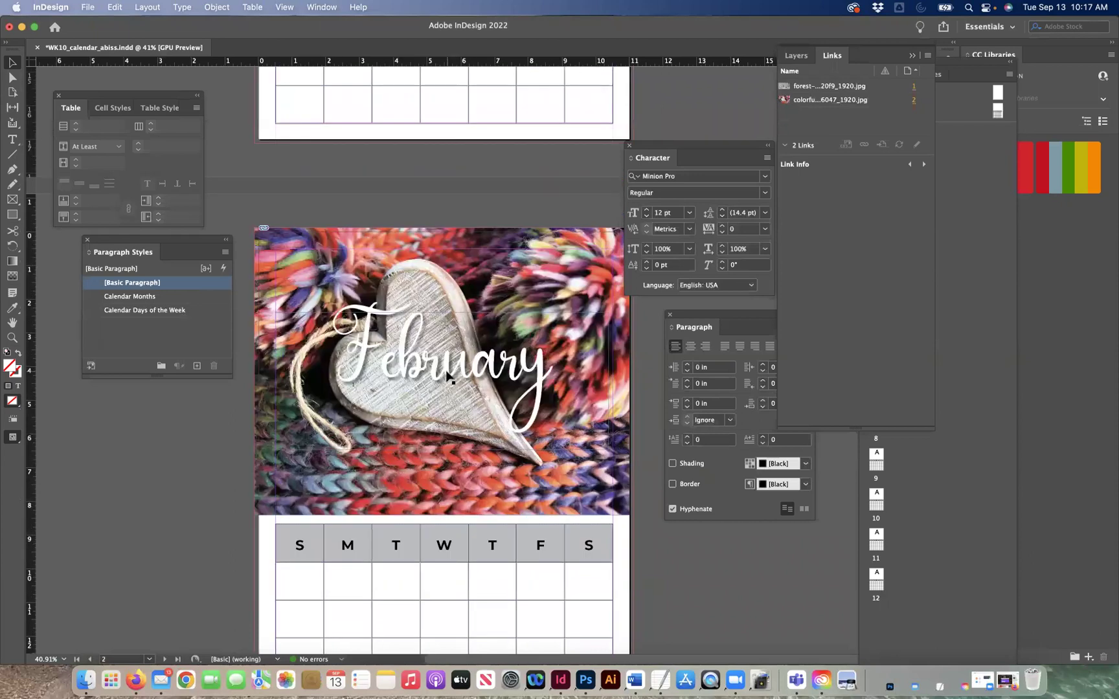
pyautogui.scroll(5, 447, 377)
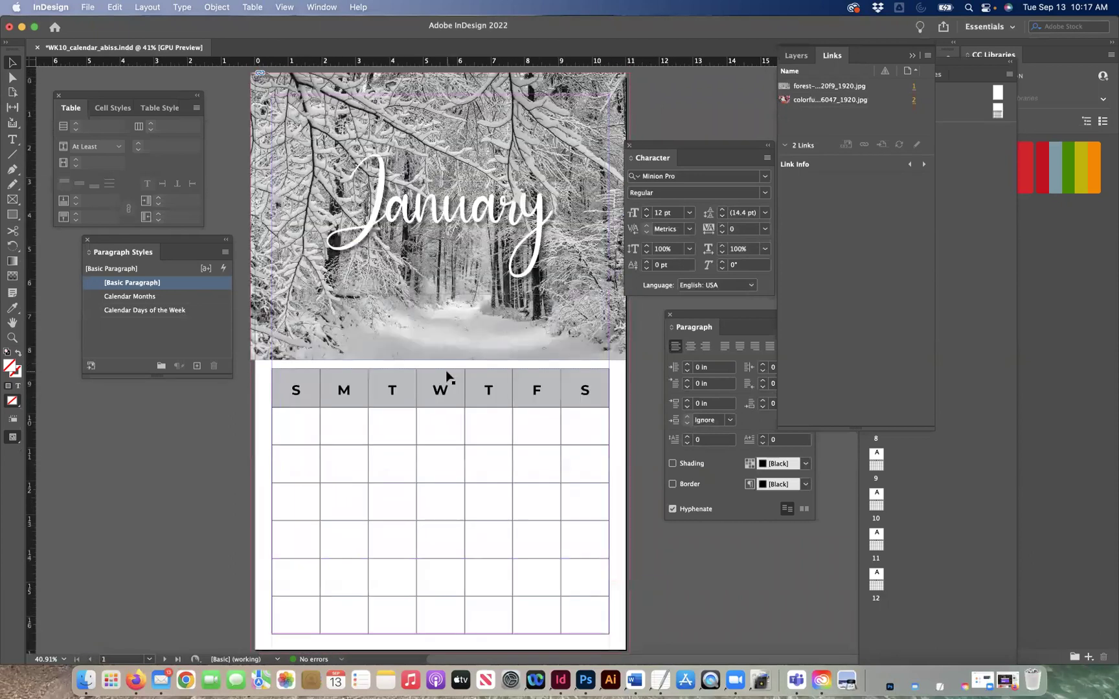
pyautogui.scroll(-10, 446, 377)
pyautogui.scroll(-4, 446, 376)
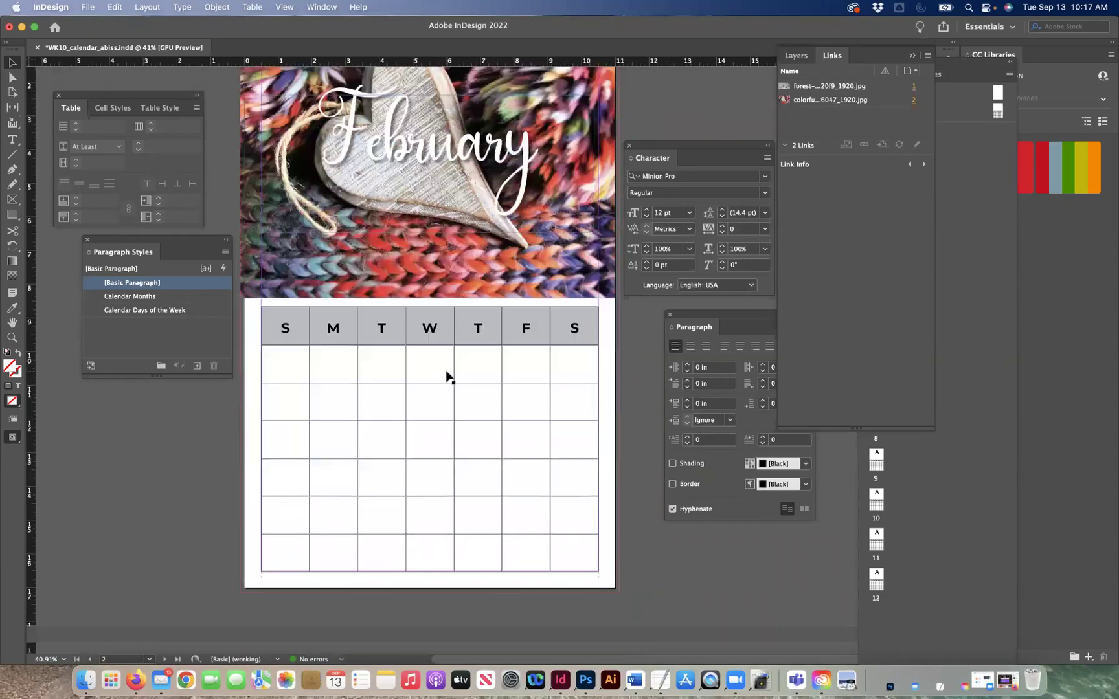
pyautogui.scroll(8, 447, 377)
pyautogui.scroll(7, 446, 376)
pyautogui.click(89, 7)
pyautogui.click(88, 8)
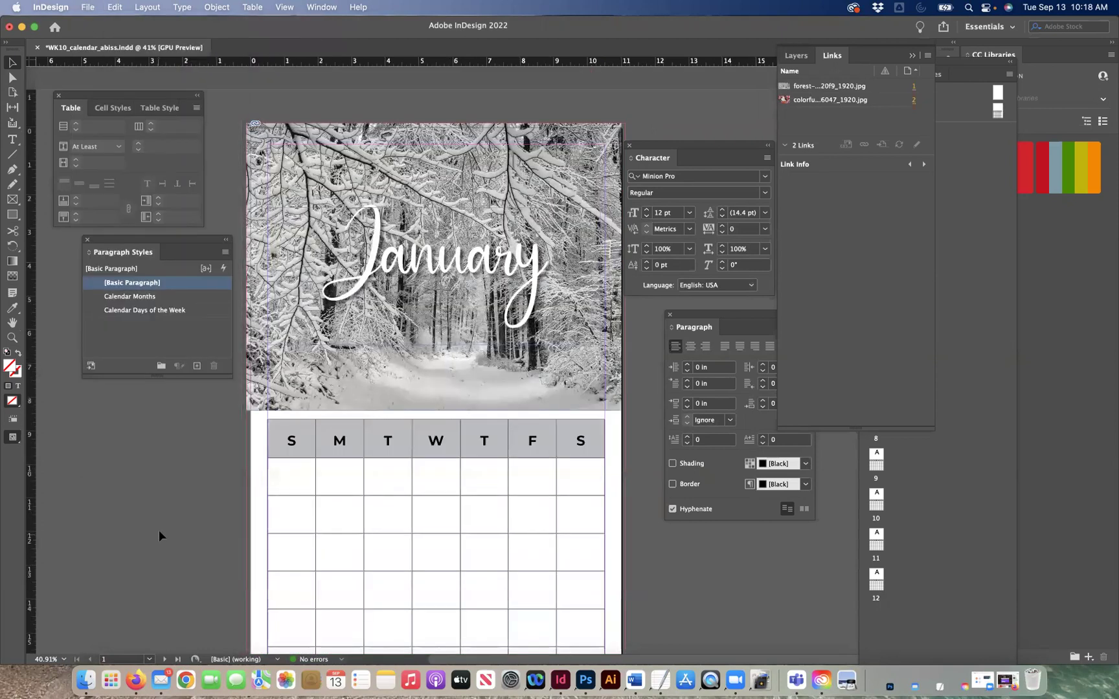
# - Search '2022 calendar' in a new Firefox tab
pyautogui.click(135, 680)
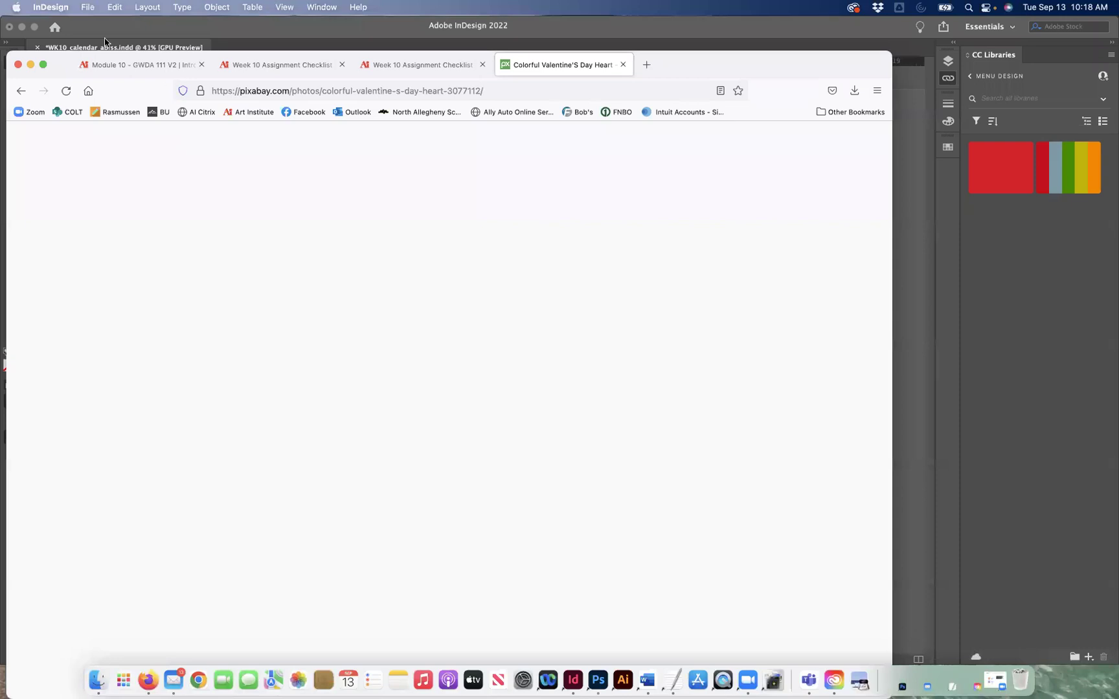
pyautogui.click(80, 7)
pyautogui.click(91, 20)
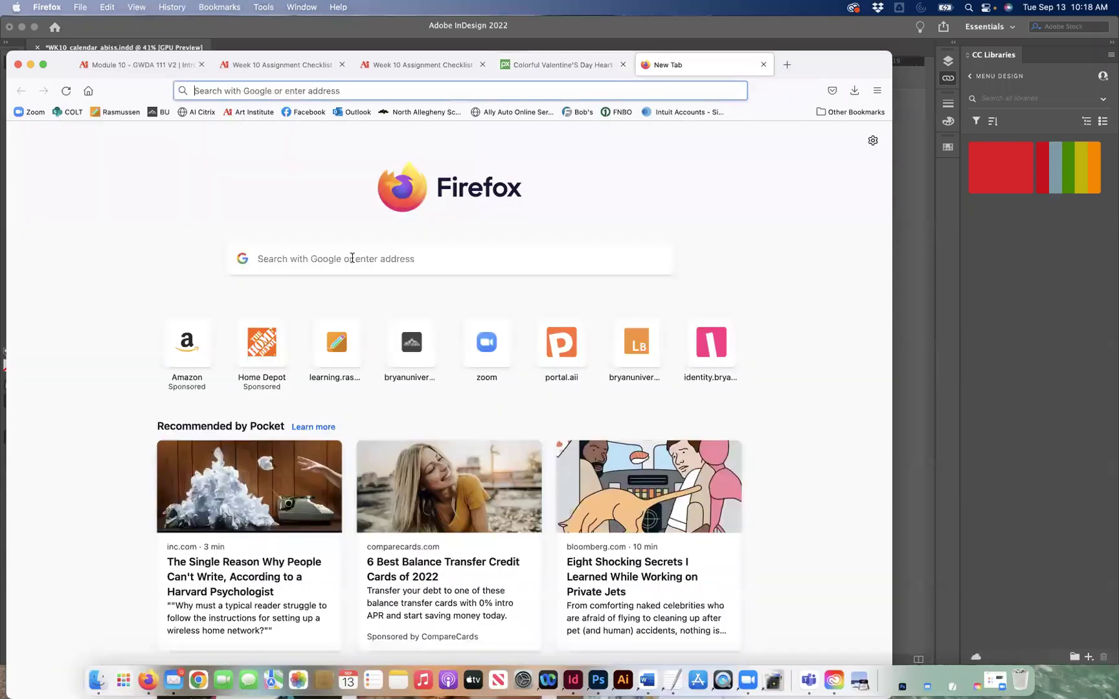
pyautogui.write('c')
pyautogui.press('BackSpace')
pyautogui.press('BackSpace')
pyautogui.write('2')
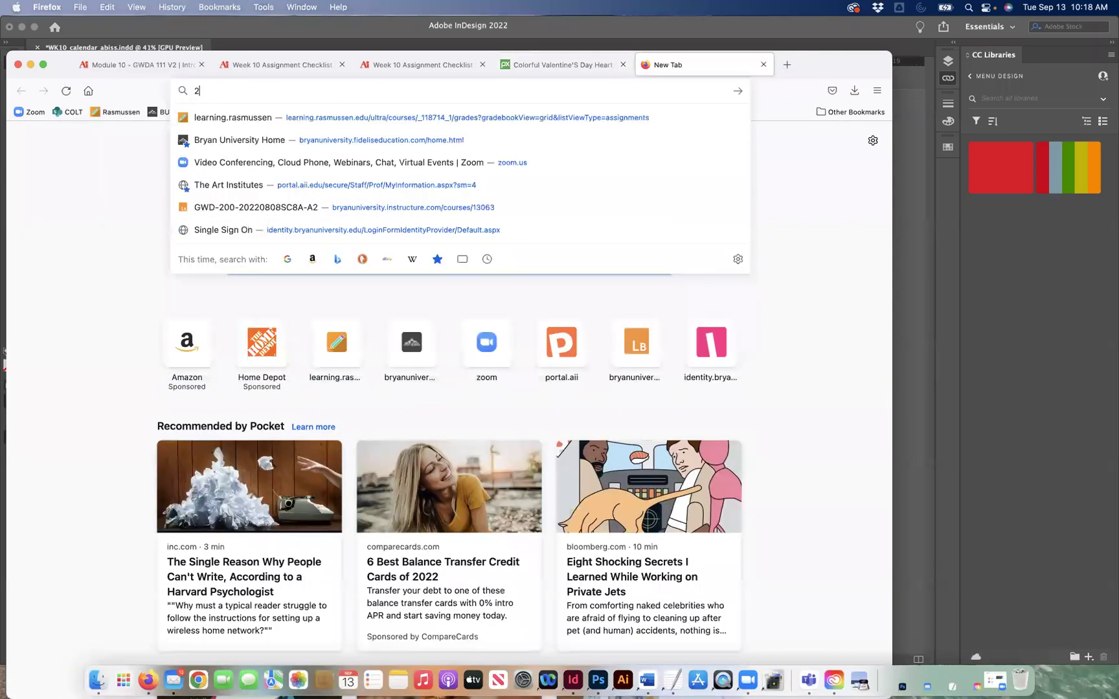
pyautogui.write('022 calendar')
pyautogui.press('Return')
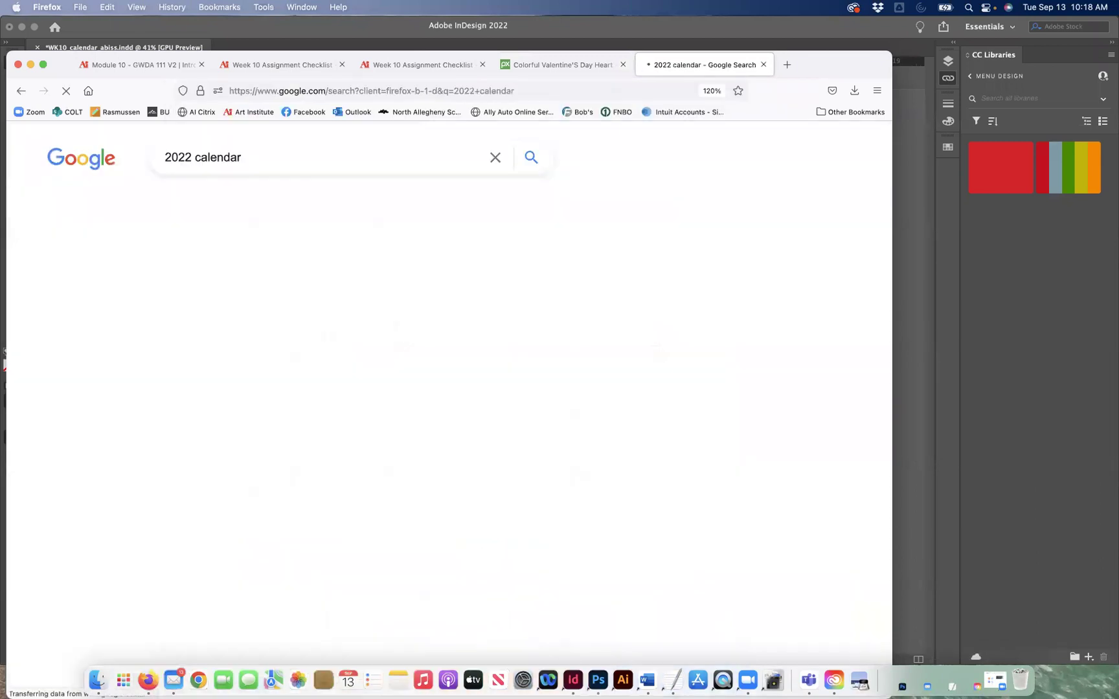
pyautogui.scroll(-2, 265, 276)
pyautogui.scroll(2, 195, 246)
# - Open the House of Doolittle 2022 calendar listing, magnify its dates, then return to InDesign
pyautogui.click(309, 415)
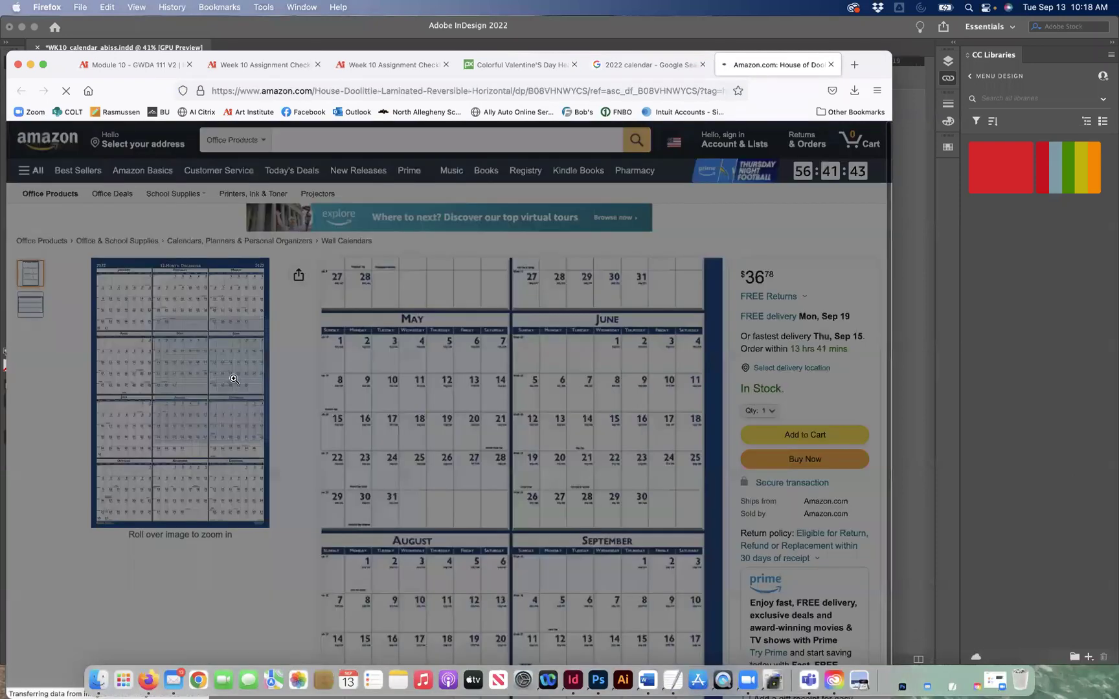
pyautogui.click(234, 380)
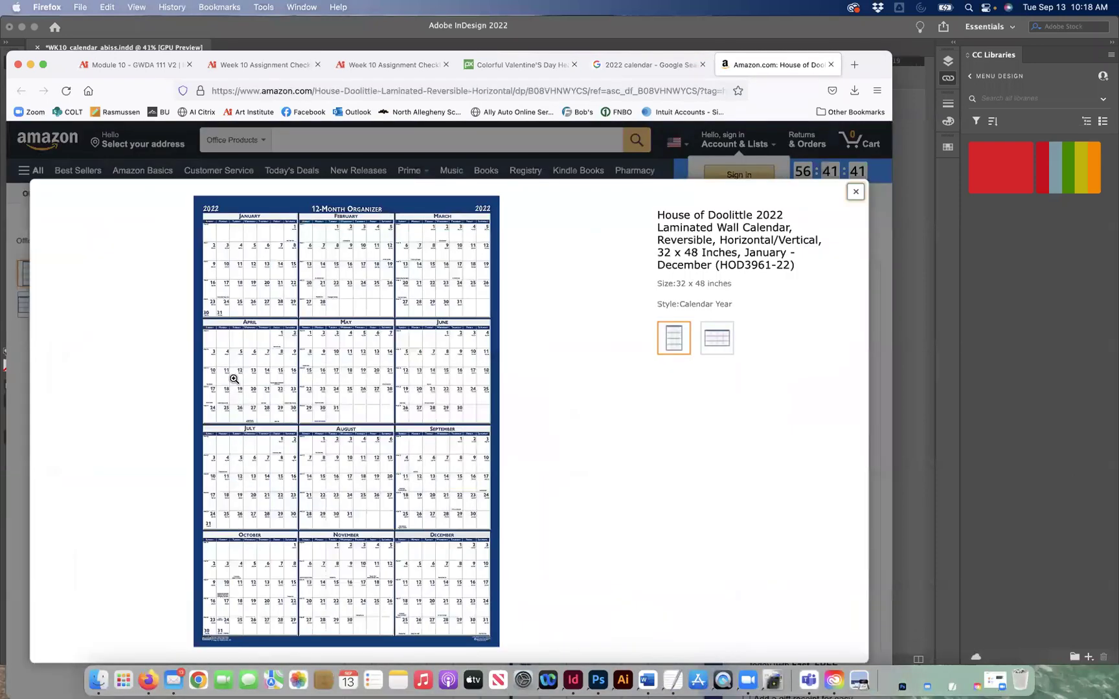
pyautogui.click(241, 253)
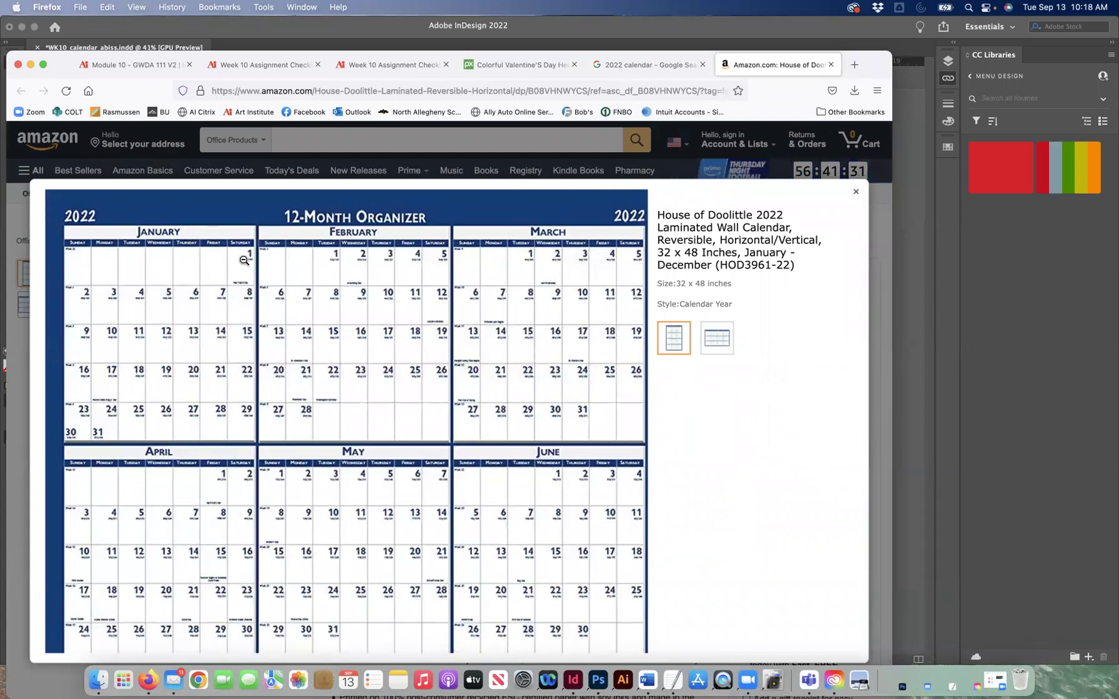
pyautogui.click(149, 30)
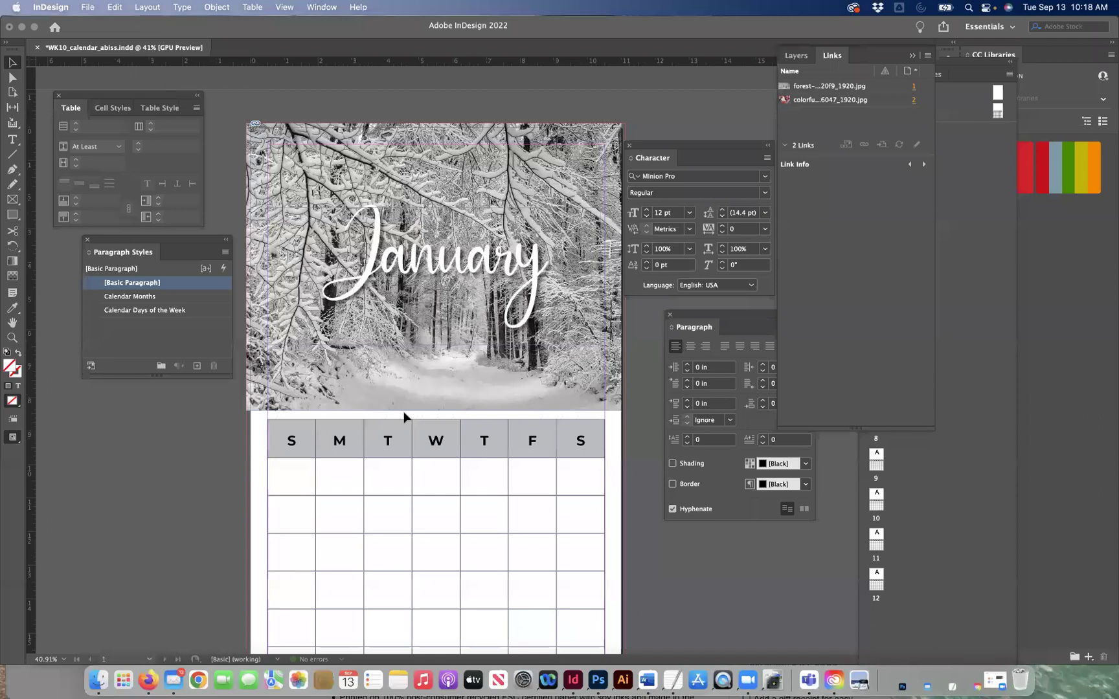
# - With the Type tool active, stack the Character and Paragraph panels out of the way
pyautogui.scroll(-3, 404, 416)
pyautogui.click(12, 139)
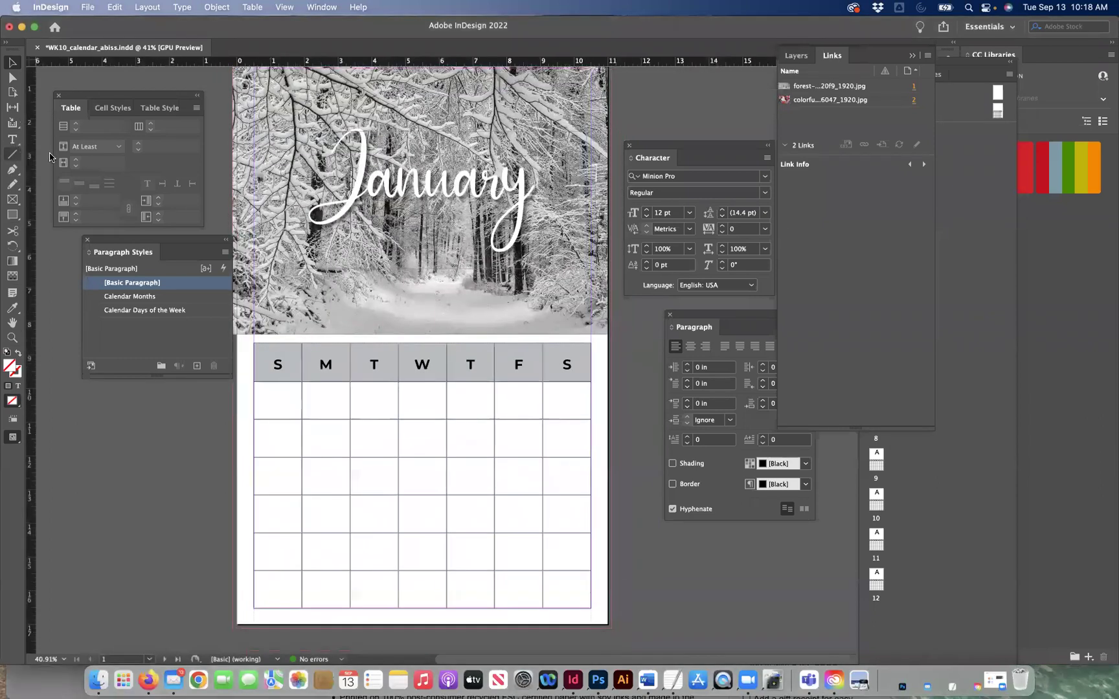
pyautogui.click(284, 7)
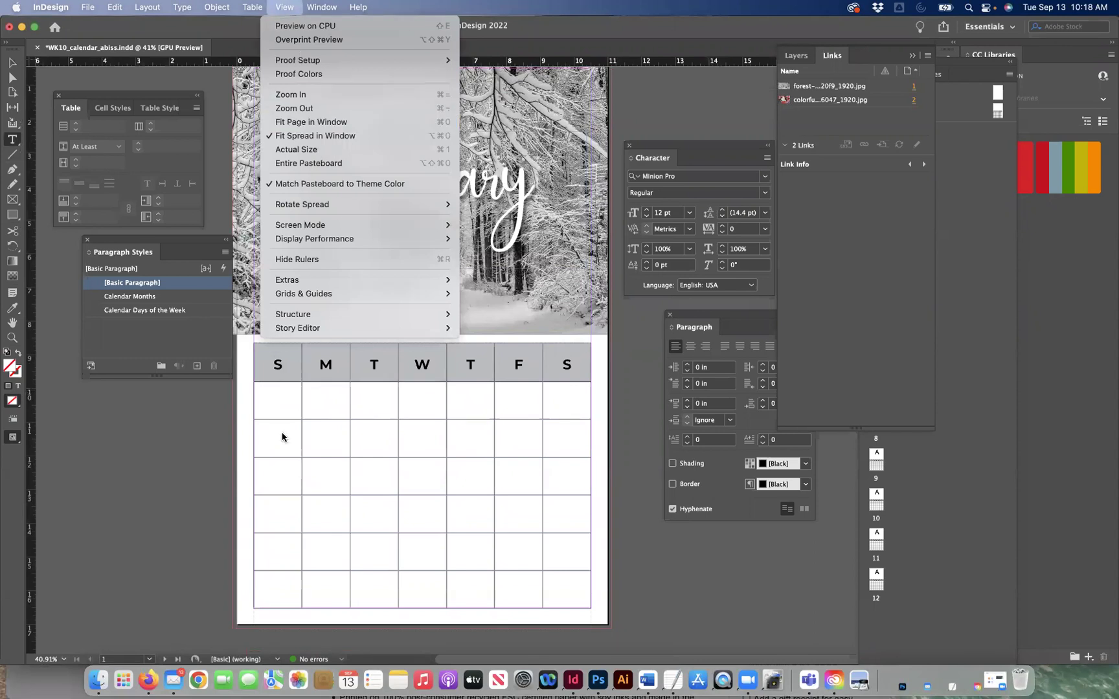
pyautogui.click(11, 66)
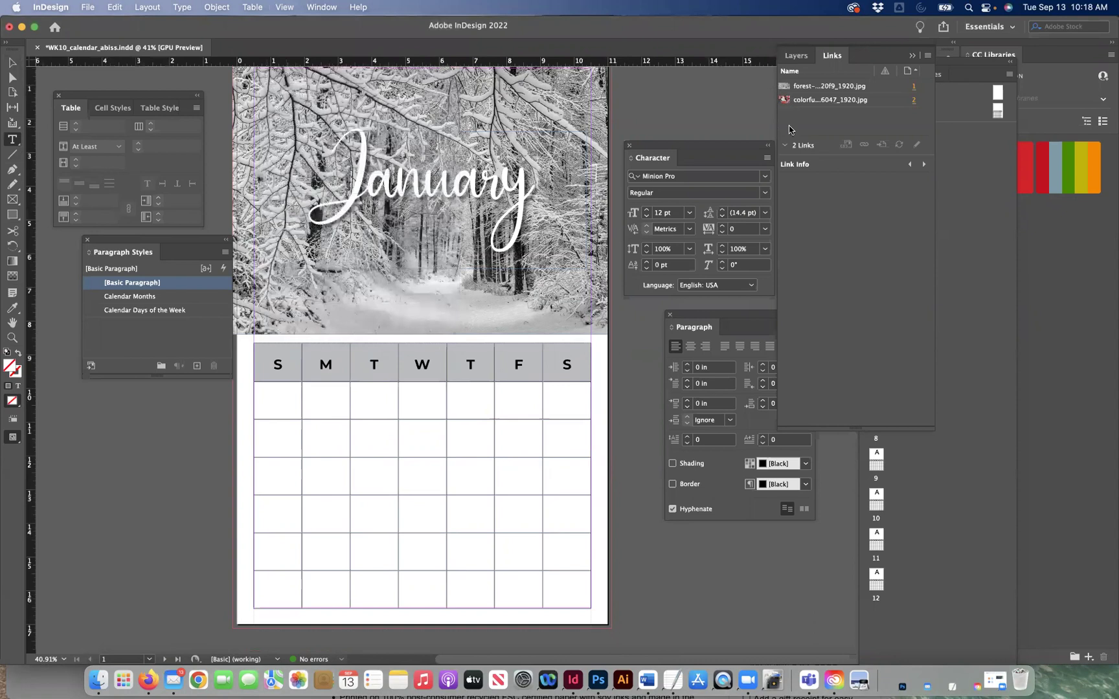
pyautogui.moveTo(652, 146); pyautogui.dragTo(637, 103)
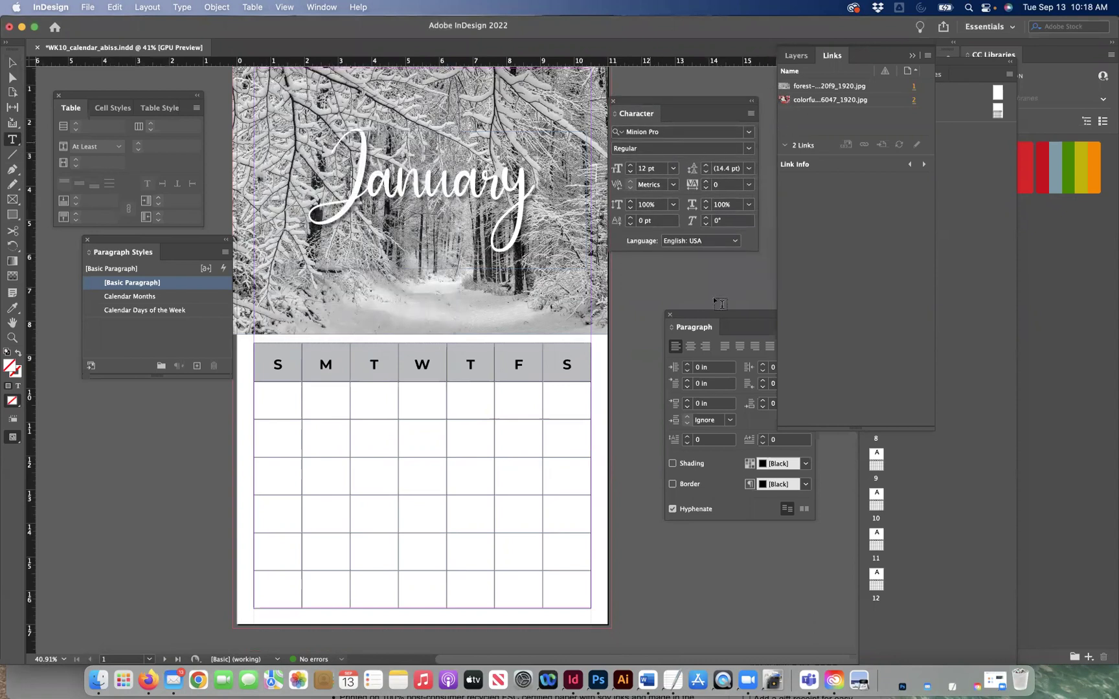
pyautogui.moveTo(706, 315); pyautogui.dragTo(647, 265)
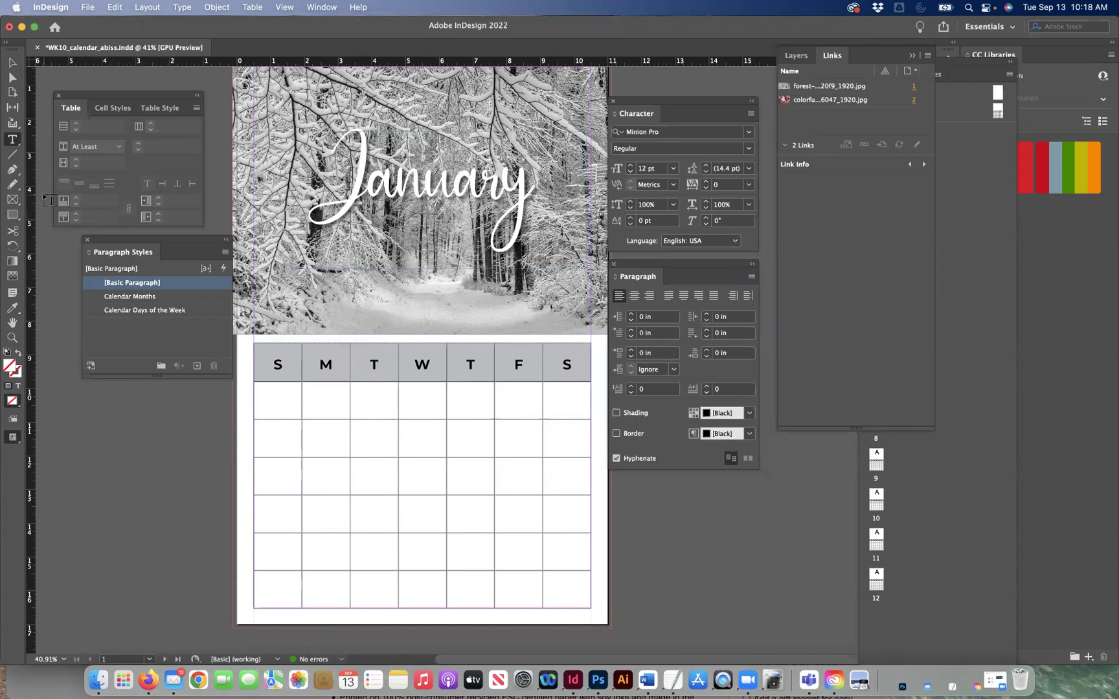
# - Collapse the Layers and Links panels and draw a text frame across the January day grid
pyautogui.click(798, 56)
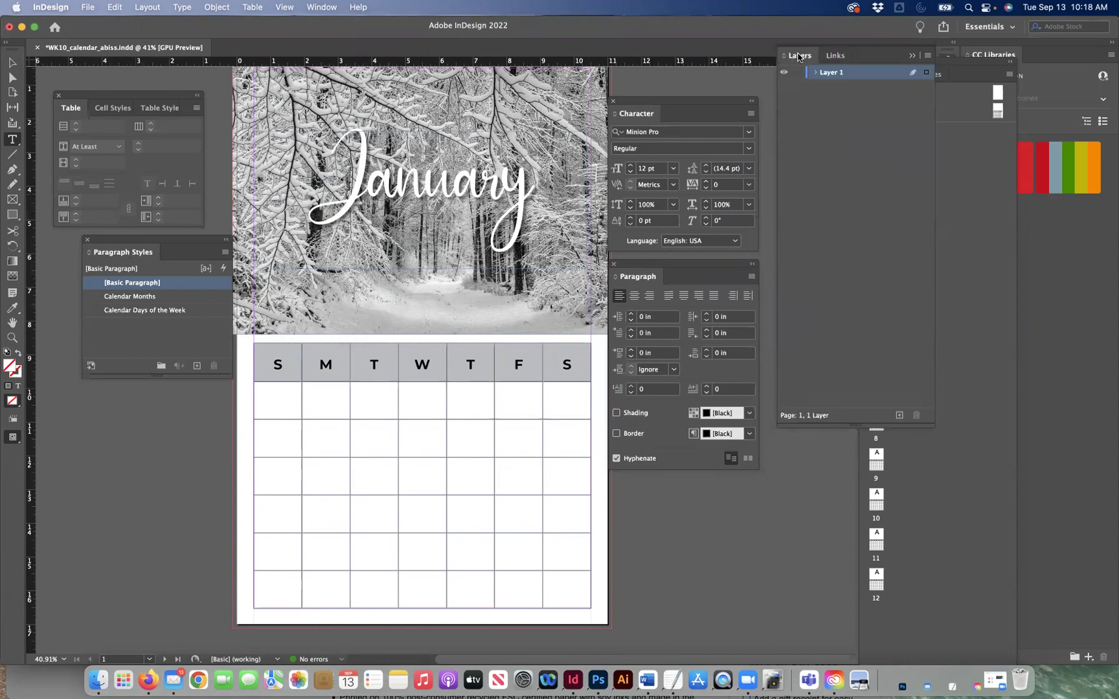
pyautogui.click(909, 58)
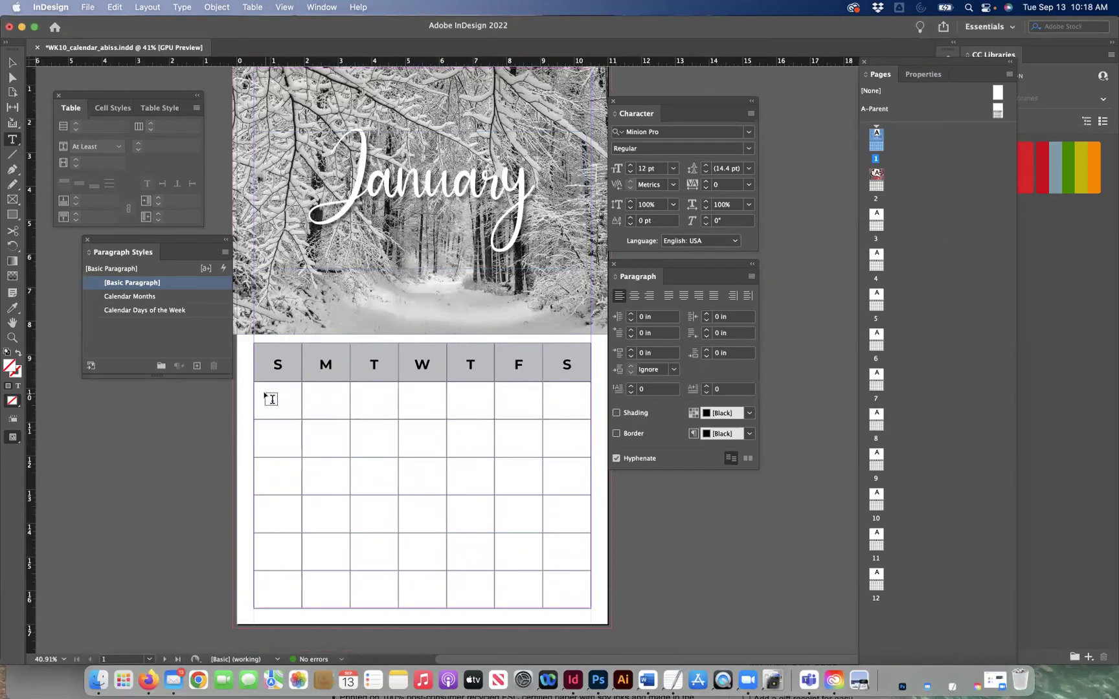
pyautogui.moveTo(261, 390); pyautogui.dragTo(583, 601)
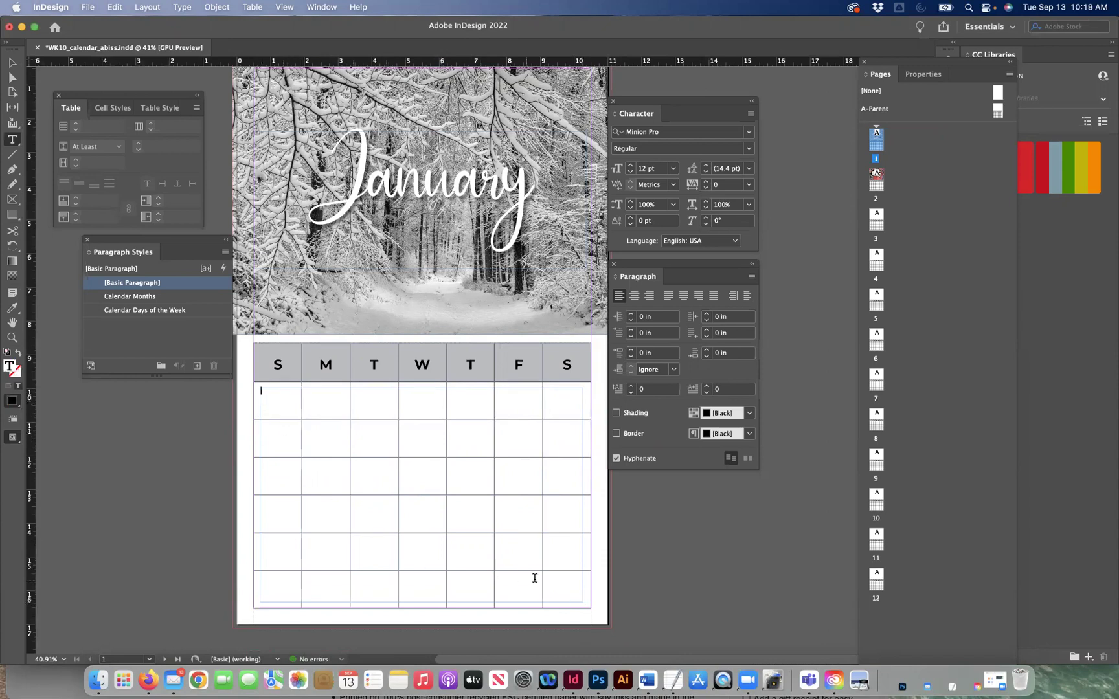
# - Stretch the text frame to the grid's right edge and zoom in on the table
pyautogui.press('Escape')
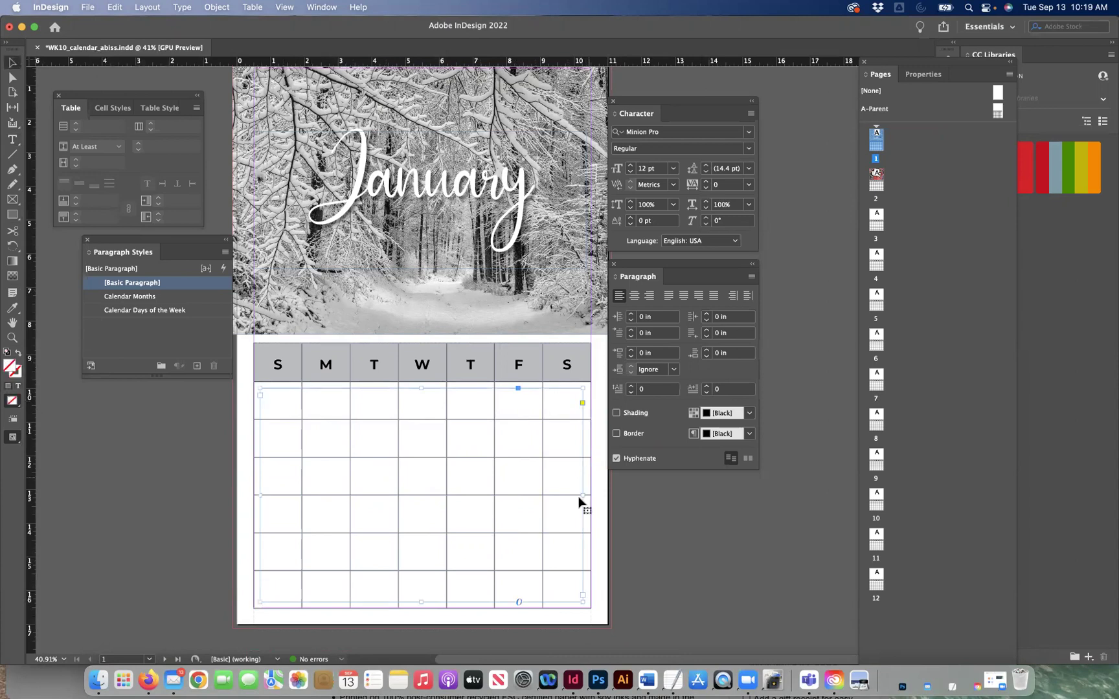
pyautogui.moveTo(583, 495); pyautogui.dragTo(585, 495)
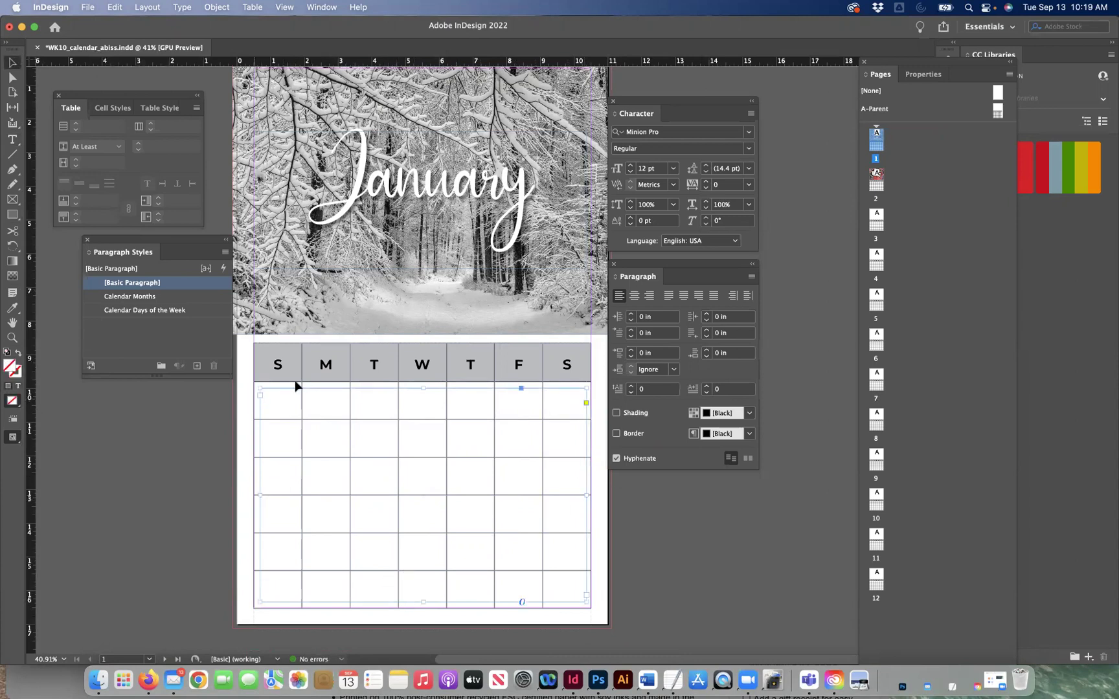
pyautogui.press('t')
pyautogui.press('super+equal')
pyautogui.press('super+equal')
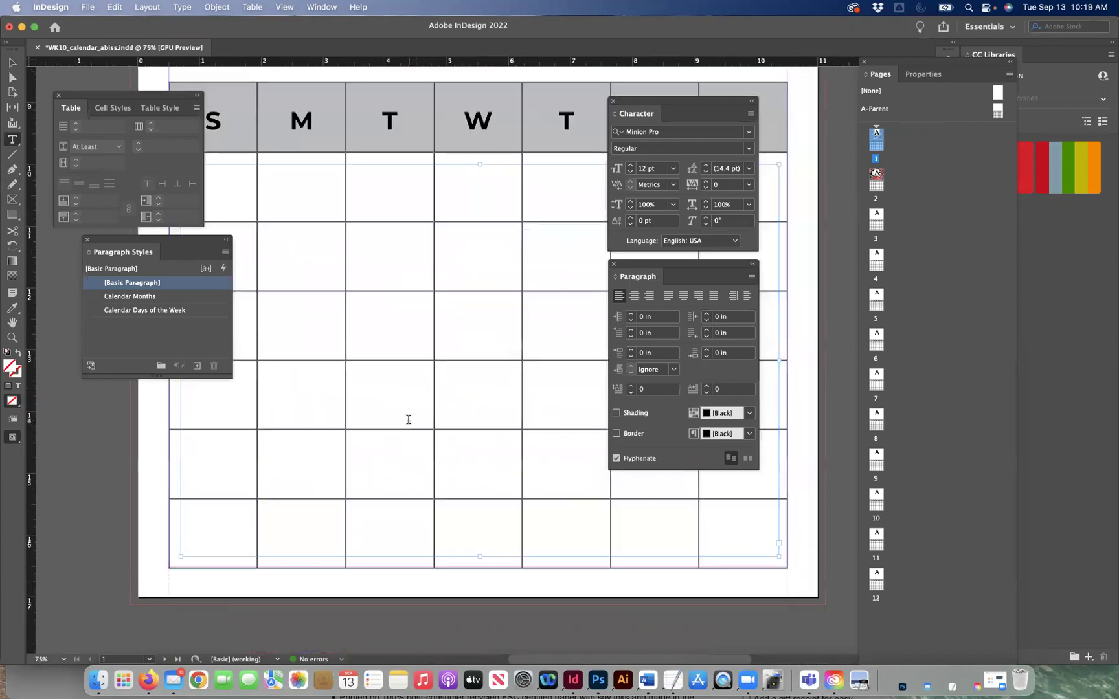
# - Move the Character, Paragraph and Paragraph Styles panels off the table, then place the cursor in the first day cell
pyautogui.scroll(3, 407, 420)
pyautogui.moveTo(654, 100); pyautogui.dragTo(953, 98)
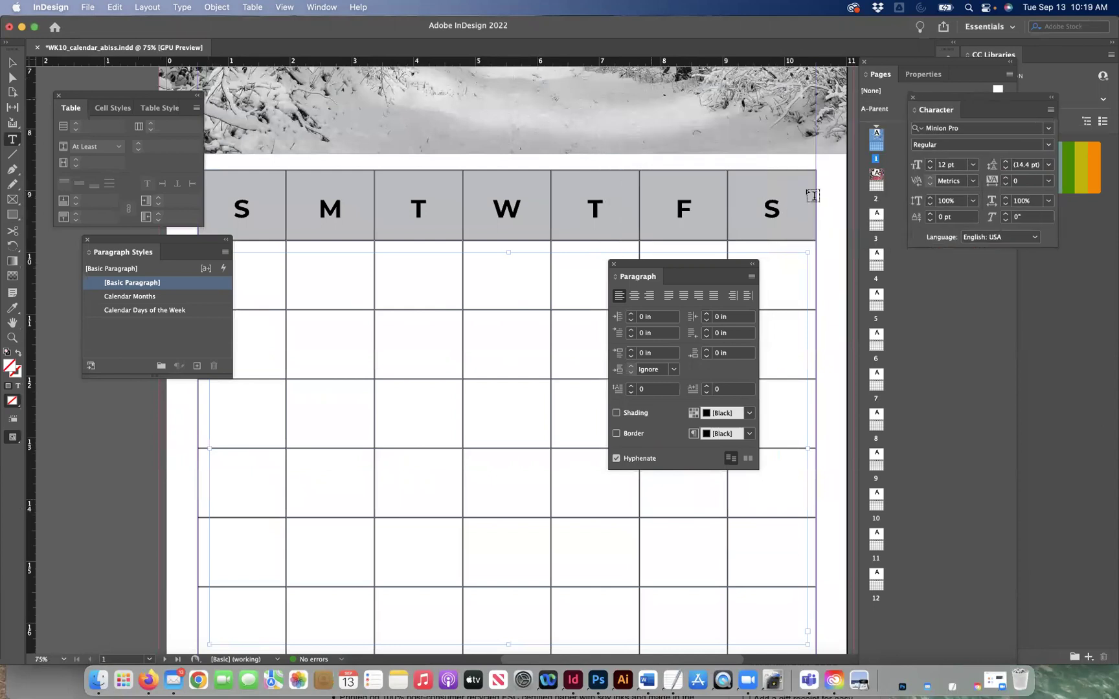
pyautogui.moveTo(666, 265); pyautogui.dragTo(975, 257)
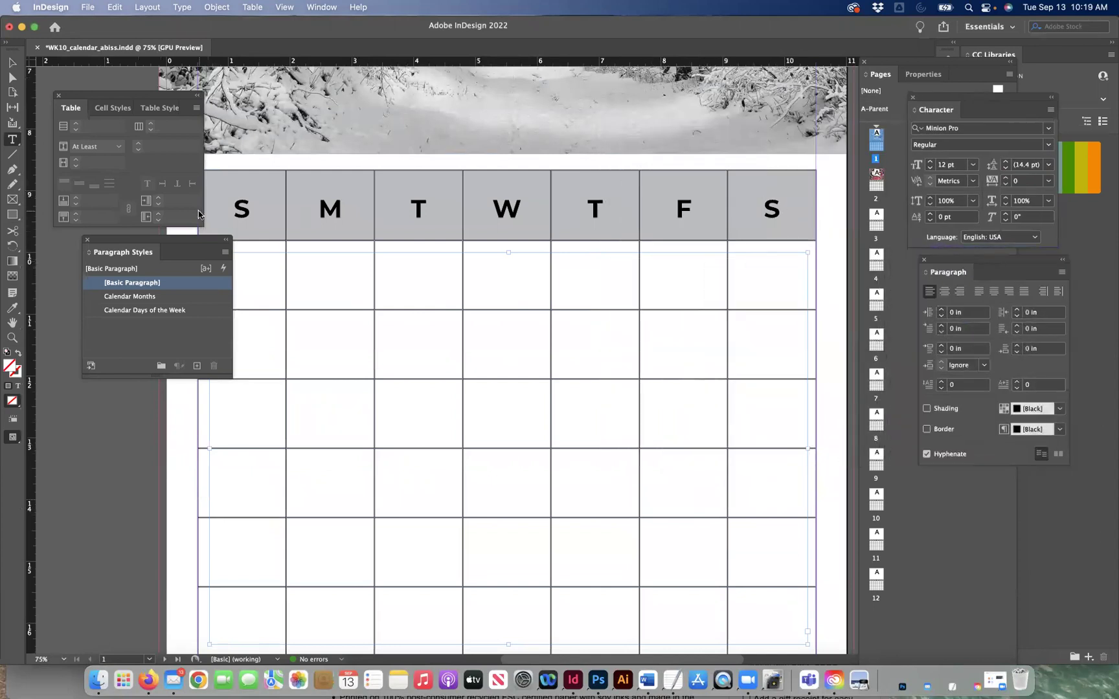
pyautogui.moveTo(136, 239); pyautogui.dragTo(106, 231)
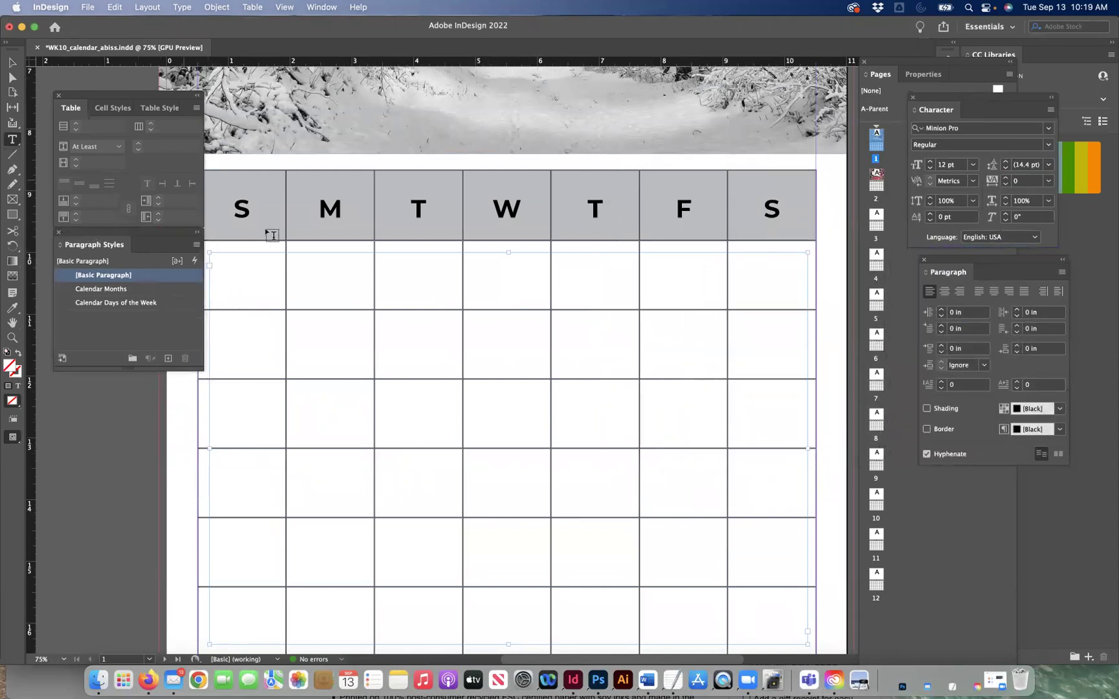
pyautogui.hscroll(-1, 472, 248)
pyautogui.click(233, 253)
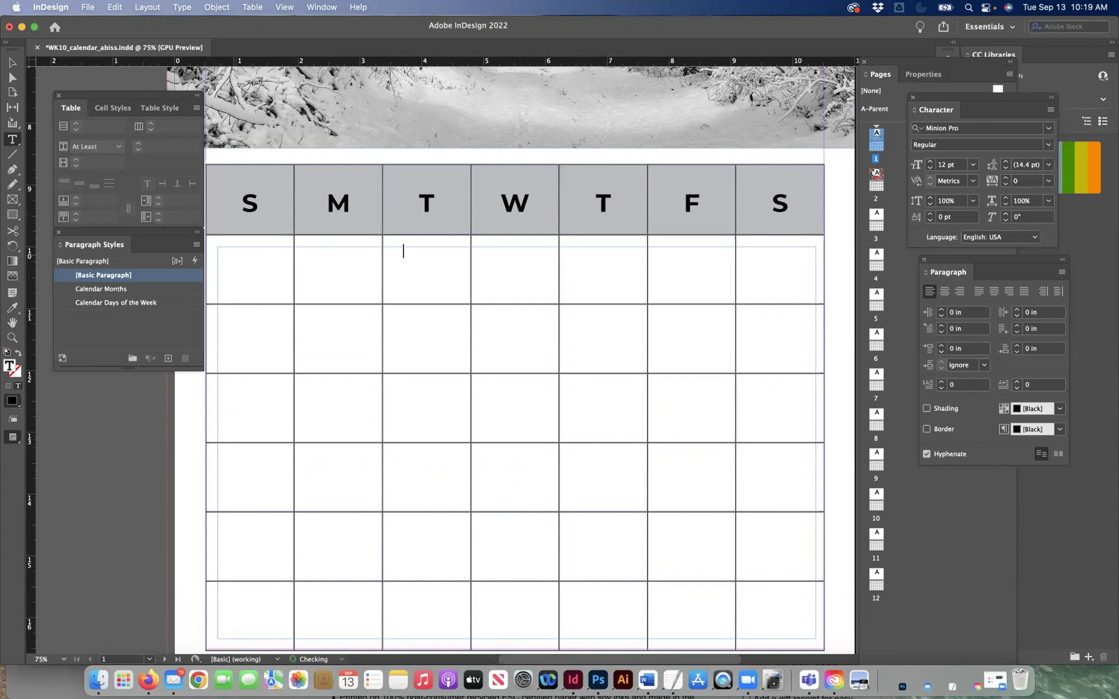
# - Select the first line of dates and choose right-justified tabs in the Tabs panel
pyautogui.moveTo(218, 251); pyautogui.dragTo(440, 262)
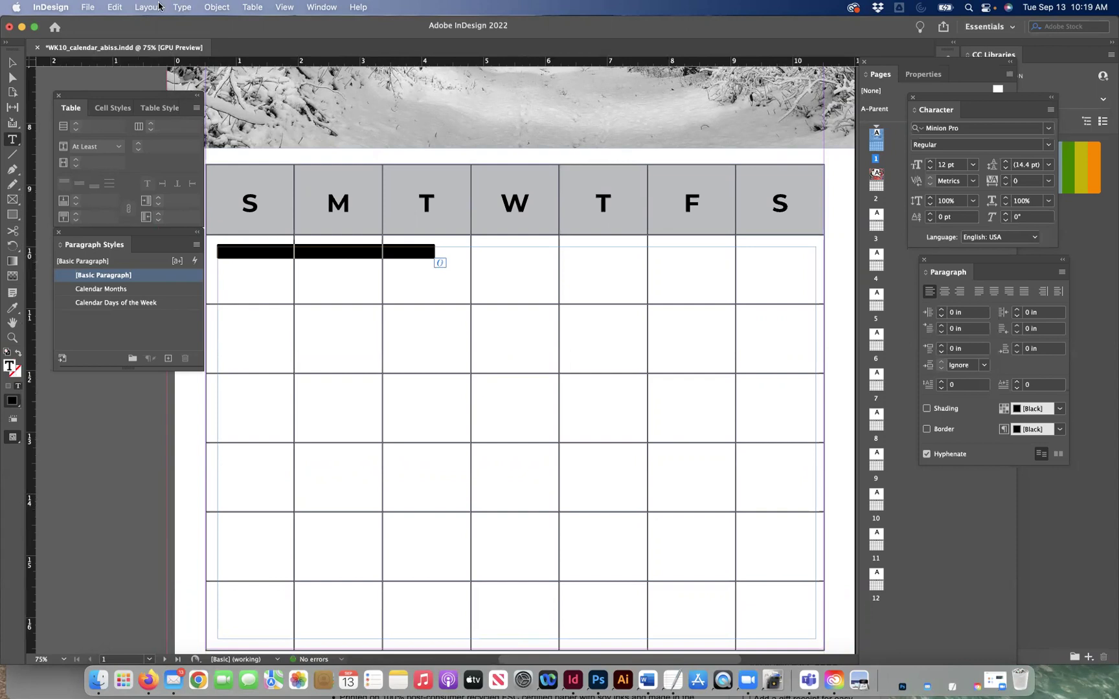
pyautogui.click(182, 8)
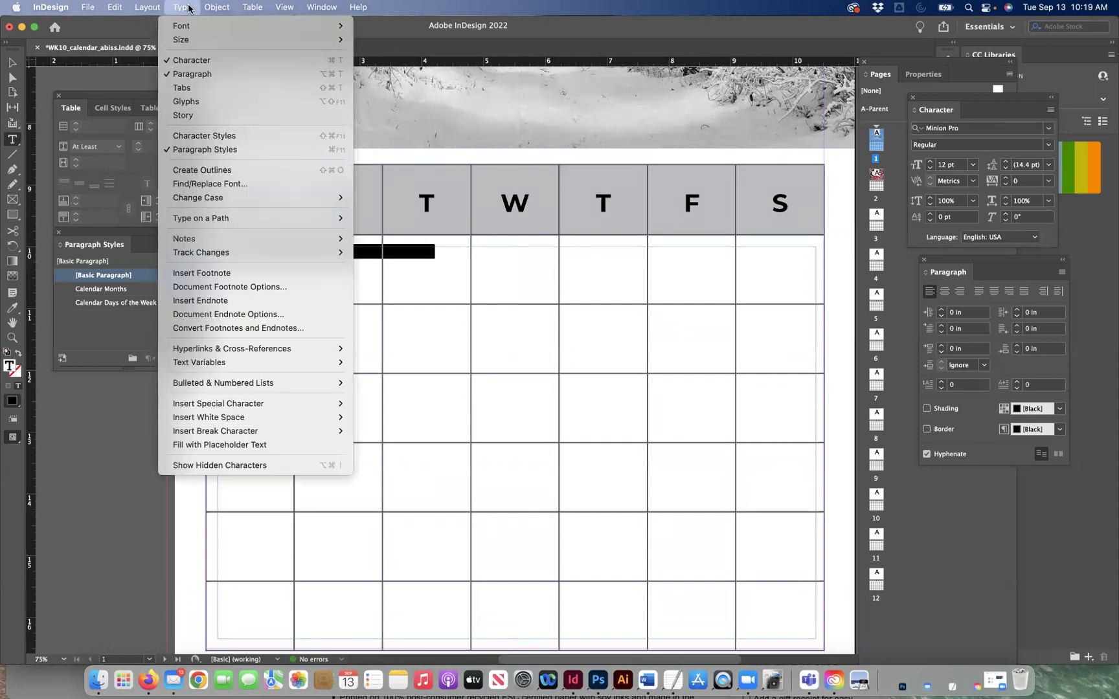
pyautogui.click(192, 88)
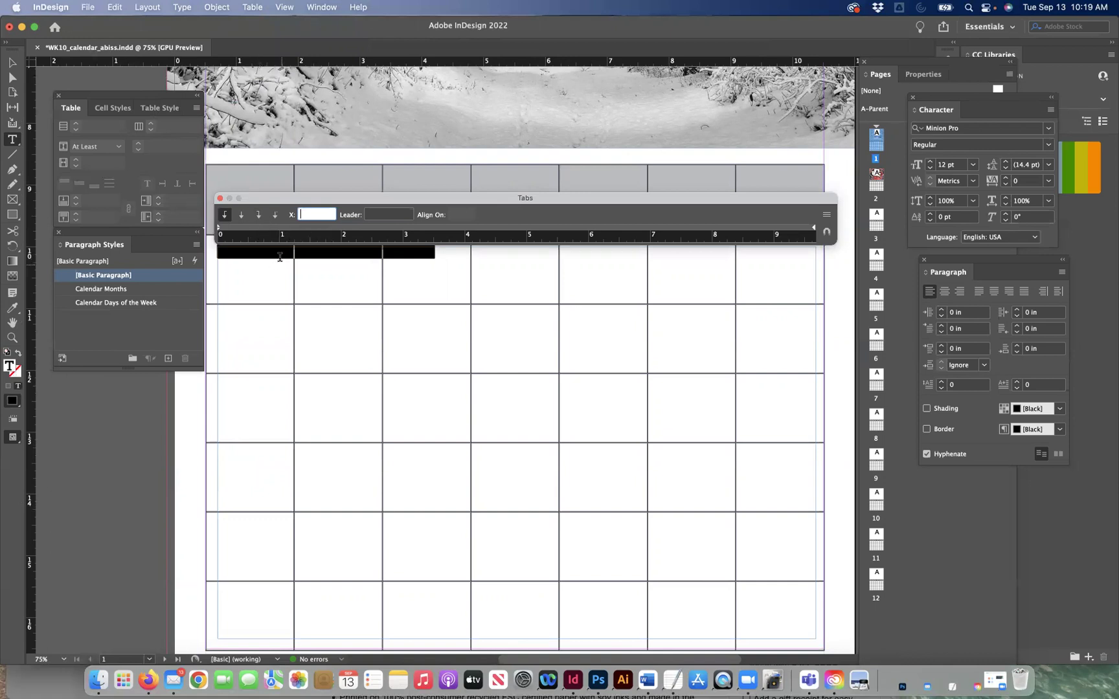
pyautogui.click(259, 216)
# - Place seven right tab stops at about 1, 2.43, 3.8, 5.29, 6.75, 8.15 and 9.5139 in
pyautogui.moveTo(268, 230); pyautogui.dragTo(279, 231)
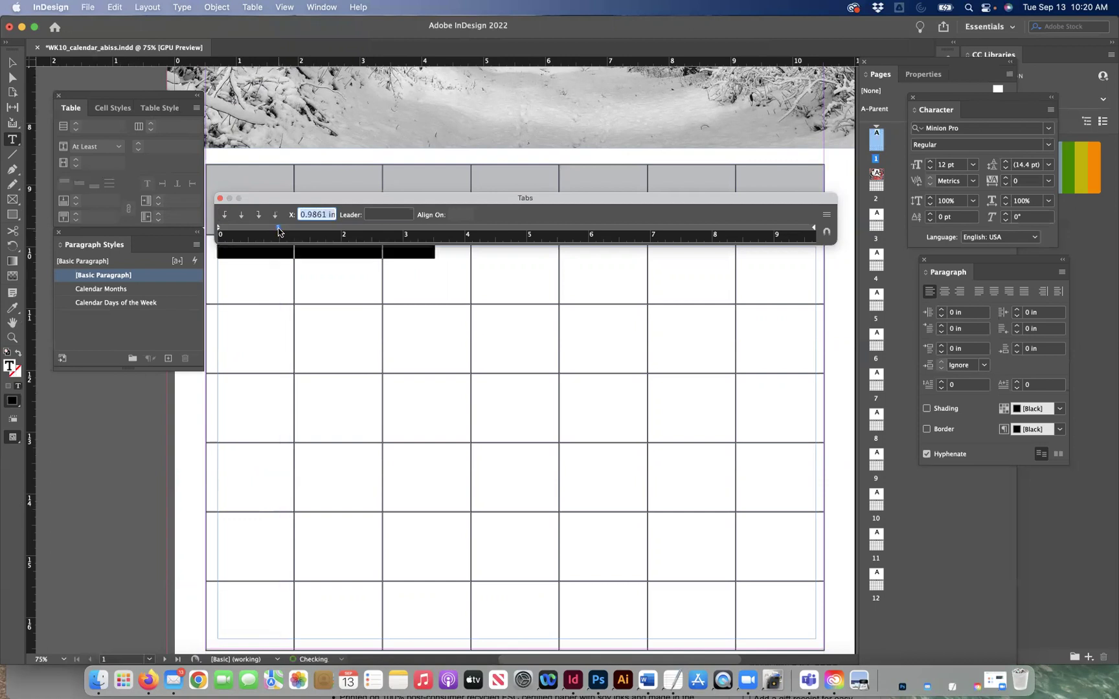
pyautogui.moveTo(368, 228); pyautogui.dragTo(367, 228)
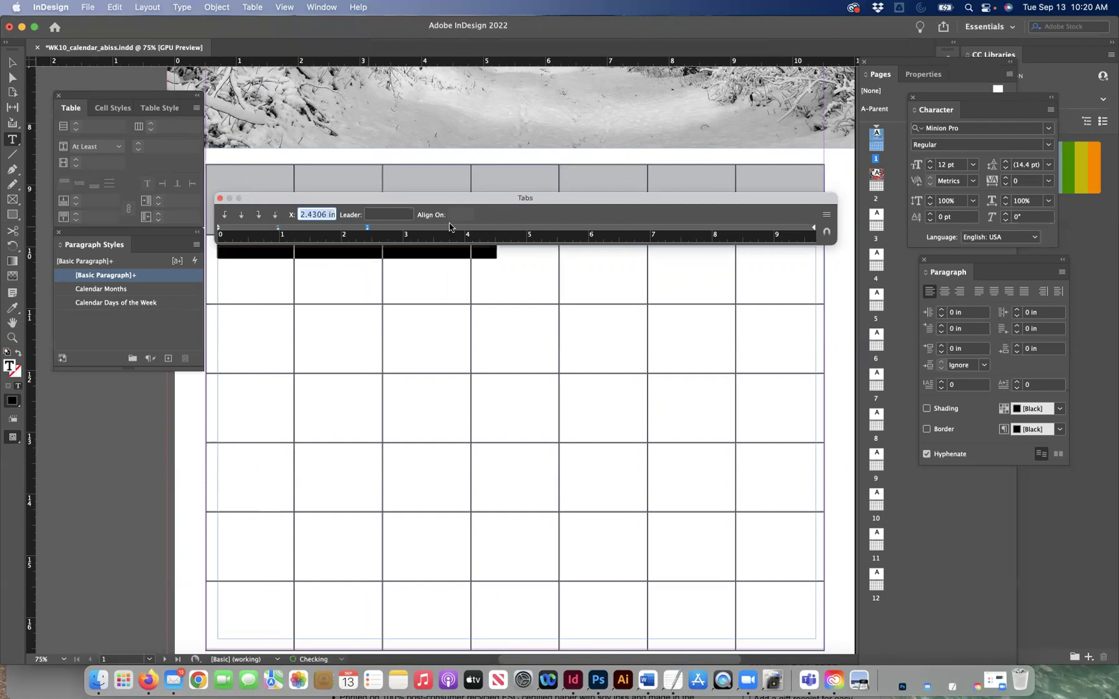
pyautogui.moveTo(451, 232); pyautogui.dragTo(457, 227)
pyautogui.moveTo(549, 237); pyautogui.dragTo(544, 231)
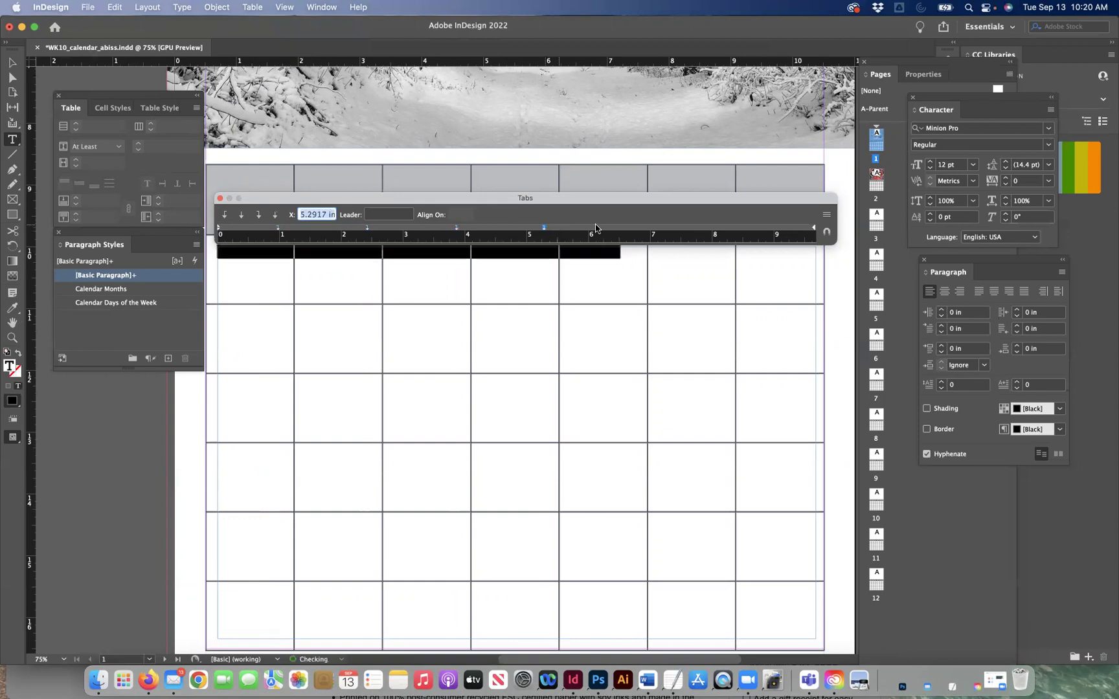
pyautogui.moveTo(630, 231); pyautogui.dragTo(634, 228)
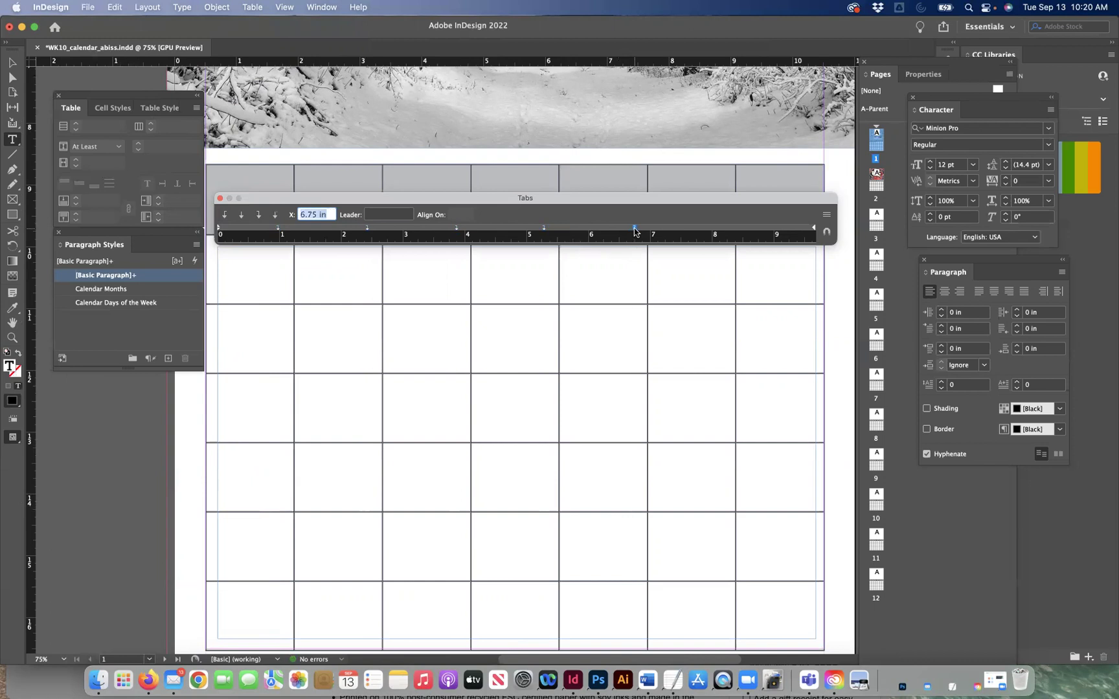
pyautogui.moveTo(720, 229); pyautogui.dragTo(723, 228)
pyautogui.moveTo(798, 231); pyautogui.dragTo(806, 232)
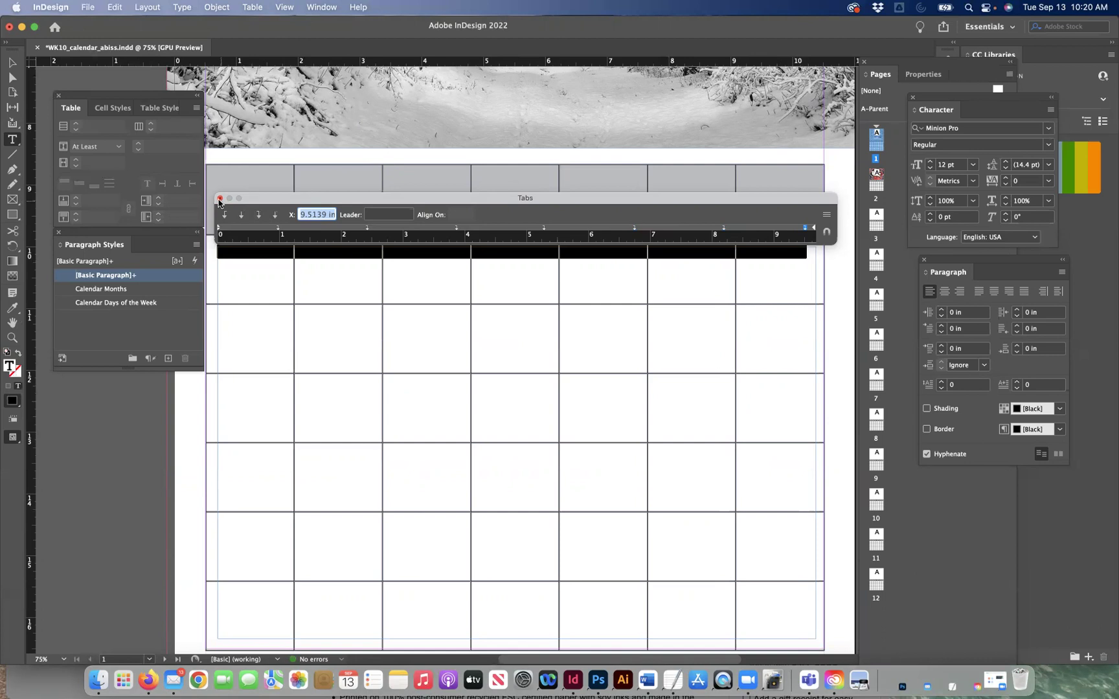
pyautogui.click(219, 200)
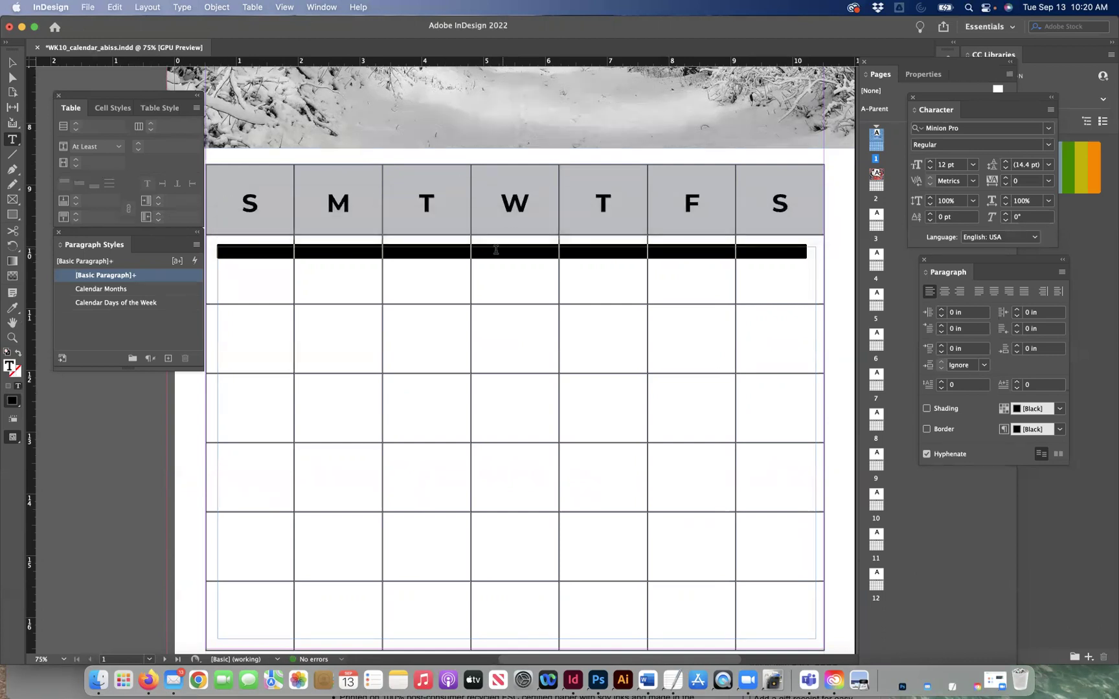
# - Remove the stray 2 from the date line and recheck its tab stops
pyautogui.click(795, 254)
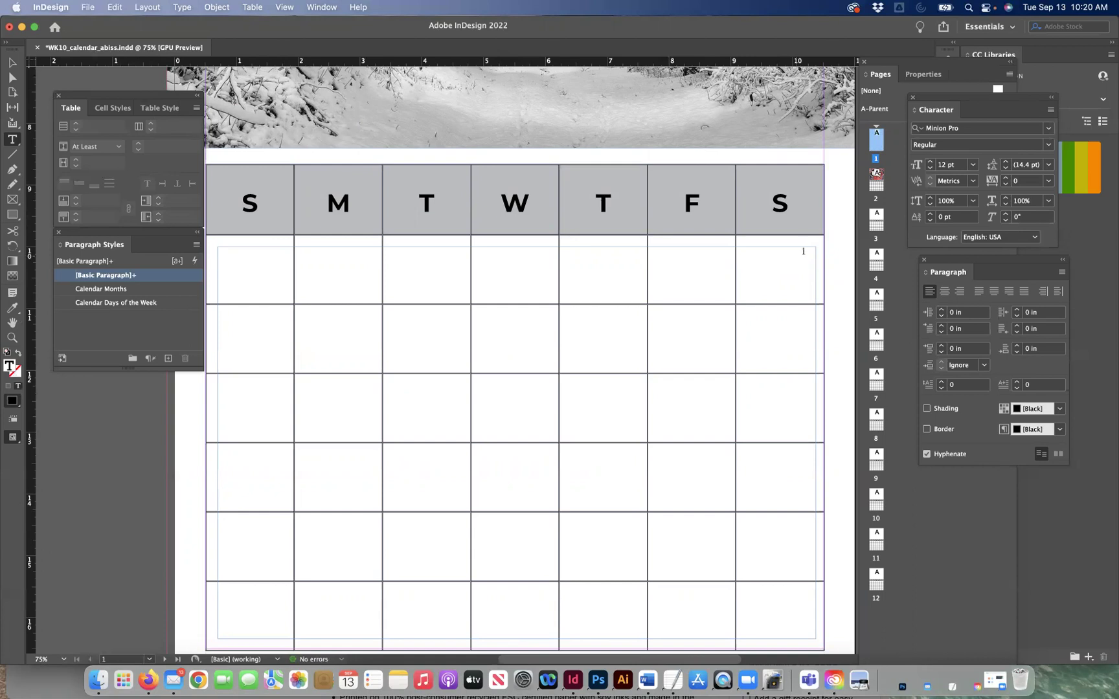
pyautogui.write('2')
pyautogui.click(367, 263)
pyautogui.click(277, 263)
pyautogui.press('BackSpace')
pyautogui.click(806, 251)
pyautogui.press('super+3')
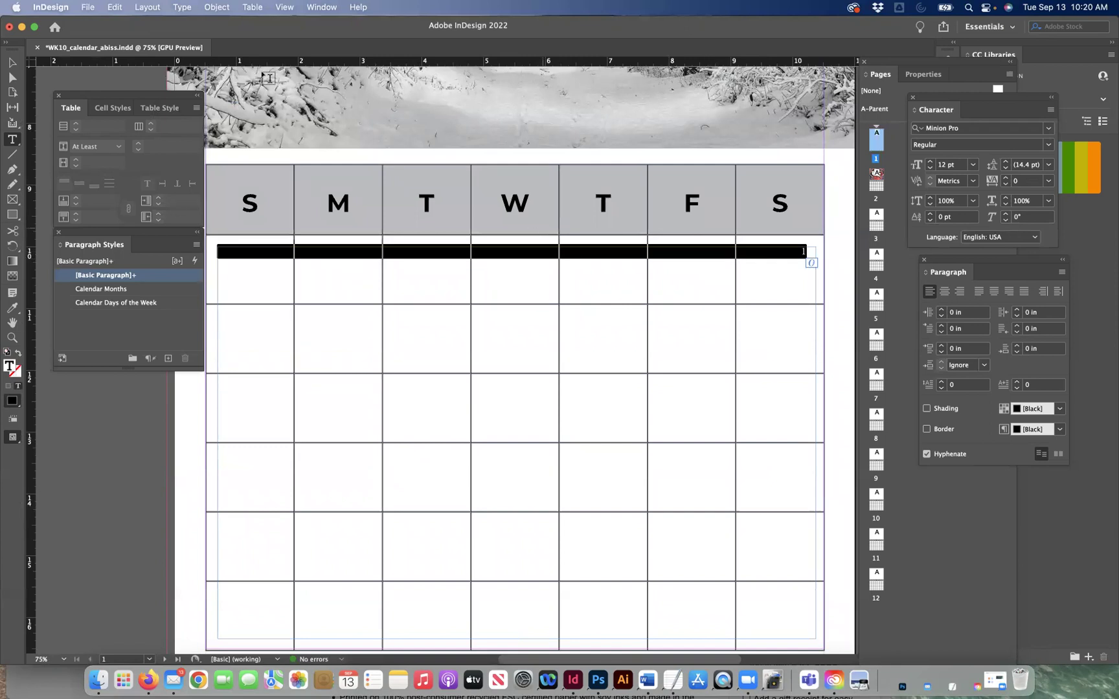
pyautogui.click(182, 7)
pyautogui.click(183, 88)
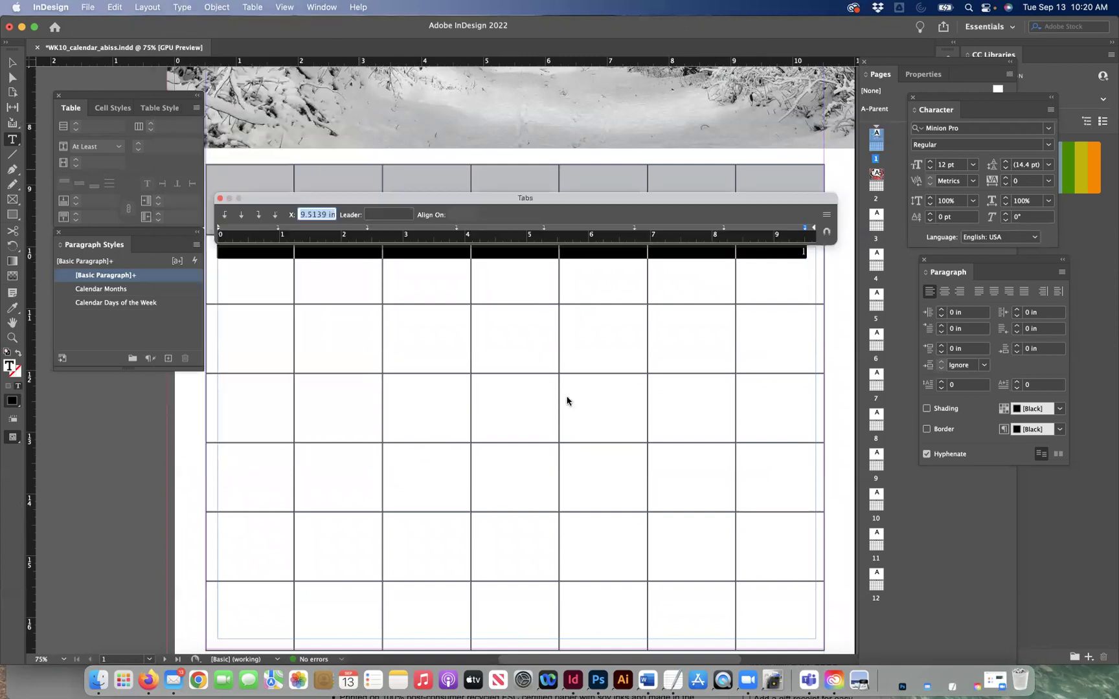
pyautogui.click(219, 199)
pyautogui.click(806, 253)
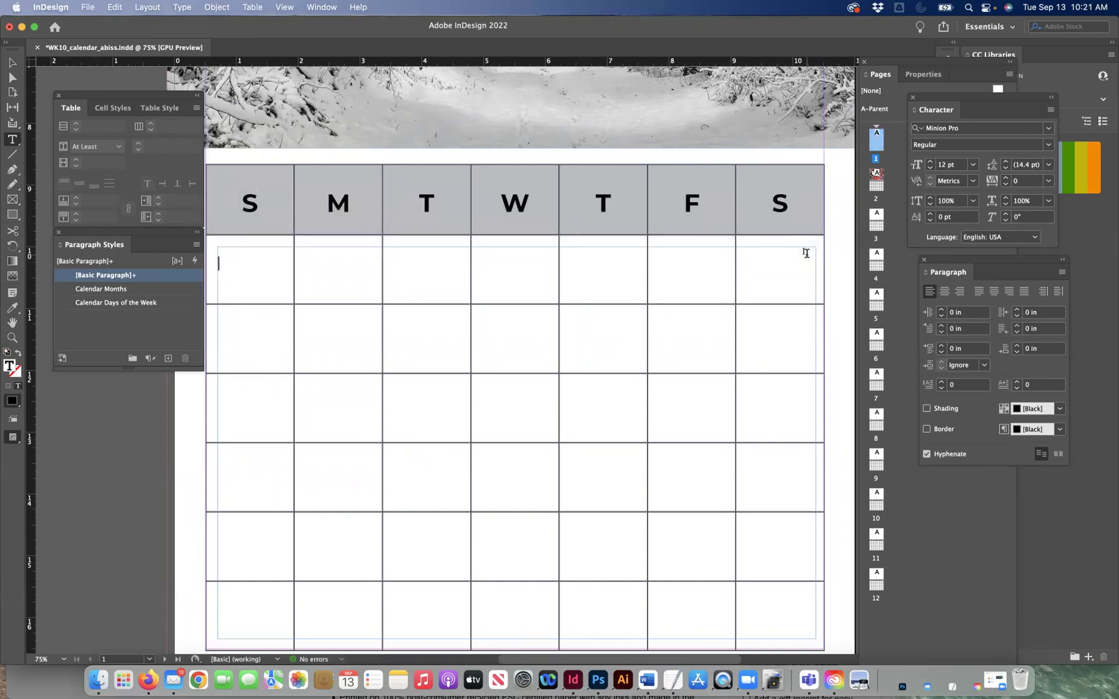
# - Enter the first week's dates at the tab stops through 8 under Saturday, then select them
pyautogui.hotkey('alt', 'Tab')
pyautogui.write('4')
pyautogui.press('Tab')
pyautogui.hotkey('alt', 'Tab')
pyautogui.write('5')
pyautogui.write('7')
pyautogui.press('Tab')
pyautogui.write('8')
pyautogui.moveTo(792, 252); pyautogui.dragTo(819, 264)
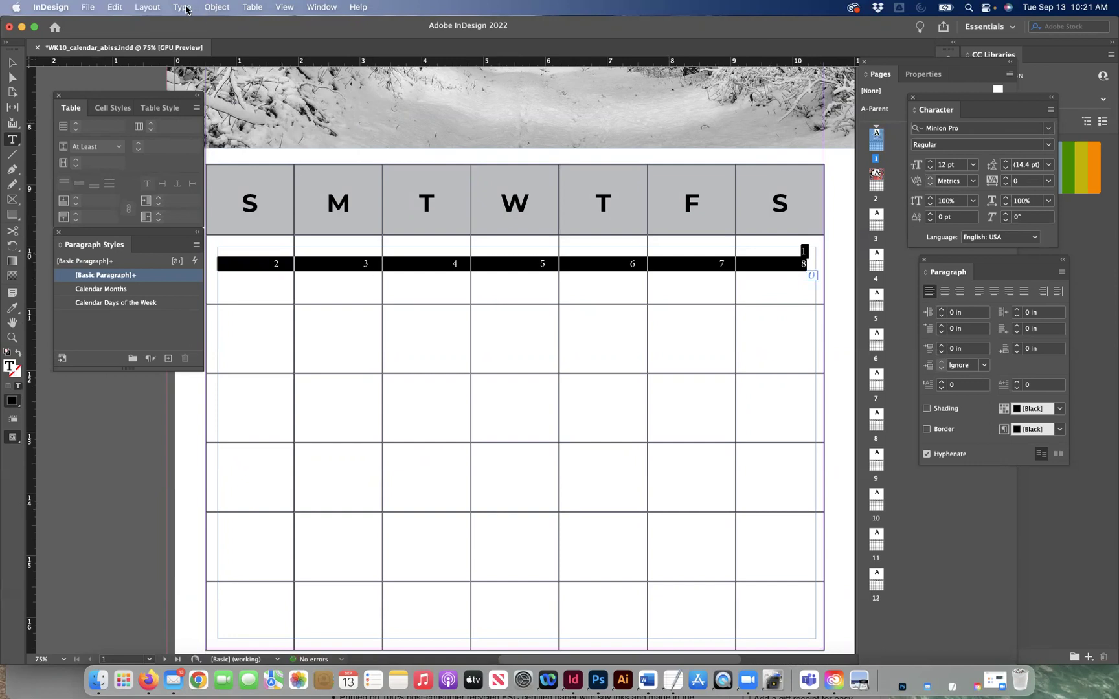
# - Create a paragraph style named DAYS OF THE WEEK from the dates and change its font to one starting 'Mo'
pyautogui.click(168, 359)
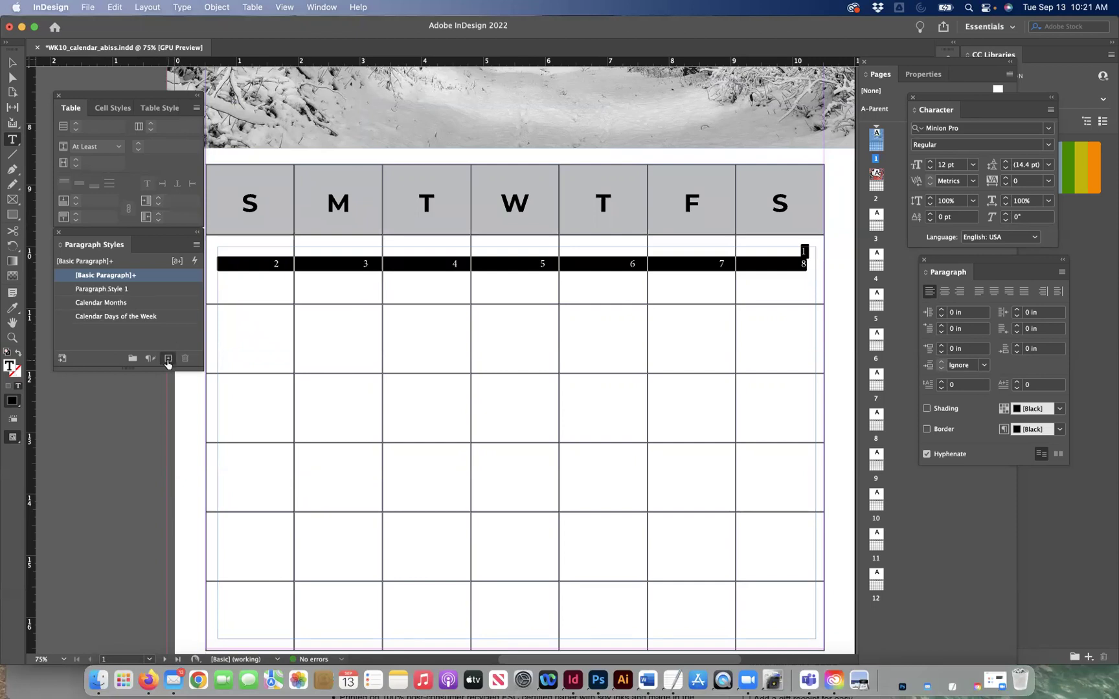
pyautogui.doubleClick(102, 290)
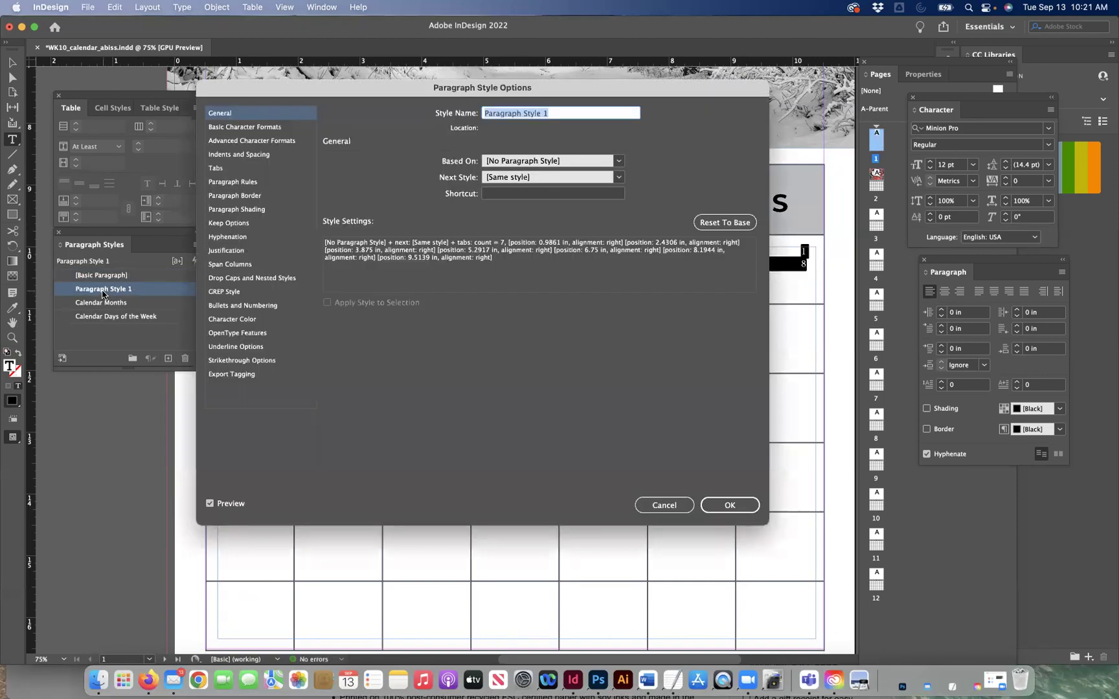
pyautogui.write('DAYS OF')
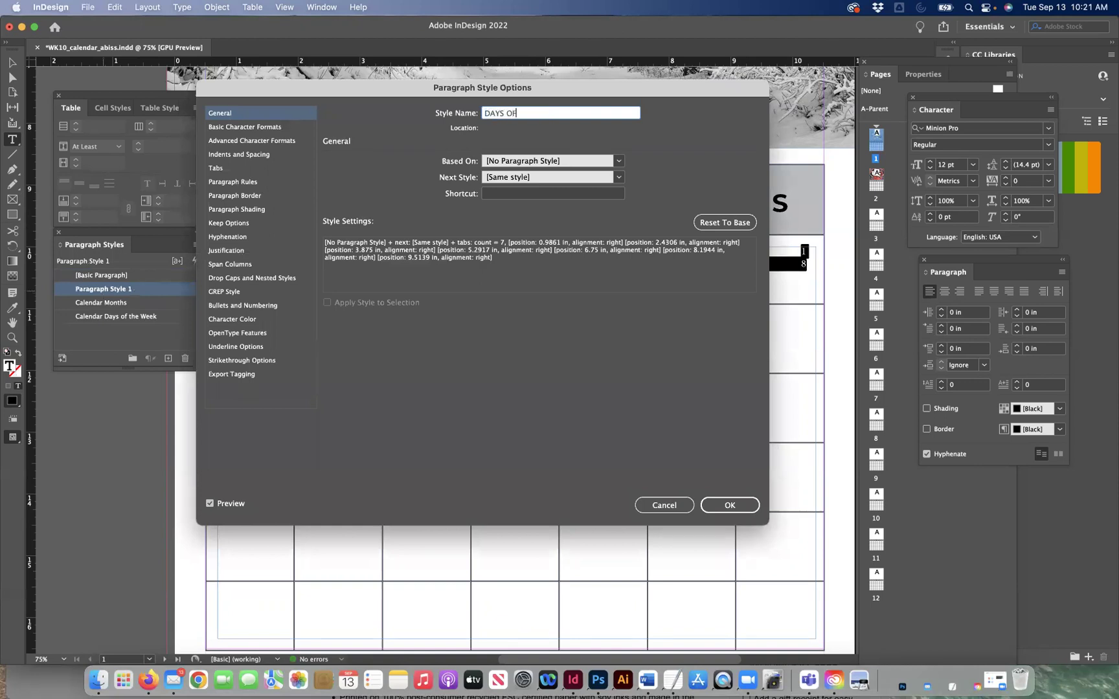
pyautogui.write(' THE WEEK')
pyautogui.moveTo(228, 91); pyautogui.dragTo(274, 340)
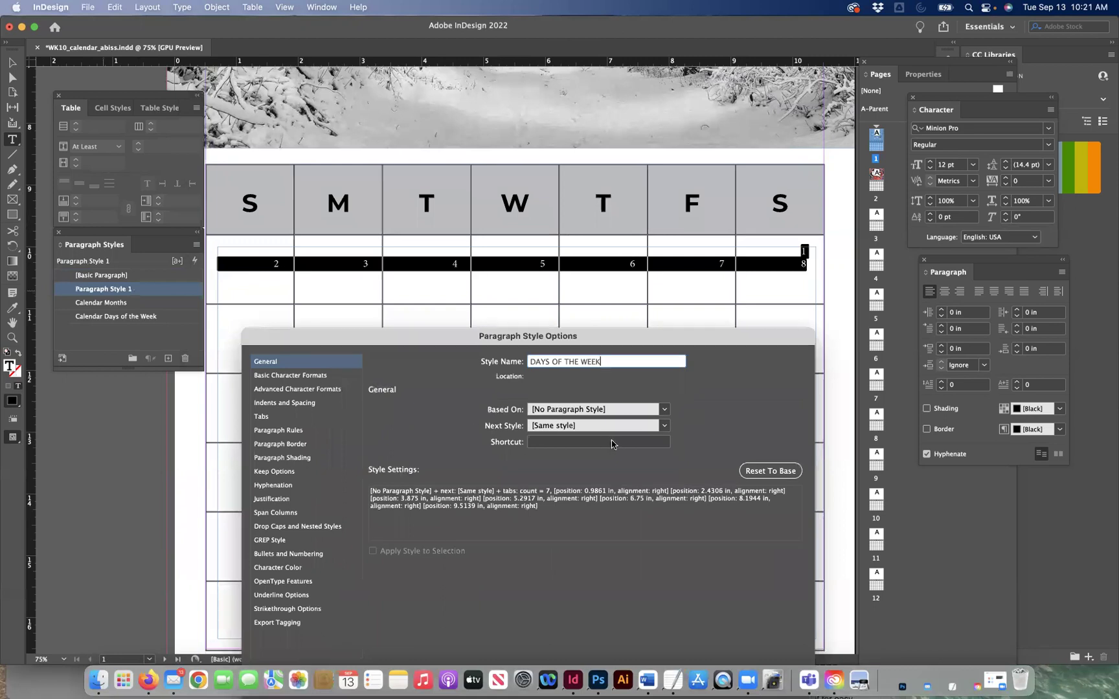
pyautogui.click(320, 376)
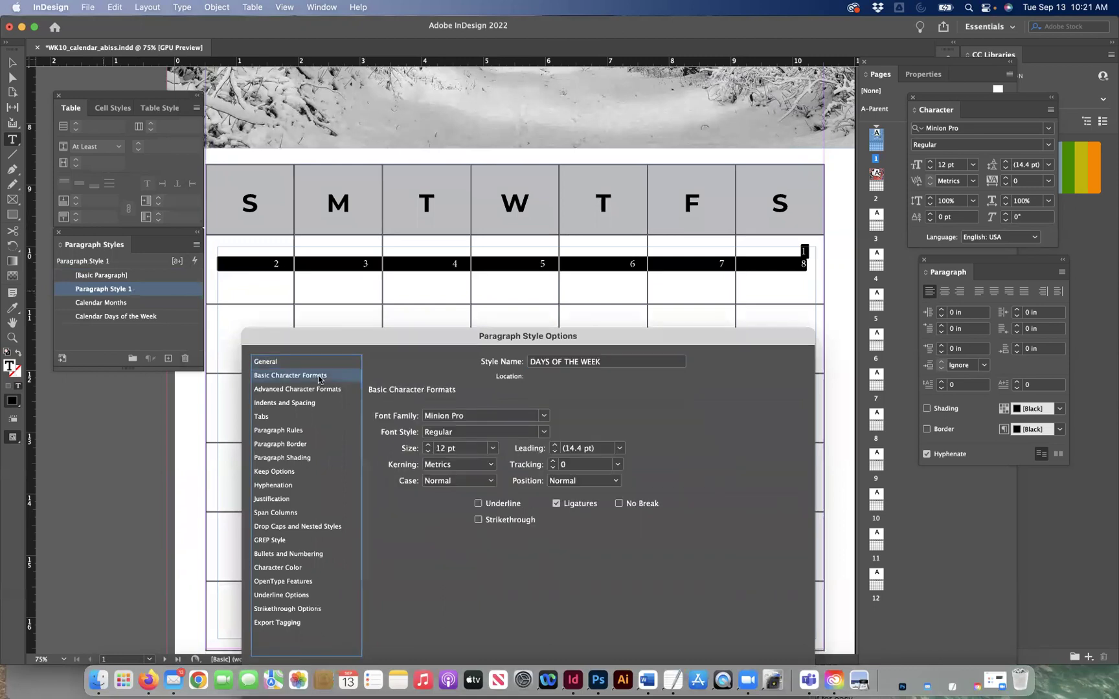
pyautogui.click(467, 414)
pyautogui.press('super+a')
pyautogui.write('Mo')
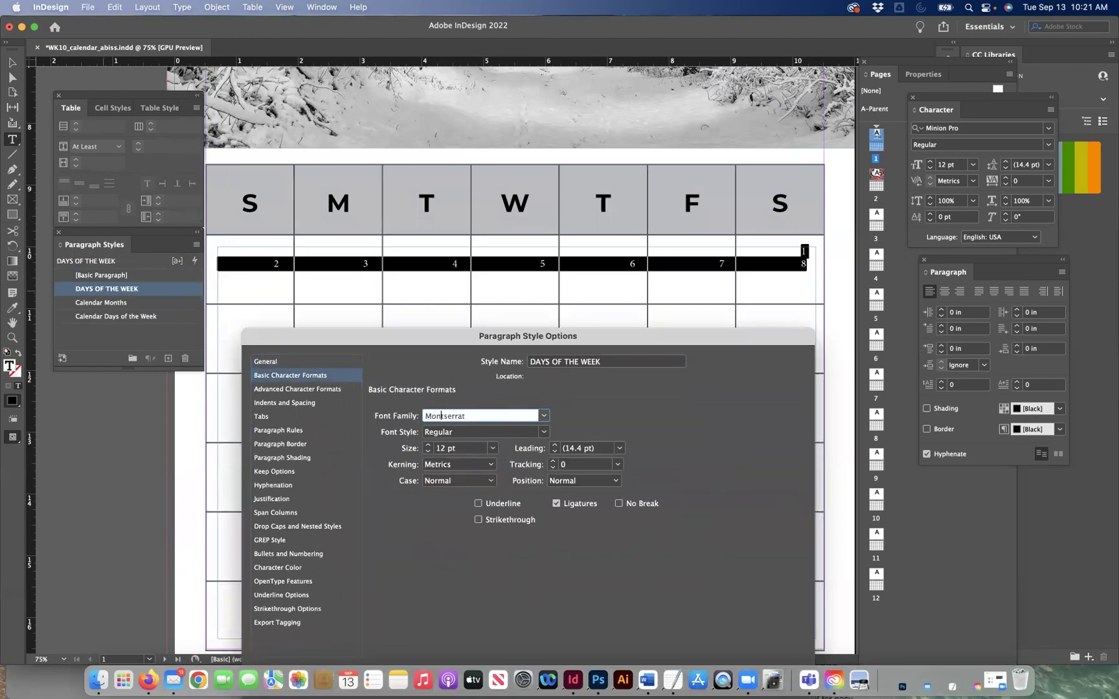
# - Raise the style's font size to 24 pt
pyautogui.click(428, 446)
pyautogui.click(428, 446)
pyautogui.click(428, 446)
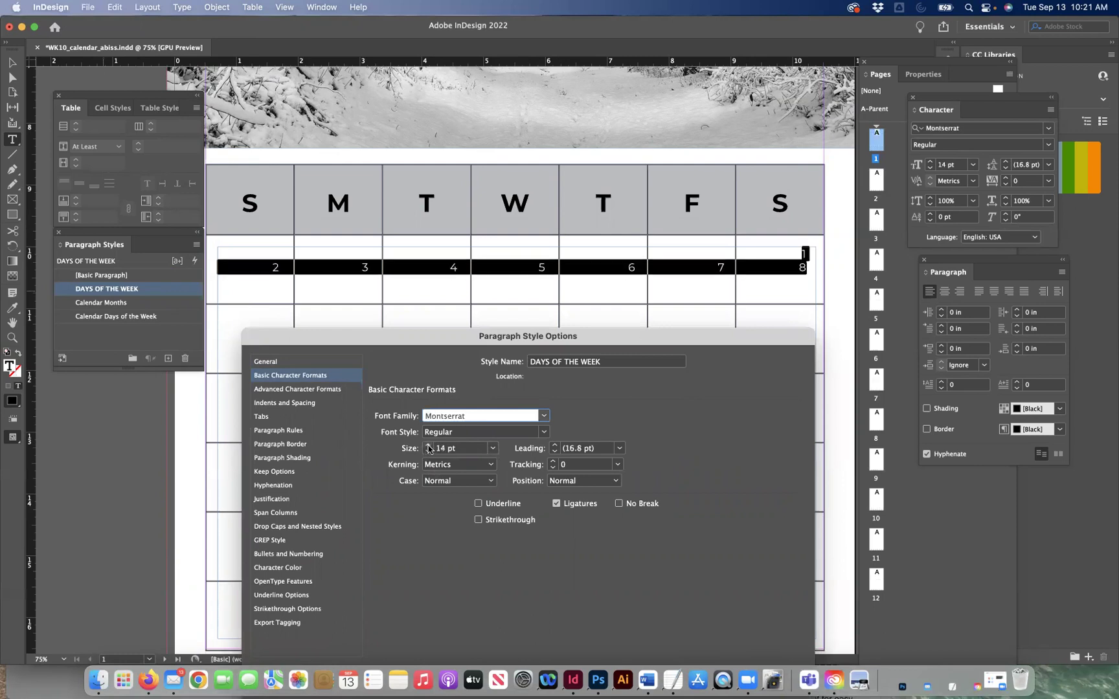
pyautogui.click(428, 446)
pyautogui.click(428, 446)
pyautogui.click(428, 446)
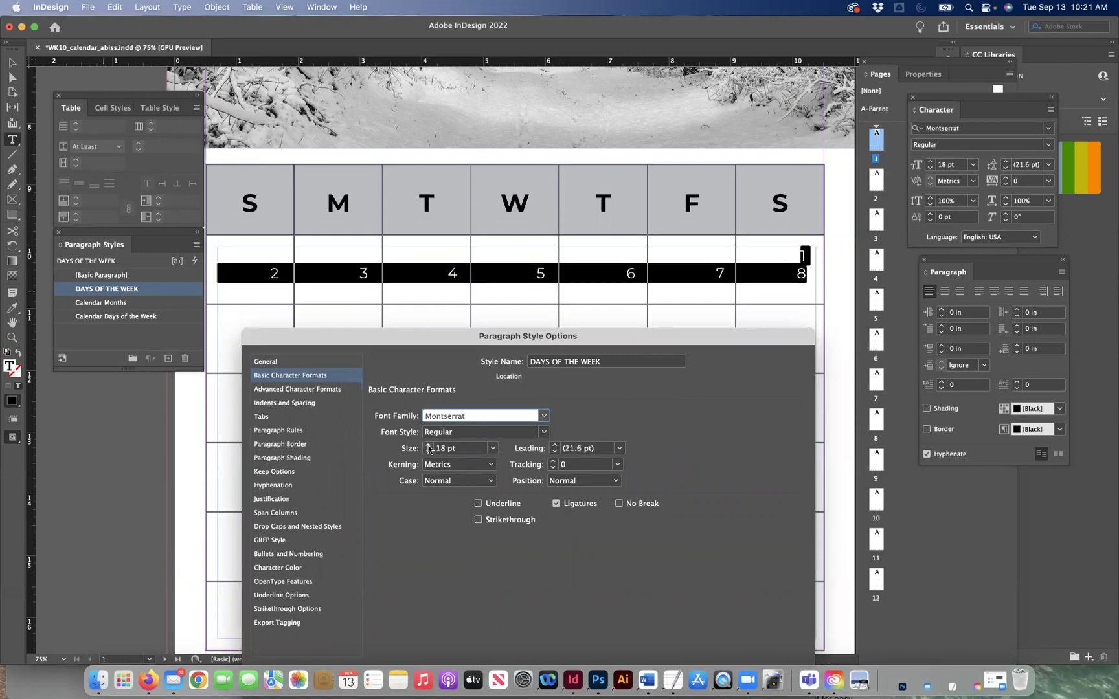
pyautogui.click(428, 445)
pyautogui.click(428, 446)
pyautogui.click(428, 445)
pyautogui.click(428, 445)
pyautogui.click(428, 445)
pyautogui.click(428, 445)
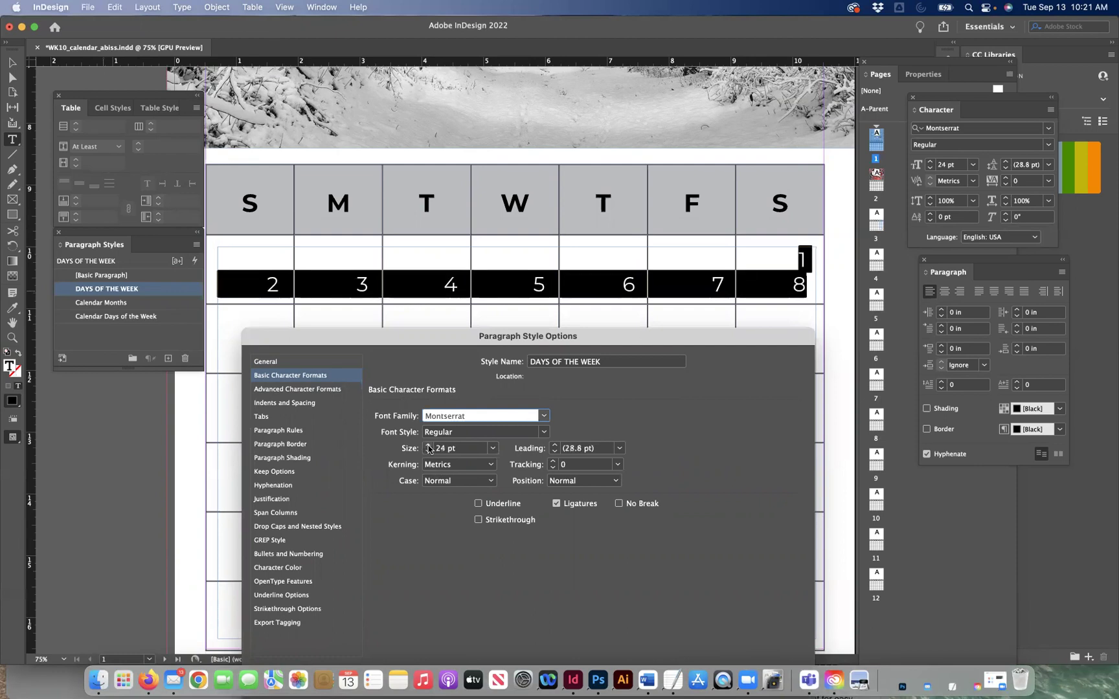
pyautogui.click(428, 445)
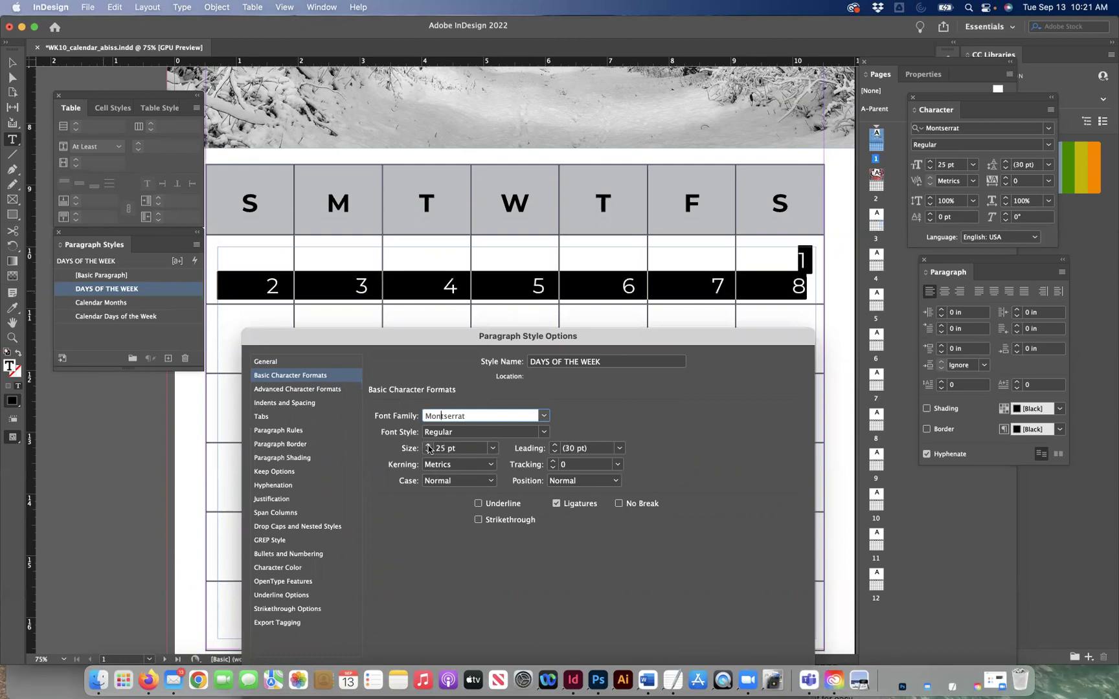
# - Set the style's Space After to 0.5625 in and its alignment to Right
pyautogui.moveTo(328, 343); pyautogui.dragTo(468, 345)
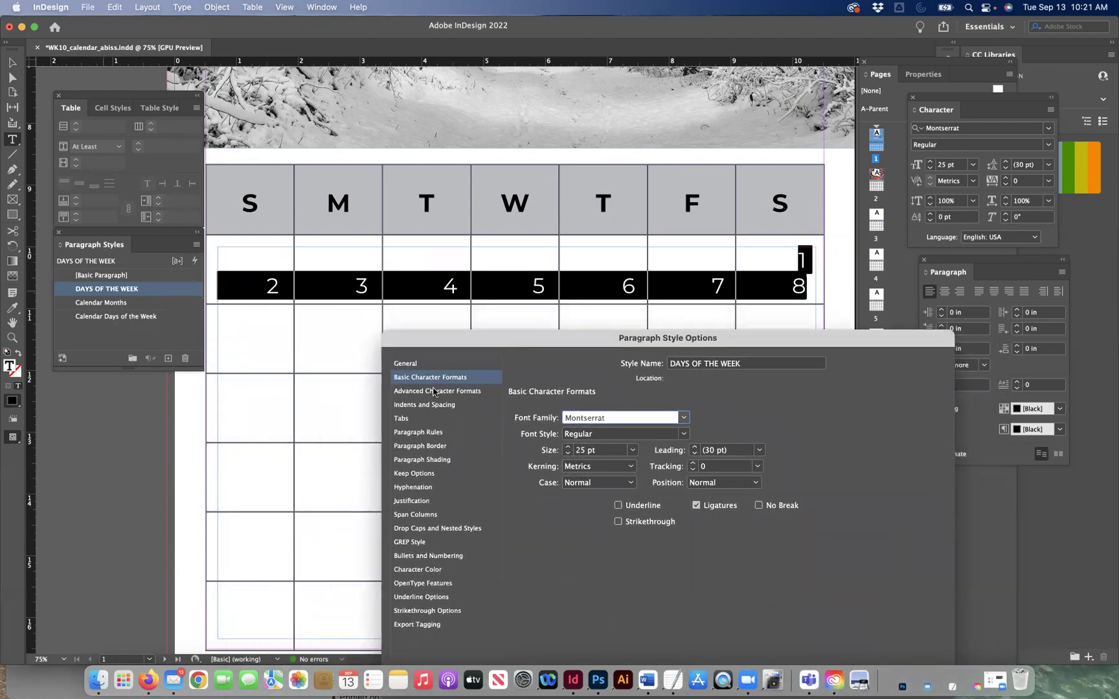
pyautogui.click(434, 406)
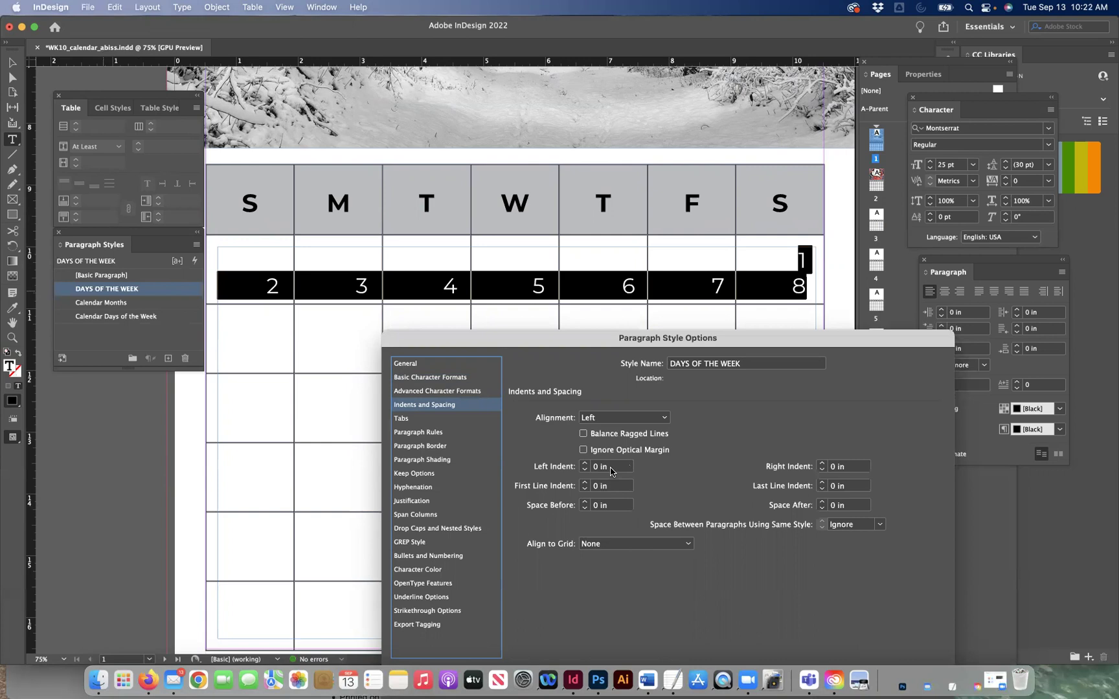
pyautogui.click(822, 502)
pyautogui.click(822, 502)
pyautogui.click(822, 501)
pyautogui.click(822, 502)
pyautogui.click(822, 502)
pyautogui.click(821, 502)
pyautogui.click(822, 501)
pyautogui.click(821, 502)
pyautogui.click(822, 502)
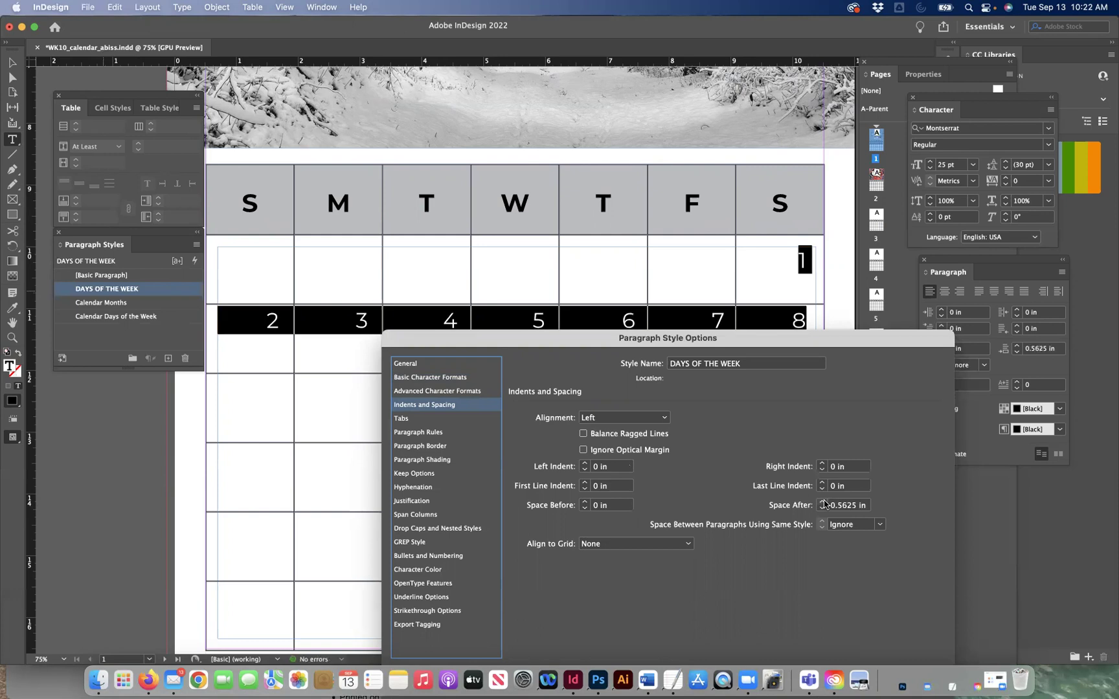
pyautogui.click(648, 418)
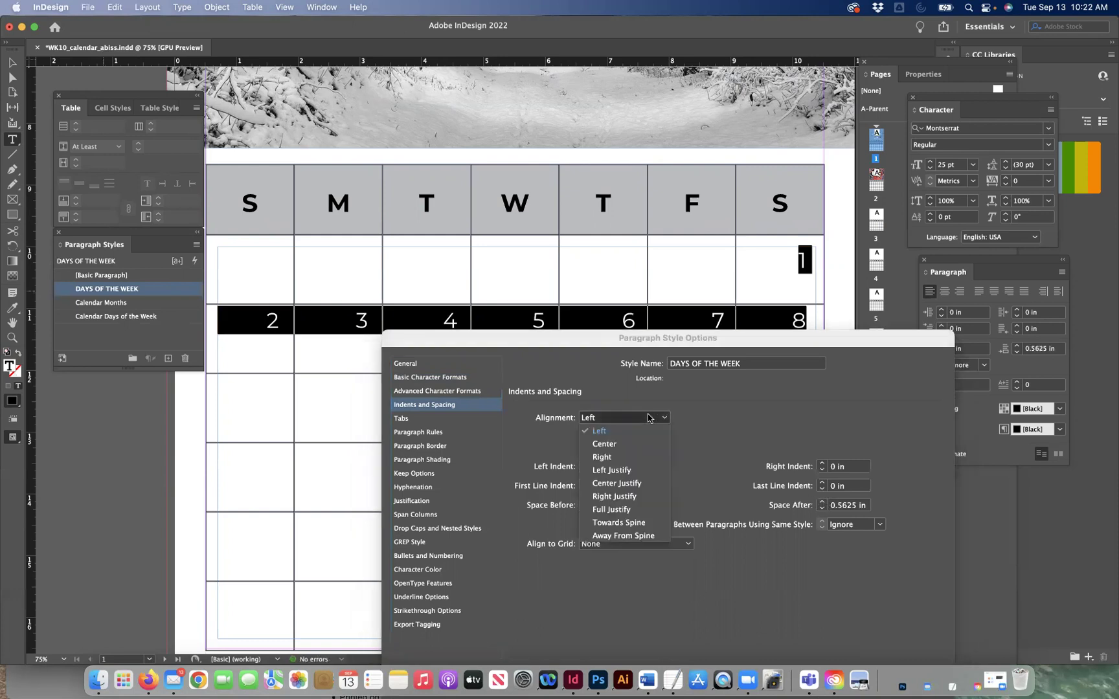
pyautogui.click(641, 458)
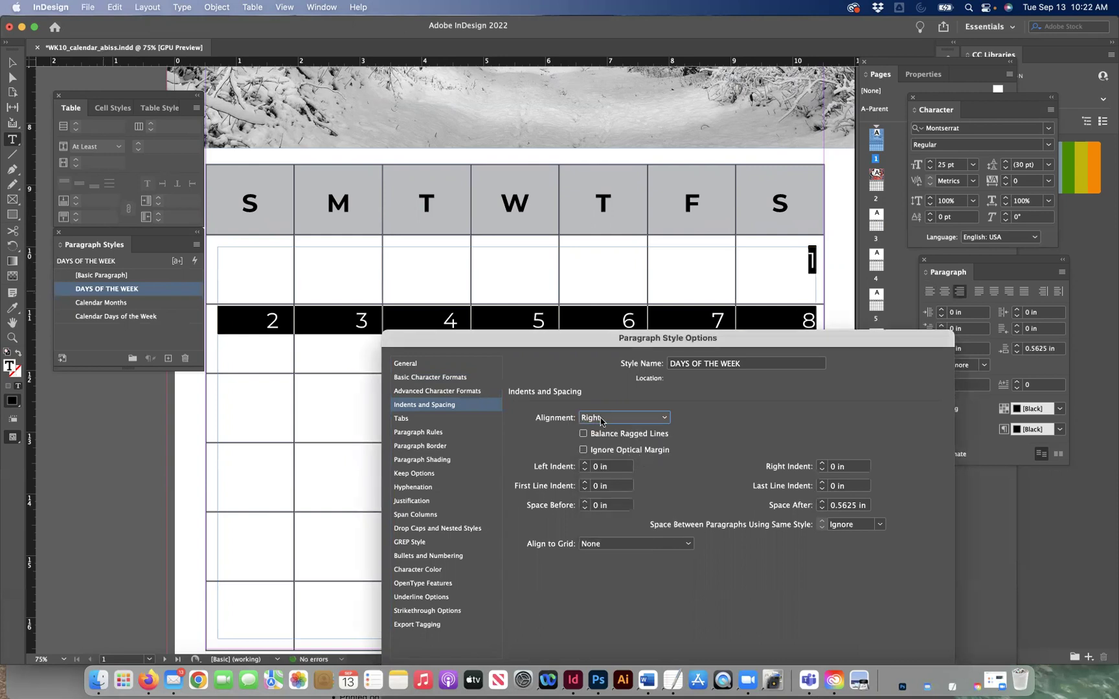
# - Adjust Space After back to 0.5 in and confirm the style
pyautogui.click(822, 502)
pyautogui.click(822, 509)
pyautogui.click(821, 510)
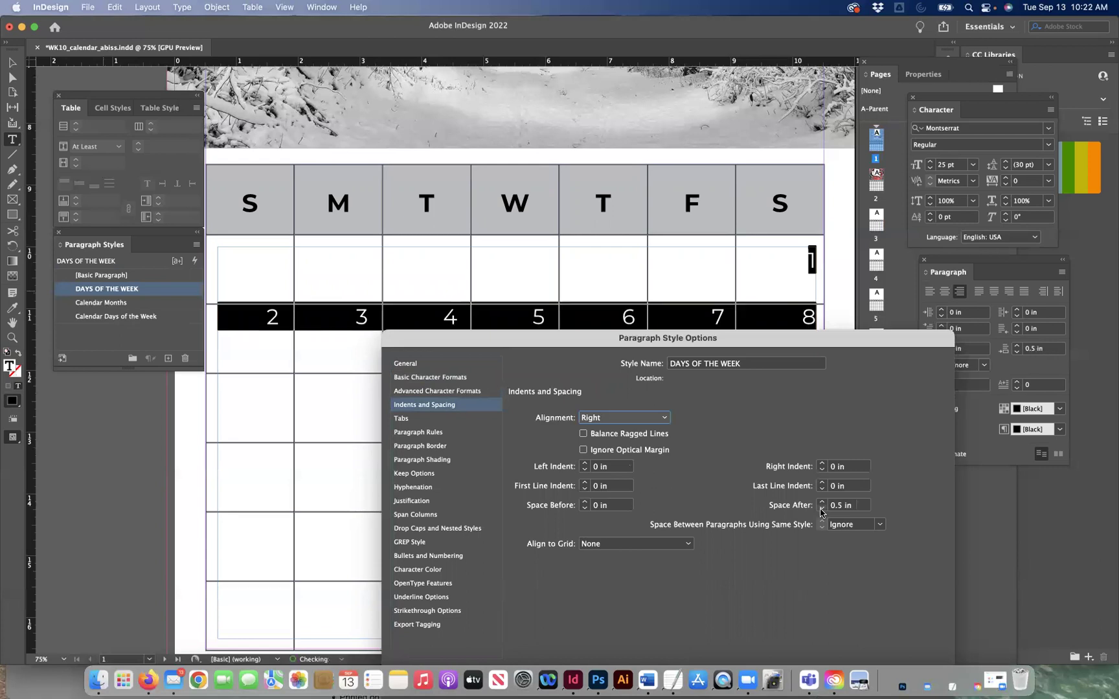
pyautogui.moveTo(772, 333); pyautogui.dragTo(733, 153)
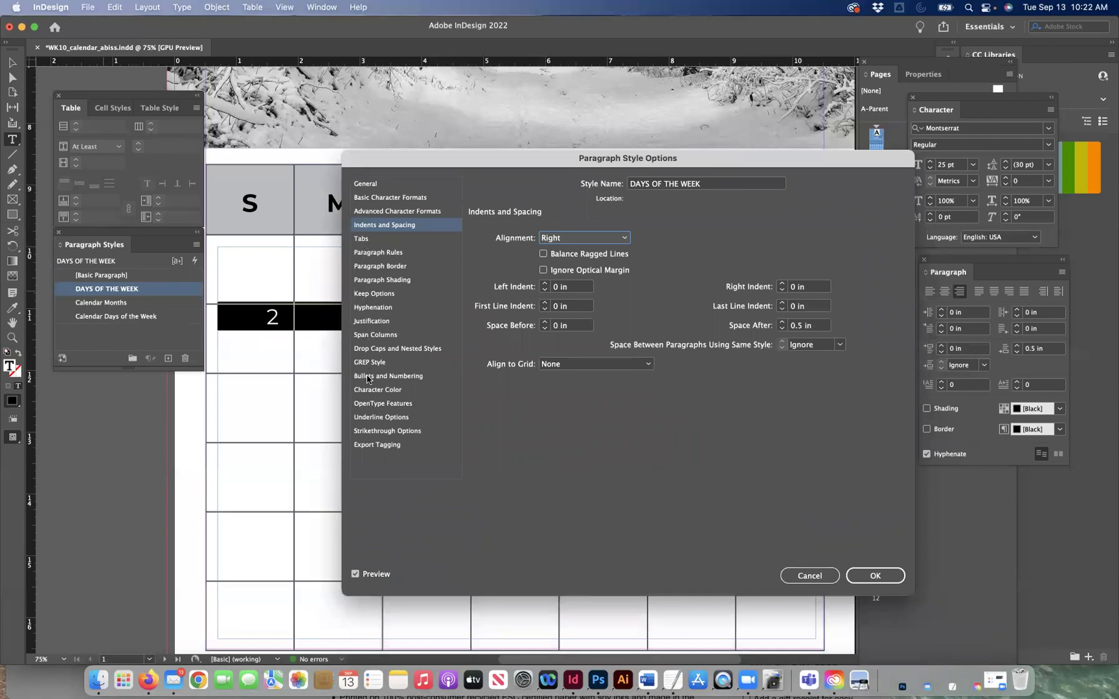
pyautogui.click(870, 575)
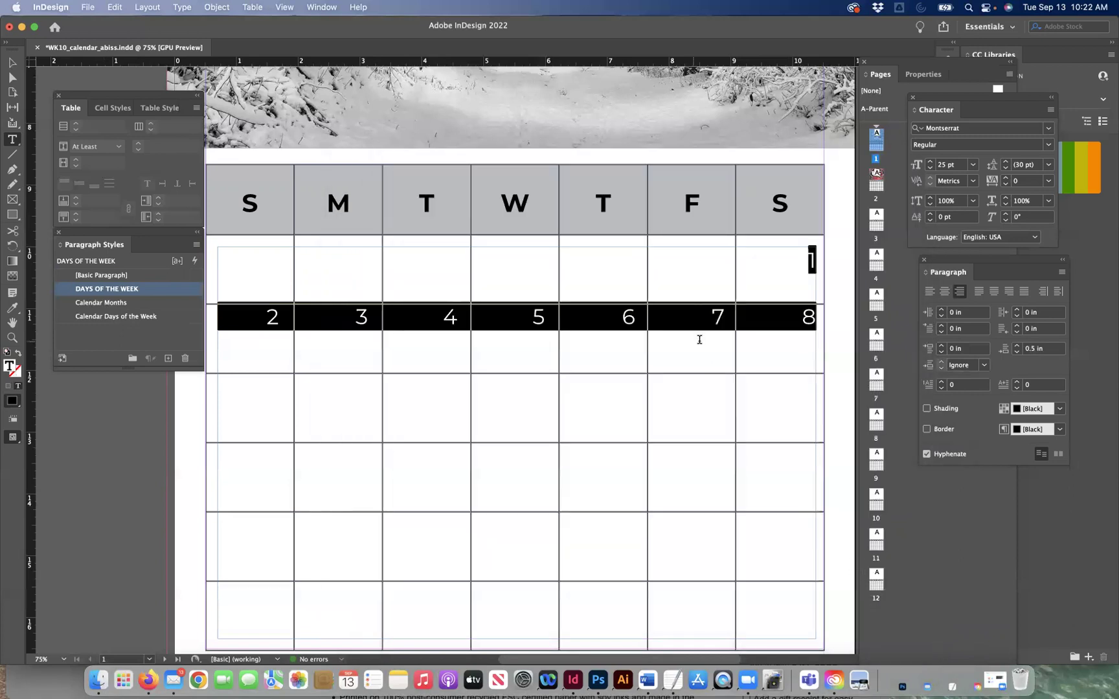
pyautogui.click(811, 321)
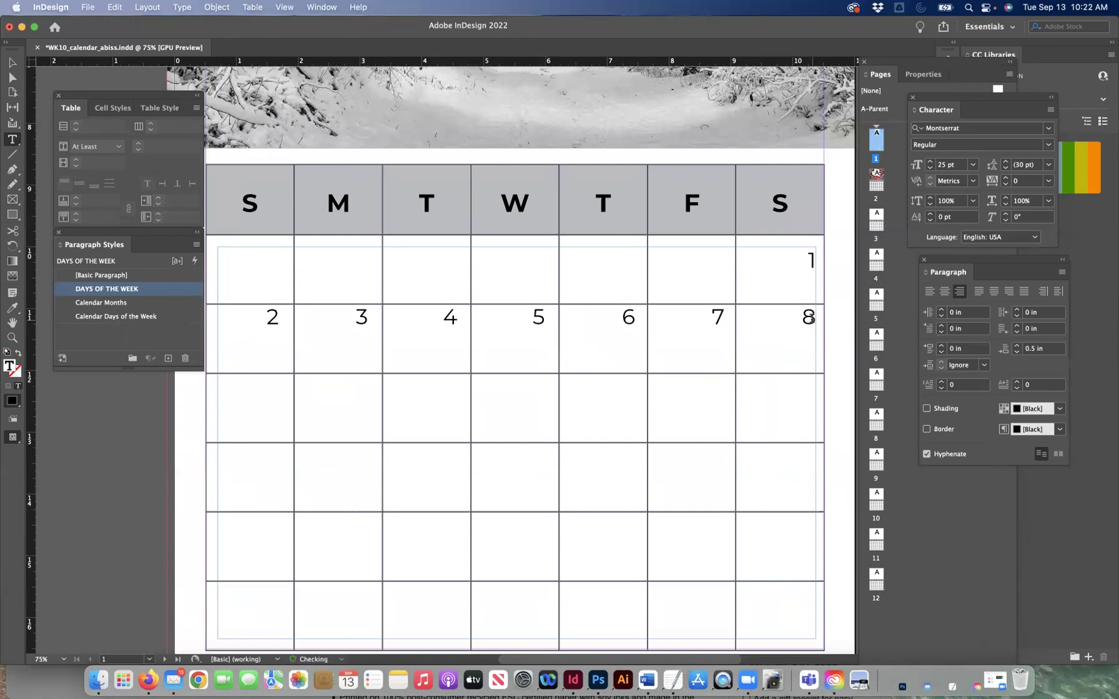
pyautogui.press('Return')
pyautogui.keyDown('shift'); pyautogui.click(808, 259); pyautogui.keyUp('shift')
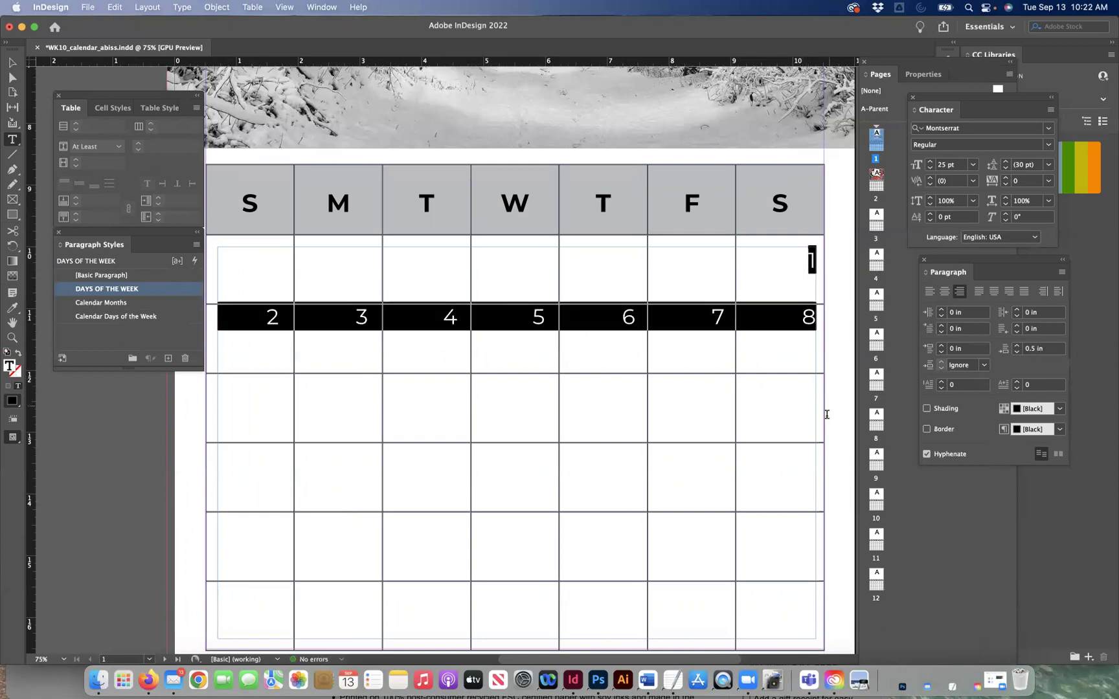
pyautogui.doubleClick(809, 317)
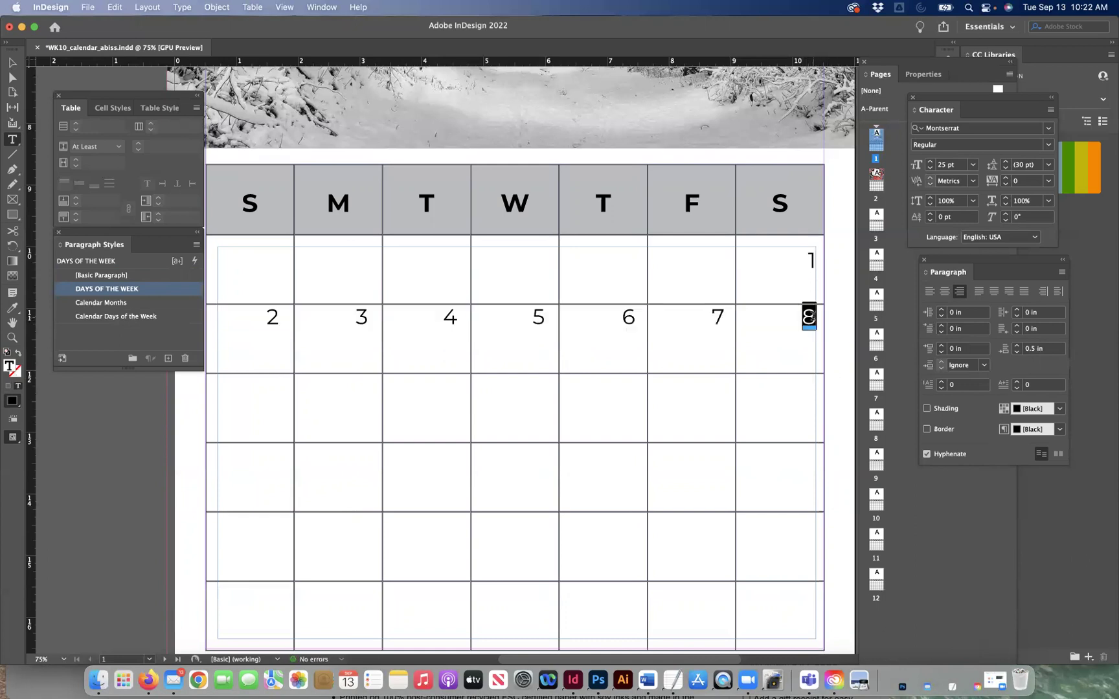
pyautogui.write('8')
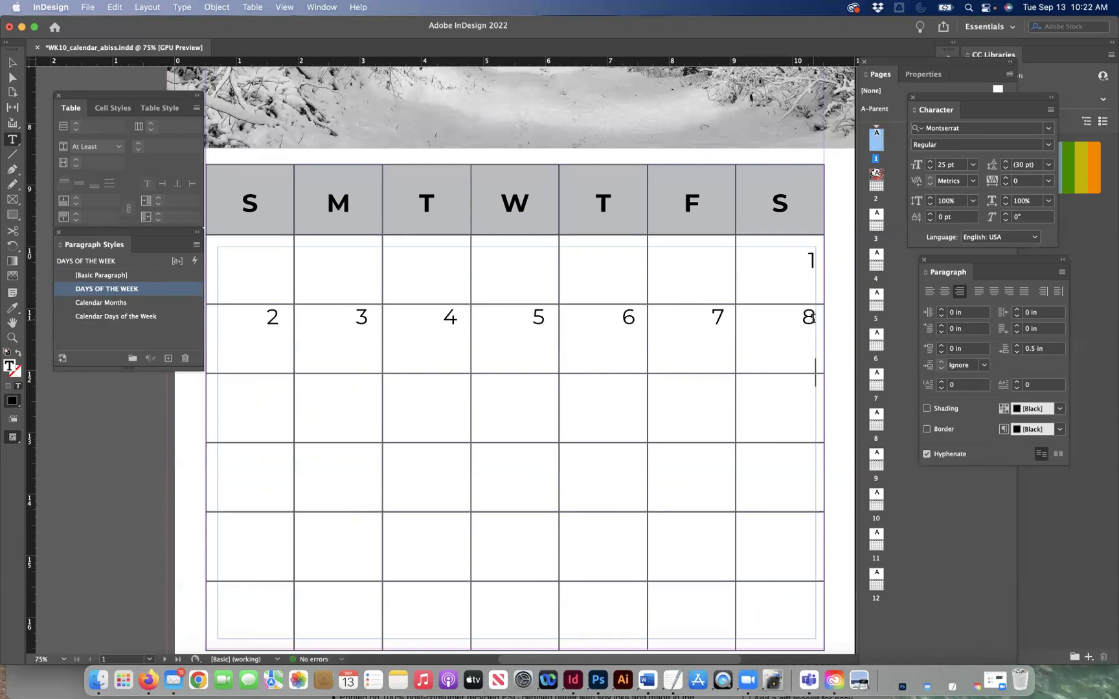
pyautogui.write('9')
pyautogui.press('BackSpace')
pyautogui.click(815, 316)
pyautogui.click(815, 373)
pyautogui.click(816, 317)
pyautogui.press('super+3')
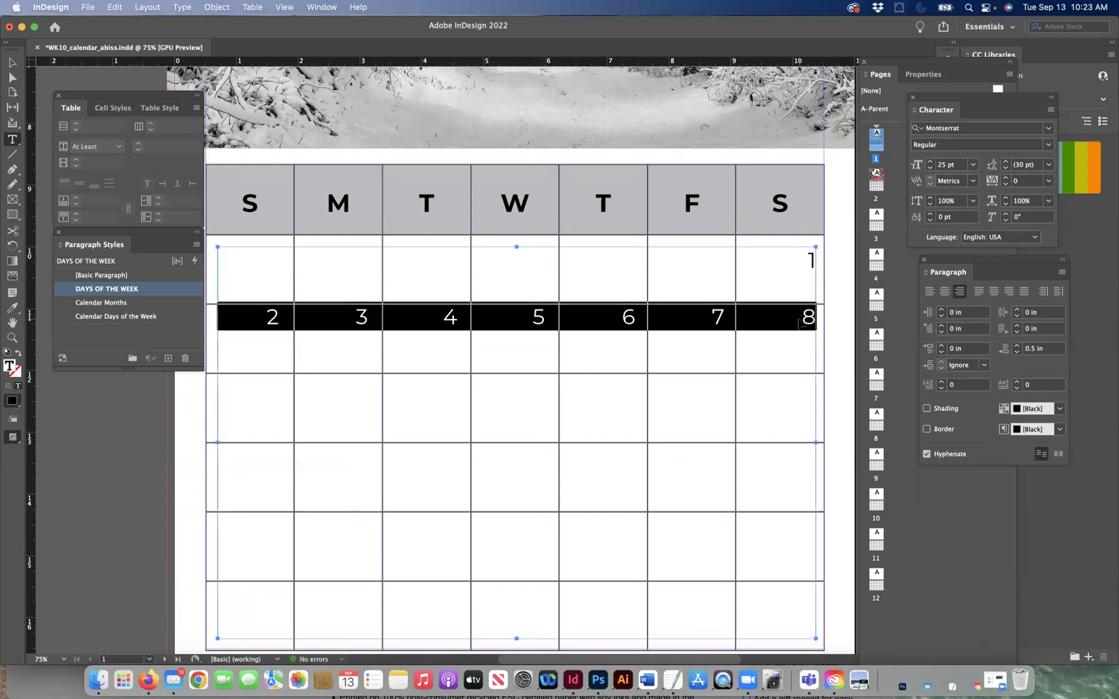
pyautogui.hotkey('shift', 'Up')
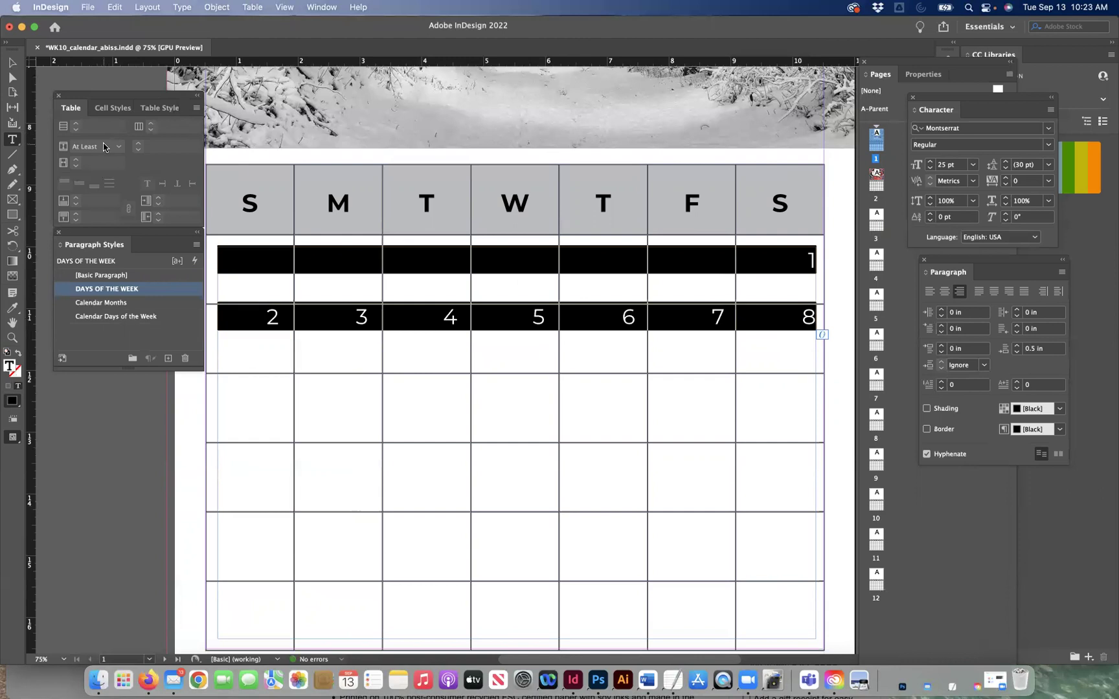
# - Set the DAYS OF THE WEEK style's Indents and Spacing alignment to Left and confirm
pyautogui.doubleClick(170, 289)
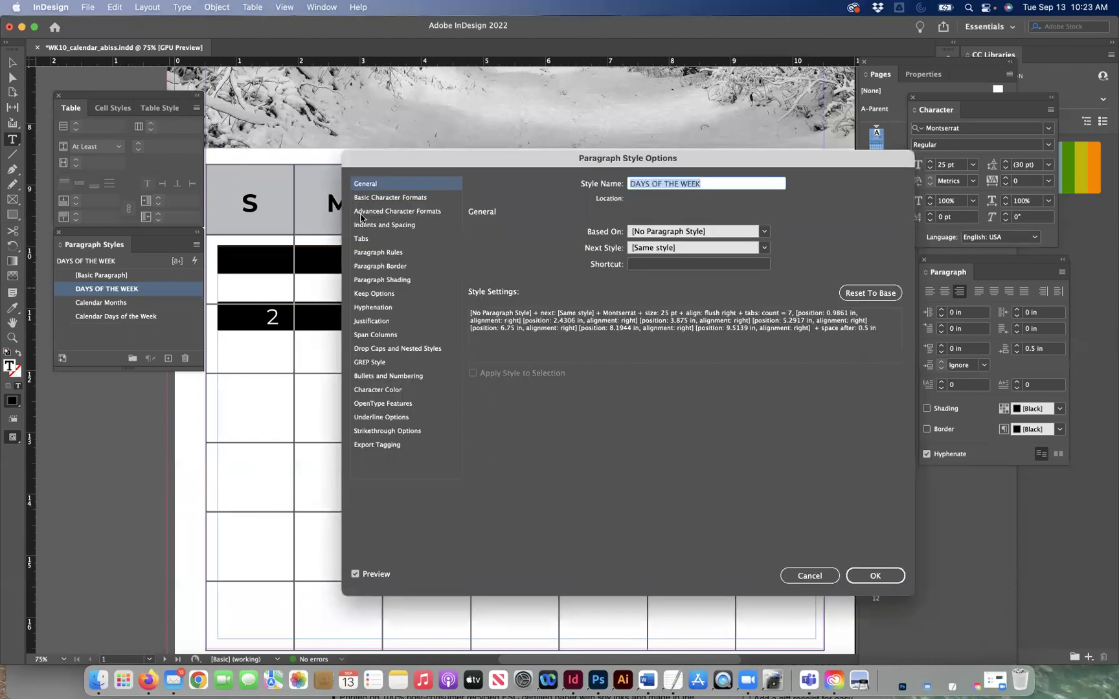
pyautogui.click(362, 239)
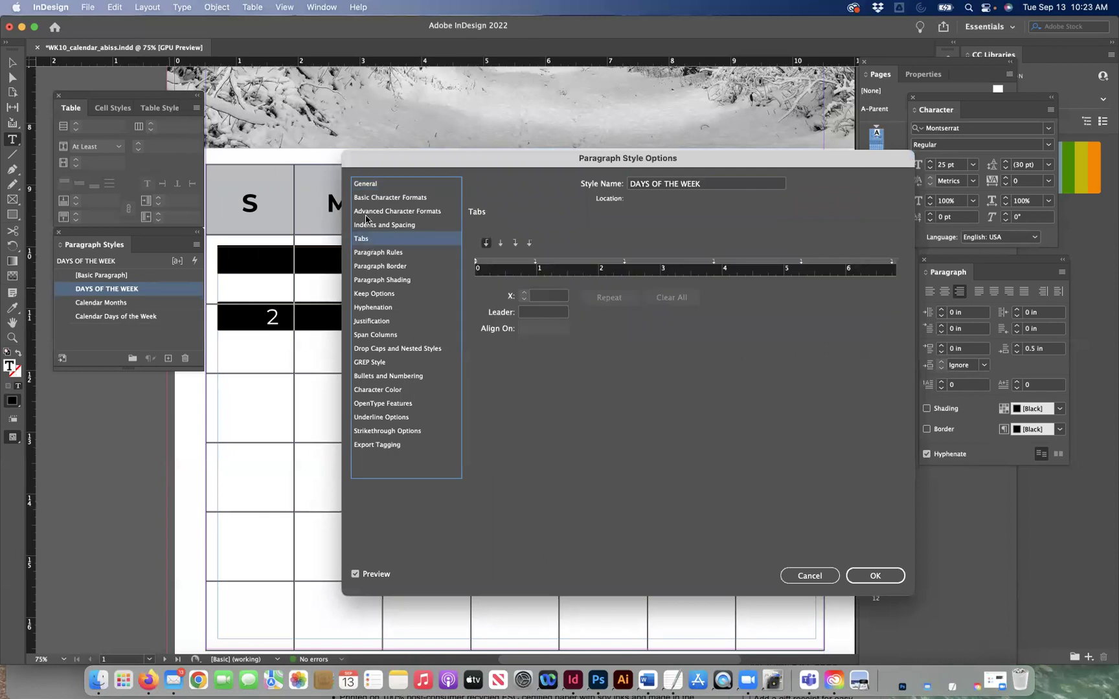
pyautogui.click(365, 198)
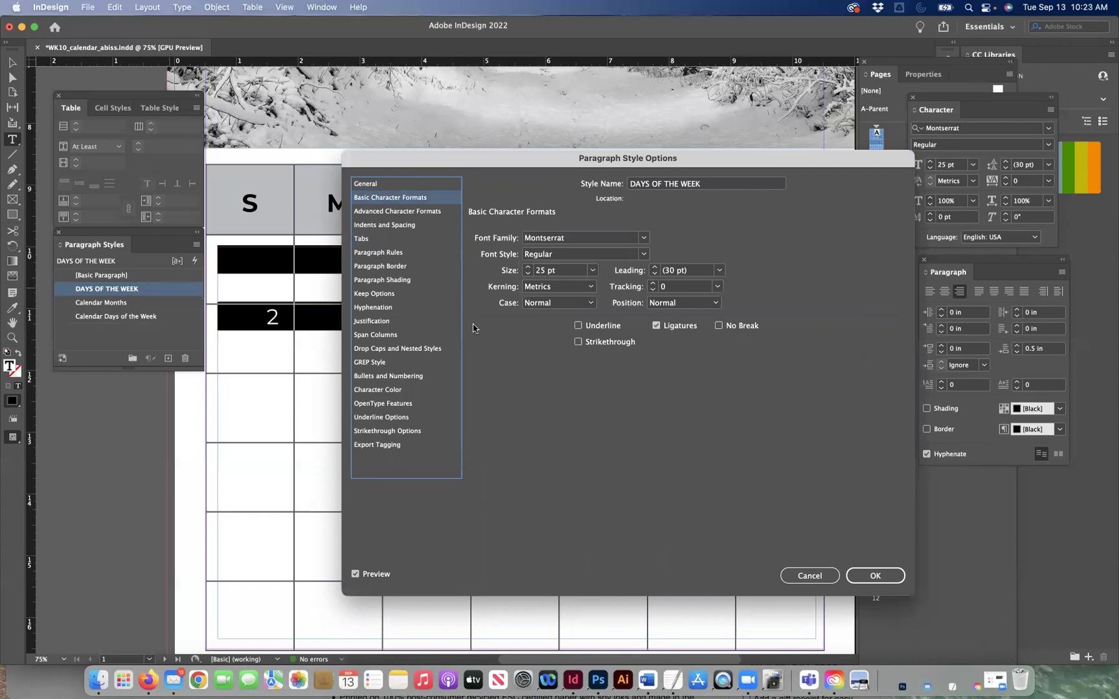
pyautogui.click(402, 211)
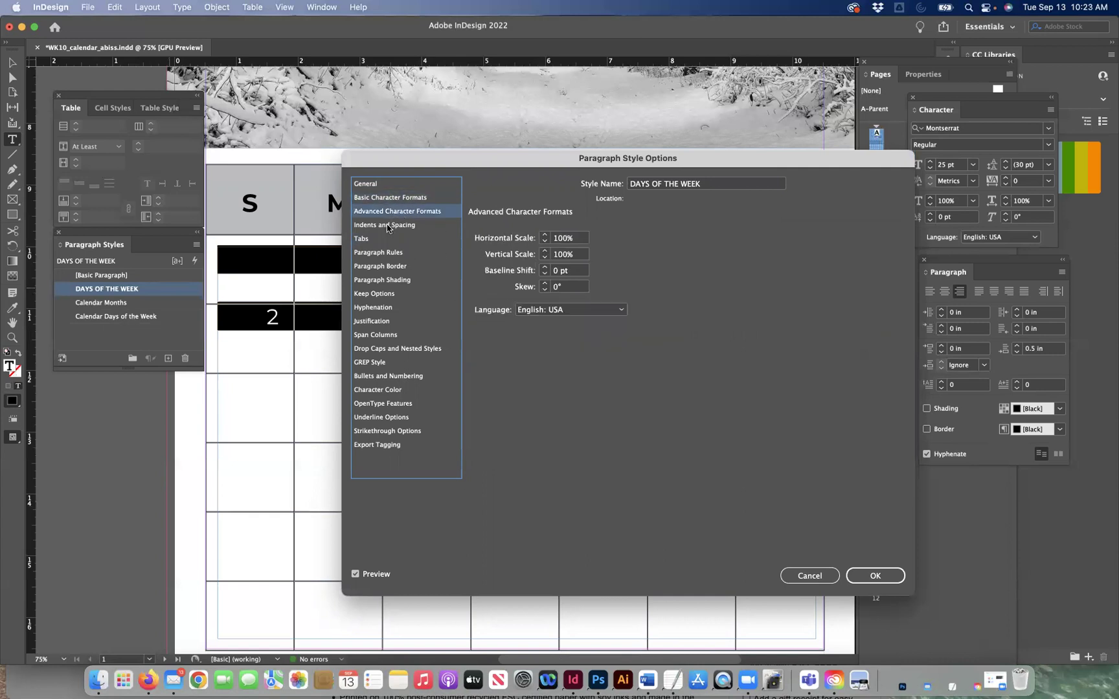
pyautogui.click(387, 226)
pyautogui.click(585, 238)
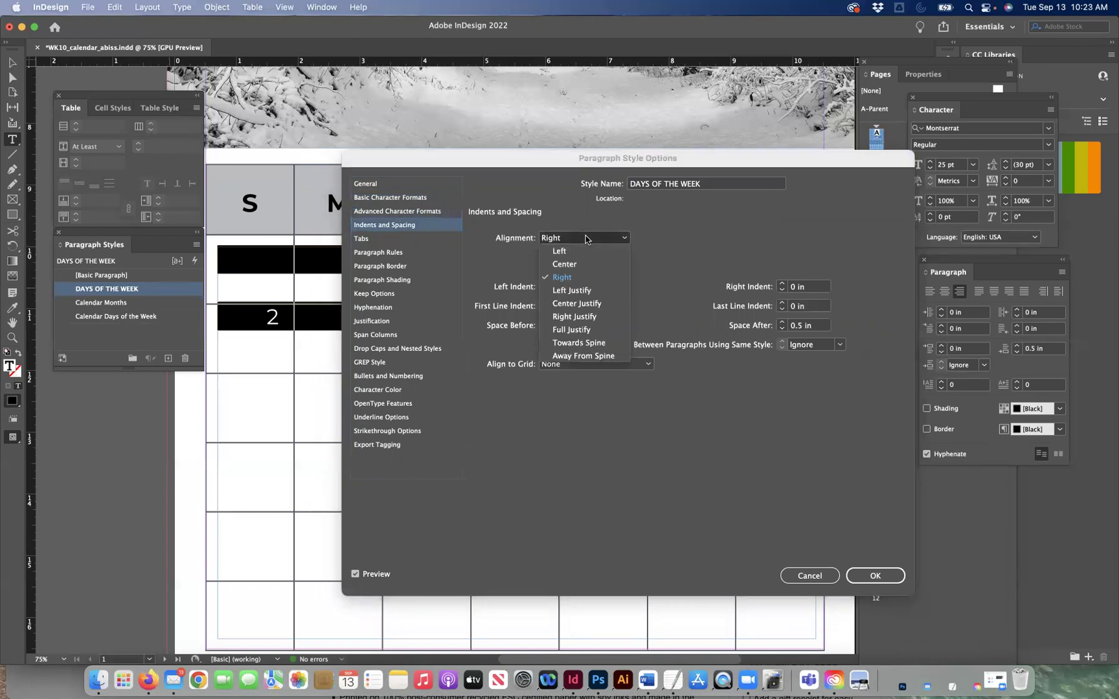
pyautogui.click(585, 251)
pyautogui.click(874, 576)
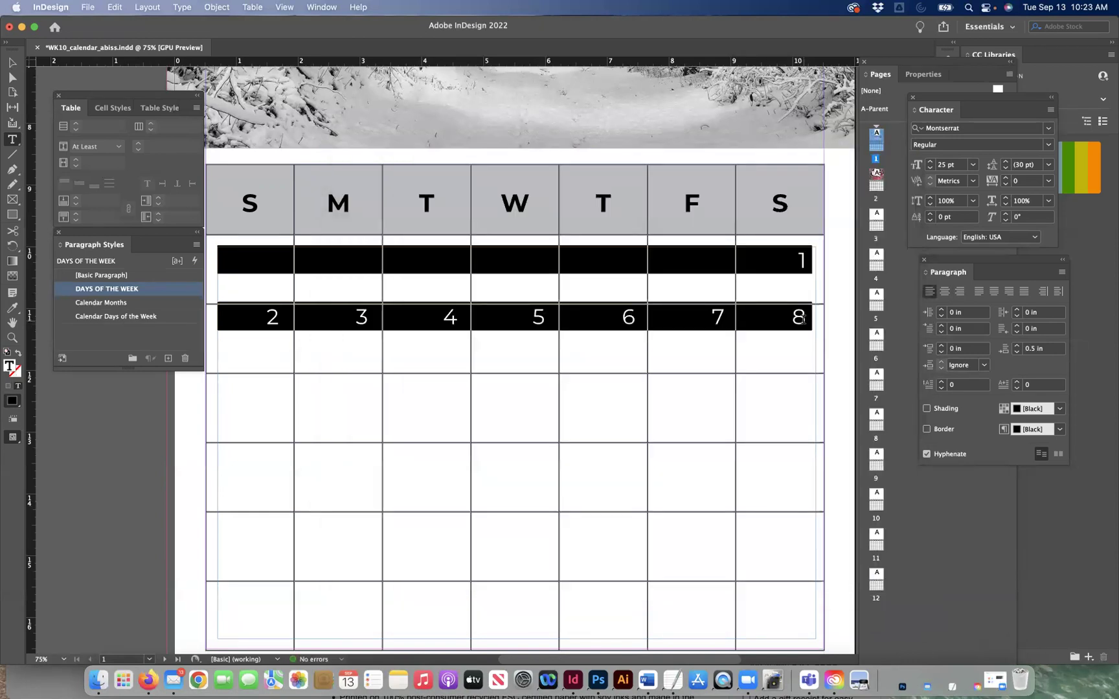
pyautogui.click(803, 318)
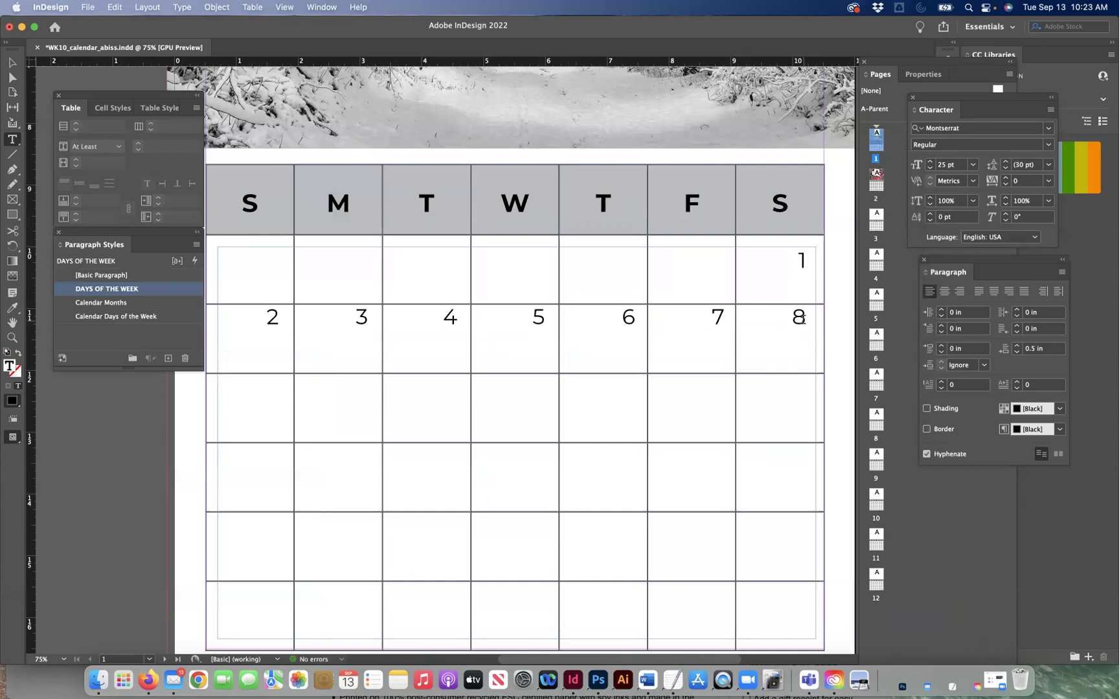
# - Type the second week's dates 9 through 15, tab-separated
pyautogui.press('super+shift+r')
pyautogui.write('9')
pyautogui.press('Tab')
pyautogui.write('10')
pyautogui.press('Tab')
pyautogui.write('11')
pyautogui.press('Tab')
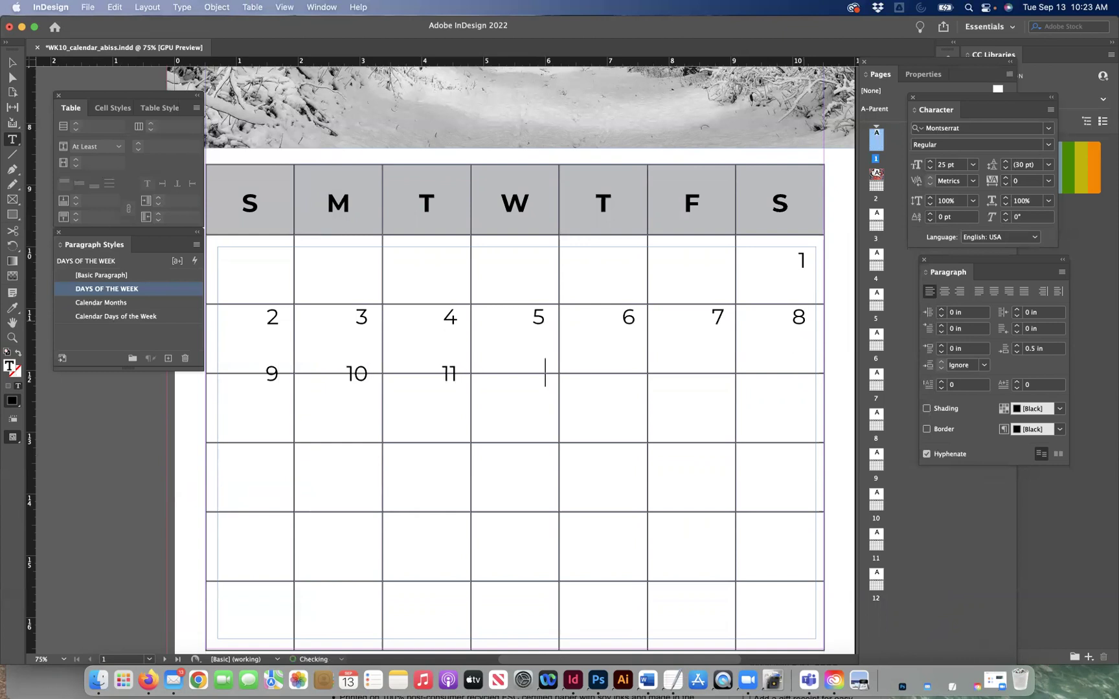
pyautogui.write('12')
pyautogui.press('Tab')
pyautogui.write('13')
pyautogui.press('Tab')
pyautogui.write('14')
pyautogui.press('Tab')
pyautogui.write('15')
# - Type the third week's dates 16 through 22
pyautogui.press('Tab')
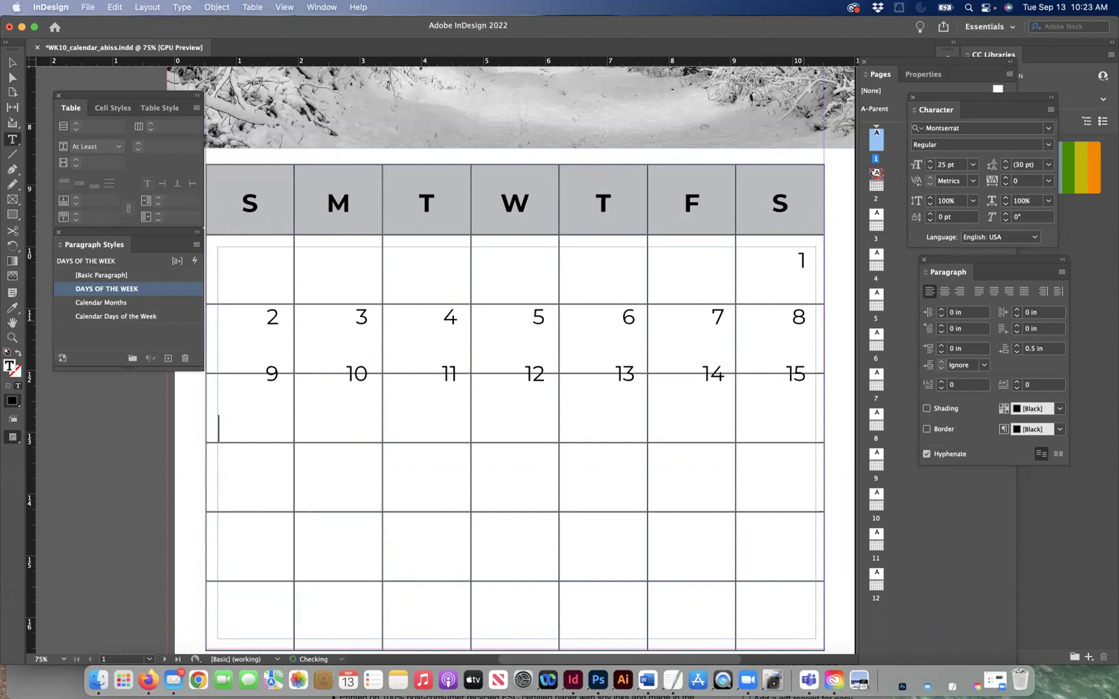
pyautogui.write('16')
pyautogui.press('Tab')
pyautogui.write('17')
pyautogui.press('Tab')
pyautogui.write('18')
pyautogui.press('Tab')
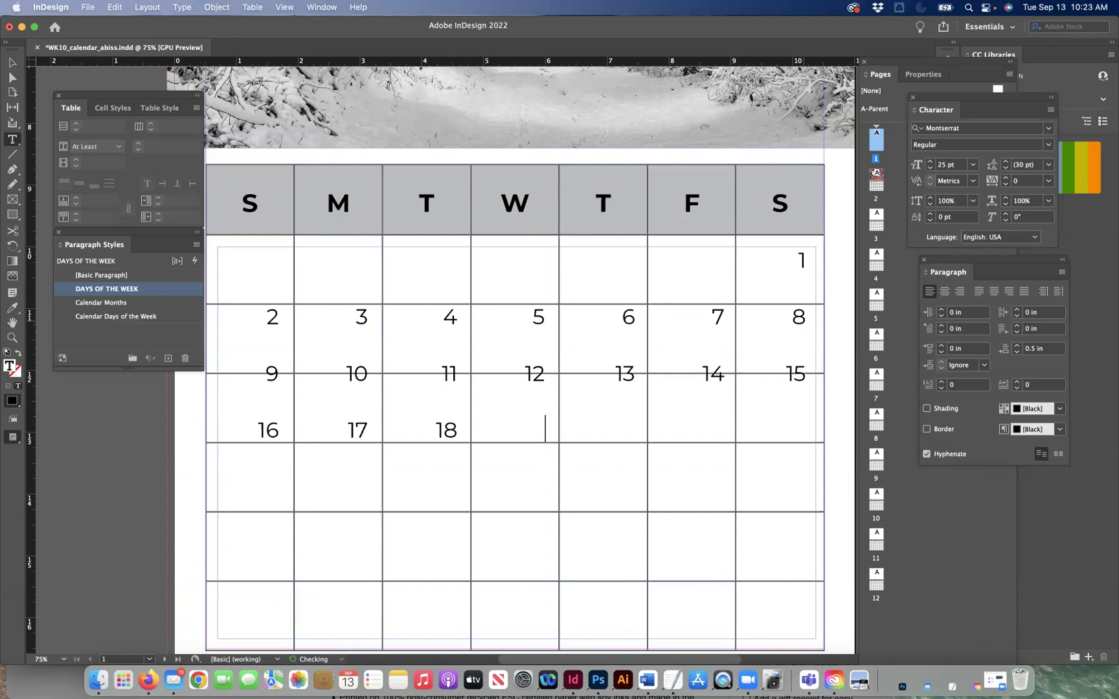
pyautogui.write('19')
pyautogui.press('Tab')
pyautogui.write('20')
pyautogui.press('Tab')
pyautogui.write('21')
pyautogui.press('Tab')
pyautogui.write('22')
# - Type dates 23 through 29 and the last week's 30 and 31, fixing typos
pyautogui.press('Tab')
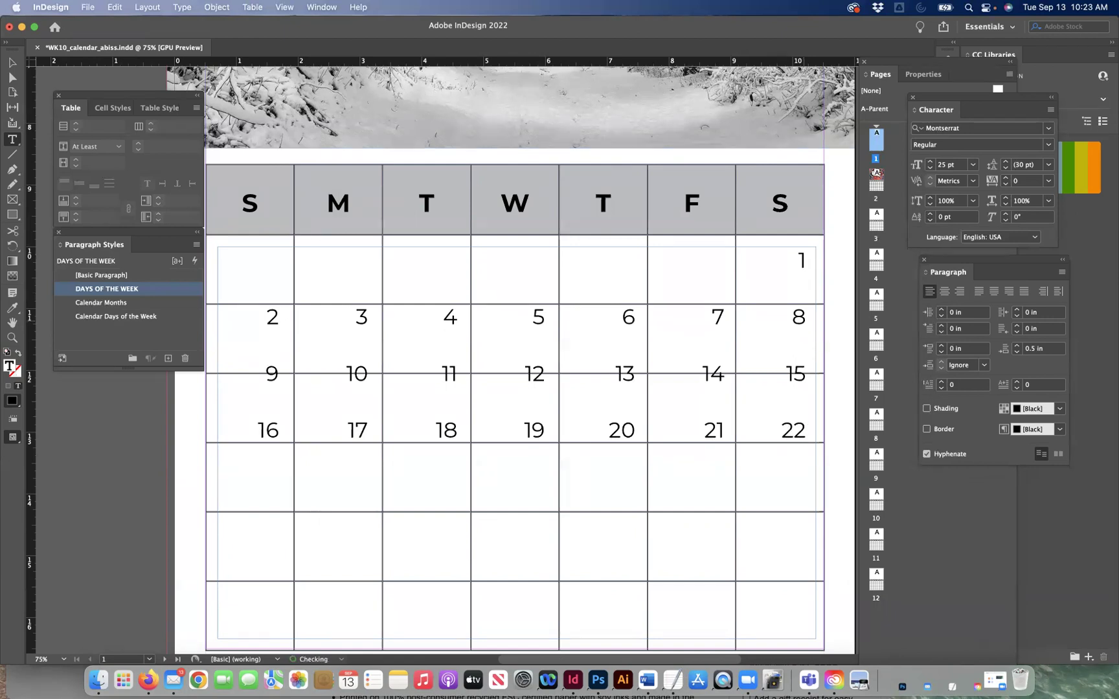
pyautogui.write('23')
pyautogui.press('Tab')
pyautogui.write('23')
pyautogui.press('BackSpace')
pyautogui.write('4')
pyautogui.press('Tab')
pyautogui.write('25')
pyautogui.write('26')
pyautogui.press('Tab')
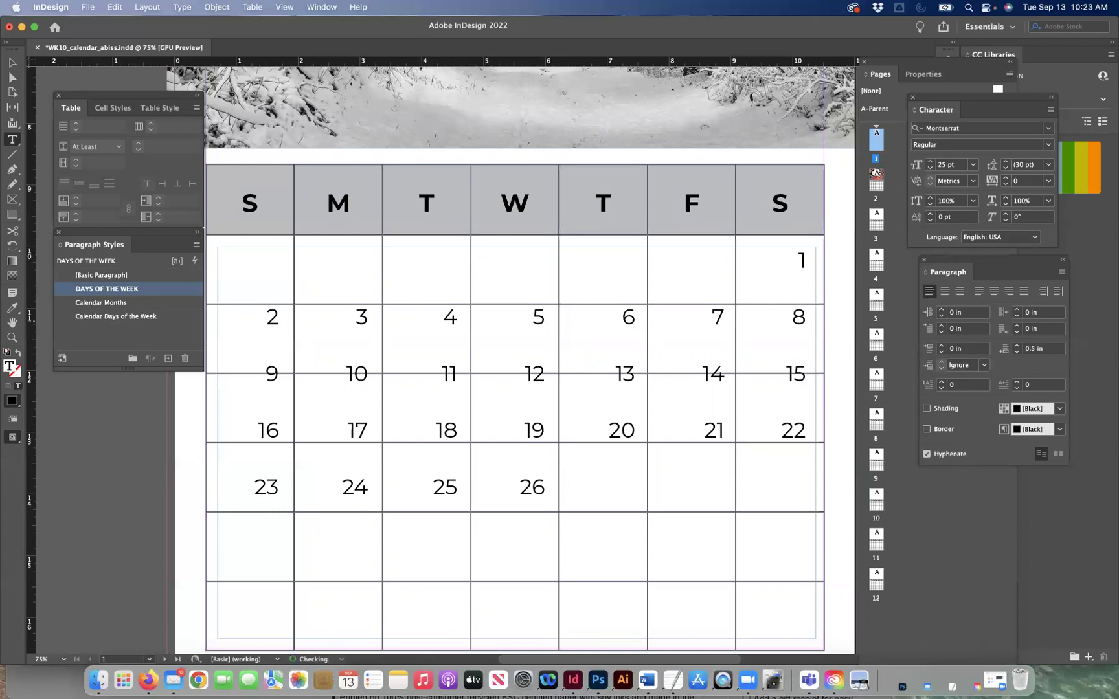
pyautogui.write('27')
pyautogui.press('Tab')
pyautogui.write('28')
pyautogui.press('Tab')
pyautogui.write('29')
pyautogui.press('Tab')
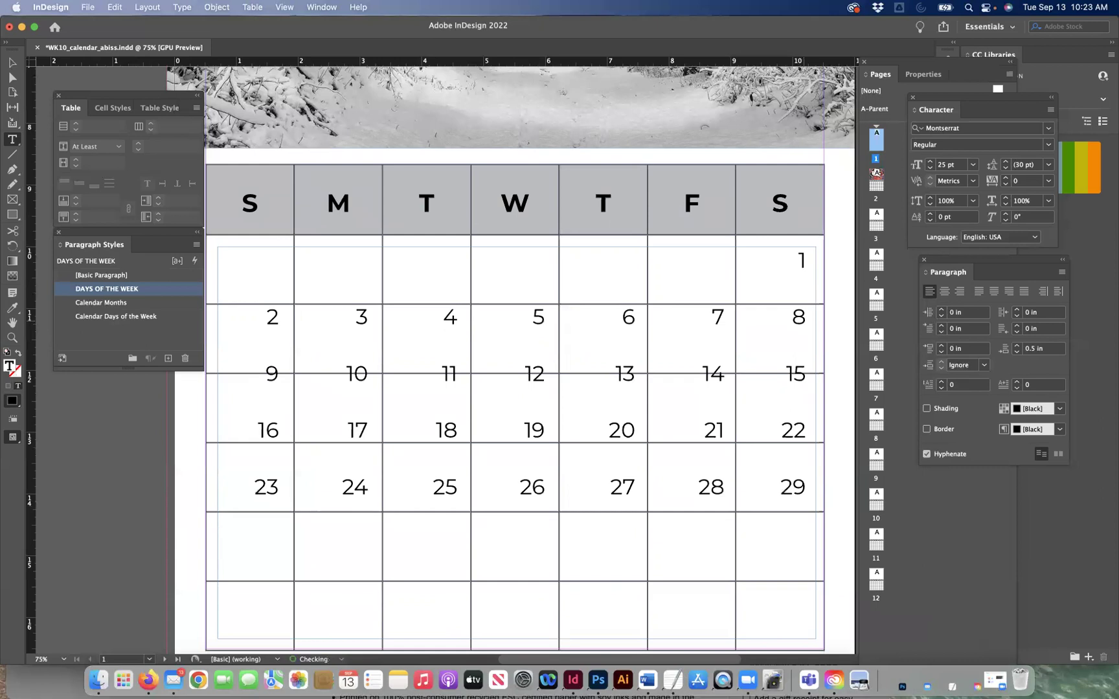
pyautogui.write('30')
pyautogui.press('Tab')
pyautogui.write('2')
pyautogui.press('BackSpace')
pyautogui.write('31')
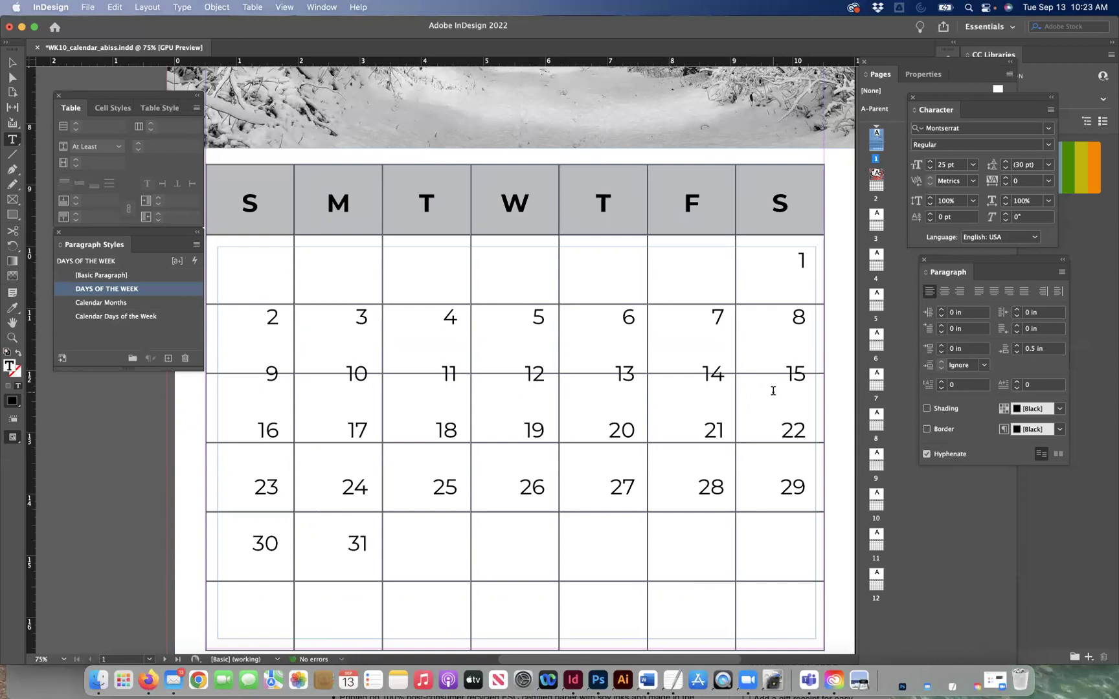
pyautogui.scroll(-3, 773, 390)
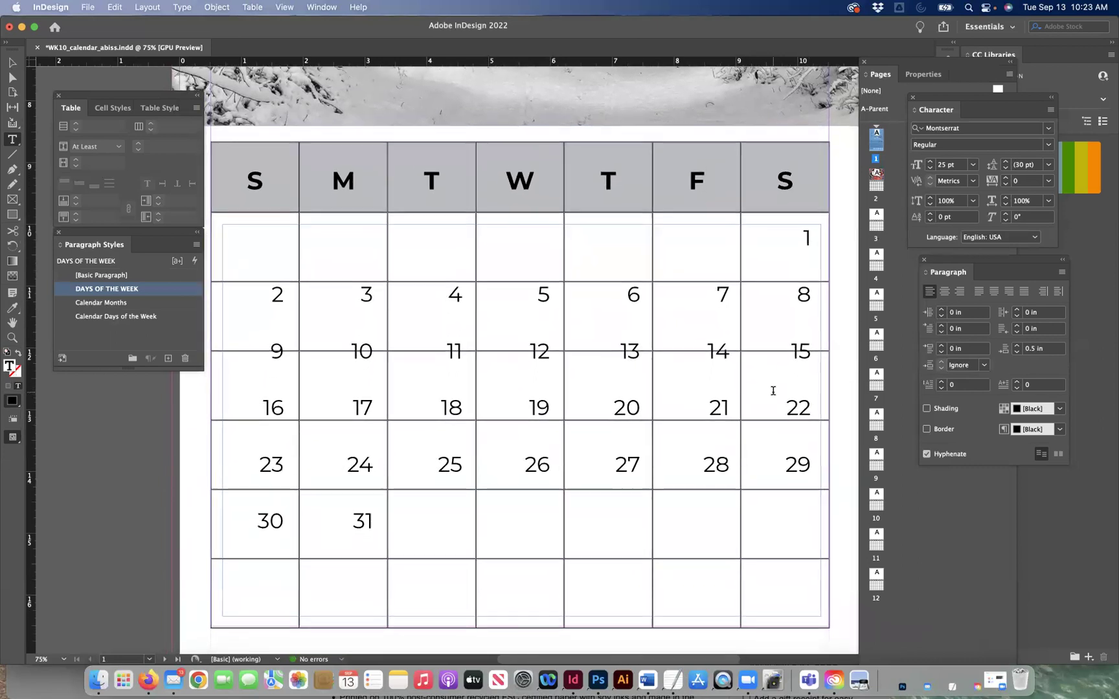
# - Raise the top of the calendar text frame slightly
pyautogui.press('Escape')
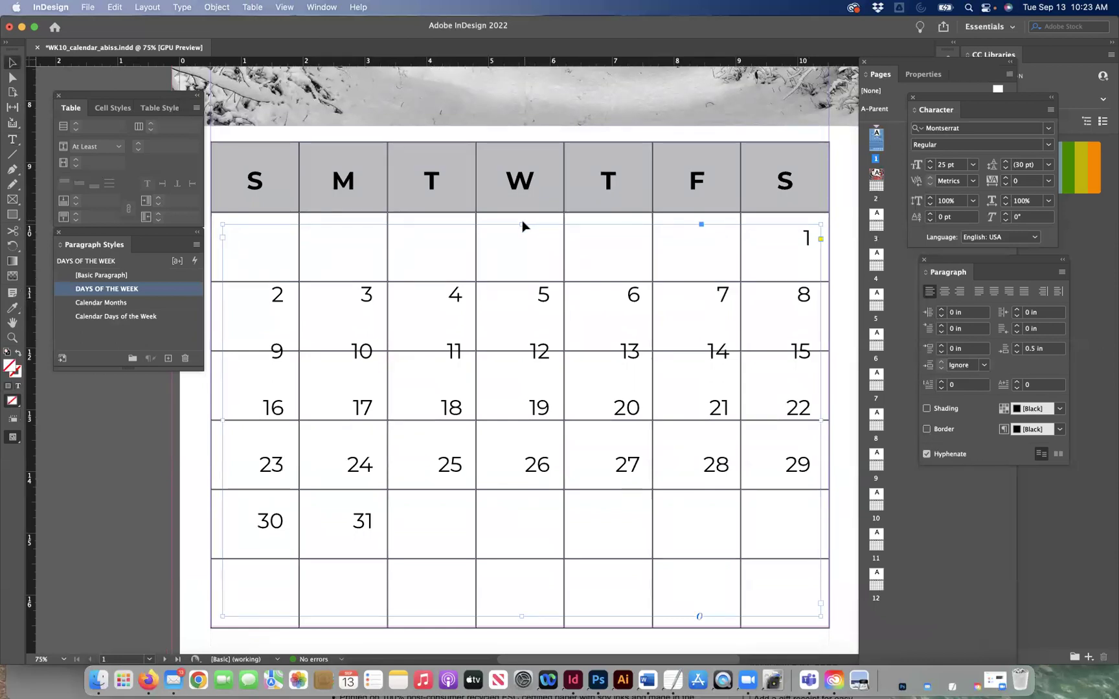
pyautogui.moveTo(523, 223); pyautogui.dragTo(523, 217)
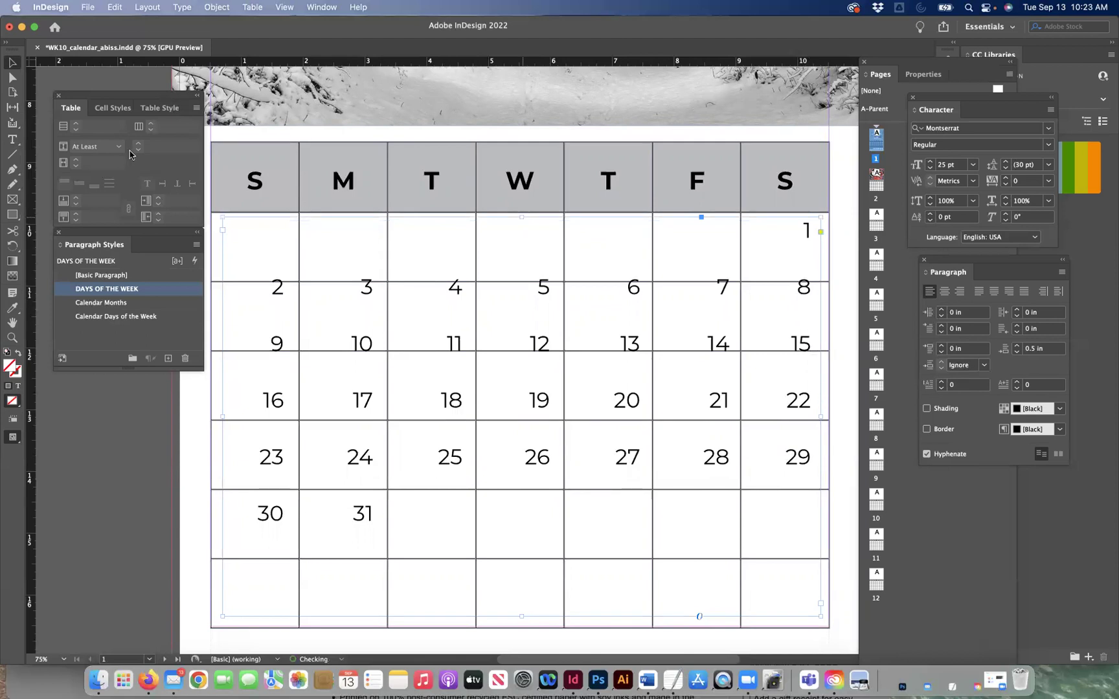
pyautogui.click(12, 138)
# - Set the DAYS OF THE WEEK style's Space After to 0.6875 in
pyautogui.doubleClick(178, 290)
pyautogui.click(372, 225)
pyautogui.moveTo(414, 159); pyautogui.dragTo(651, 94)
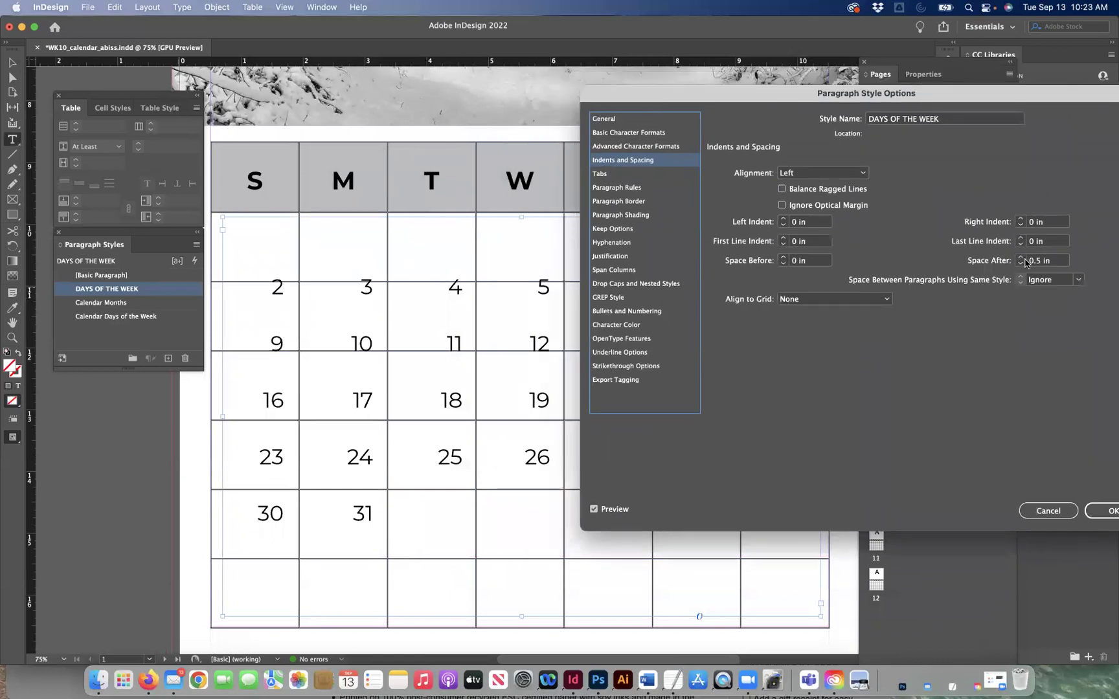
pyautogui.click(1021, 258)
pyautogui.click(1021, 257)
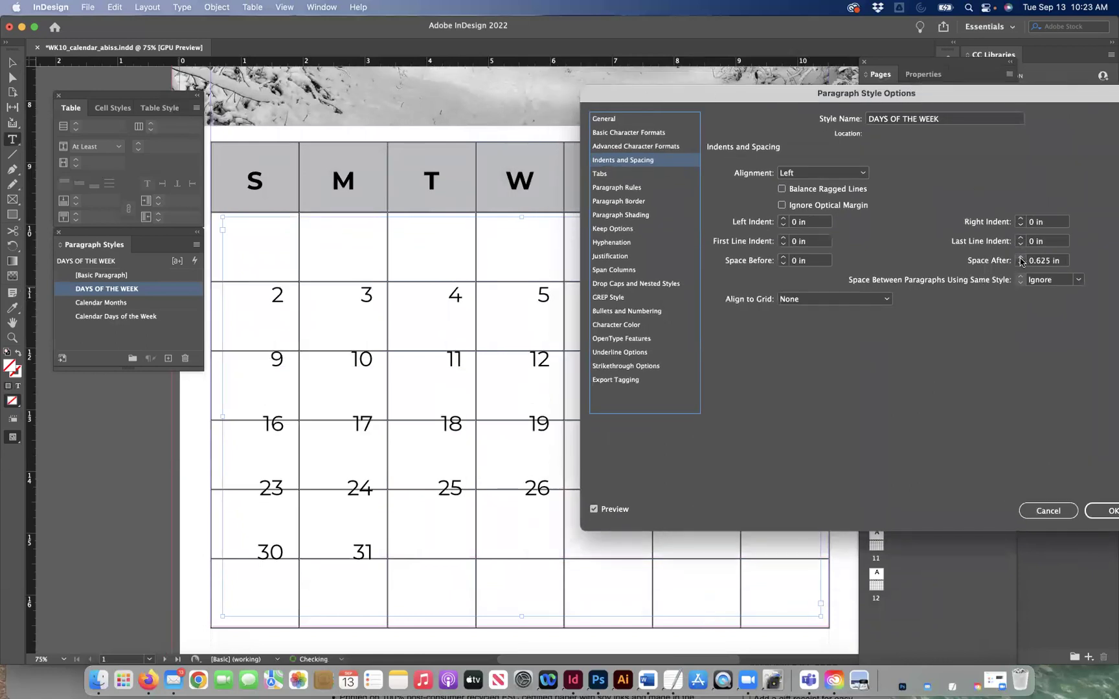
pyautogui.click(1022, 258)
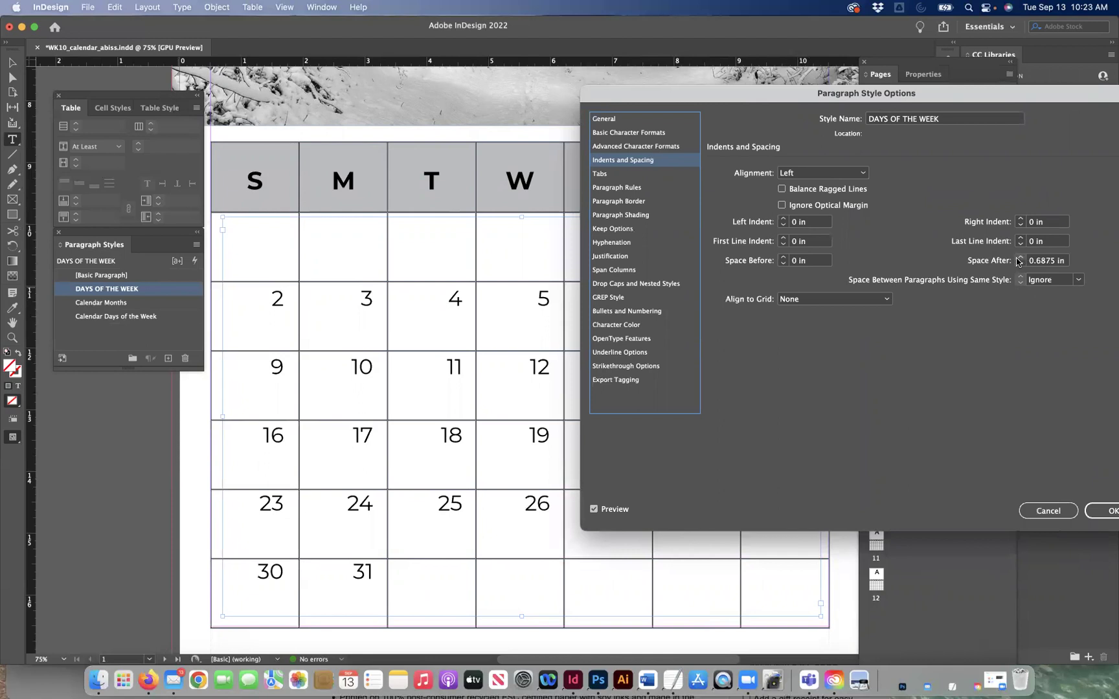
pyautogui.click(1020, 258)
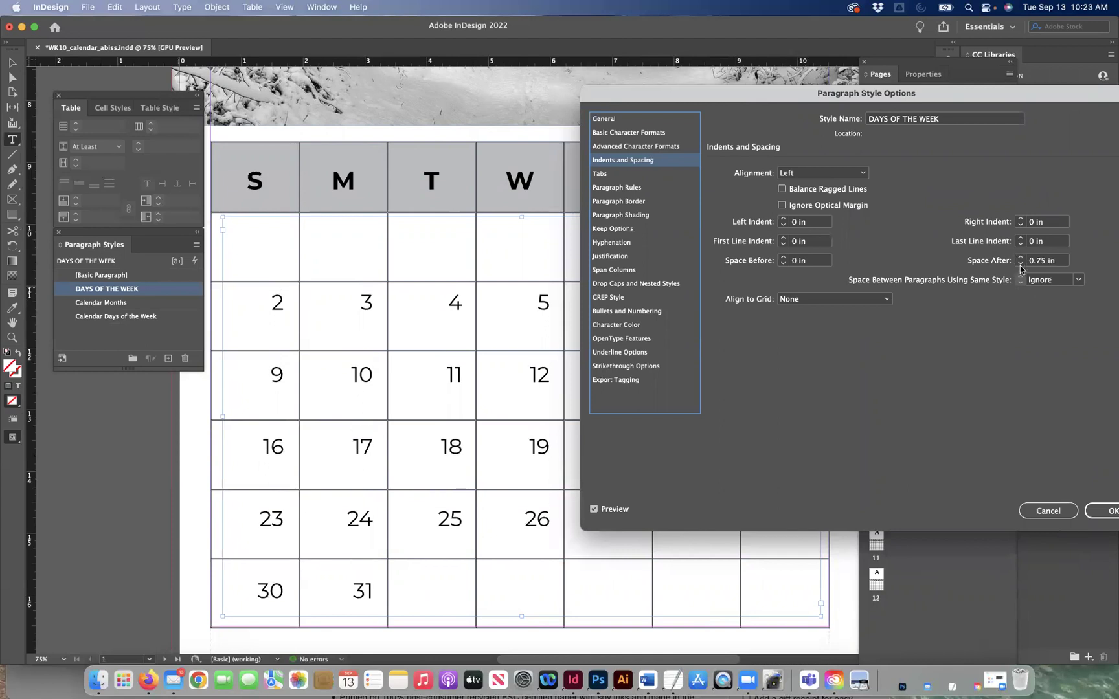
pyautogui.click(1021, 264)
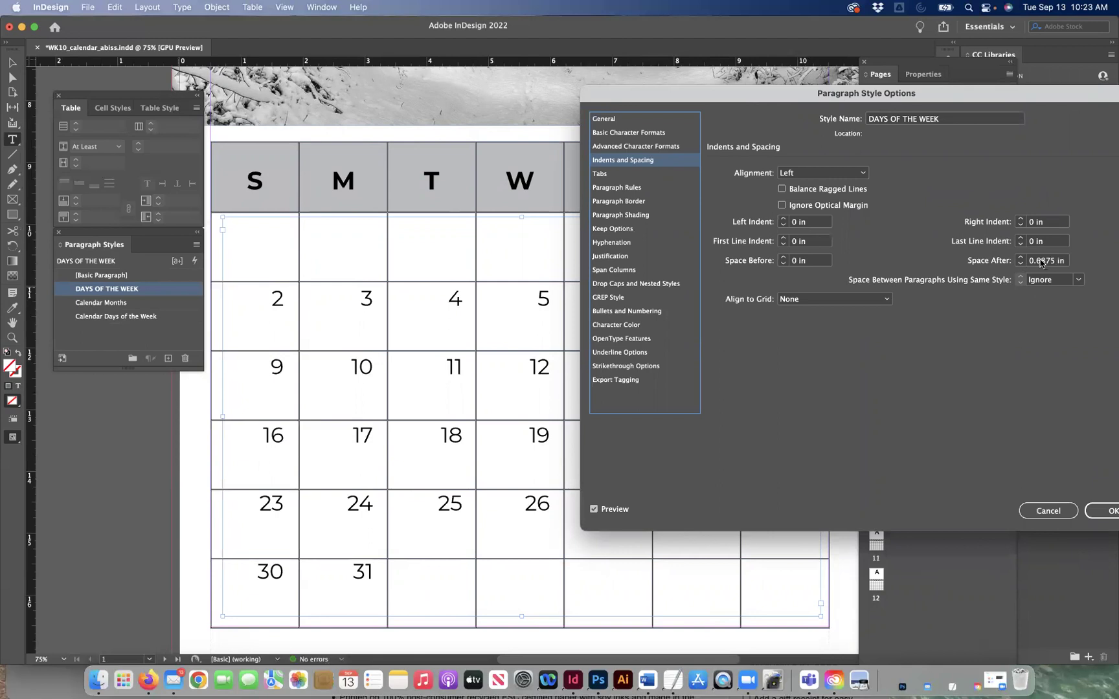
# - Try Right alignment, then settle on Left alignment for the style and confirm
pyautogui.moveTo(691, 102); pyautogui.dragTo(783, 96)
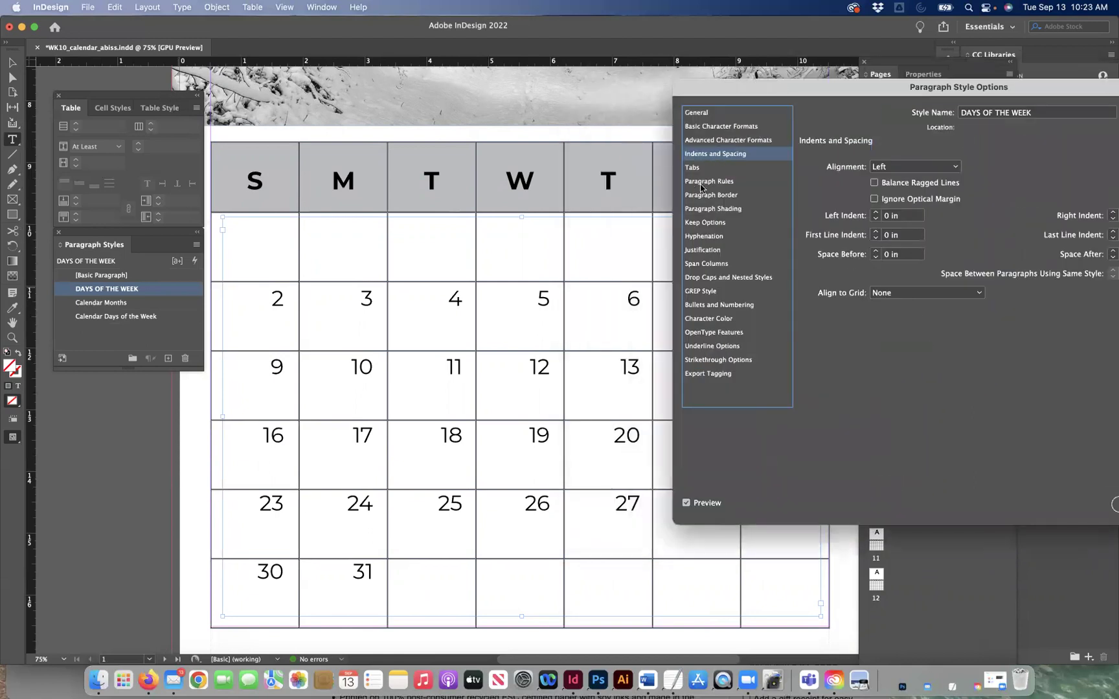
pyautogui.click(882, 171)
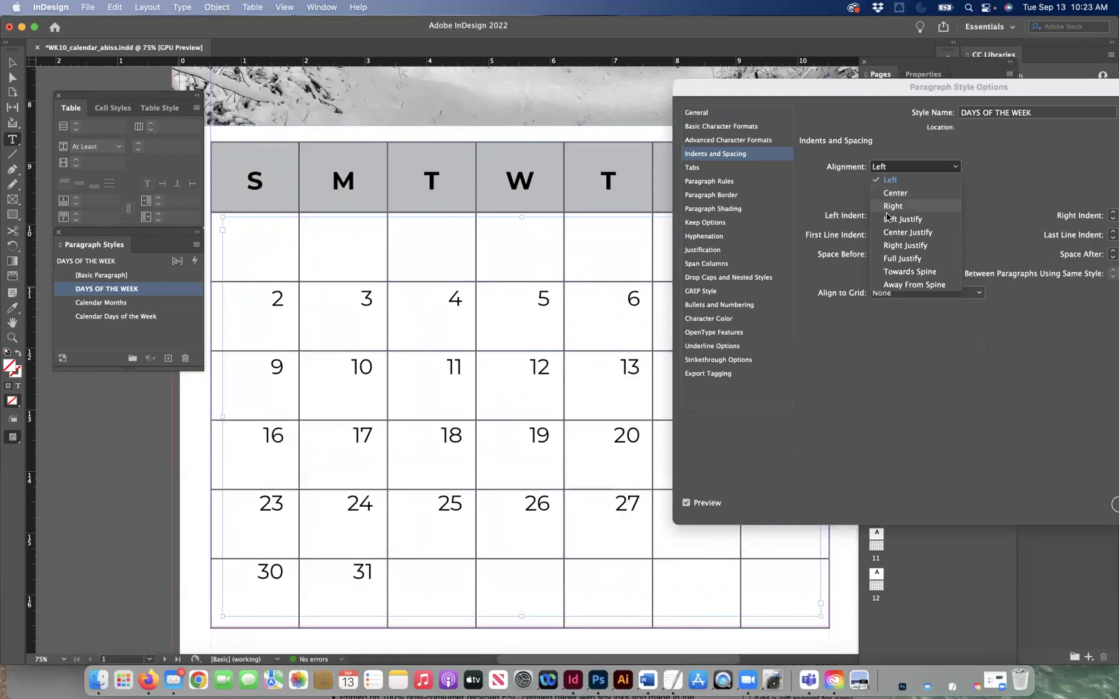
pyautogui.click(895, 205)
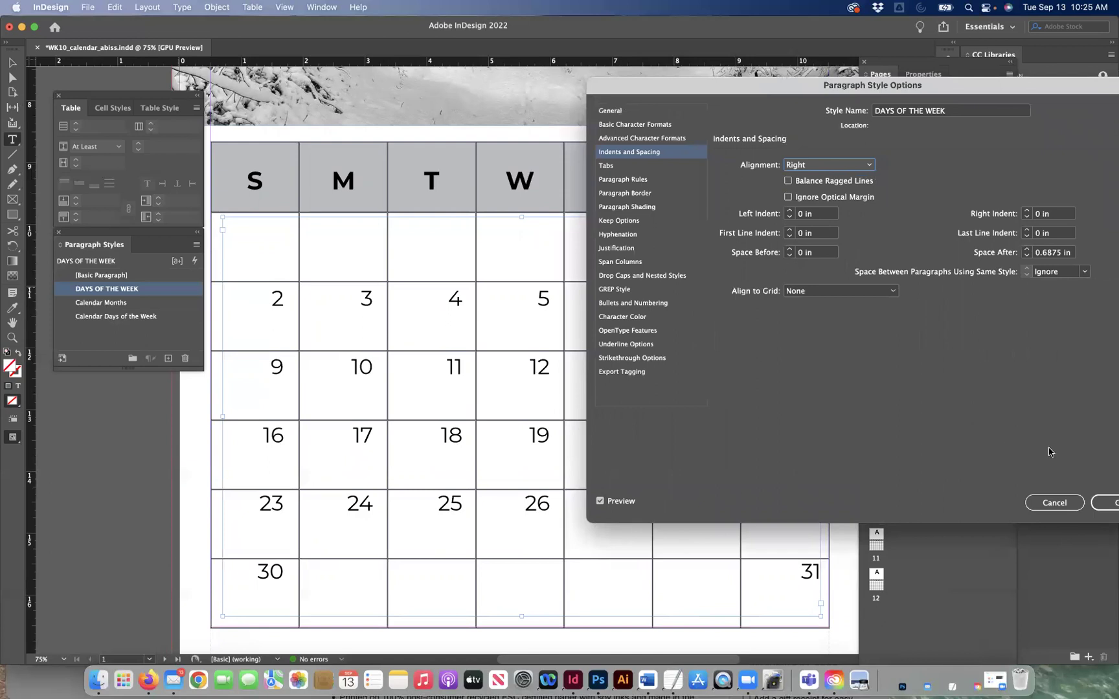
pyautogui.click(800, 168)
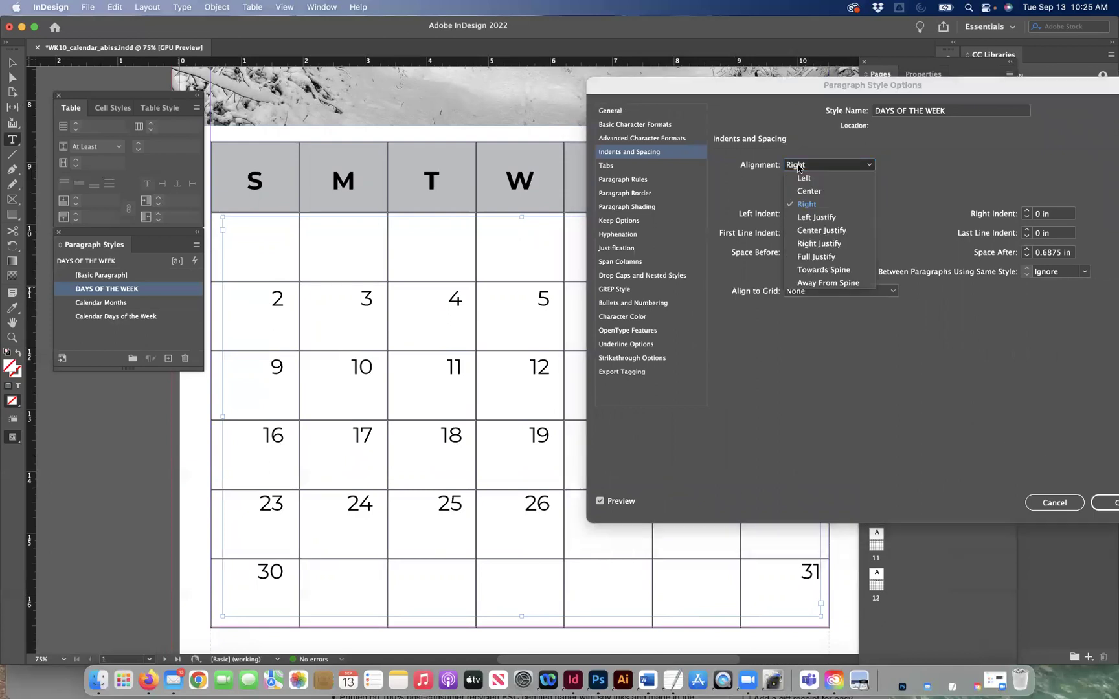
pyautogui.click(803, 179)
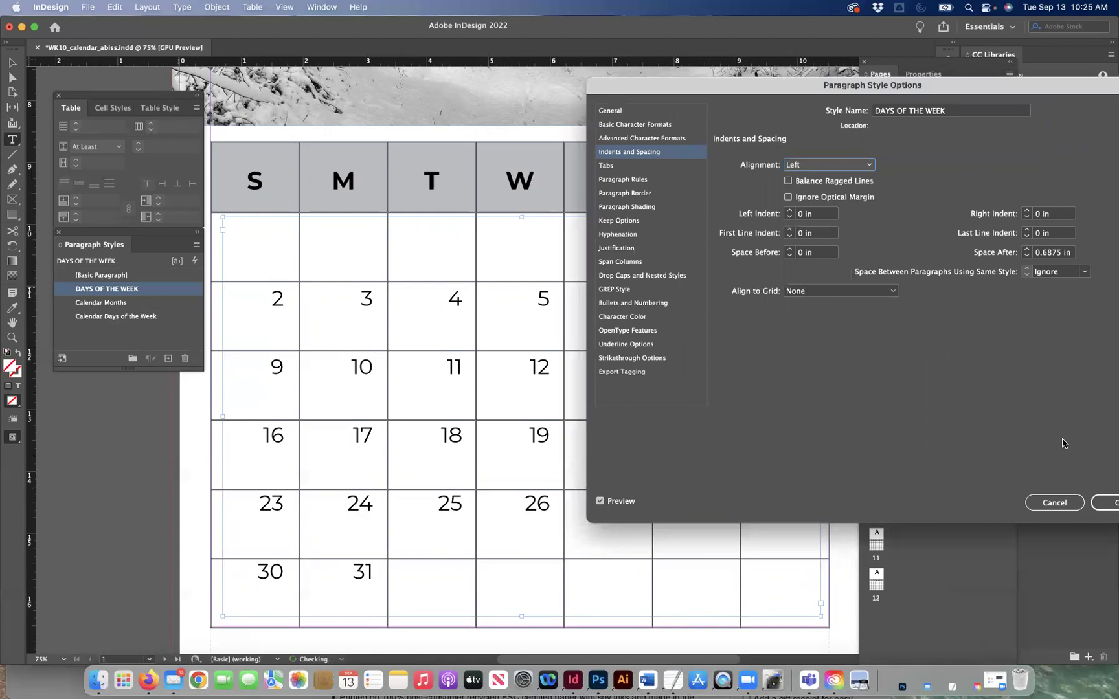
pyautogui.moveTo(778, 86); pyautogui.dragTo(703, 81)
pyautogui.click(999, 502)
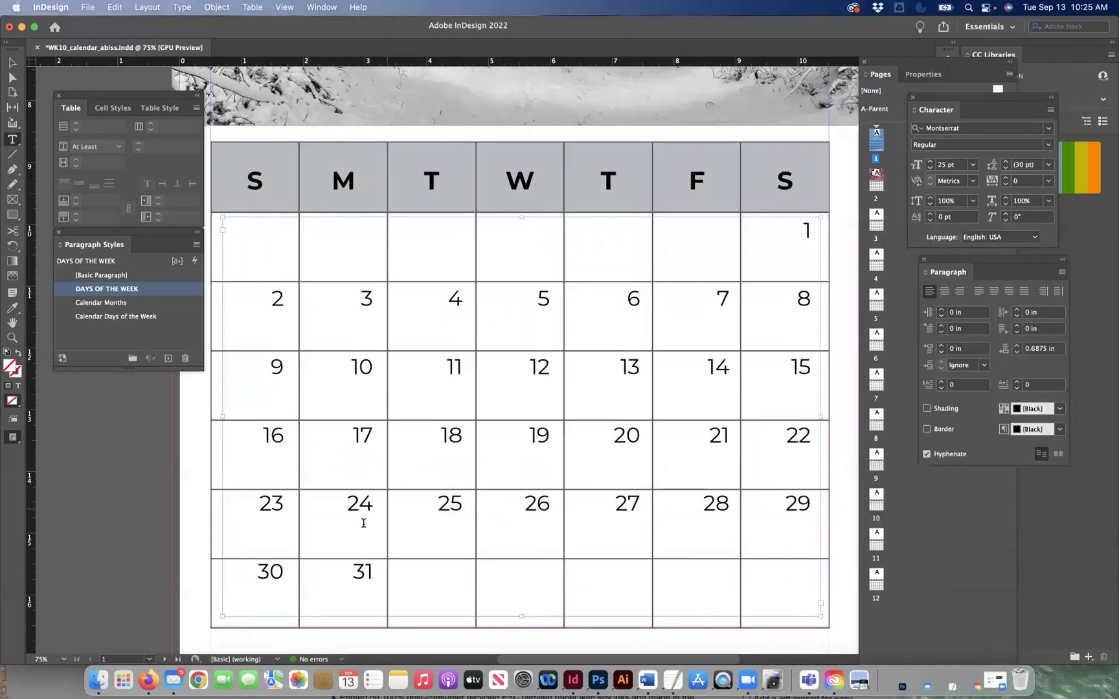
# - Widen the dates text frame slightly to the left
pyautogui.doubleClick(372, 576)
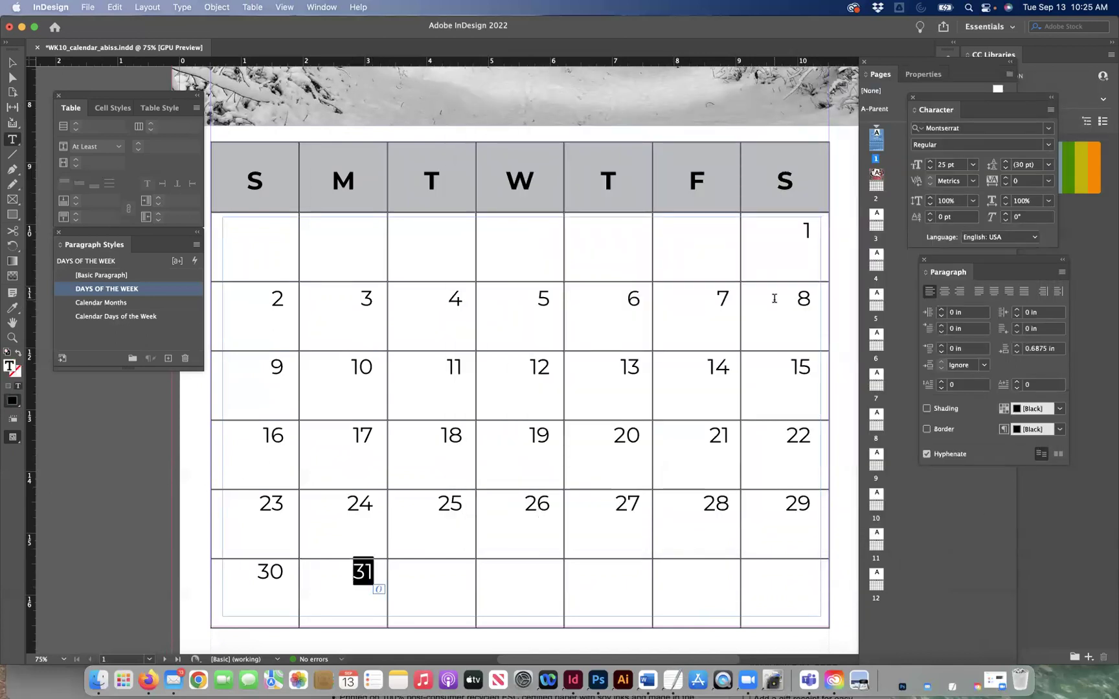
pyautogui.click(12, 63)
pyautogui.moveTo(222, 417); pyautogui.dragTo(218, 418)
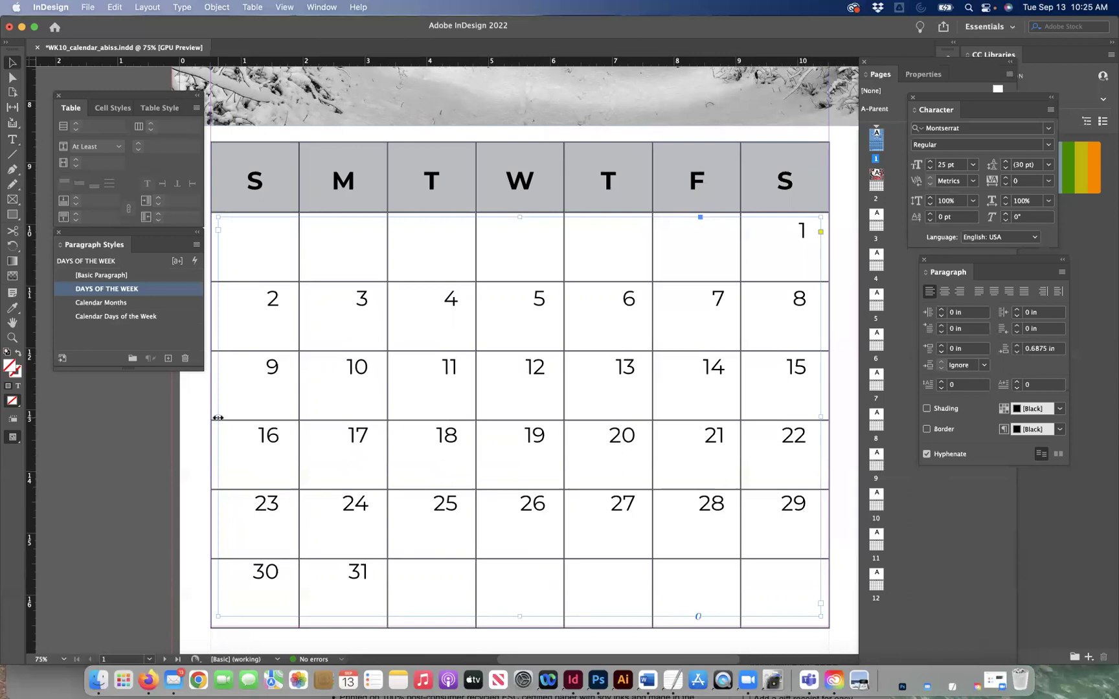
pyautogui.click(12, 140)
# - Try Right alignment in the DAYS OF THE WEEK style, then undo it
pyautogui.click(500, 353)
pyautogui.press('cmd+a')
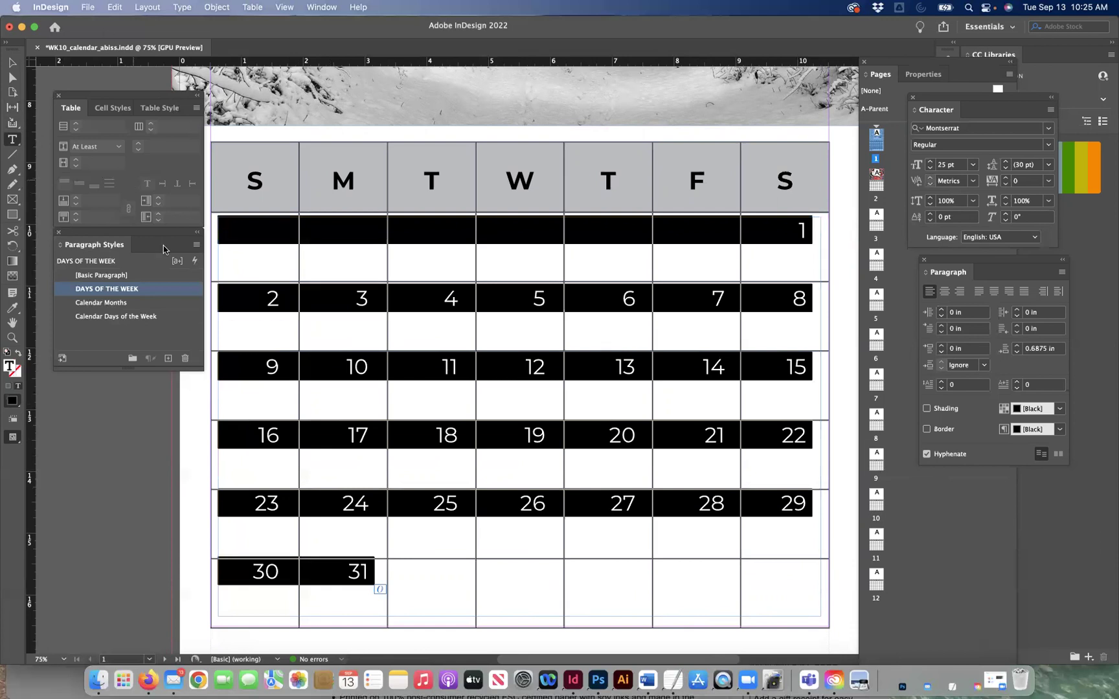
pyautogui.doubleClick(191, 290)
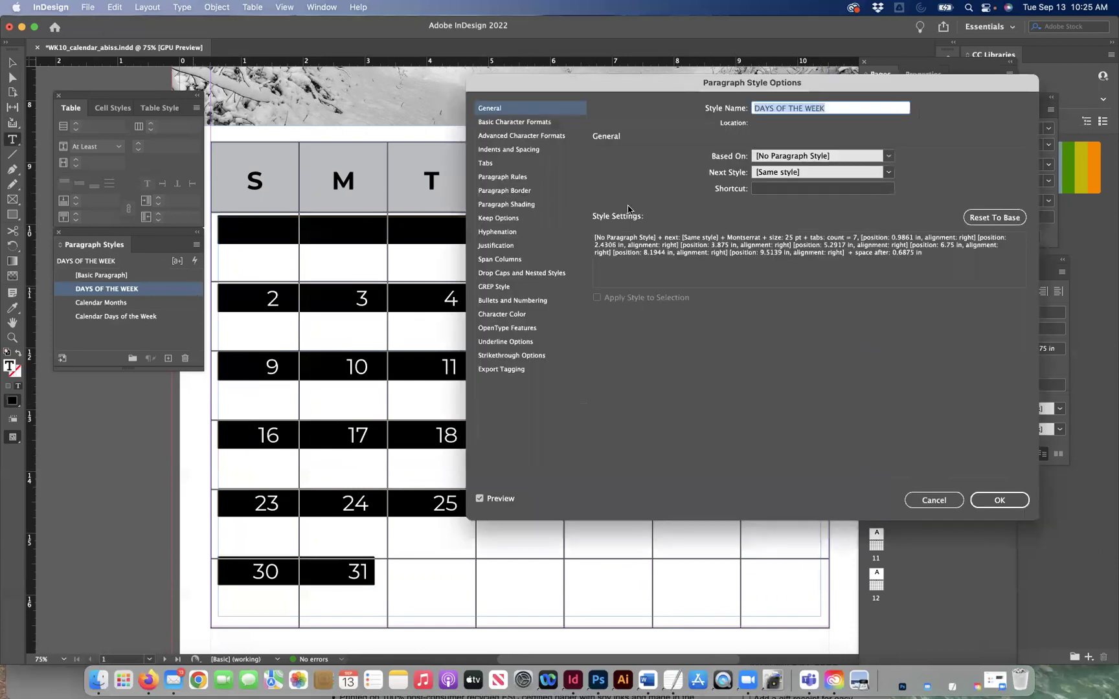
pyautogui.click(518, 151)
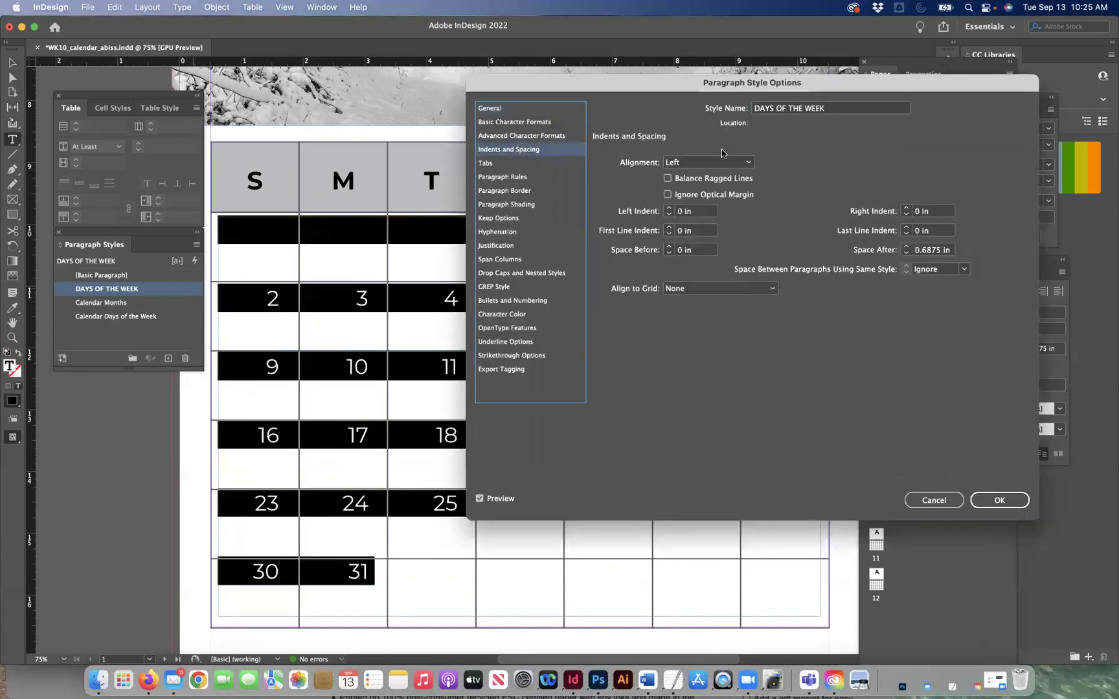
pyautogui.click(720, 162)
pyautogui.click(714, 202)
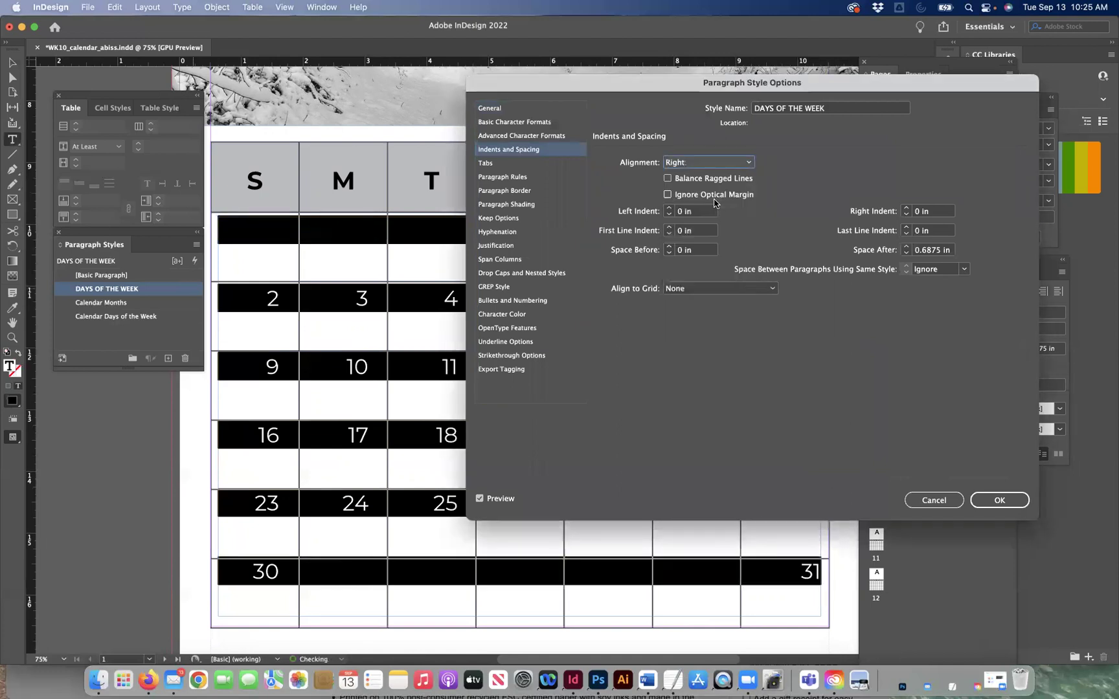
pyautogui.click(998, 499)
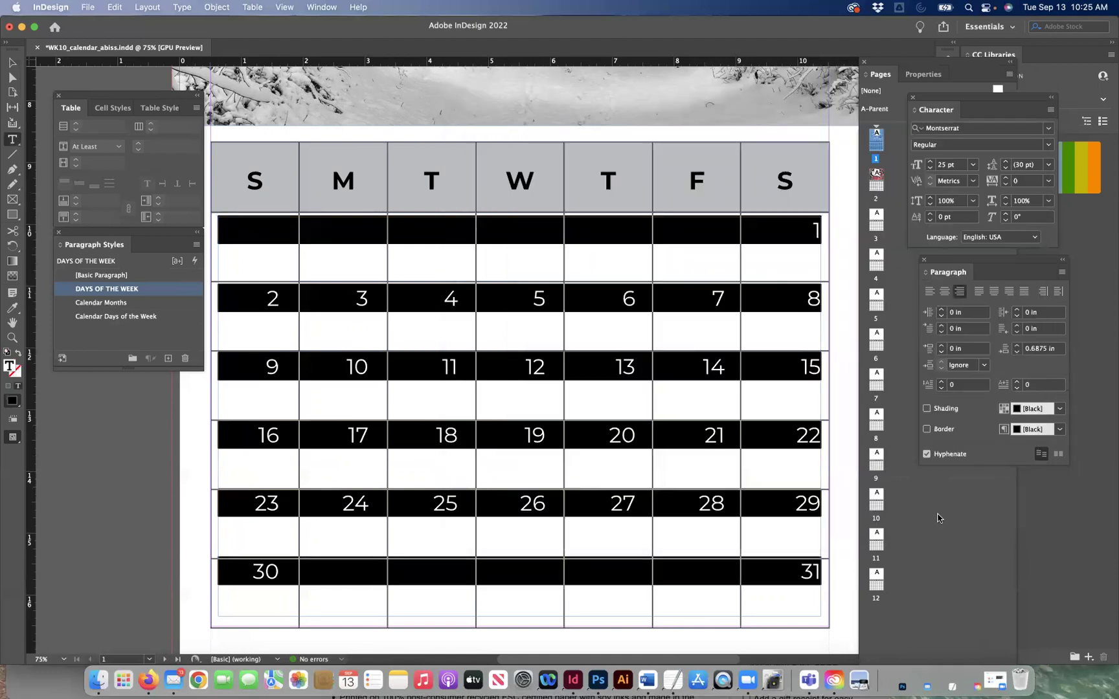
pyautogui.click(796, 577)
pyautogui.press('super+z')
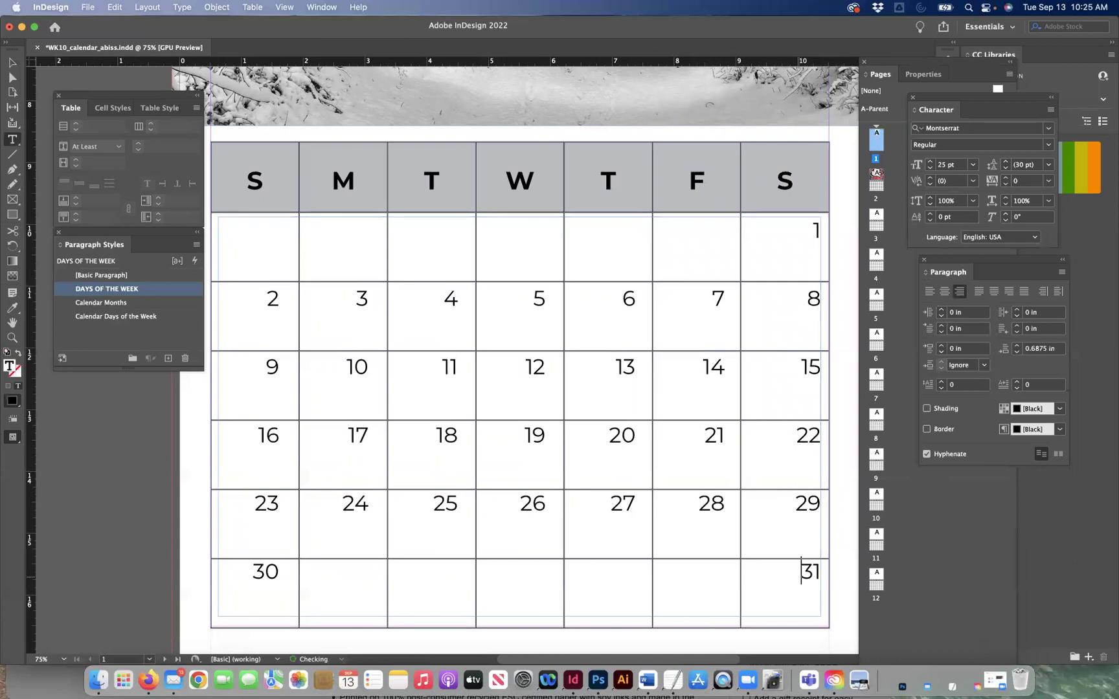
pyautogui.press('super+3')
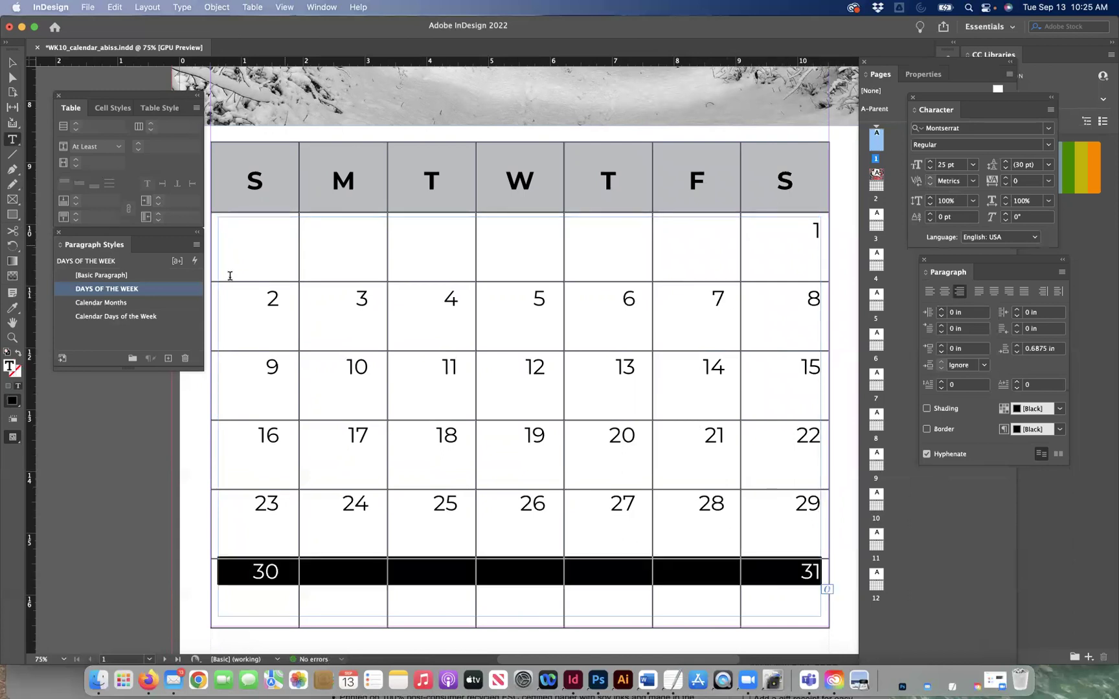
# - Set the style's alignment back to Left and select all the dates
pyautogui.doubleClick(182, 290)
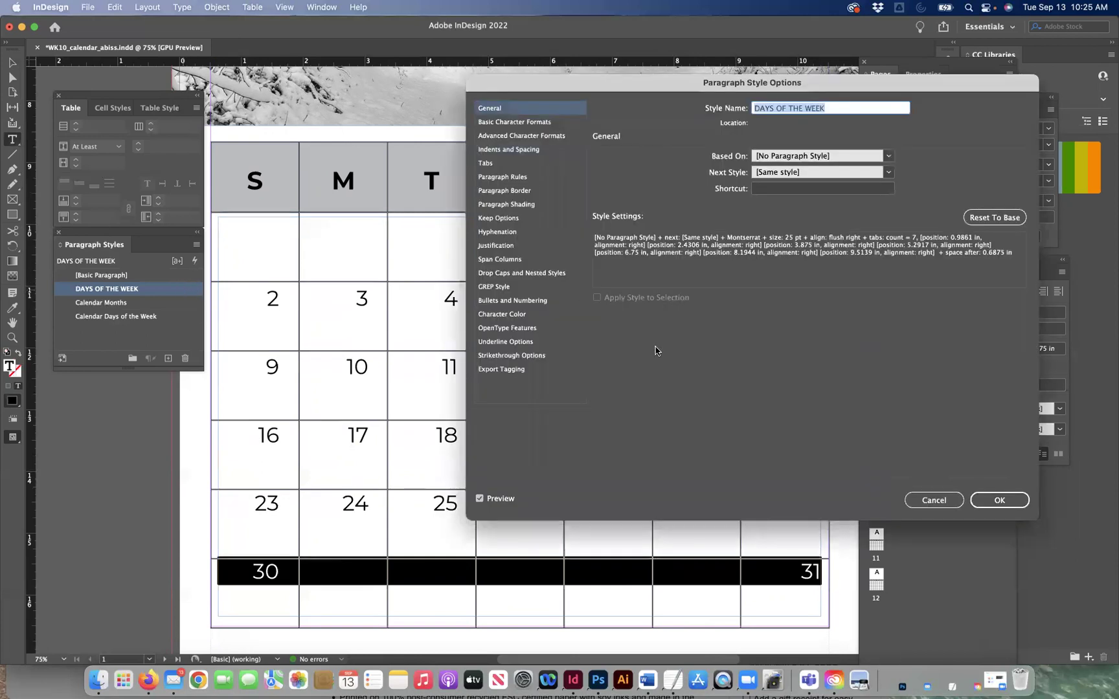
pyautogui.click(494, 150)
pyautogui.click(701, 162)
pyautogui.click(701, 176)
pyautogui.click(997, 499)
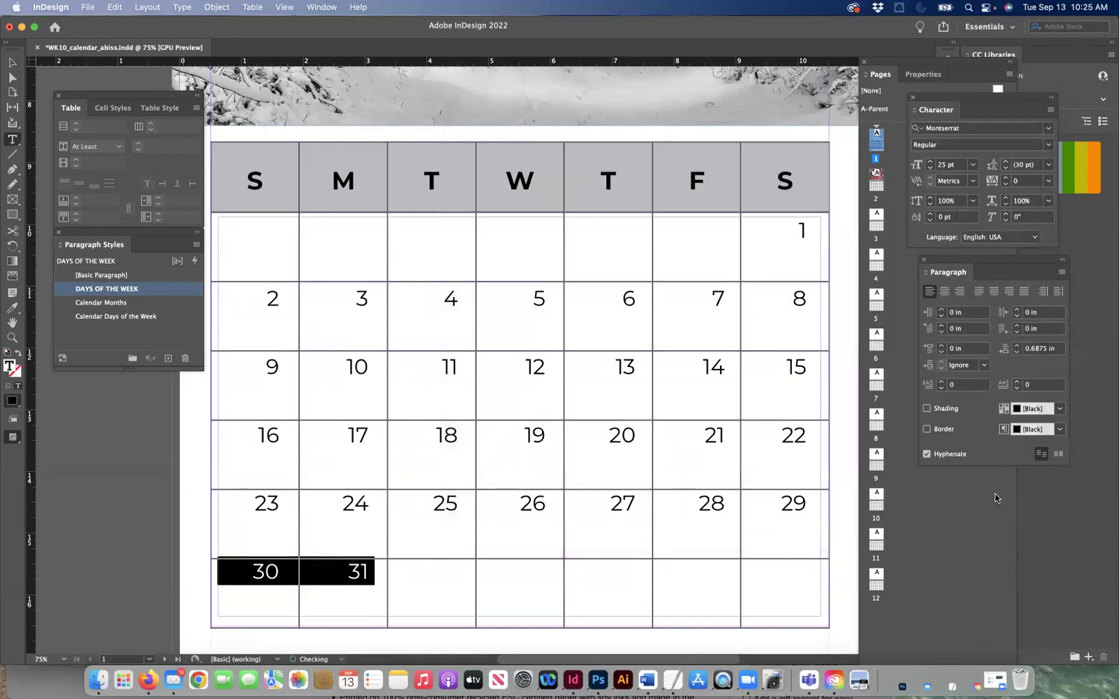
pyautogui.click(799, 472)
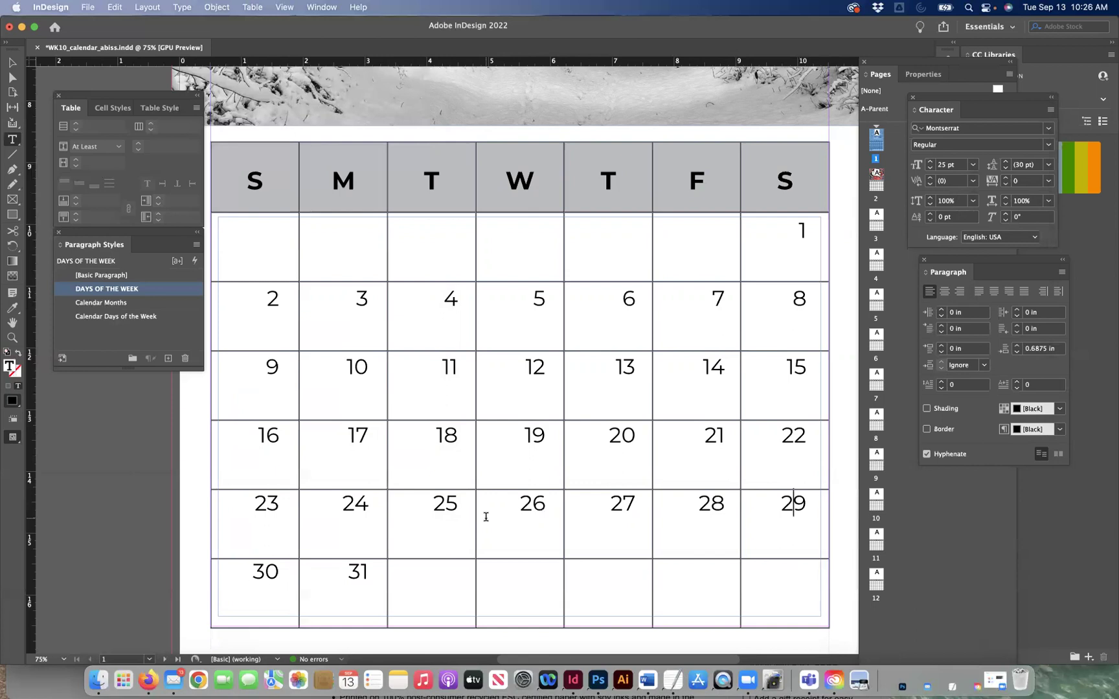
pyautogui.press('super+a')
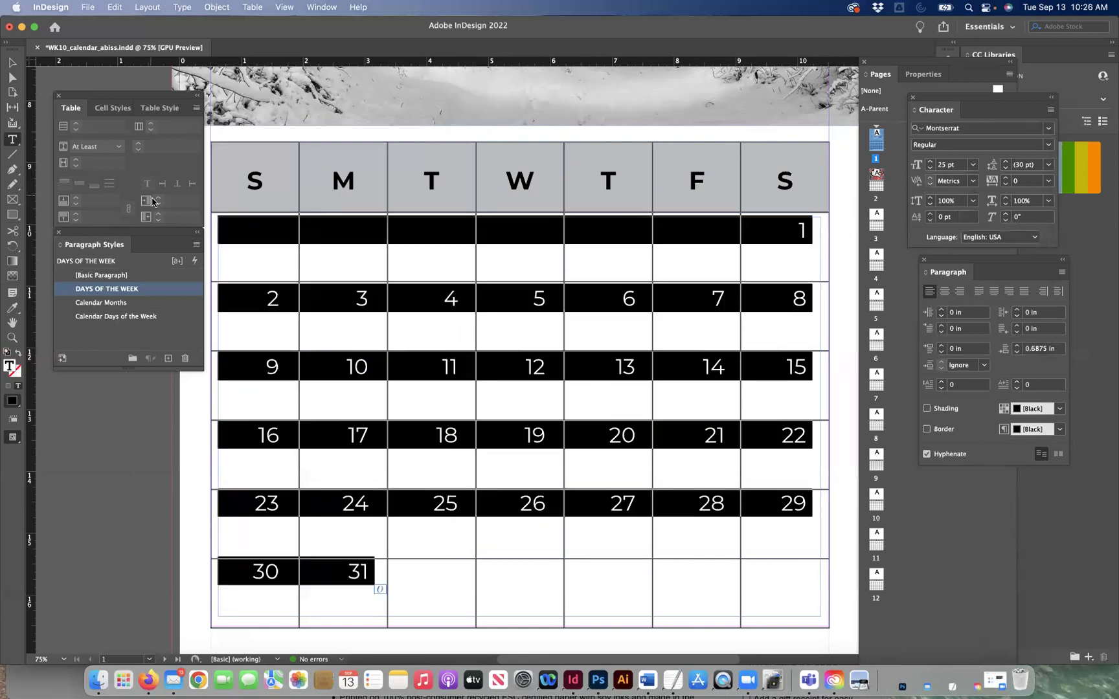
# - Move the DAYS OF THE WEEK tab stops to the cell edges (2.5556, 3.9861, 5.4167 in, etc.)
pyautogui.doubleClick(187, 289)
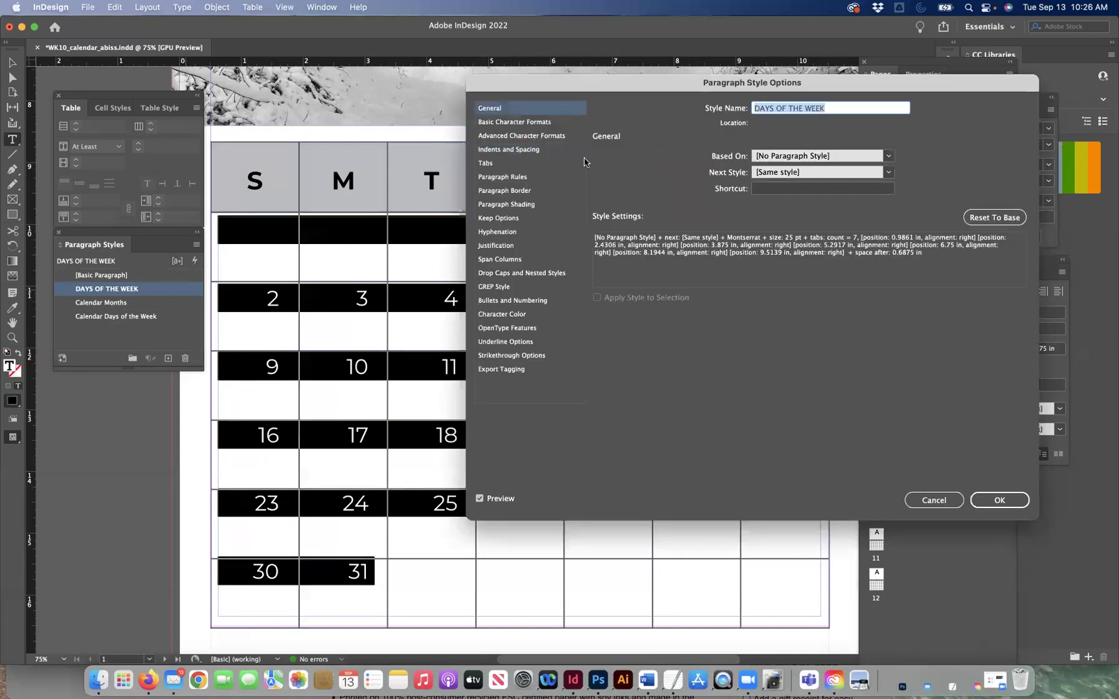
pyautogui.click(487, 164)
pyautogui.moveTo(658, 191); pyautogui.dragTo(667, 190)
pyautogui.moveTo(675, 92); pyautogui.dragTo(873, 89)
pyautogui.moveTo(897, 183); pyautogui.dragTo(904, 183)
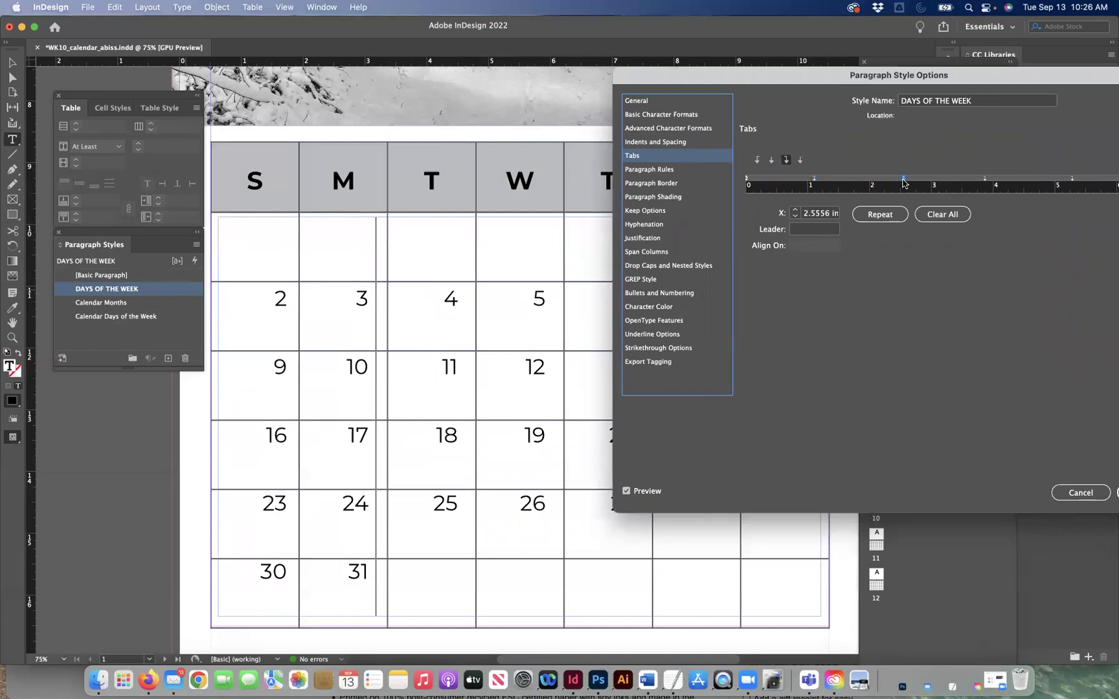
pyautogui.click(990, 182)
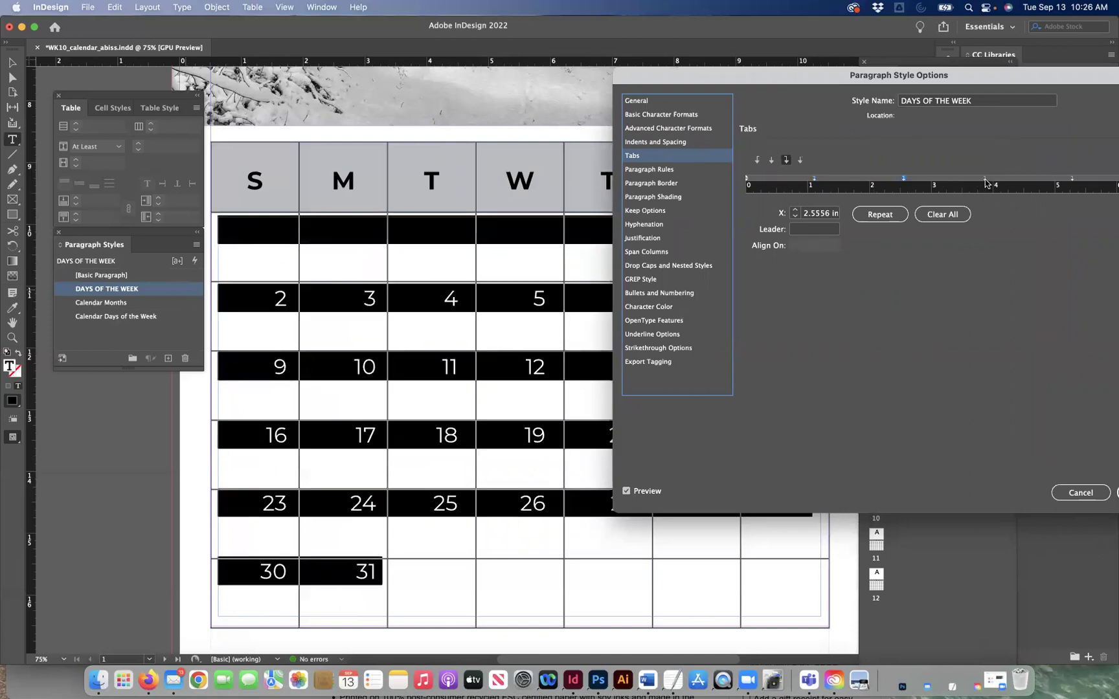
pyautogui.moveTo(992, 183); pyautogui.dragTo(996, 183)
pyautogui.moveTo(1005, 77); pyautogui.dragTo(211, 180)
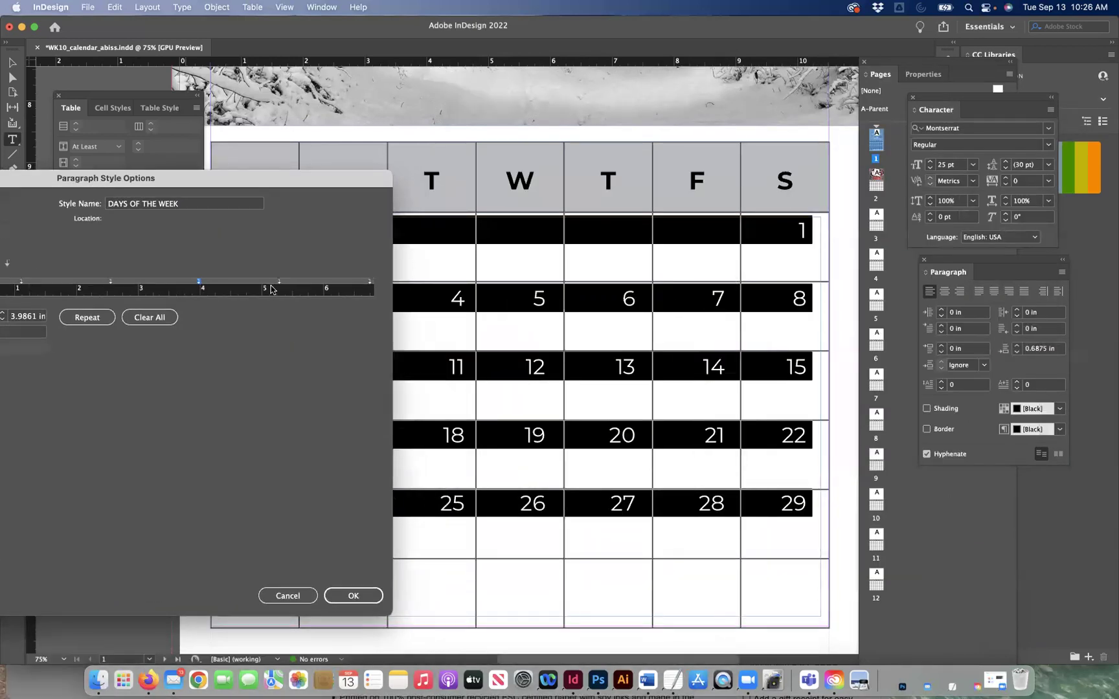
pyautogui.moveTo(278, 285); pyautogui.dragTo(196, 284)
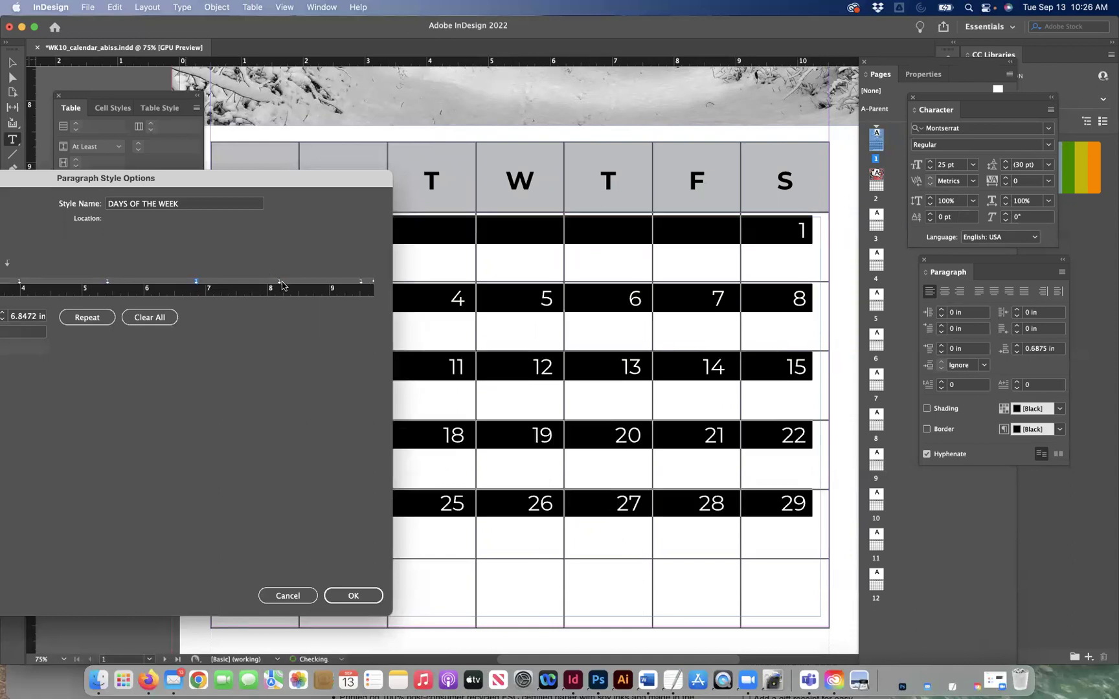
pyautogui.moveTo(278, 285)
pyautogui.mouseDown()
pyautogui.moveTo(262, 284)
pyautogui.moveTo(289, 284)
pyautogui.mouseUp()
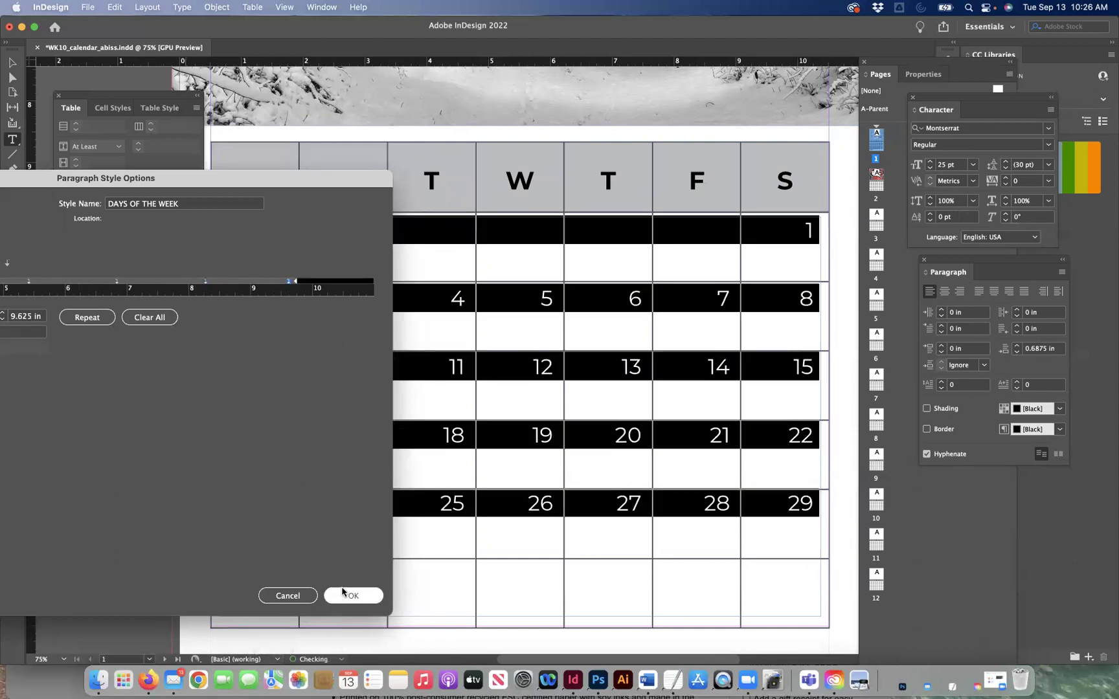
pyautogui.click(356, 595)
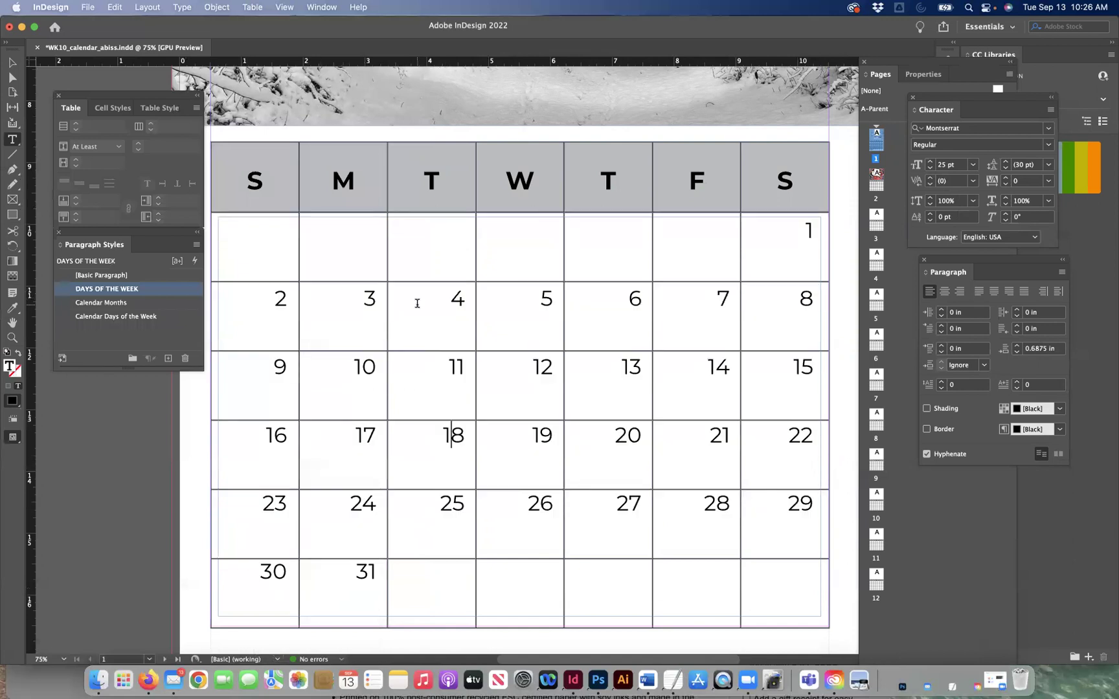
# - Give the DAYS OF THE WEEK style's character colour a 30% tint
pyautogui.scroll(1, 417, 303)
pyautogui.scroll(-1, 417, 303)
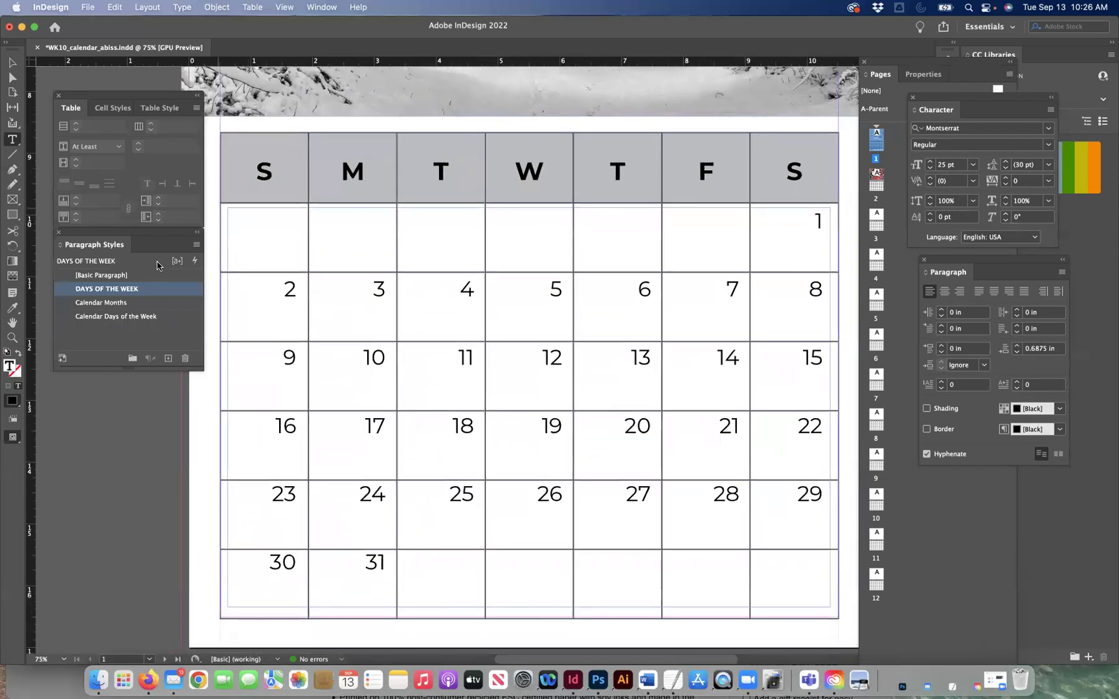
pyautogui.doubleClick(159, 289)
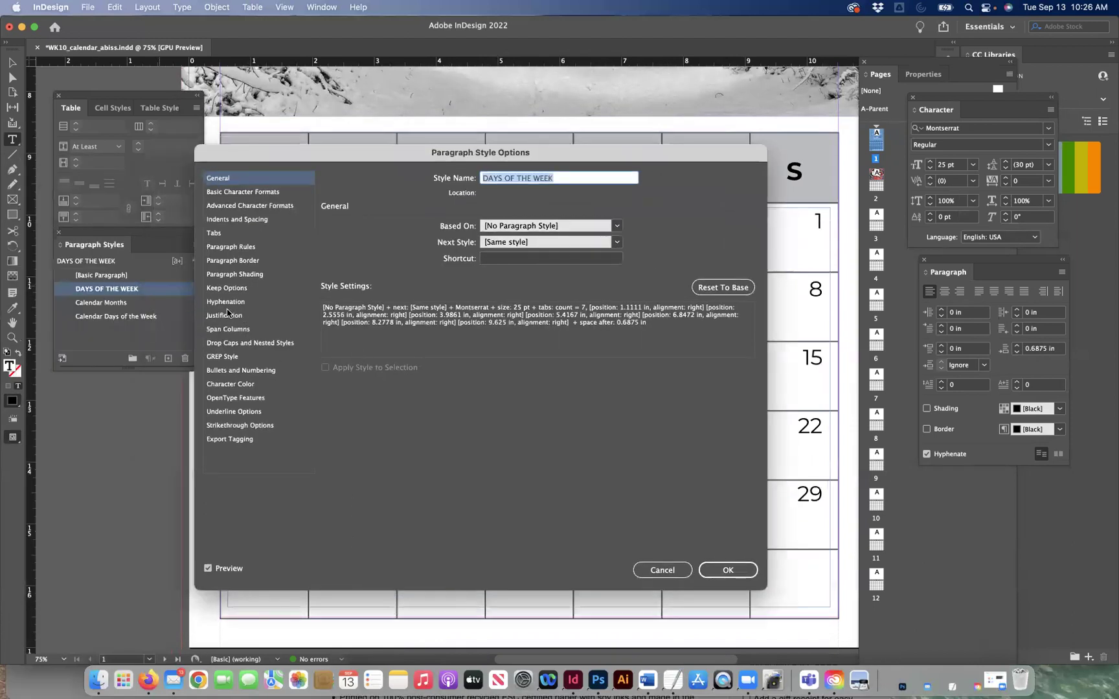
pyautogui.click(224, 387)
pyautogui.click(421, 335)
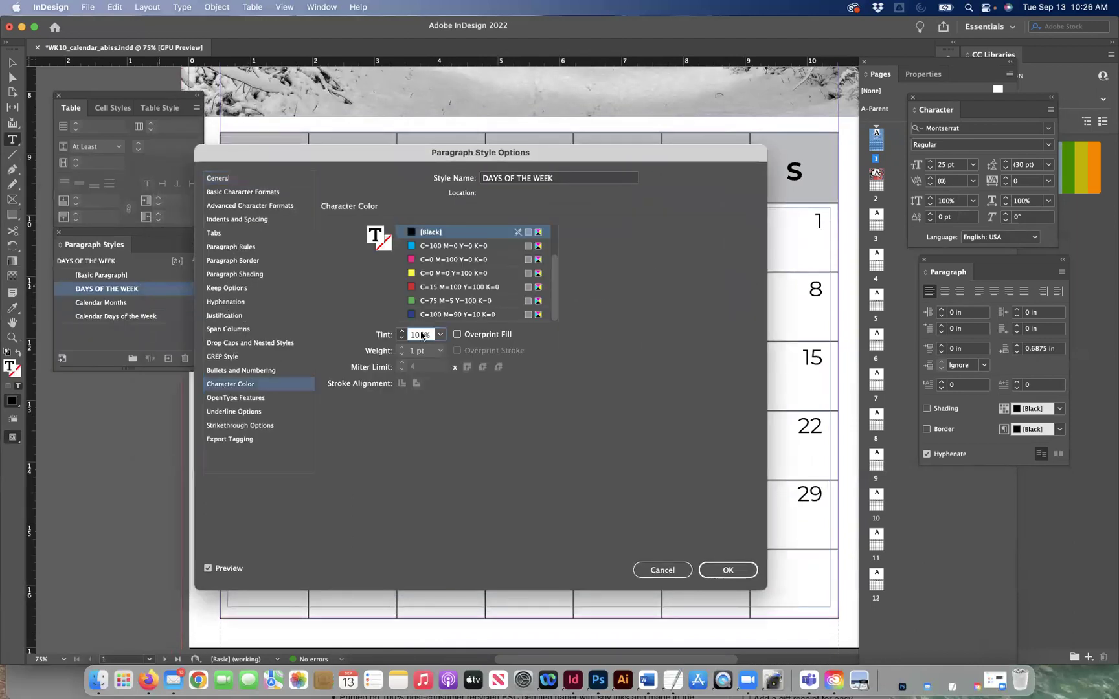
pyautogui.write('30')
pyautogui.press('Return')
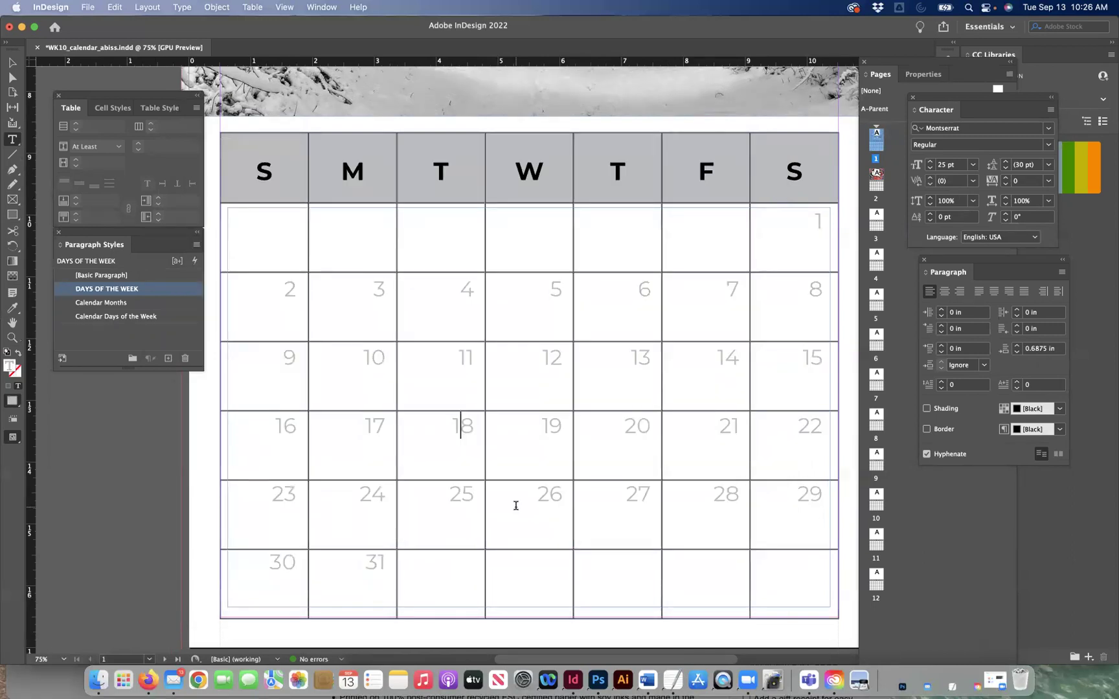
# - Zoom out to see the whole page and reselect the dates frame
pyautogui.press('super+minus')
pyautogui.press('Escape')
pyautogui.click(251, 481)
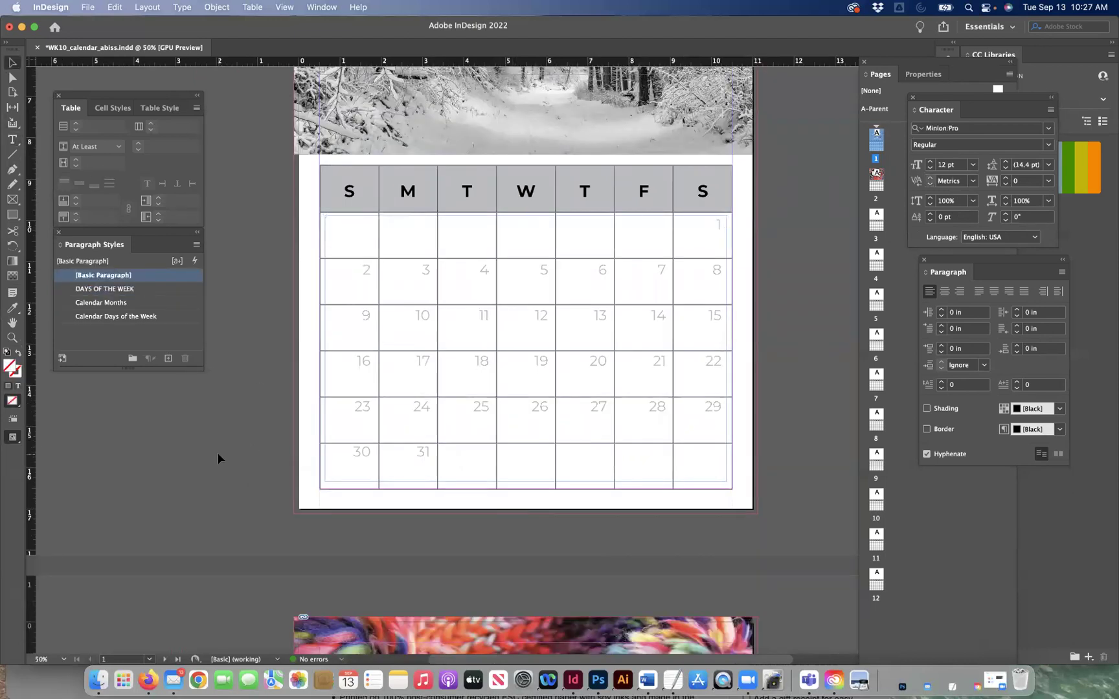
pyautogui.scroll(3, 290, 257)
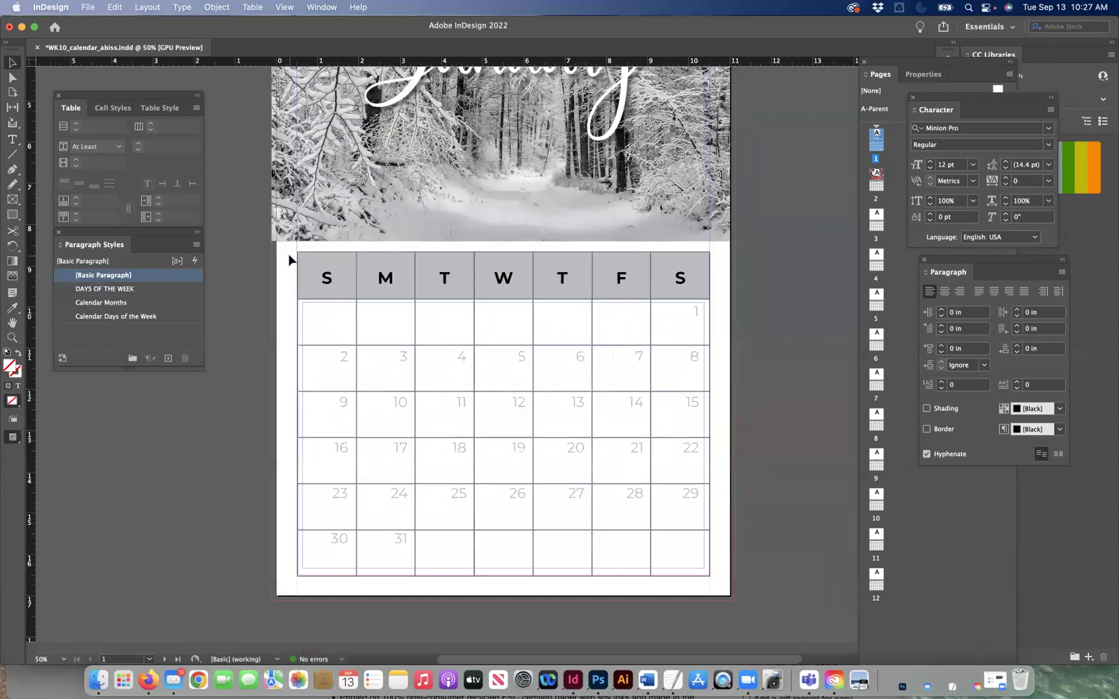
pyautogui.scroll(1, 289, 257)
pyautogui.scroll(-6, 304, 253)
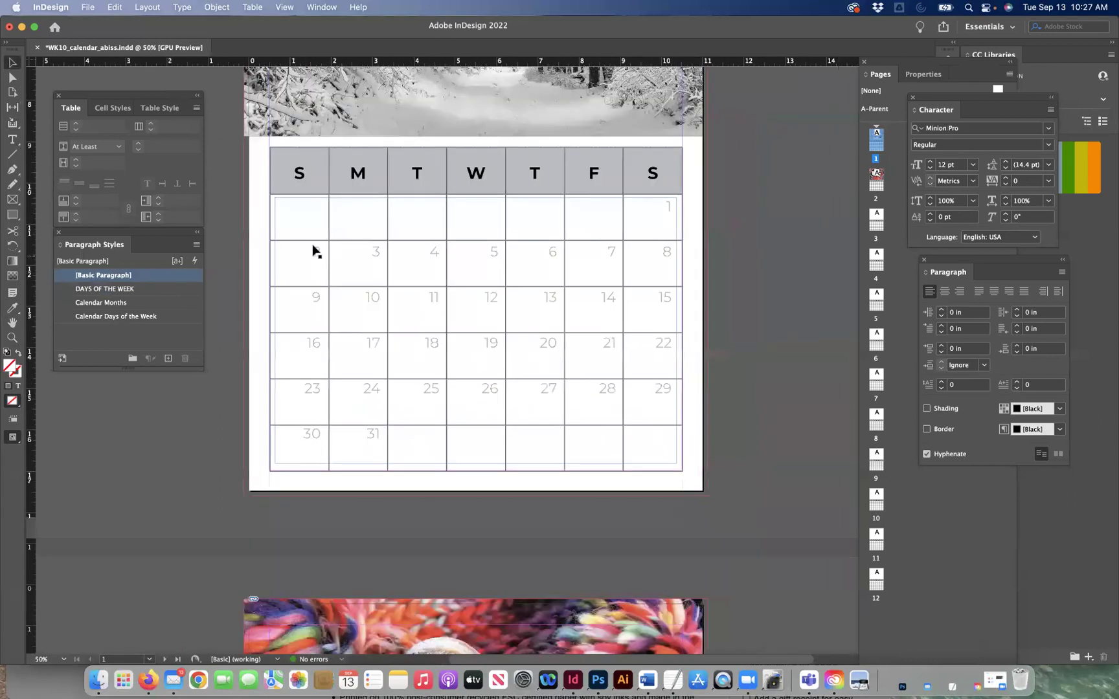
pyautogui.click(361, 262)
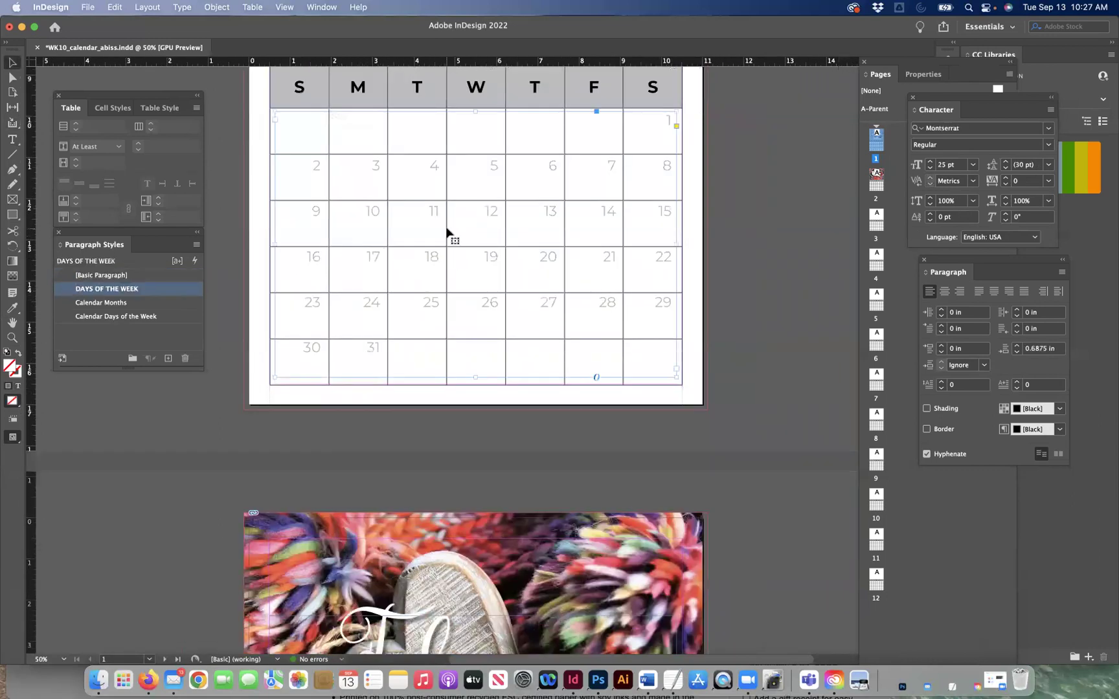
# - Nudge the dates frame down so 1 lands in the first-row Saturday cell
pyautogui.scroll(-10, 480, 237)
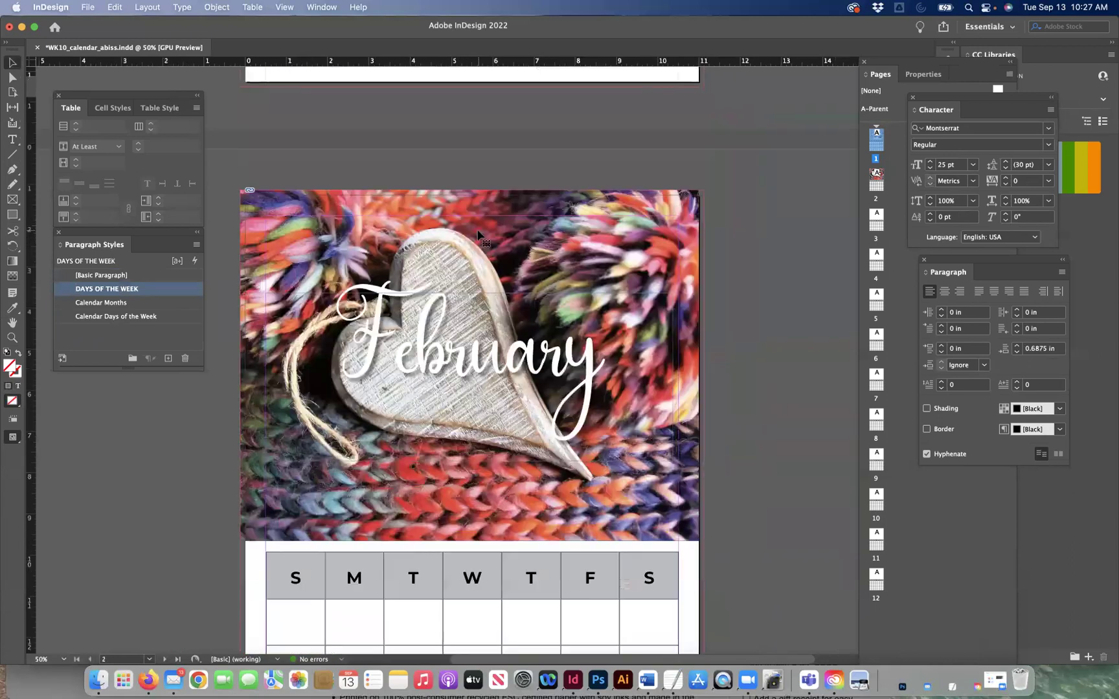
pyautogui.scroll(-9, 479, 237)
pyautogui.scroll(-3, 478, 234)
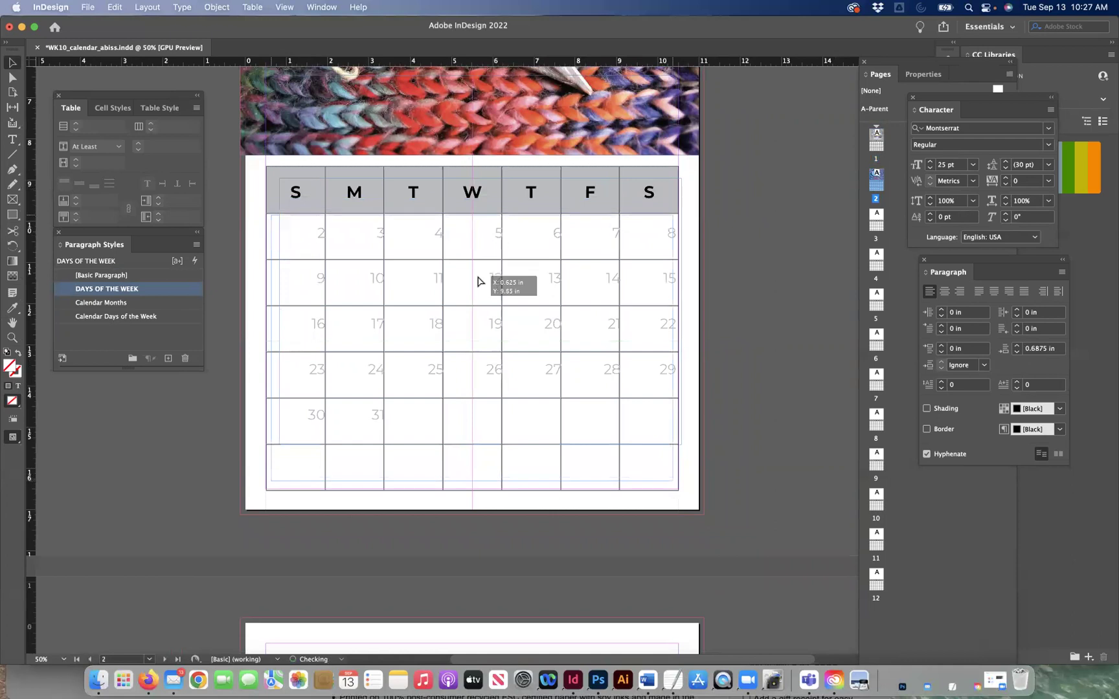
pyautogui.moveTo(478, 283); pyautogui.dragTo(476, 285)
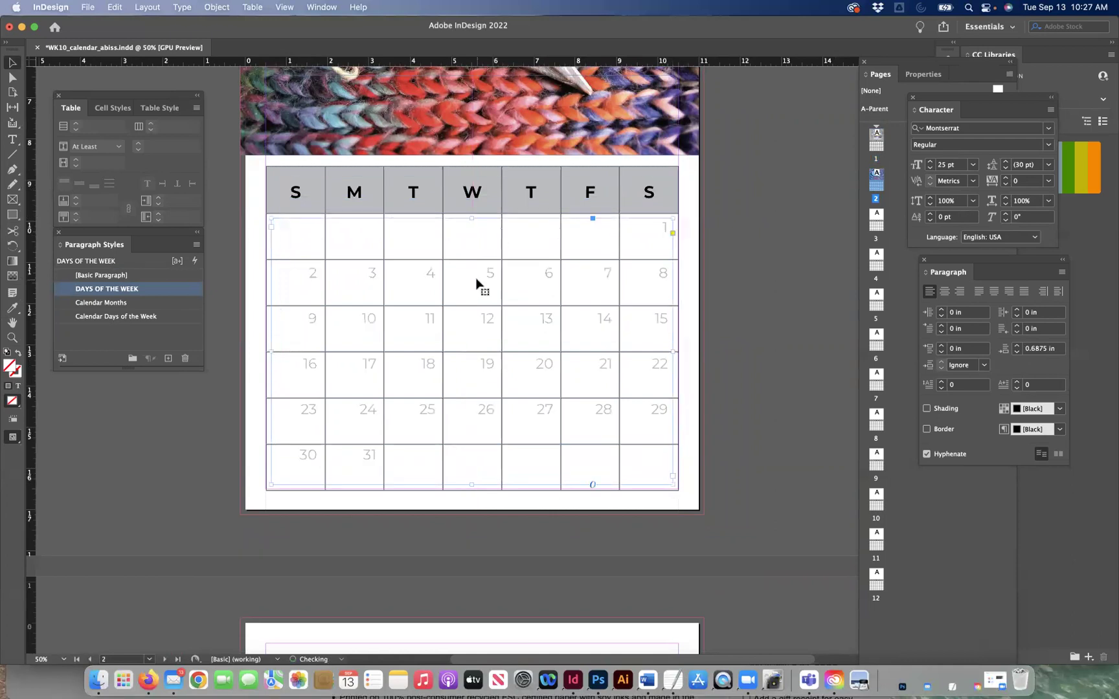
pyautogui.click(724, 354)
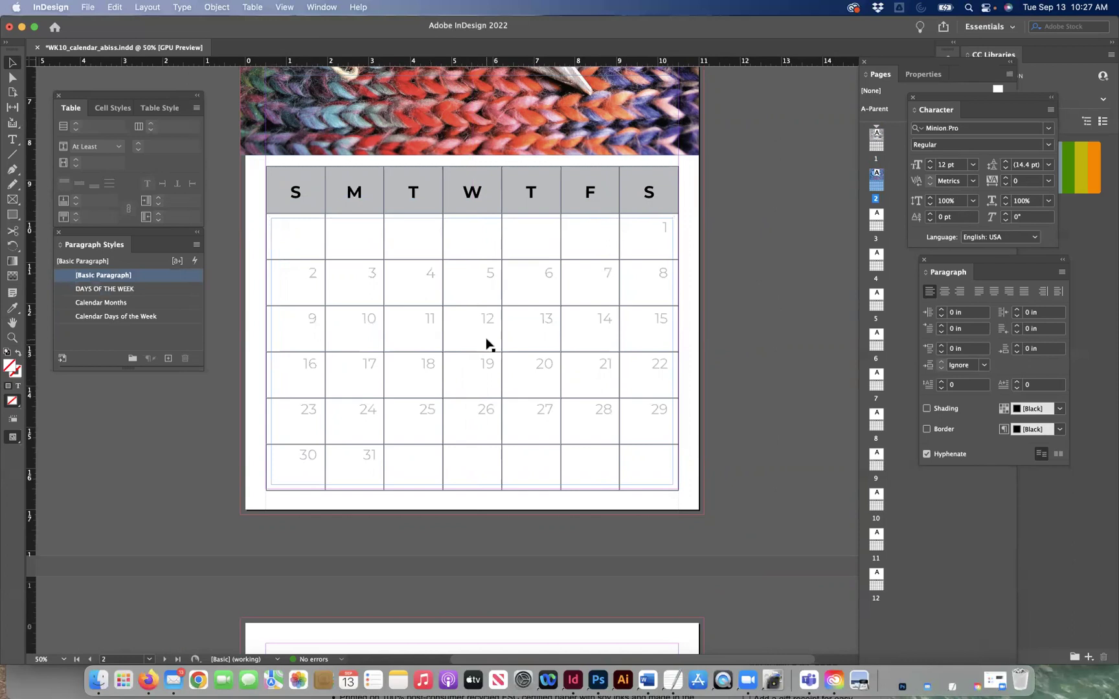
# - Switch to Firefox and view the Amazon 2022 calendar's January–June months
pyautogui.click(148, 680)
pyautogui.scroll(-5, 443, 352)
pyautogui.scroll(-3, 443, 353)
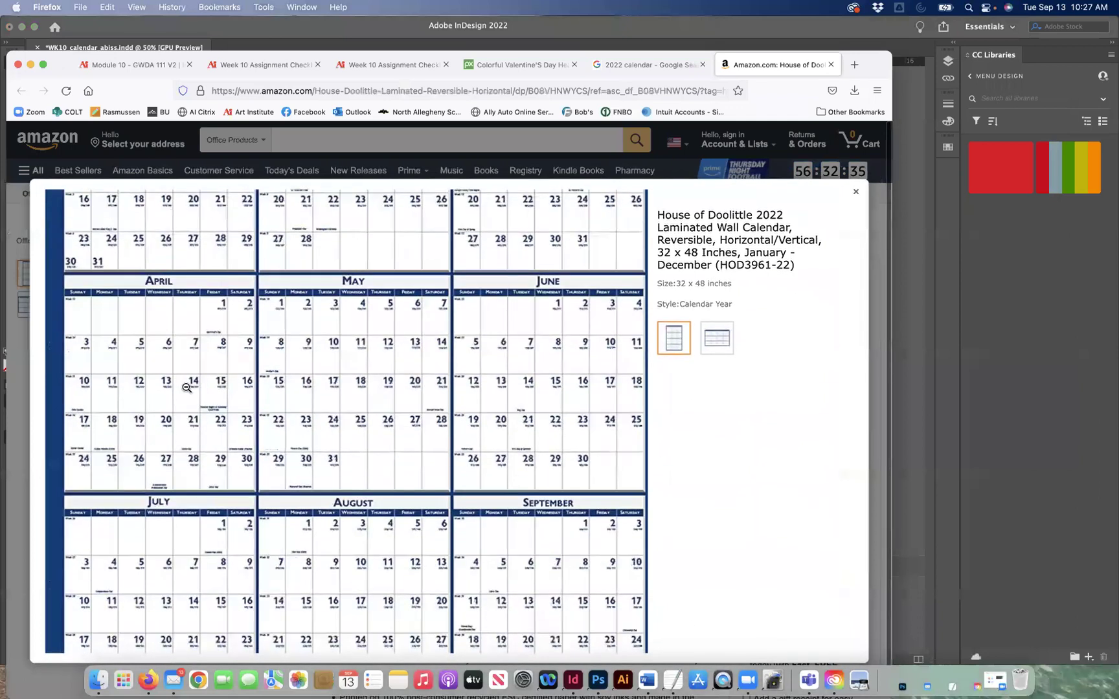
pyautogui.scroll(5, 322, 272)
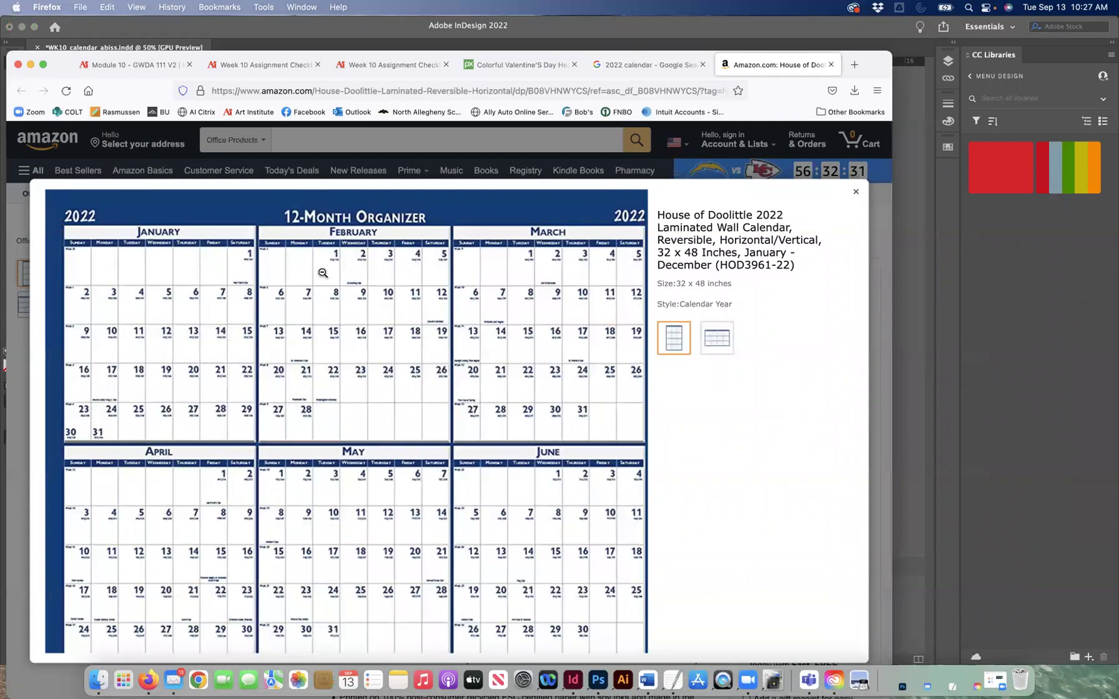
# - Back in InDesign, shift the first row so 1 sits under Tuesday and 2 under Wednesday
pyautogui.click(143, 28)
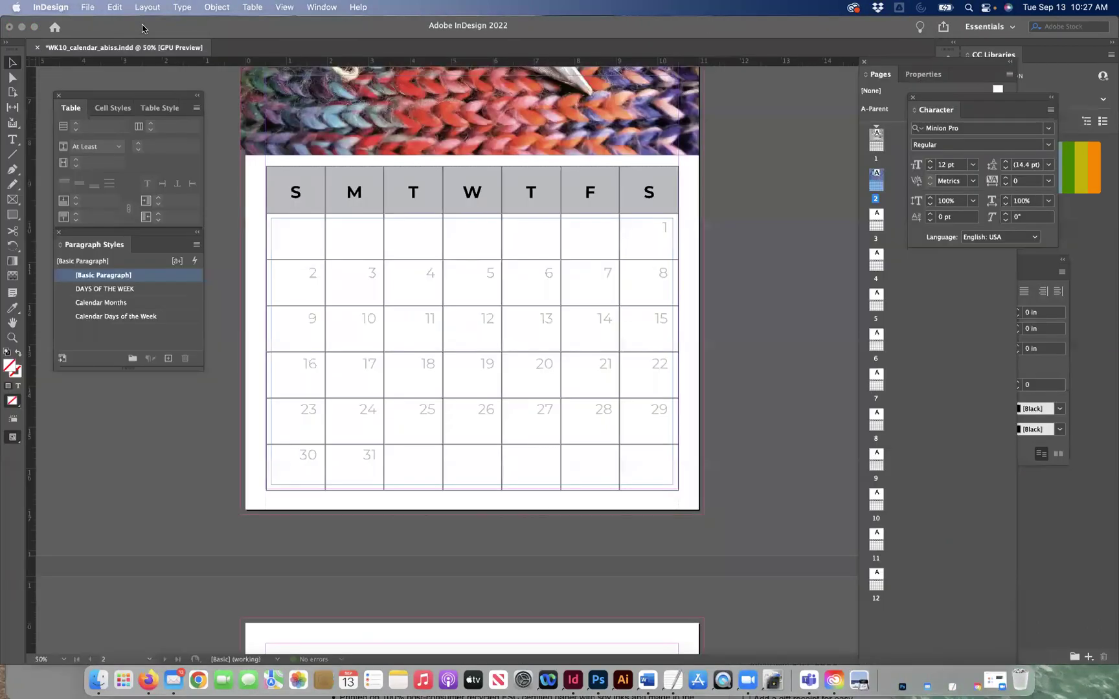
pyautogui.click(12, 140)
pyautogui.click(663, 226)
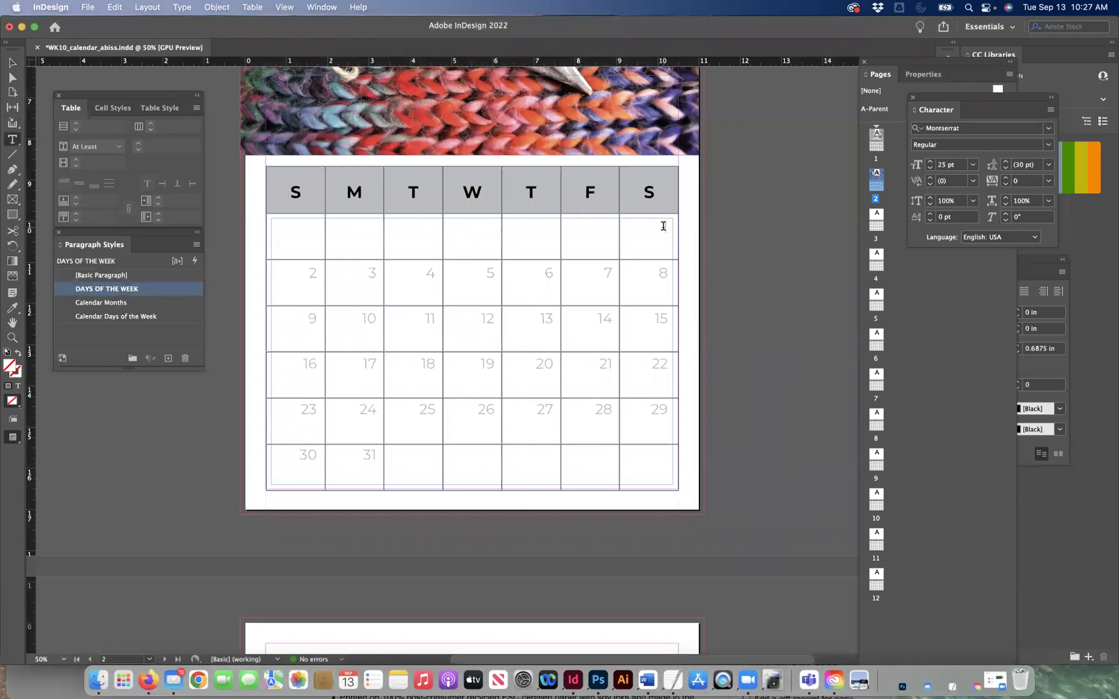
pyautogui.press('BackSpace')
pyautogui.press('Left')
pyautogui.press('Left')
pyautogui.press('Left')
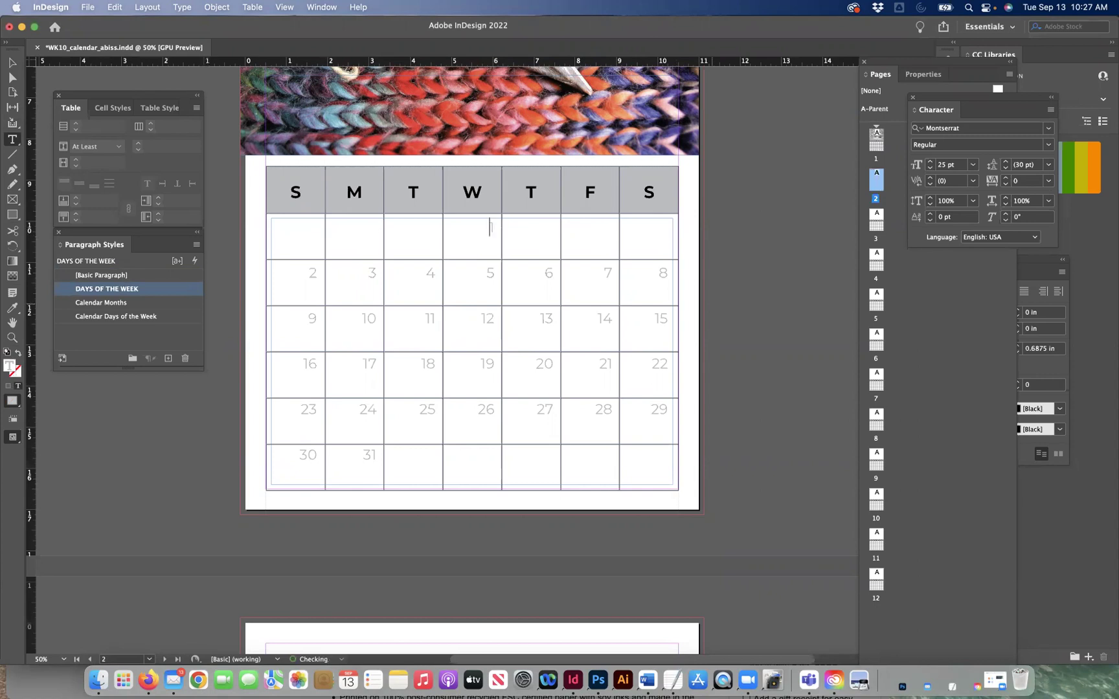
pyautogui.press('BackSpace')
pyautogui.press('Delete')
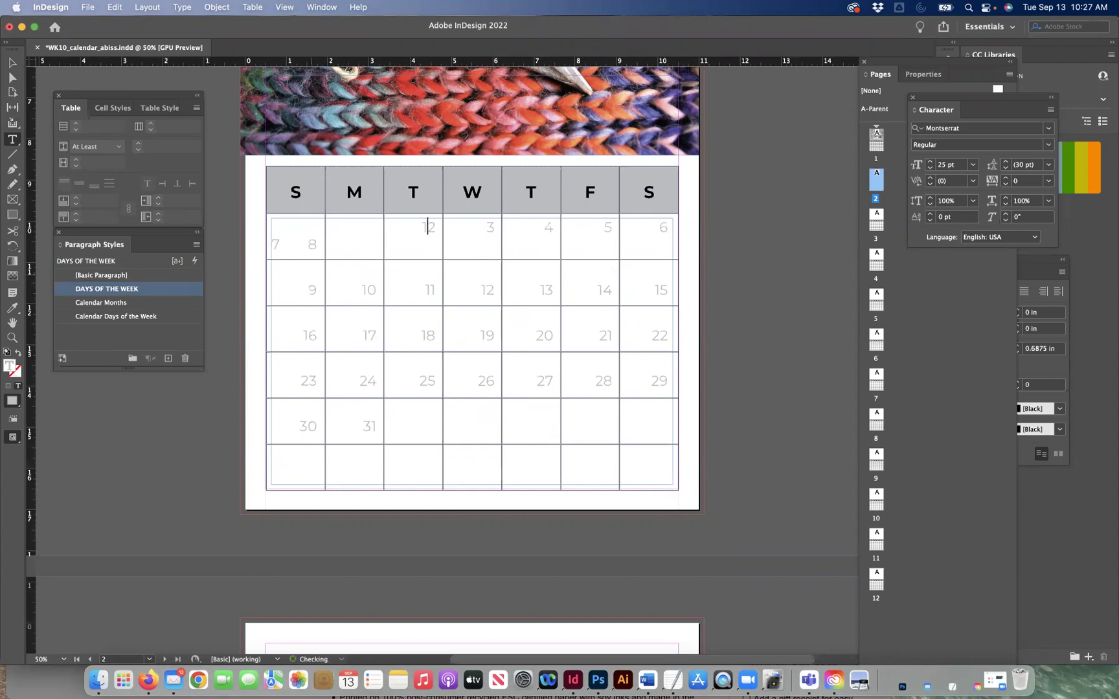
pyautogui.press('Tab')
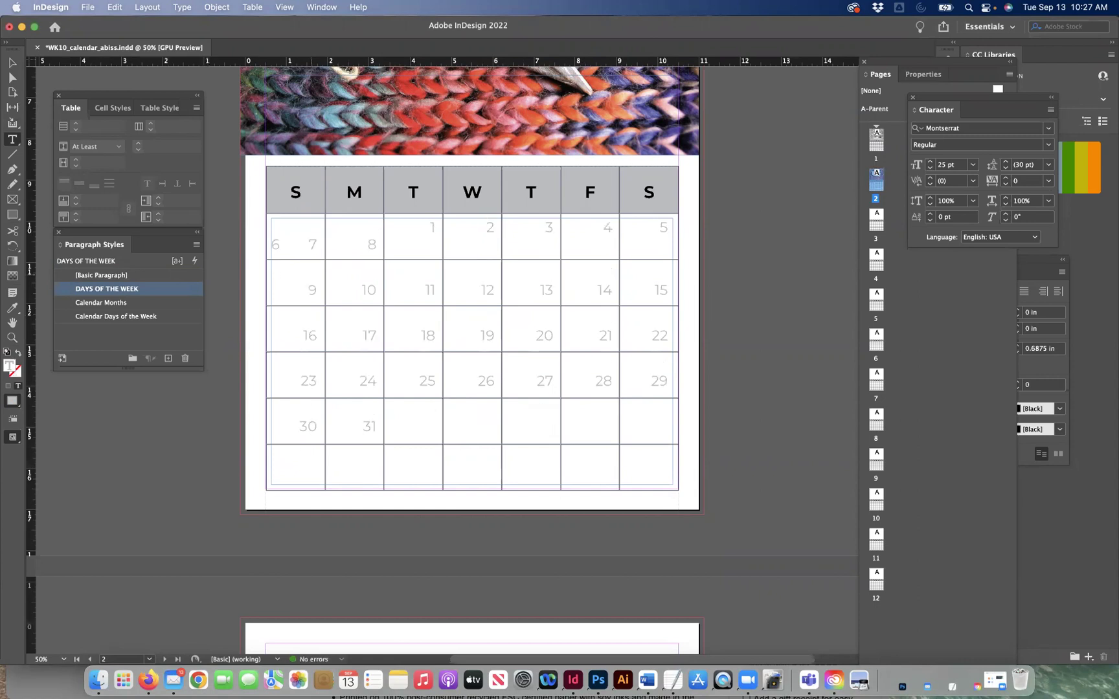
# - Reflow the following rows so the 9, 16, 23 and 30 dates follow on correctly
pyautogui.click(309, 291)
pyautogui.press('BackSpace')
pyautogui.press('Tab')
pyautogui.click(304, 308)
pyautogui.press('BackSpace')
pyautogui.press('BackSpace')
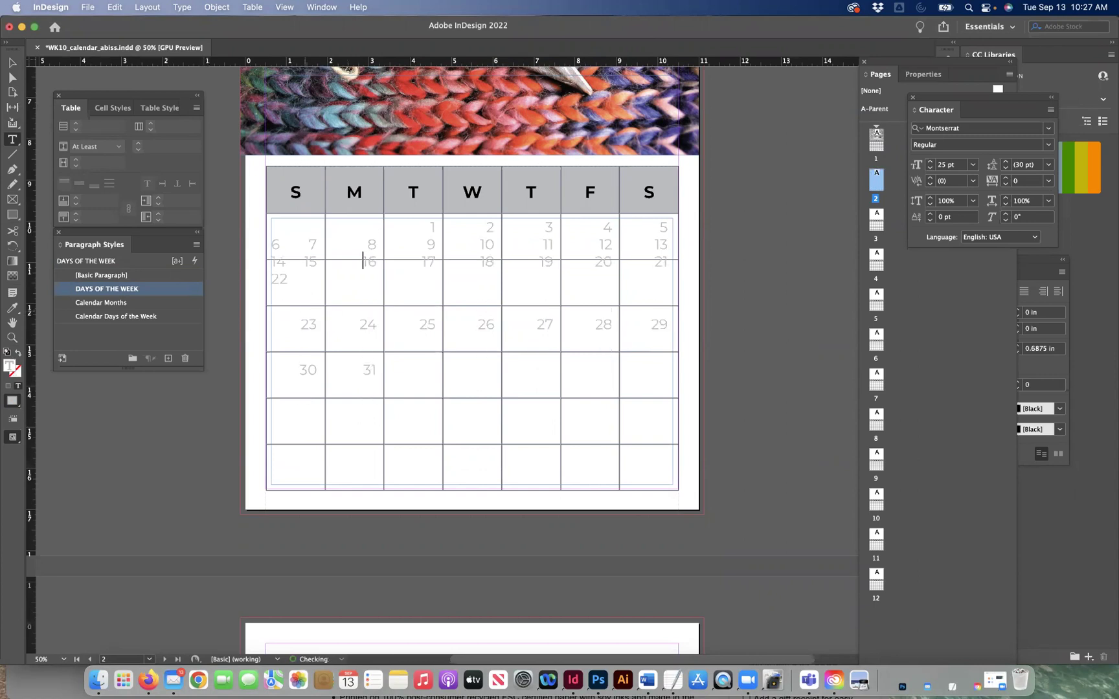
pyautogui.click(301, 327)
pyautogui.press('BackSpace')
pyautogui.press('BackSpace')
pyautogui.press('Tab')
pyautogui.click(299, 326)
pyautogui.press('BackSpace')
pyautogui.press('Return')
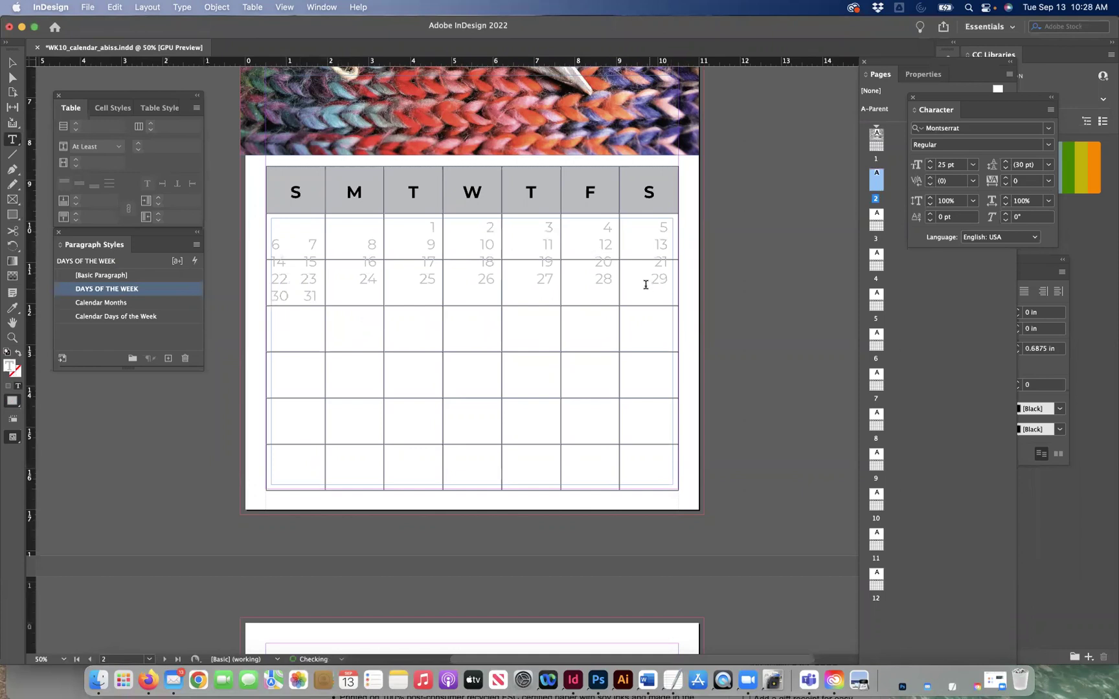
# - Delete dates 29, 30 and 31, then select the dates from 18 to 28
pyautogui.moveTo(650, 278); pyautogui.dragTo(674, 305)
pyautogui.press('BackSpace')
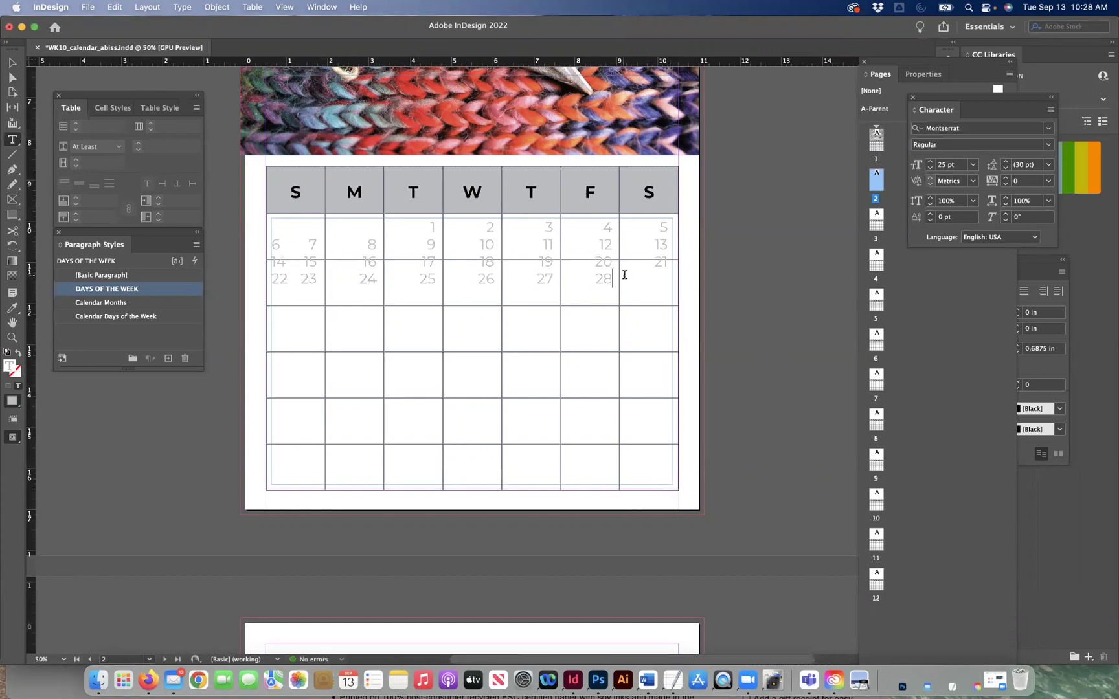
pyautogui.moveTo(628, 277); pyautogui.dragTo(253, 232)
pyautogui.doubleClick(163, 290)
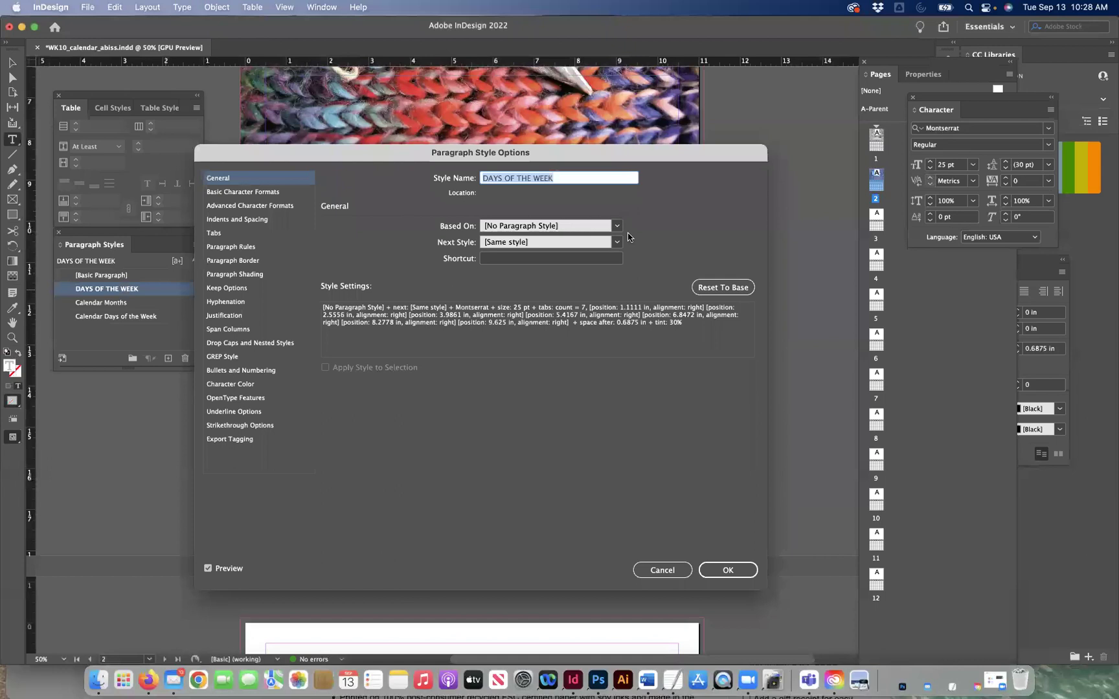
pyautogui.click(257, 220)
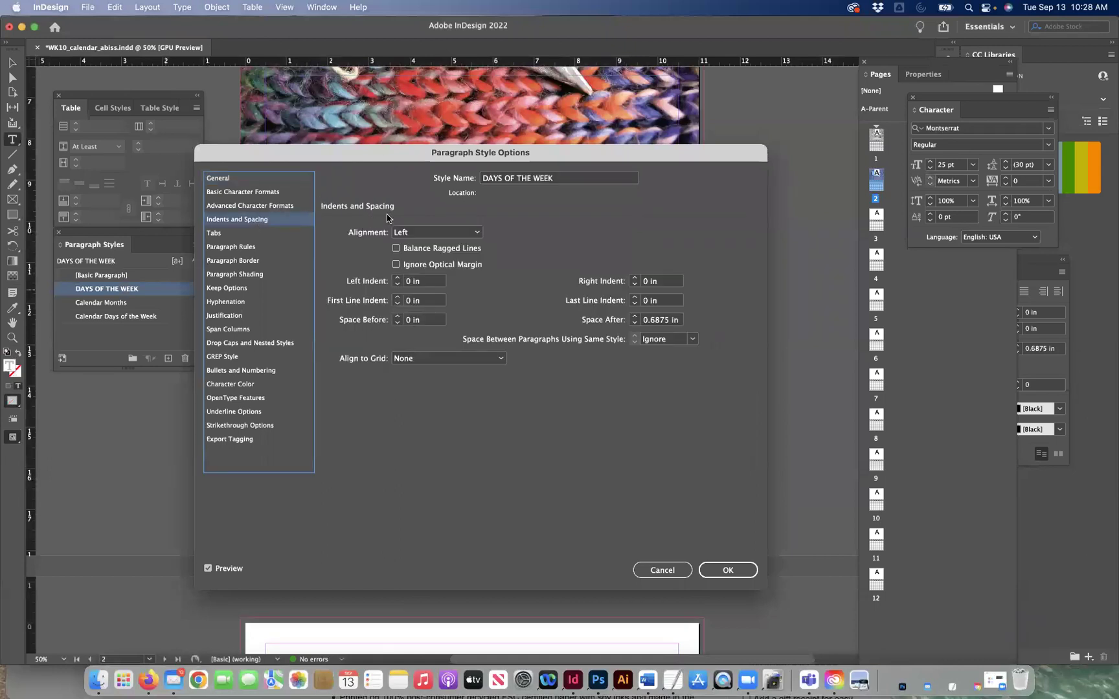
pyautogui.moveTo(358, 156); pyautogui.dragTo(690, 101)
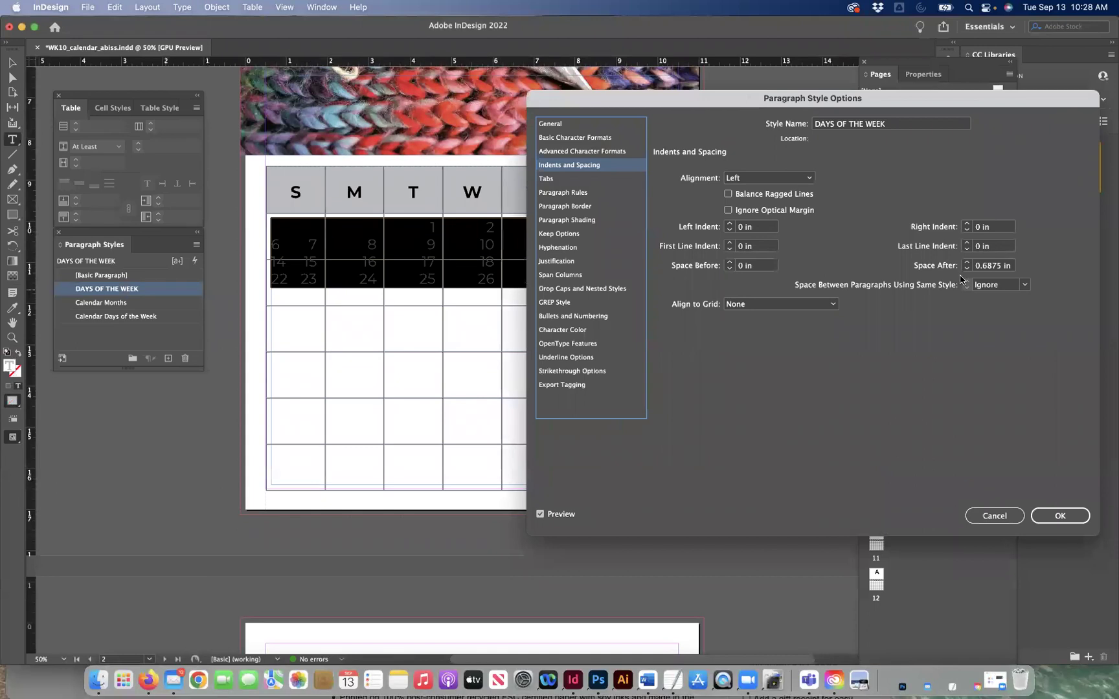
pyautogui.click(966, 262)
pyautogui.click(967, 261)
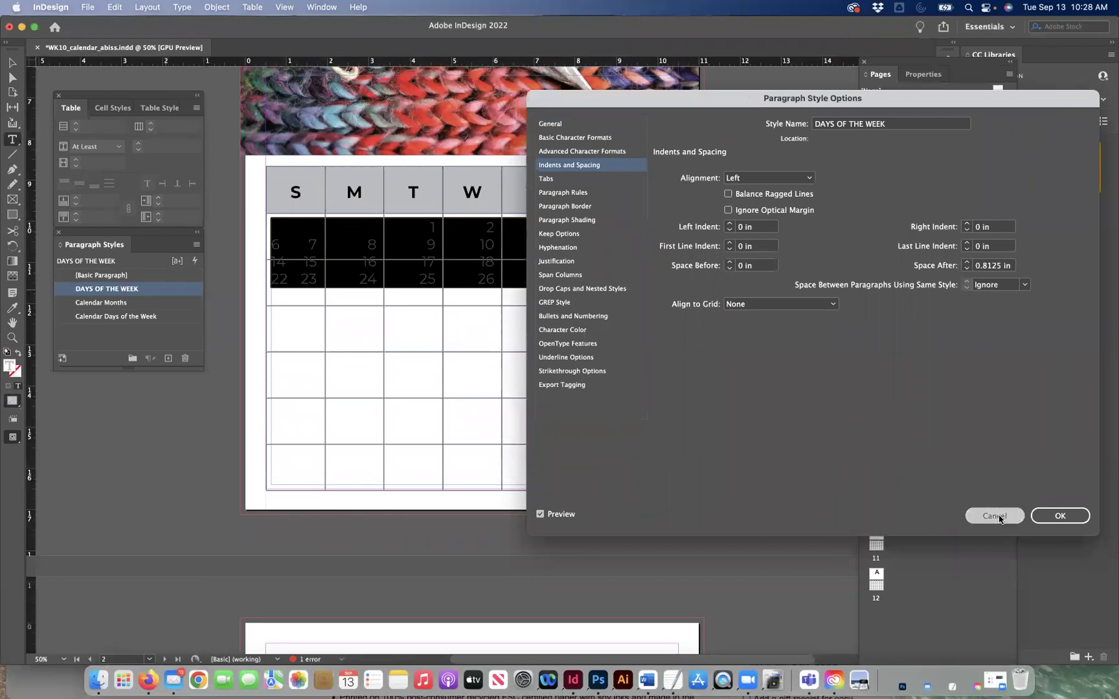
pyautogui.click(995, 515)
pyautogui.click(543, 259)
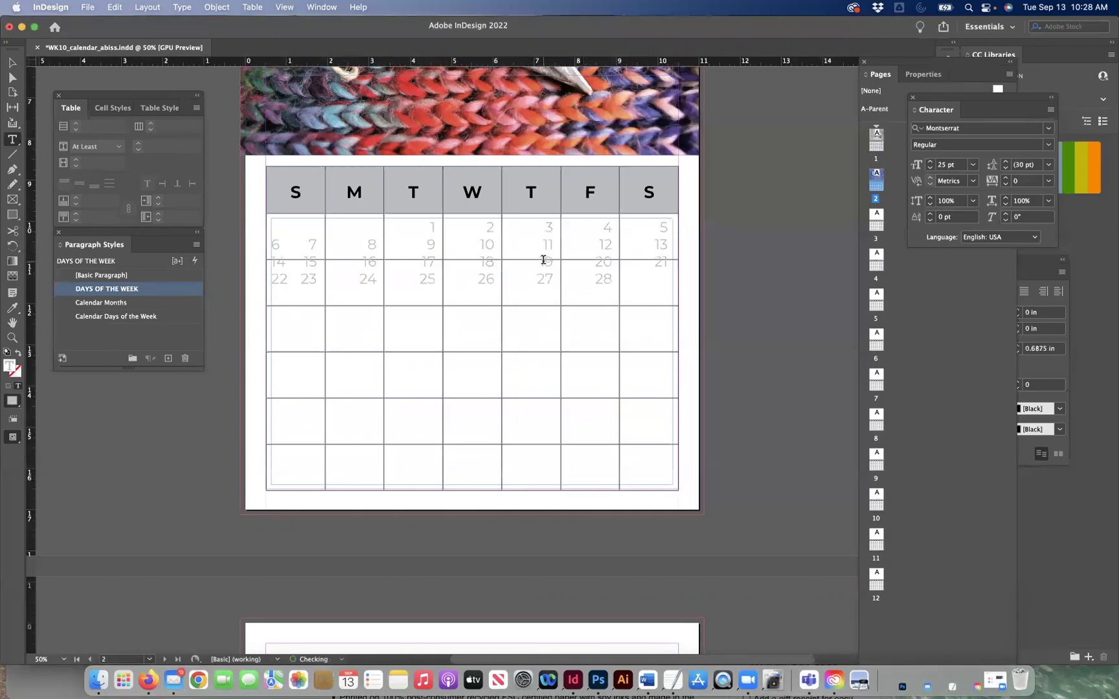
# - Break February's dates into new week rows after 5, 12, 19 and 26
pyautogui.click(667, 226)
pyautogui.press('Return')
pyautogui.click(665, 274)
pyautogui.press('Return')
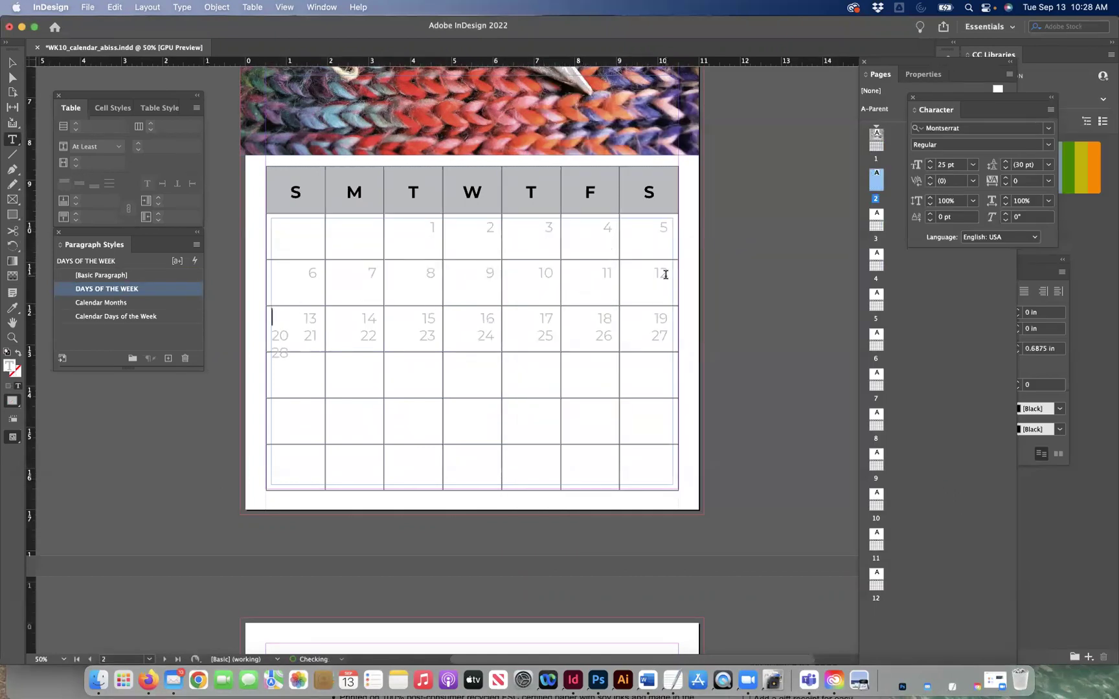
pyautogui.click(667, 317)
pyautogui.press('Return')
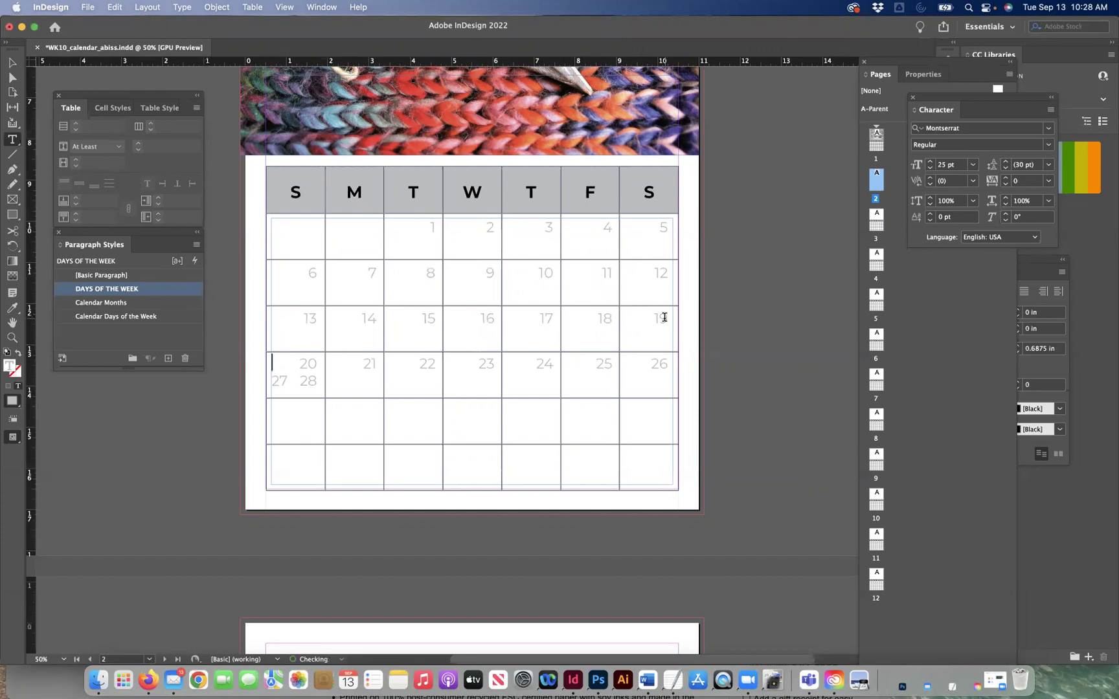
pyautogui.click(665, 366)
pyautogui.press('Return')
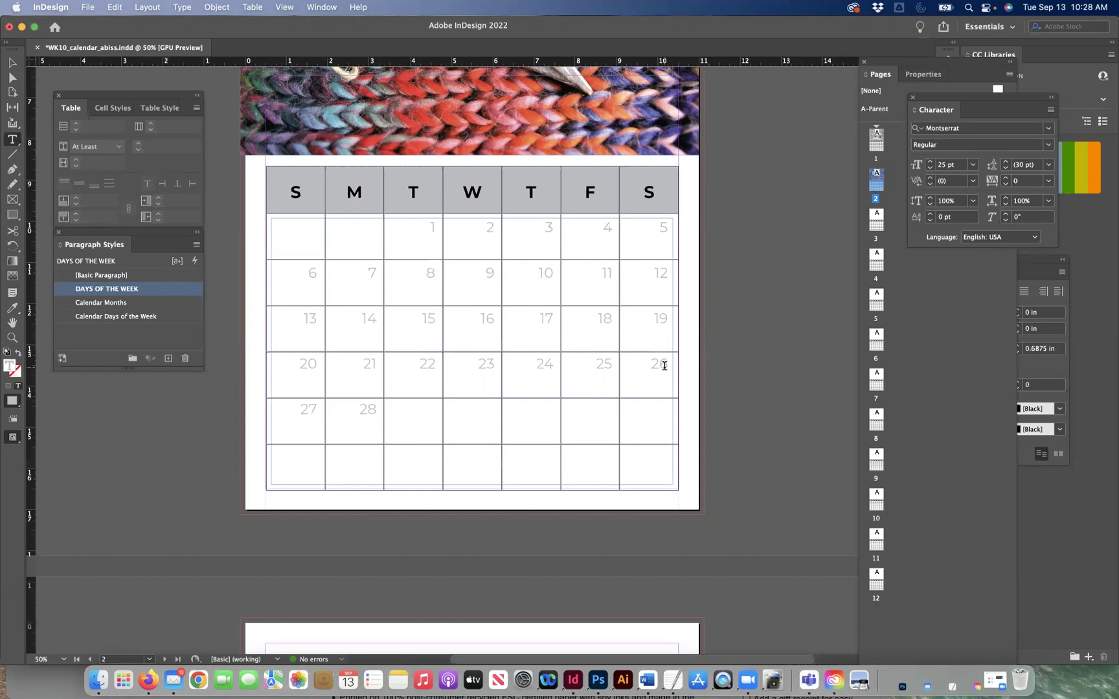
pyautogui.click(11, 62)
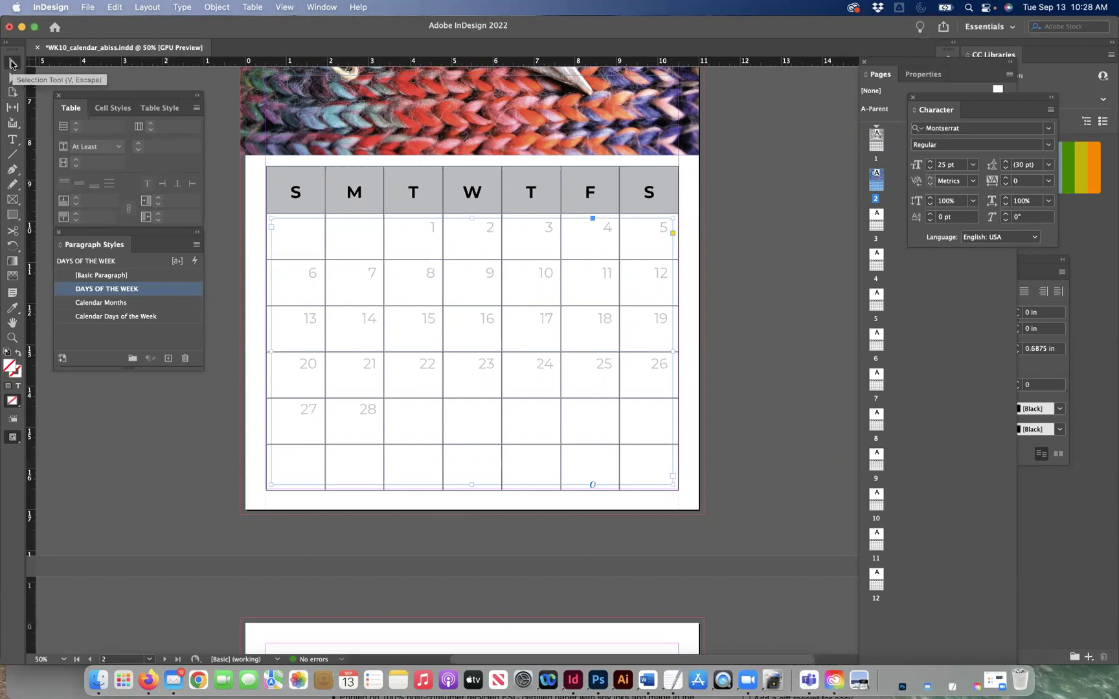
# - Paste January's date frame onto the February page and position it in the grid
pyautogui.press('Delete')
pyautogui.press('super+z')
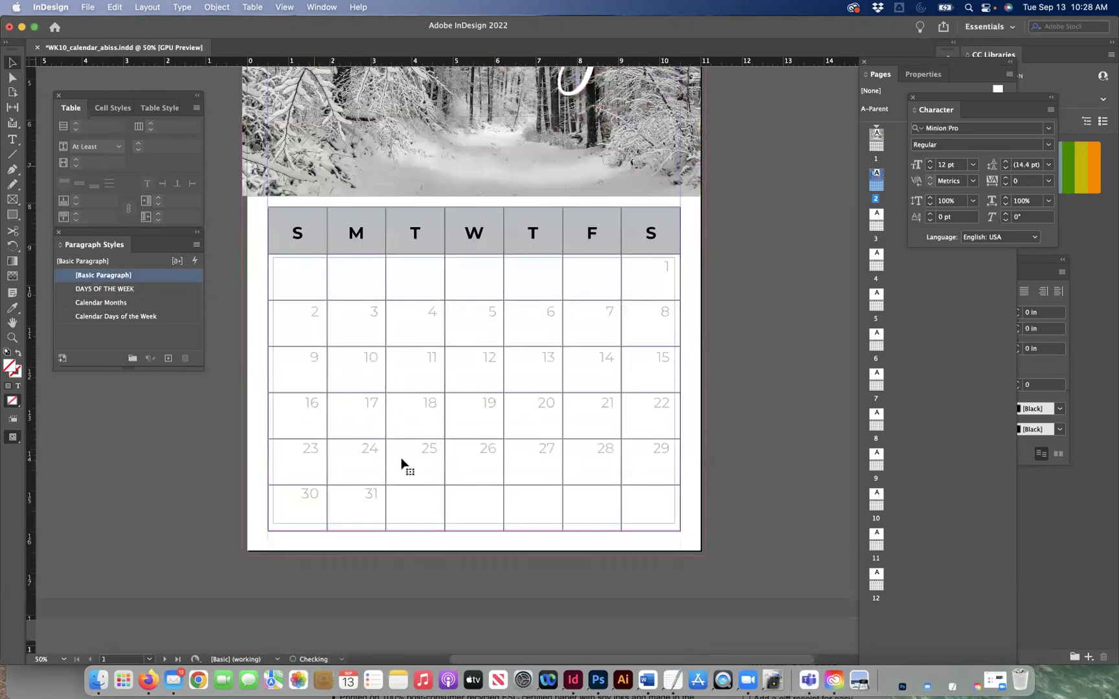
pyautogui.scroll(-10, 402, 461)
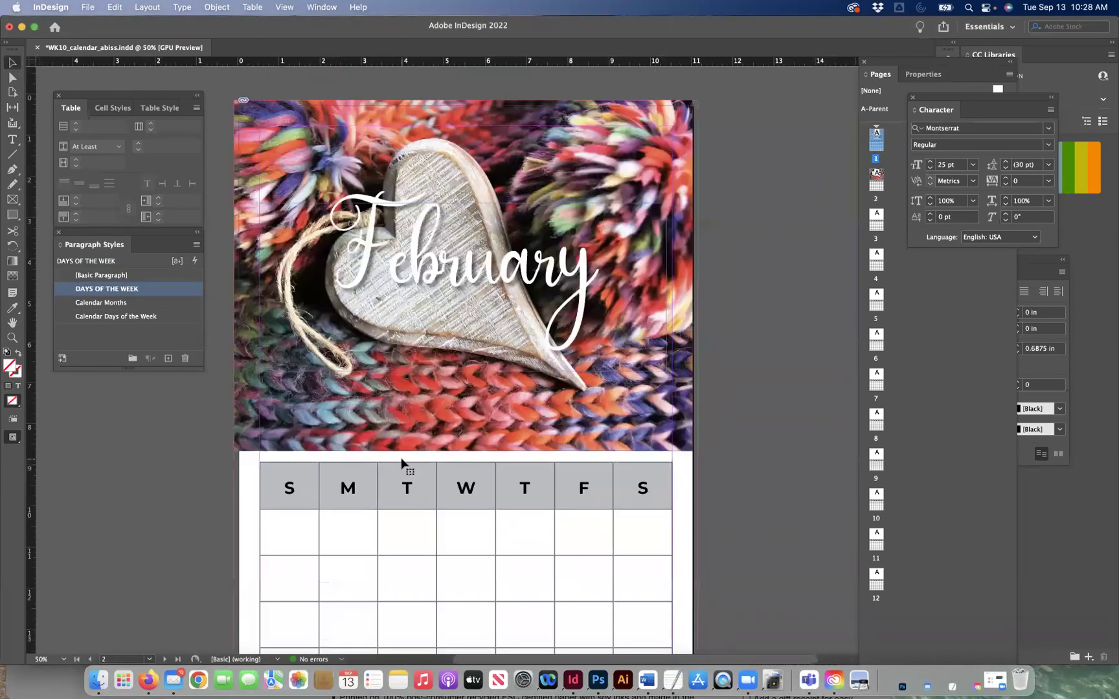
pyautogui.scroll(-5, 402, 462)
pyautogui.press('super+v')
pyautogui.moveTo(462, 279); pyautogui.dragTo(462, 337)
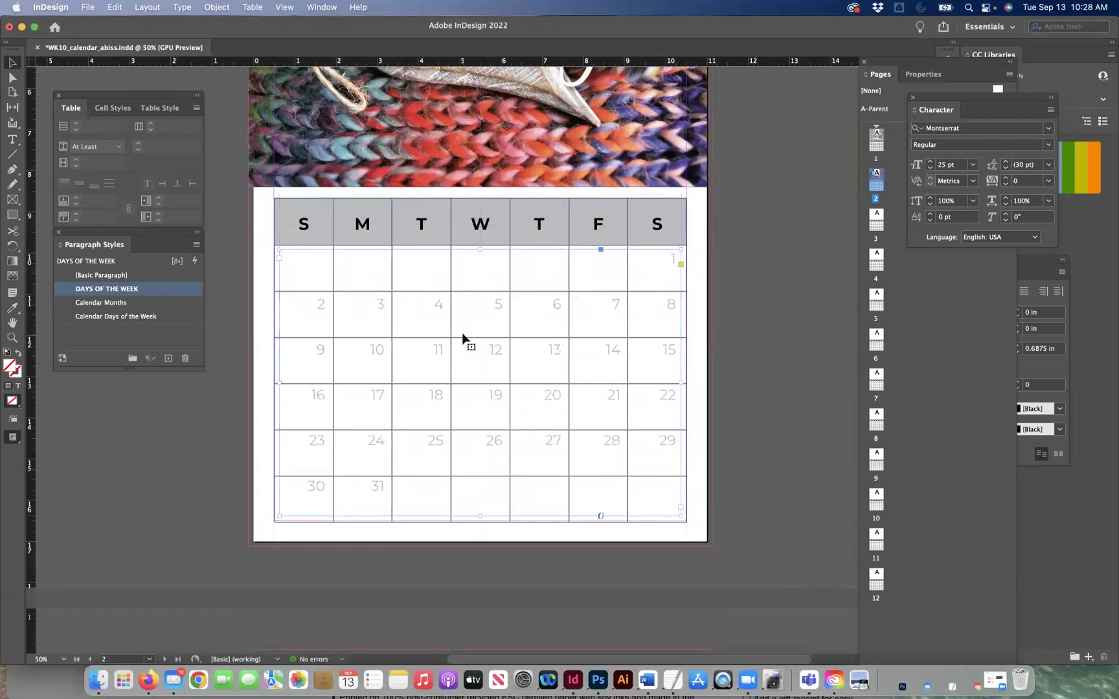
pyautogui.click(12, 139)
# - Add date 1 in Tuesday's cell and join the 2–8 line onto the first row
pyautogui.click(670, 260)
pyautogui.press('Left')
pyautogui.press('Left')
pyautogui.press('Left')
pyautogui.press('Left')
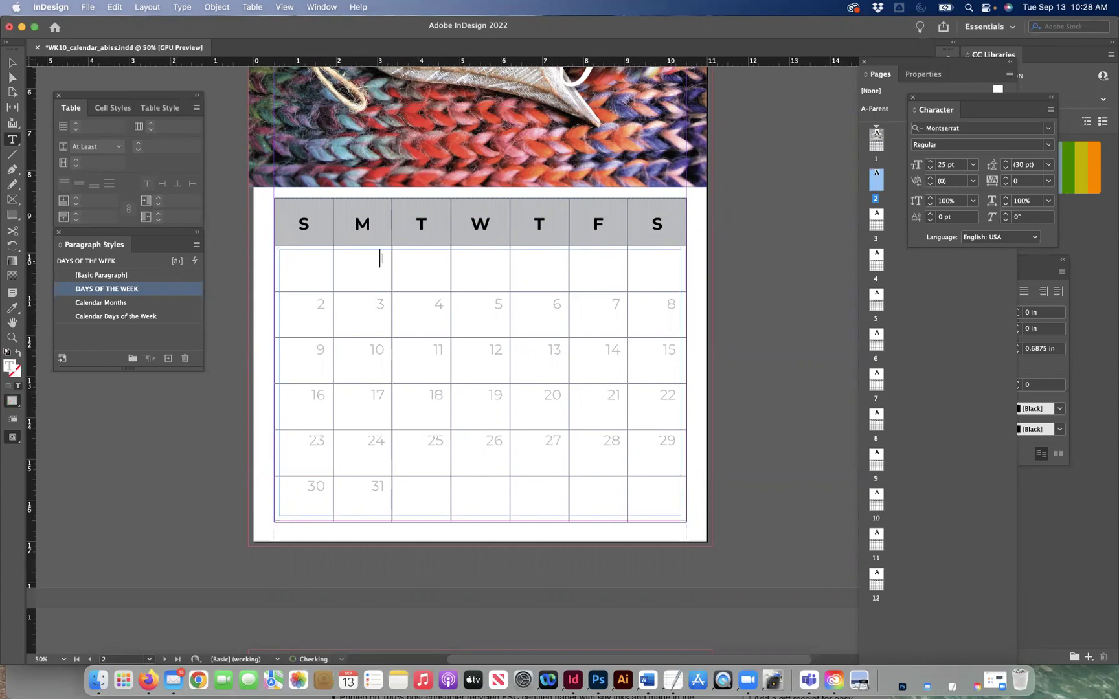
pyautogui.write('1')
pyautogui.press('Delete')
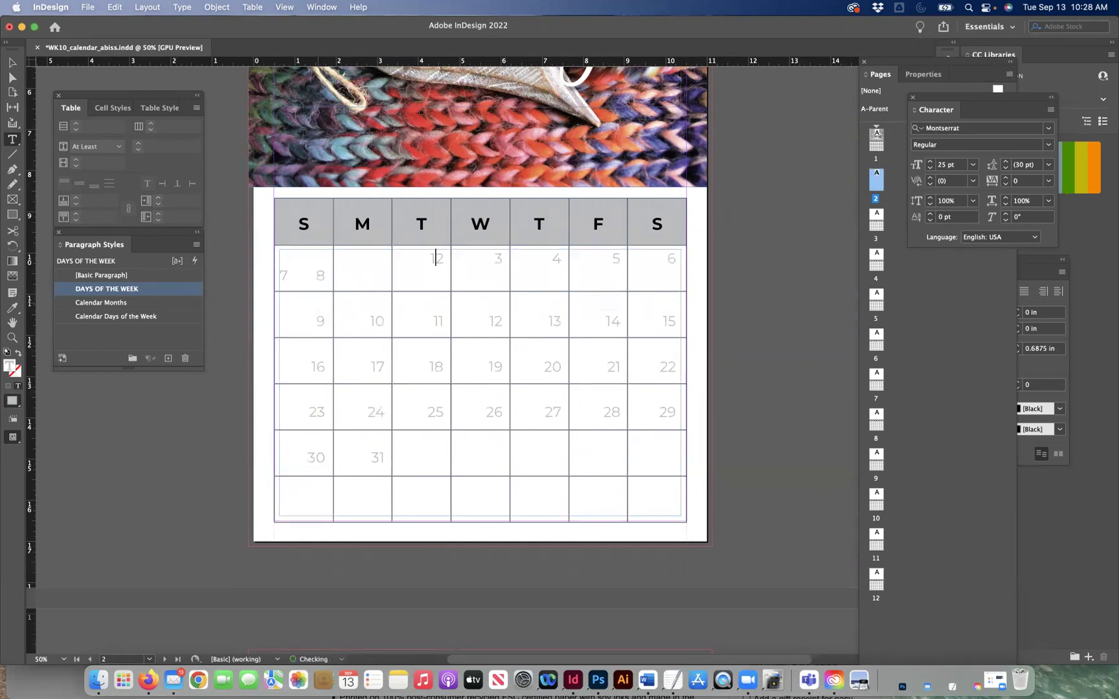
pyautogui.press('Tab')
# - Rework the first-row breaks so dates 1–5 fill the first week, ending in Saturday
pyautogui.click(280, 276)
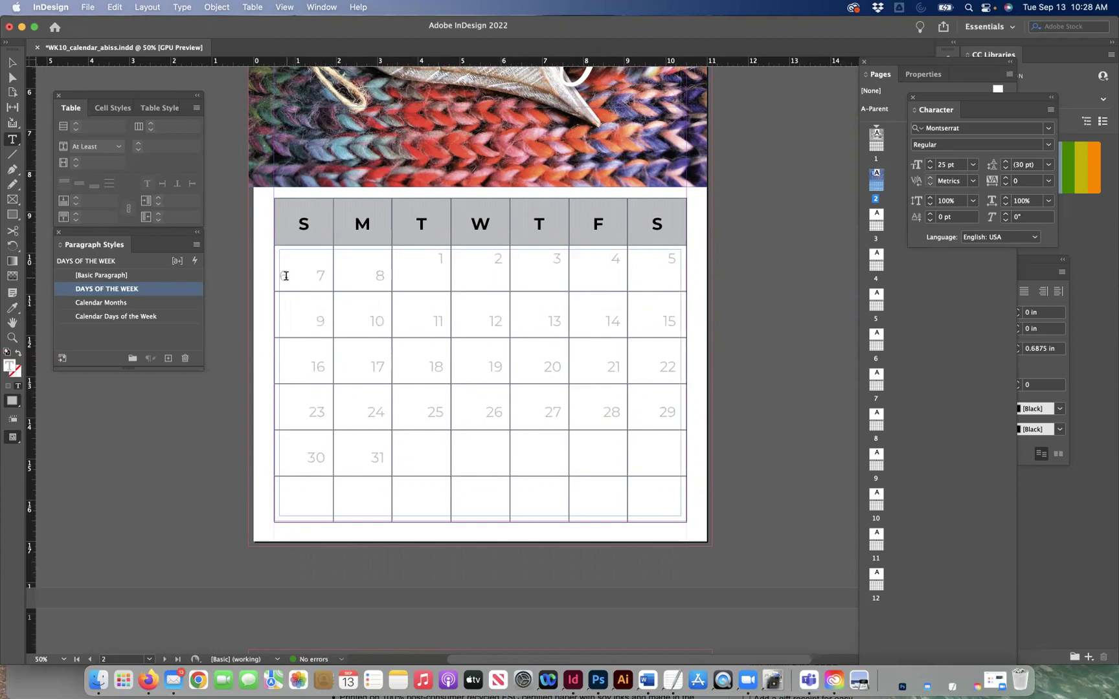
pyautogui.press('Return')
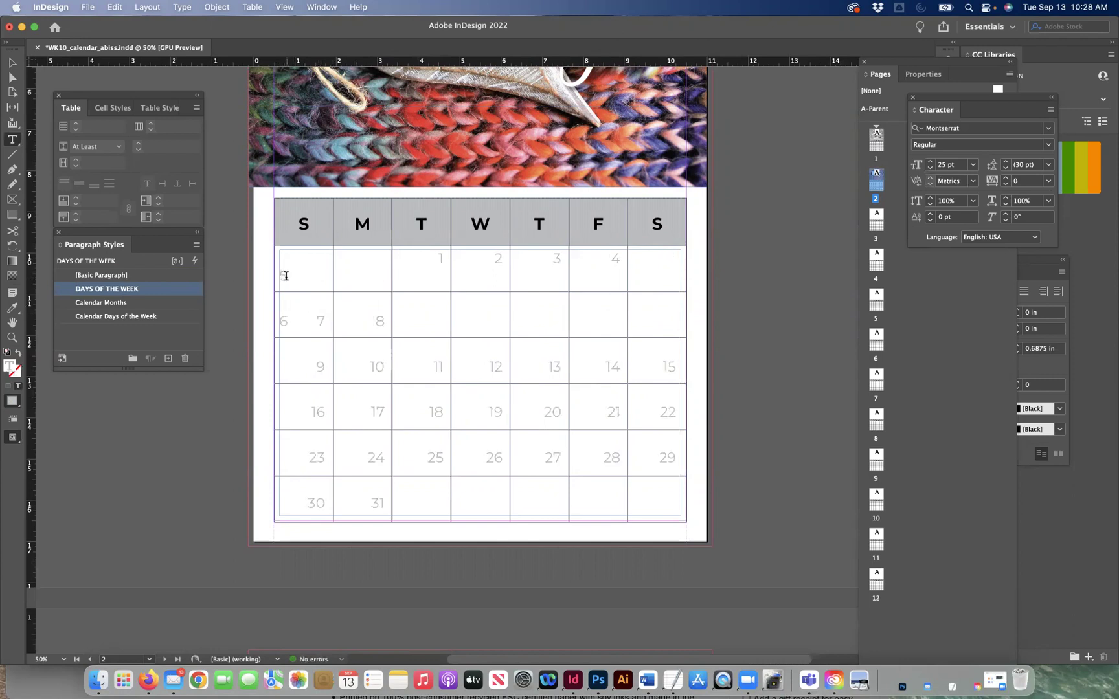
pyautogui.press('BackSpace')
pyautogui.press('Return')
pyautogui.click(281, 274)
pyautogui.press('BackSpace')
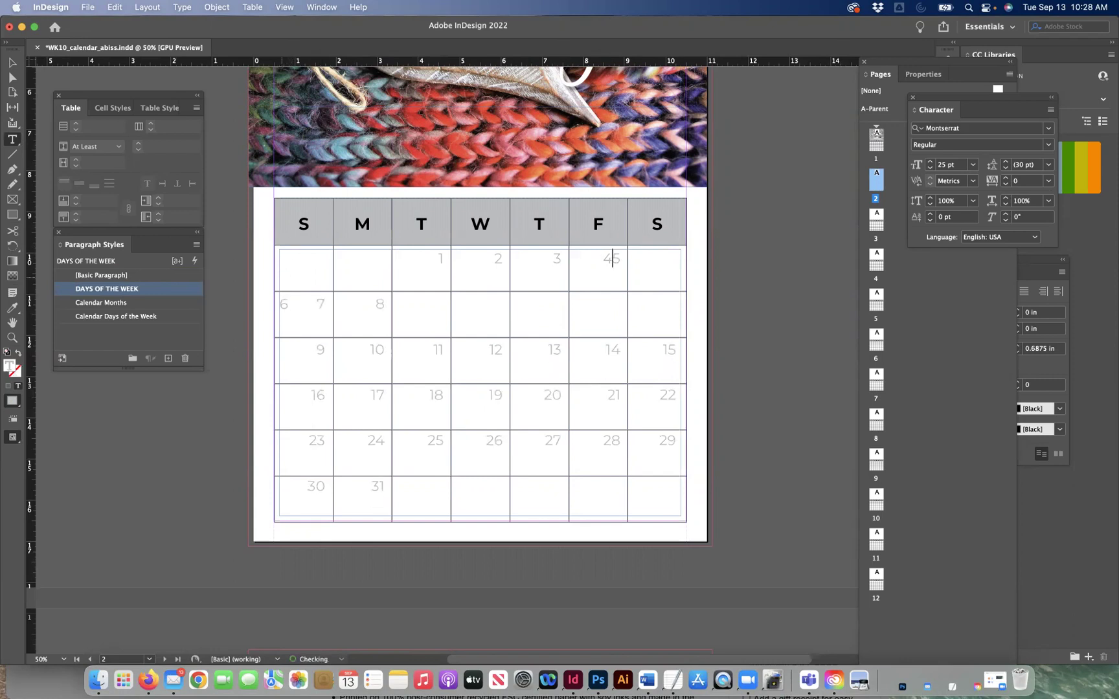
pyautogui.press('Return')
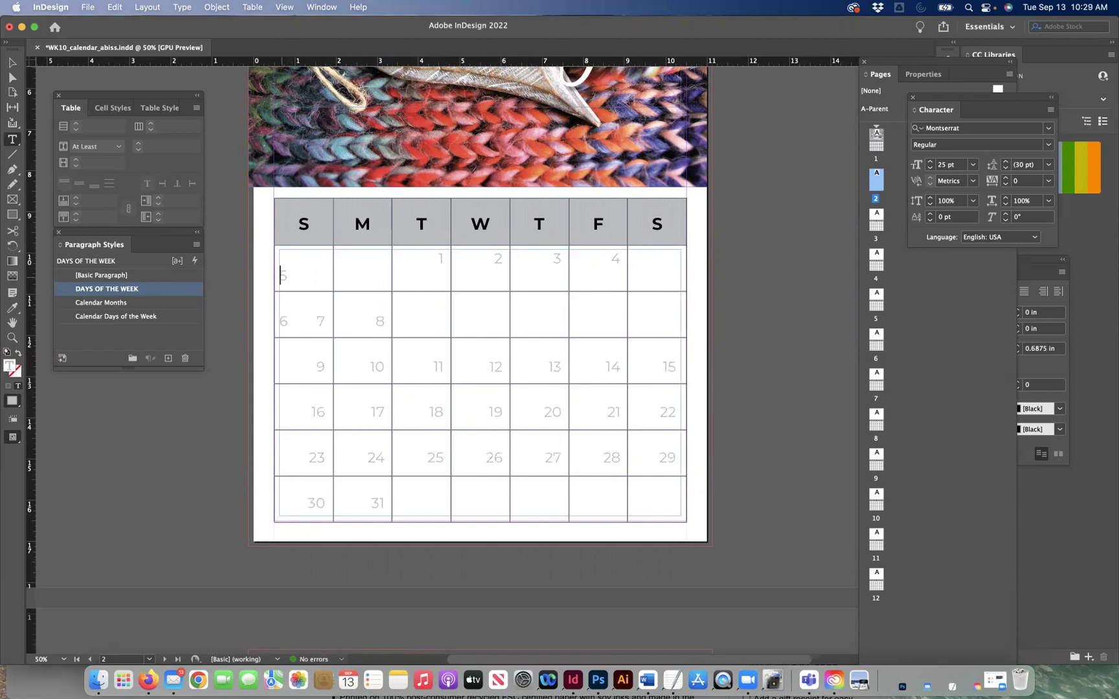
pyautogui.press('BackSpace')
pyautogui.press('Return')
pyautogui.press('BackSpace')
pyautogui.press('Right')
pyautogui.press('Right')
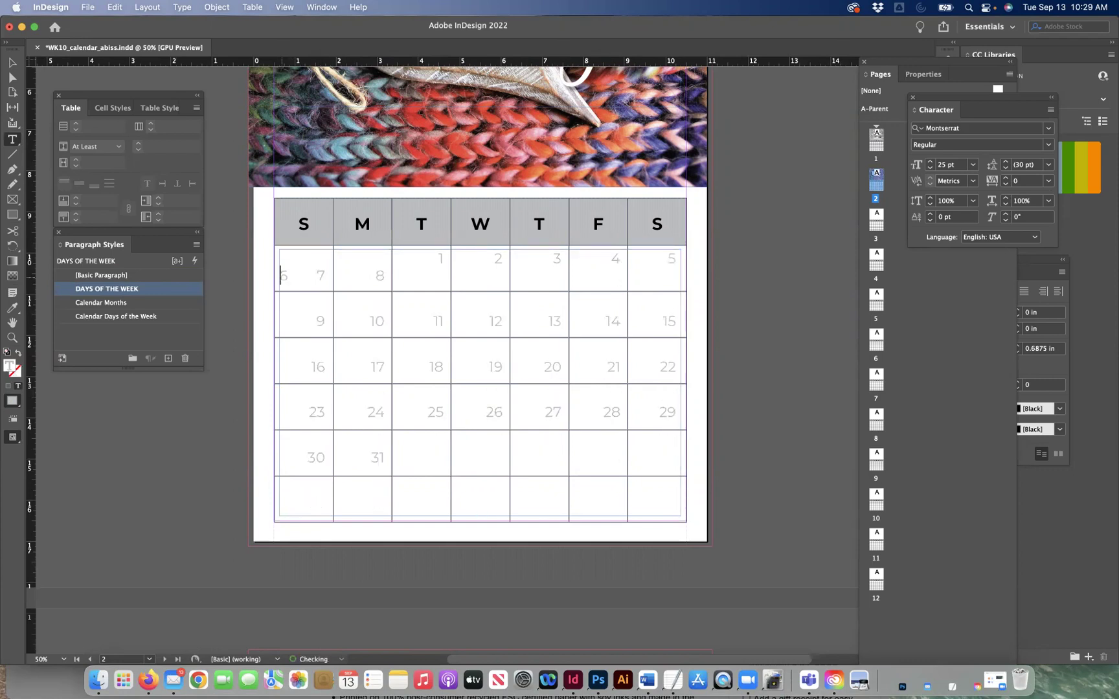
# - Shift dates 9 onward one cell right and join the 16, 23 and 30 lines upward
pyautogui.click(314, 318)
pyautogui.press('BackSpace')
pyautogui.press('BackSpace')
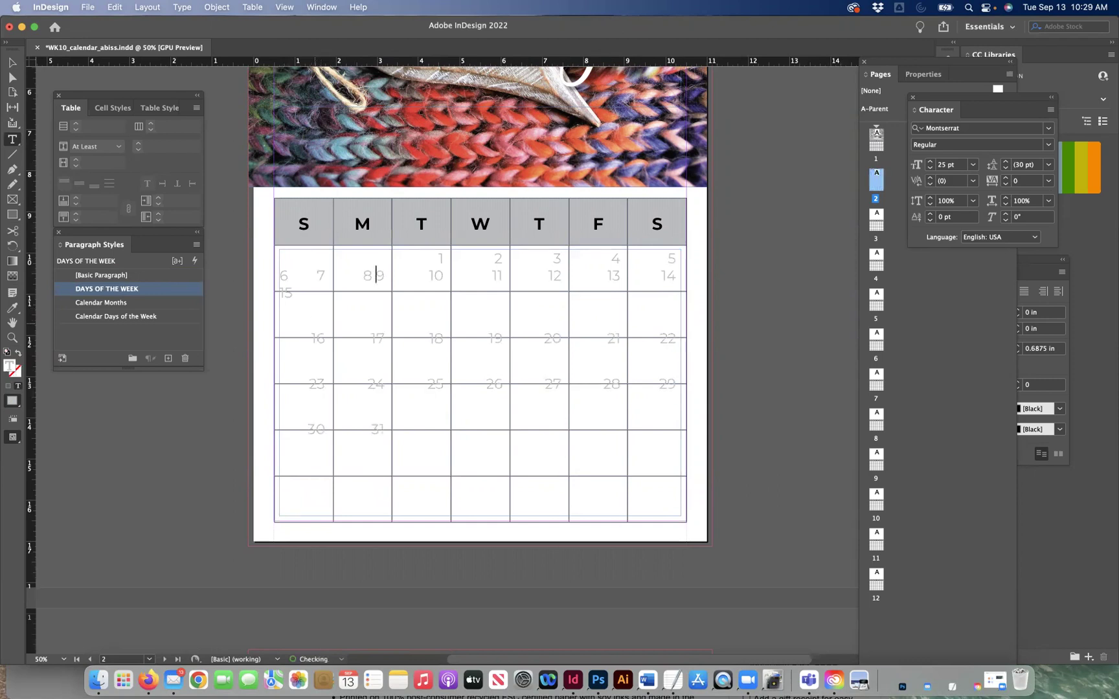
pyautogui.press('Tab')
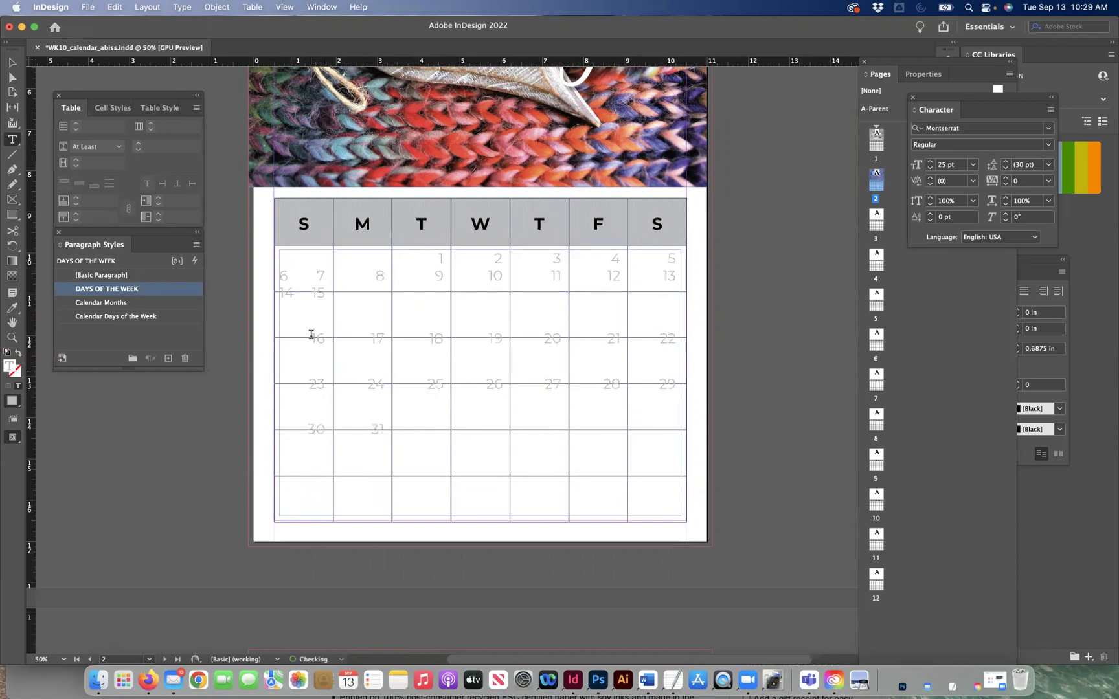
pyautogui.click(281, 338)
pyautogui.press('BackSpace')
pyautogui.press('Tab')
pyautogui.click(308, 356)
pyautogui.press('BackSpace')
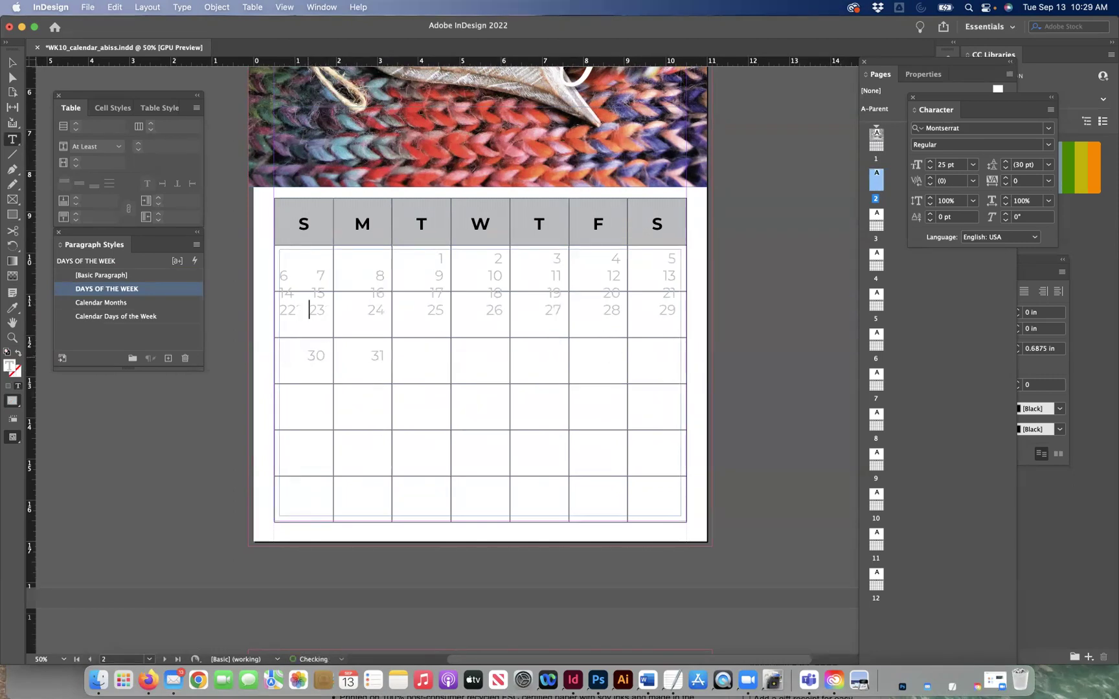
pyautogui.click(308, 355)
pyautogui.press('BackSpace')
# - Delete dates 29–31 and start new week rows after dates 5, 12, 19 and 26
pyautogui.moveTo(664, 315); pyautogui.dragTo(330, 334)
pyautogui.press('BackSpace')
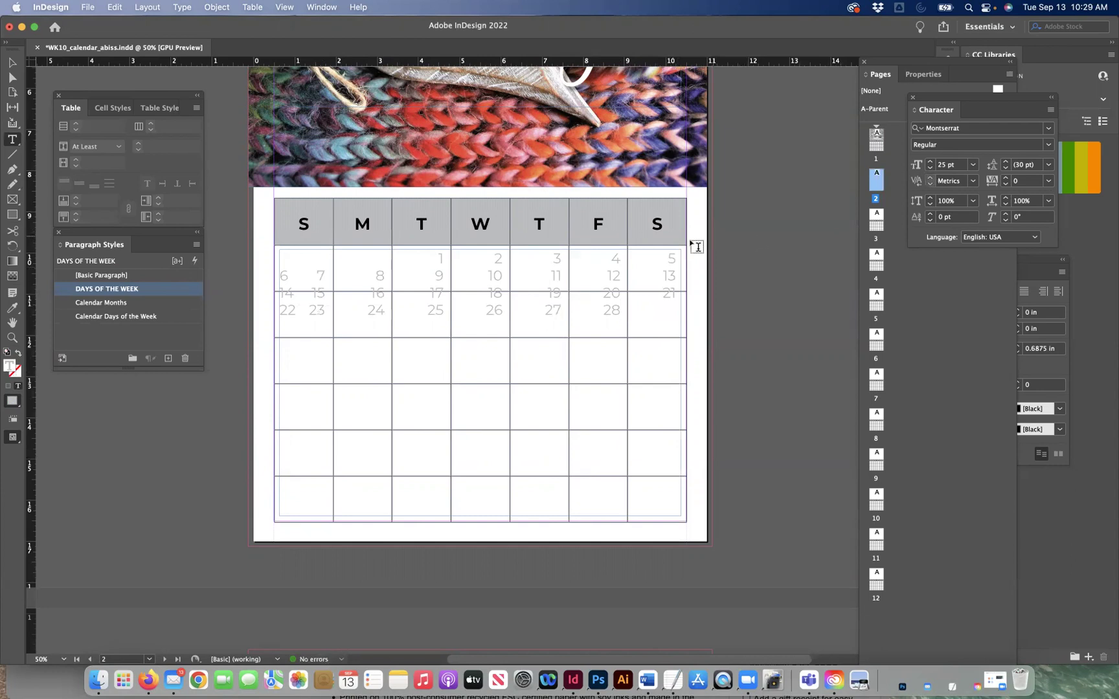
pyautogui.click(674, 254)
pyautogui.press('Return')
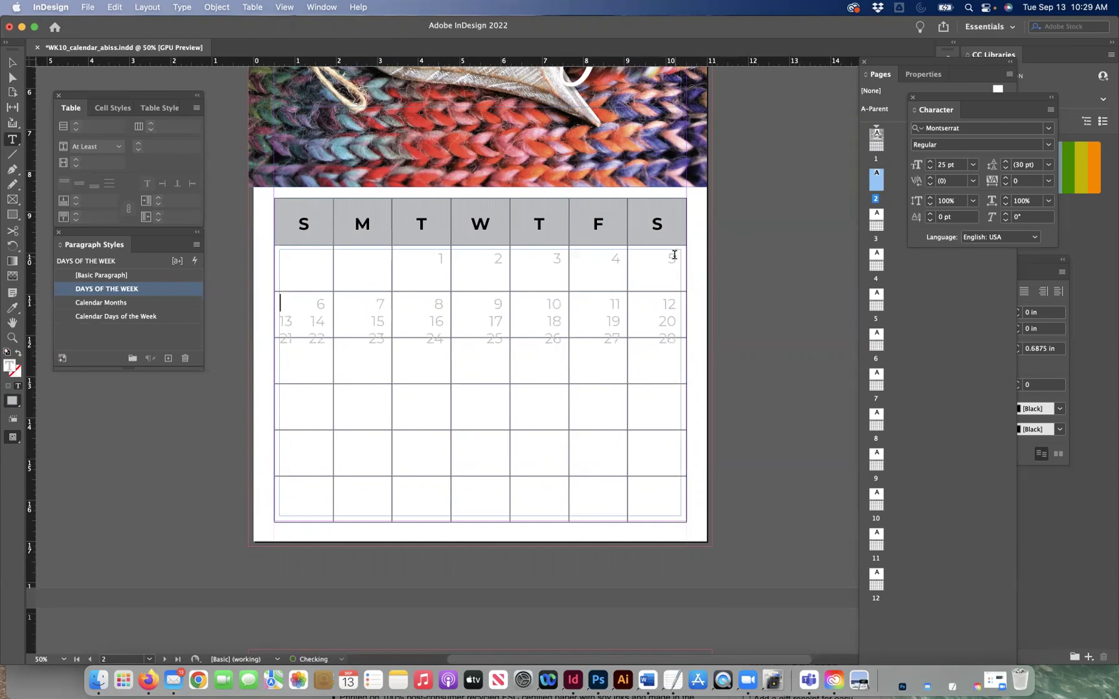
pyautogui.click(674, 303)
pyautogui.press('Return')
pyautogui.click(673, 347)
pyautogui.press('Return')
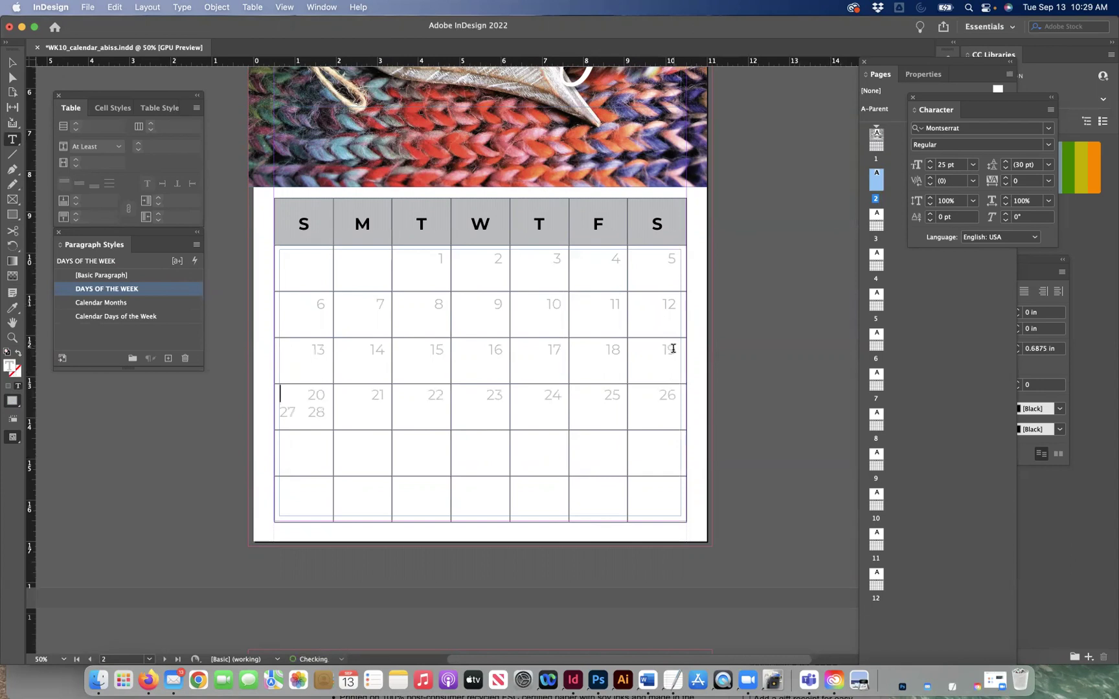
pyautogui.click(673, 395)
pyautogui.press('Return')
pyautogui.press('Escape')
# - Deselect the calendar table and zoom out to view whole calendar pages
pyautogui.click(178, 457)
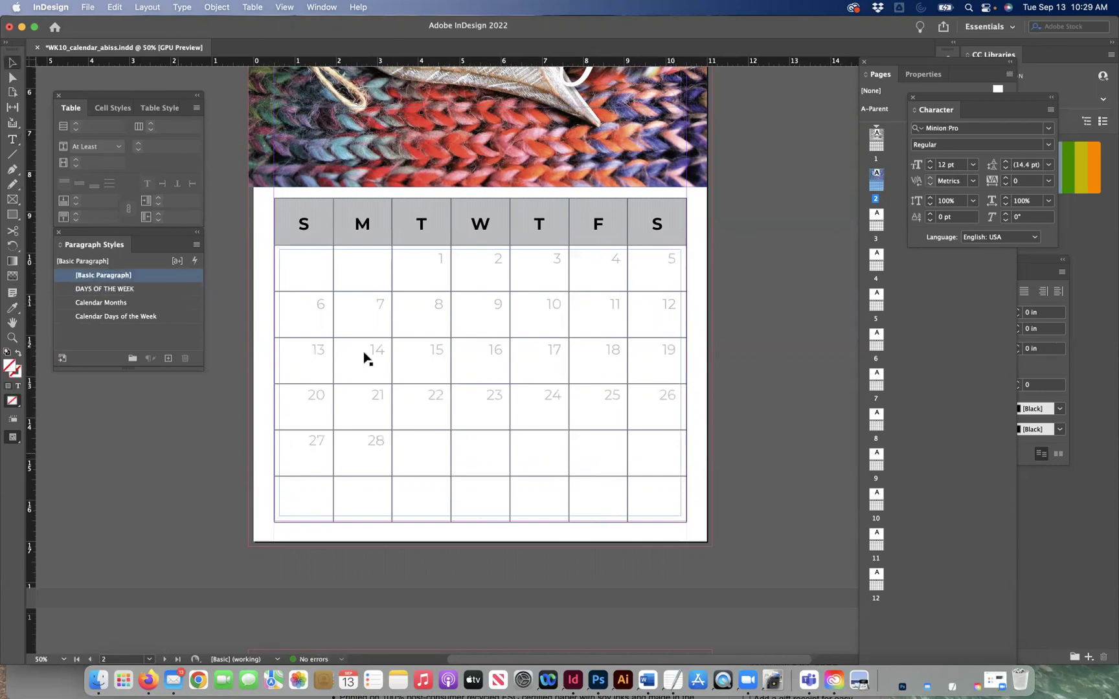
pyautogui.scroll(5, 562, 297)
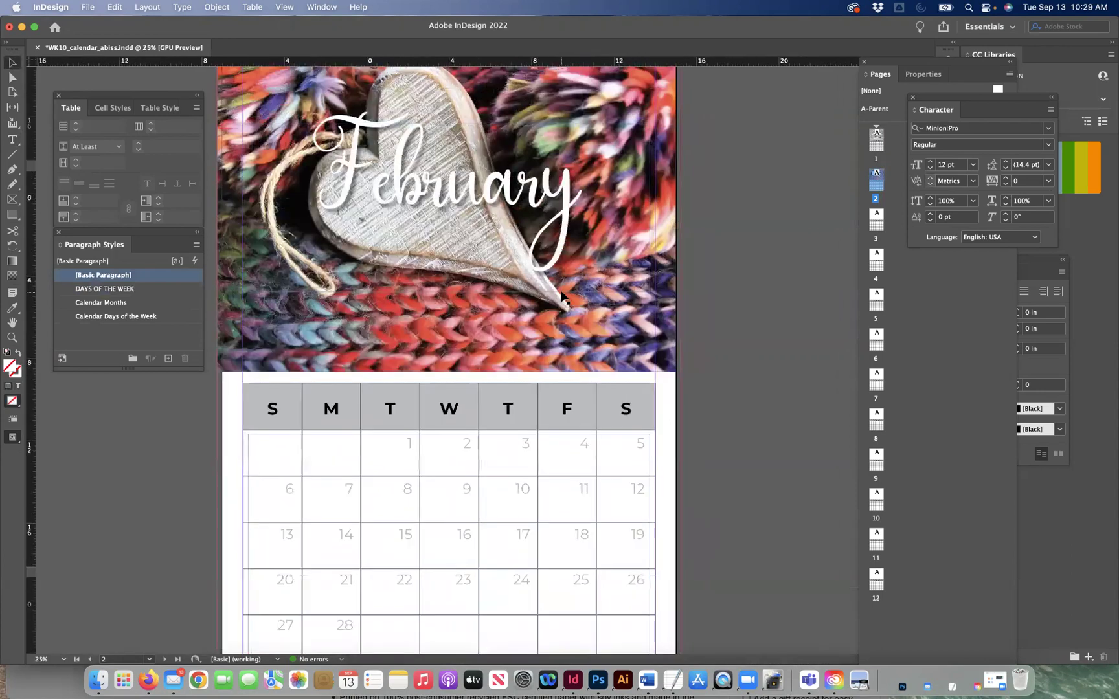
pyautogui.press('super+minus')
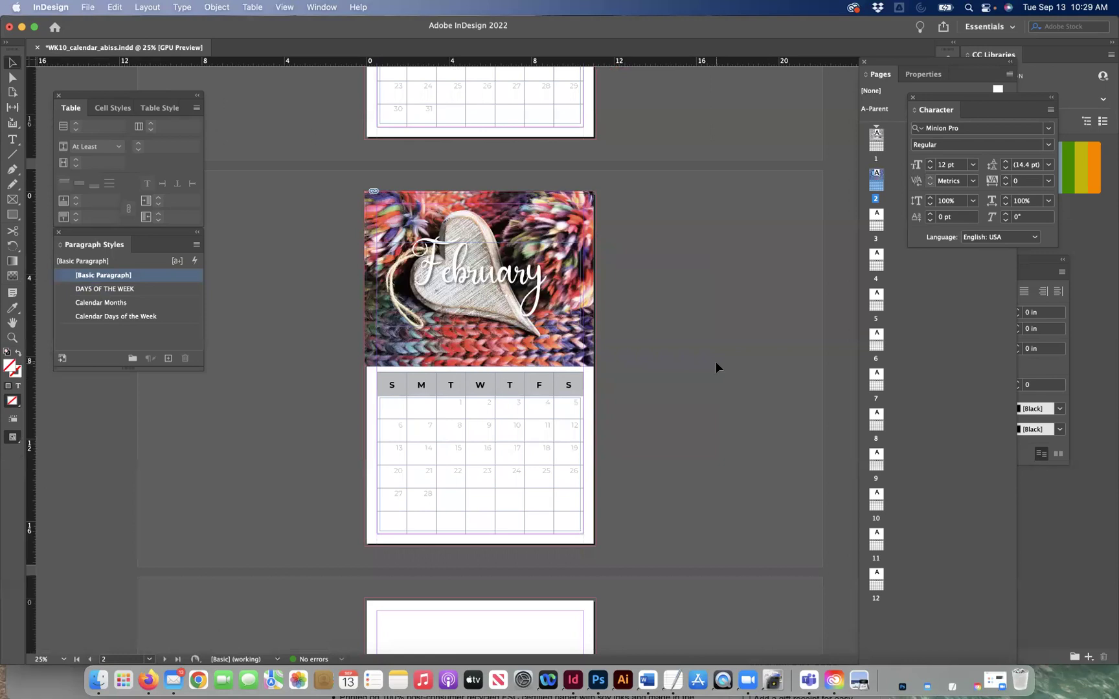
pyautogui.scroll(-3, 715, 362)
pyautogui.scroll(12, 716, 364)
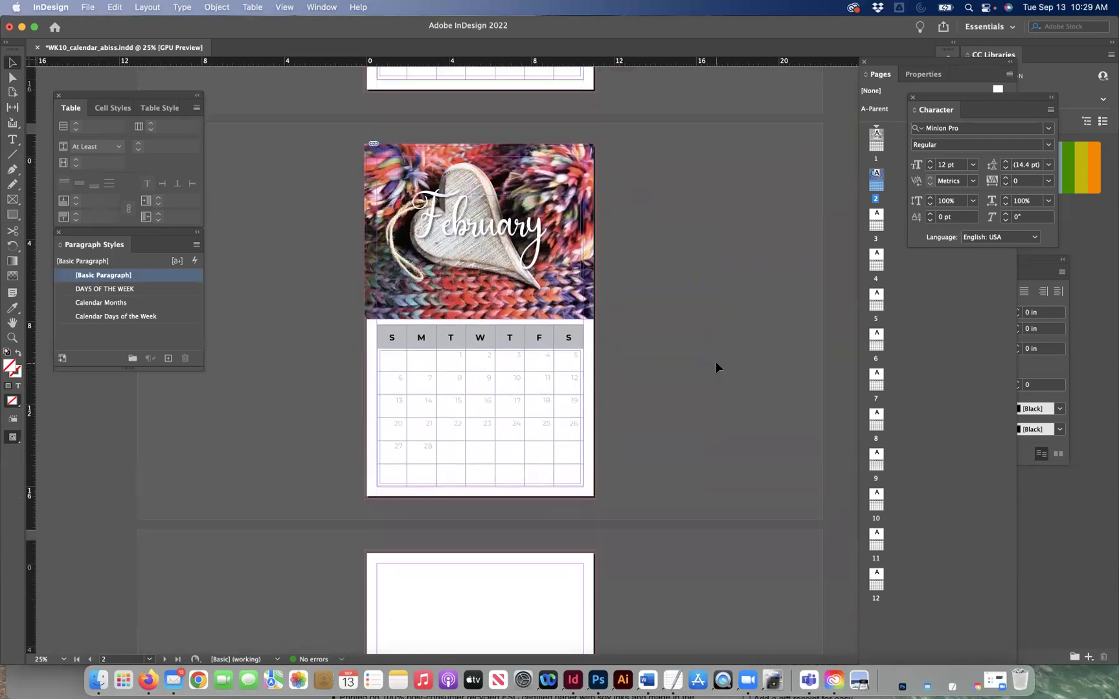
pyautogui.scroll(-20, 716, 367)
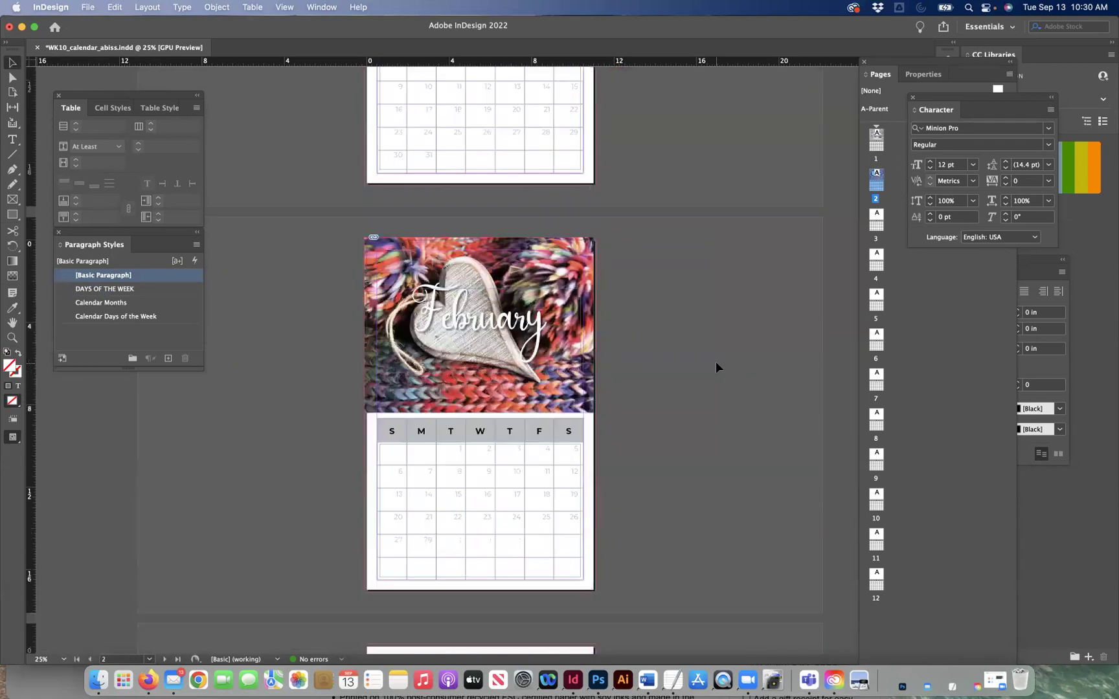
pyautogui.scroll(-20, 716, 367)
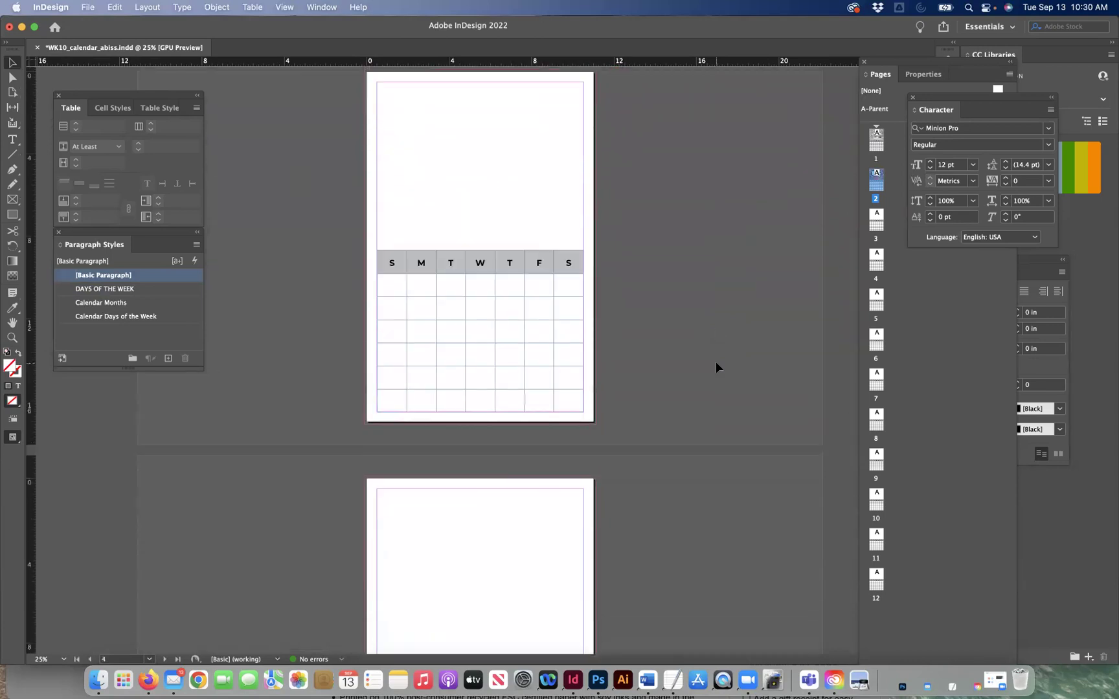
pyautogui.scroll(-1, 716, 367)
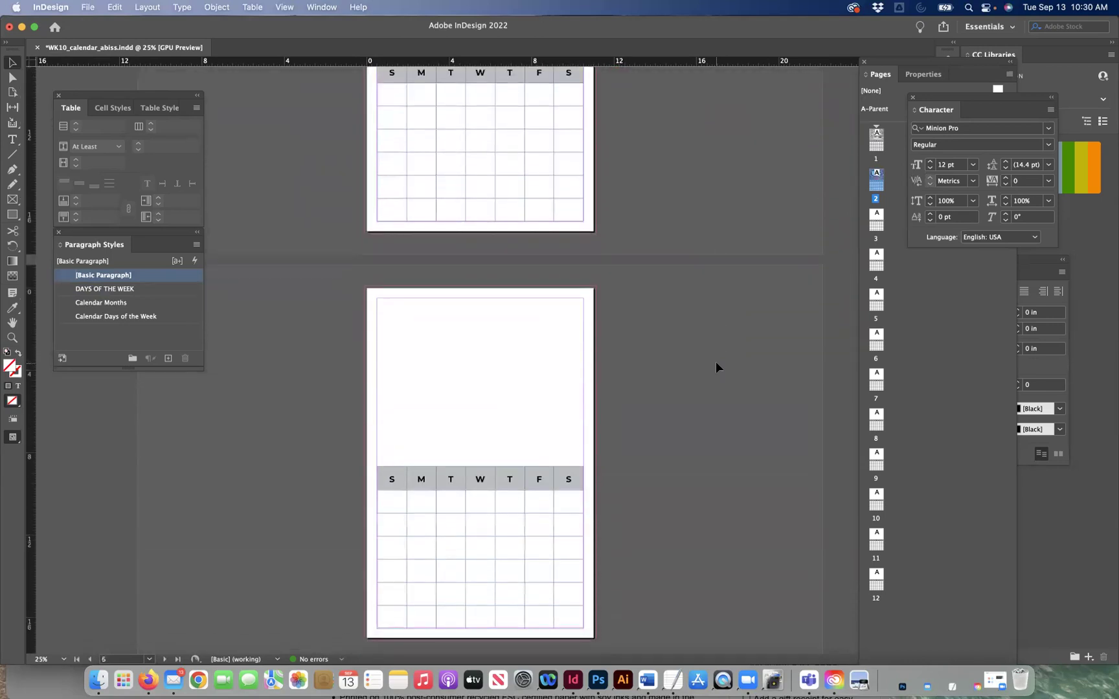
# - Step through pages 2–6, then return to January at 50% and open the View menu
pyautogui.doubleClick(881, 184)
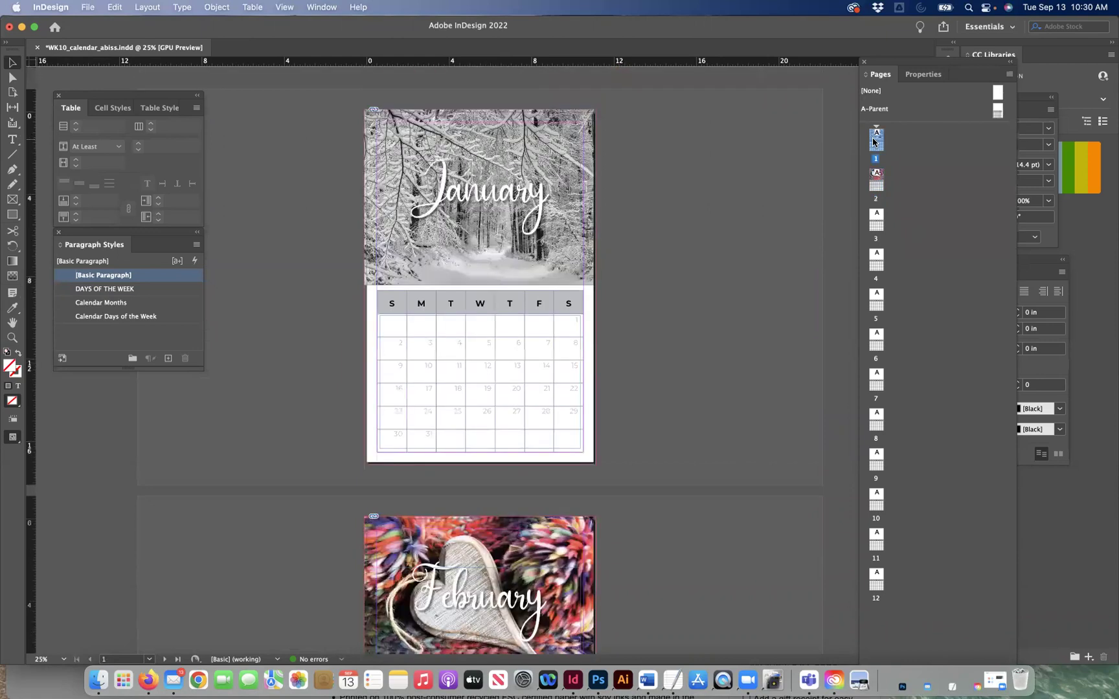
pyautogui.doubleClick(876, 221)
pyautogui.doubleClick(876, 261)
pyautogui.doubleClick(876, 301)
pyautogui.doubleClick(876, 341)
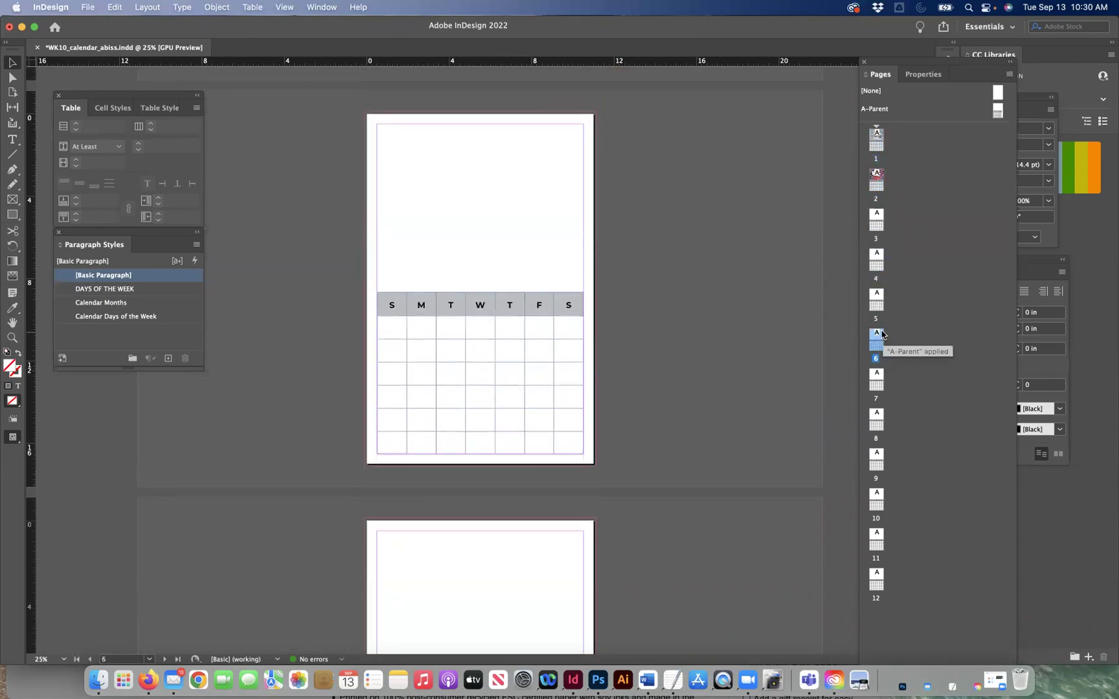
pyautogui.scroll(-3, 656, 253)
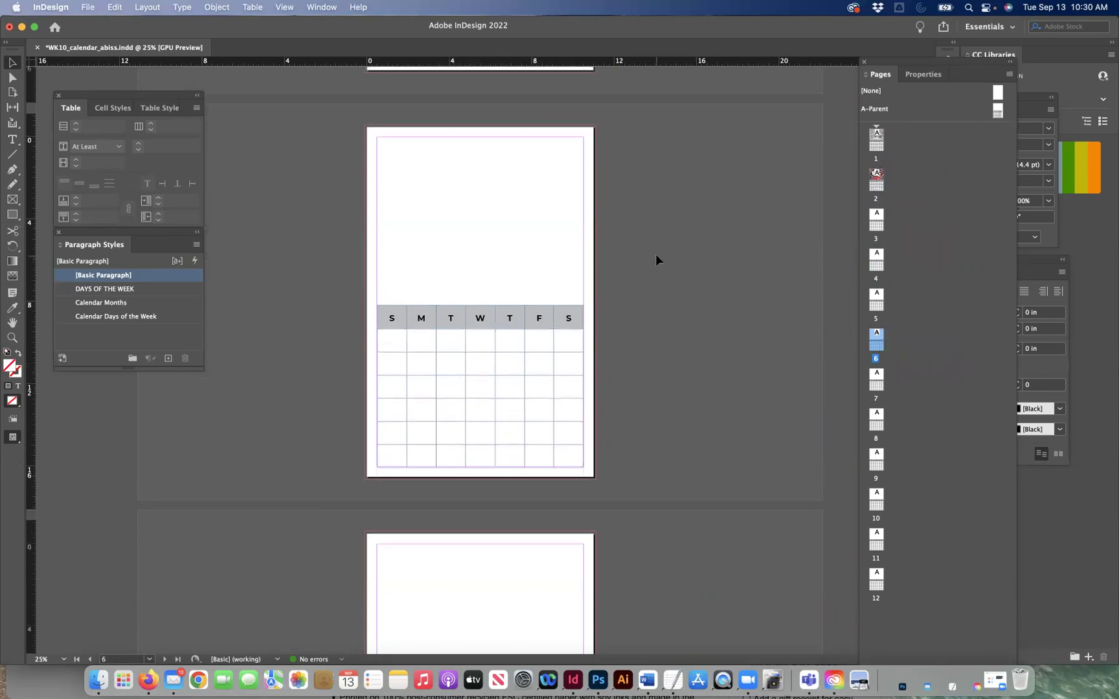
pyautogui.scroll(15, 656, 259)
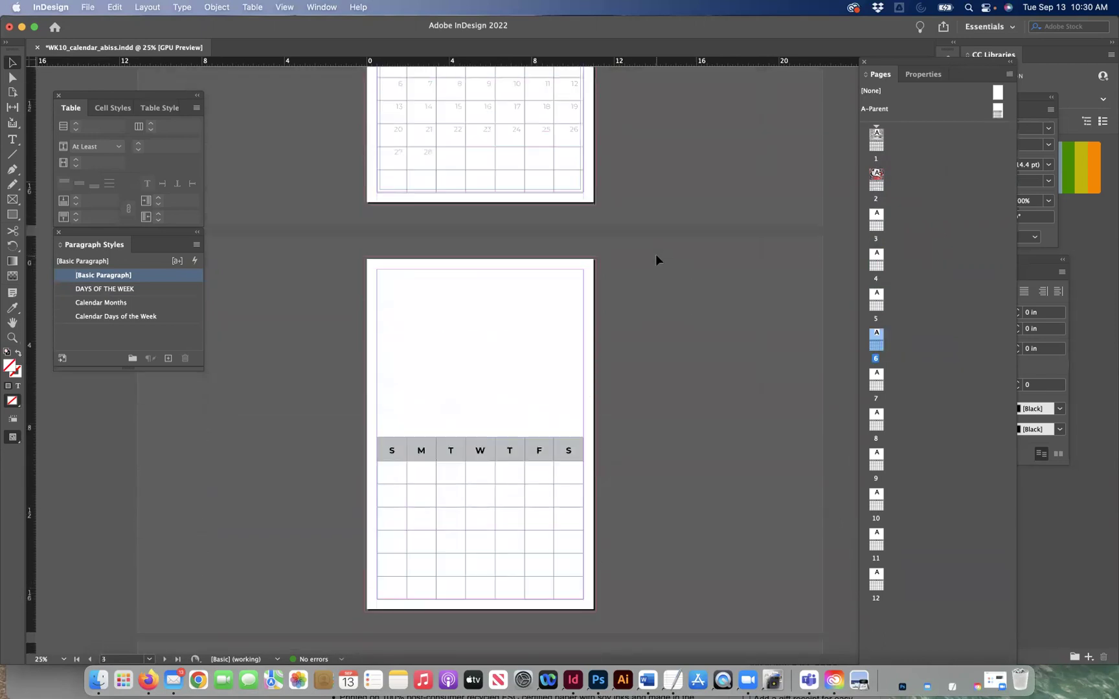
pyautogui.scroll(3, 656, 259)
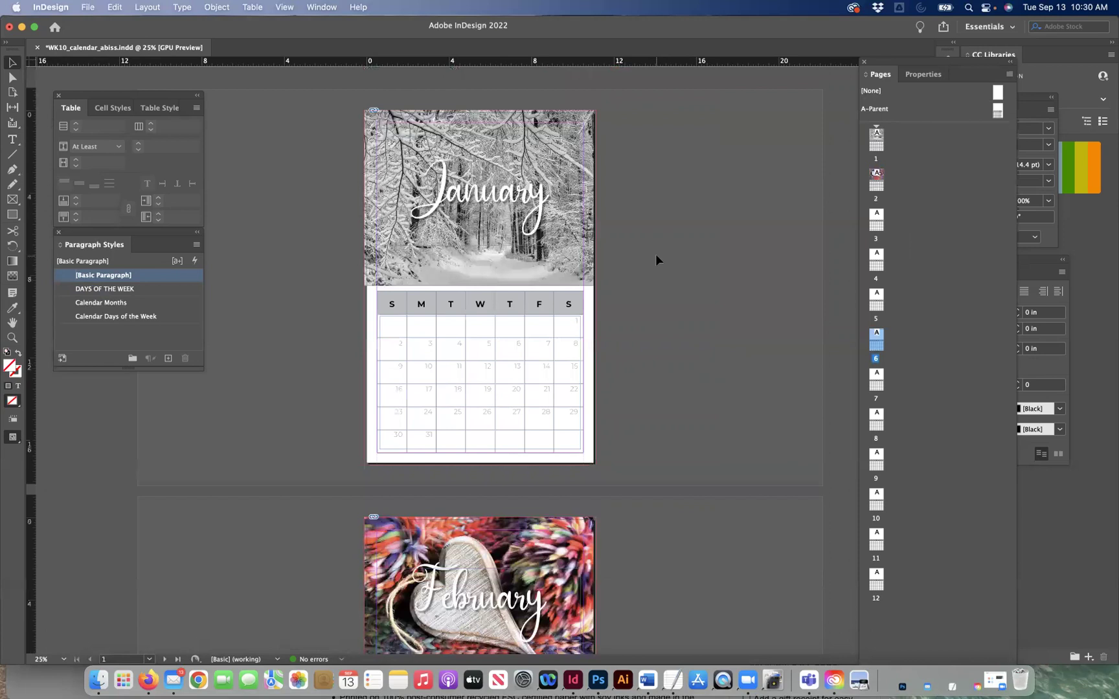
pyautogui.press('super+equal')
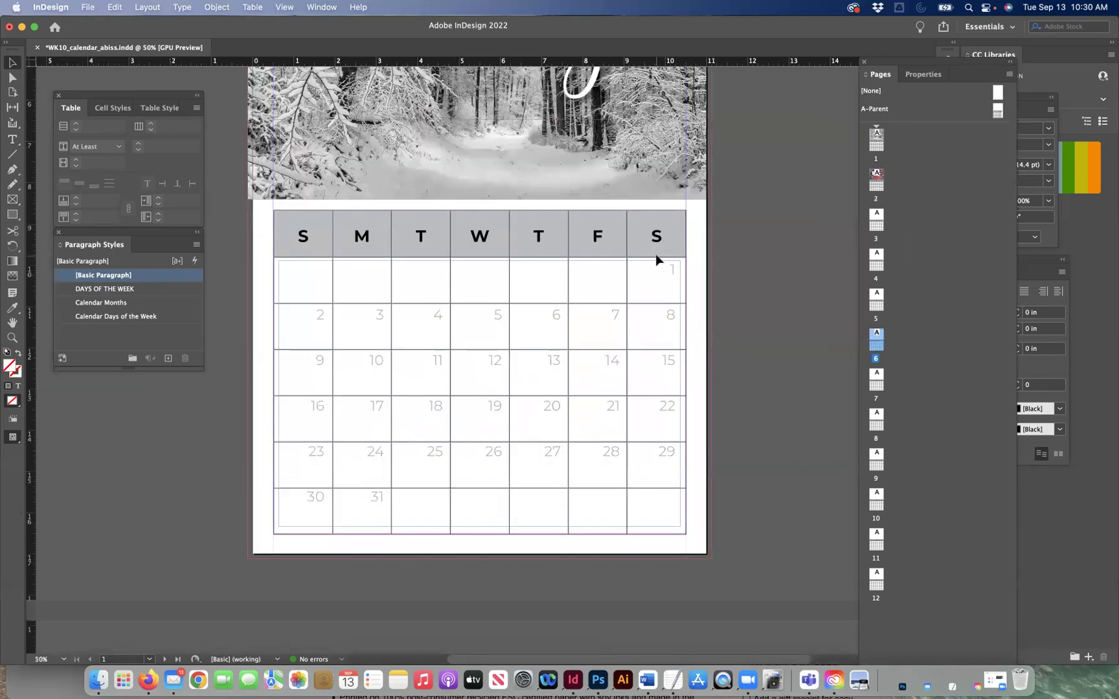
pyautogui.click(286, 7)
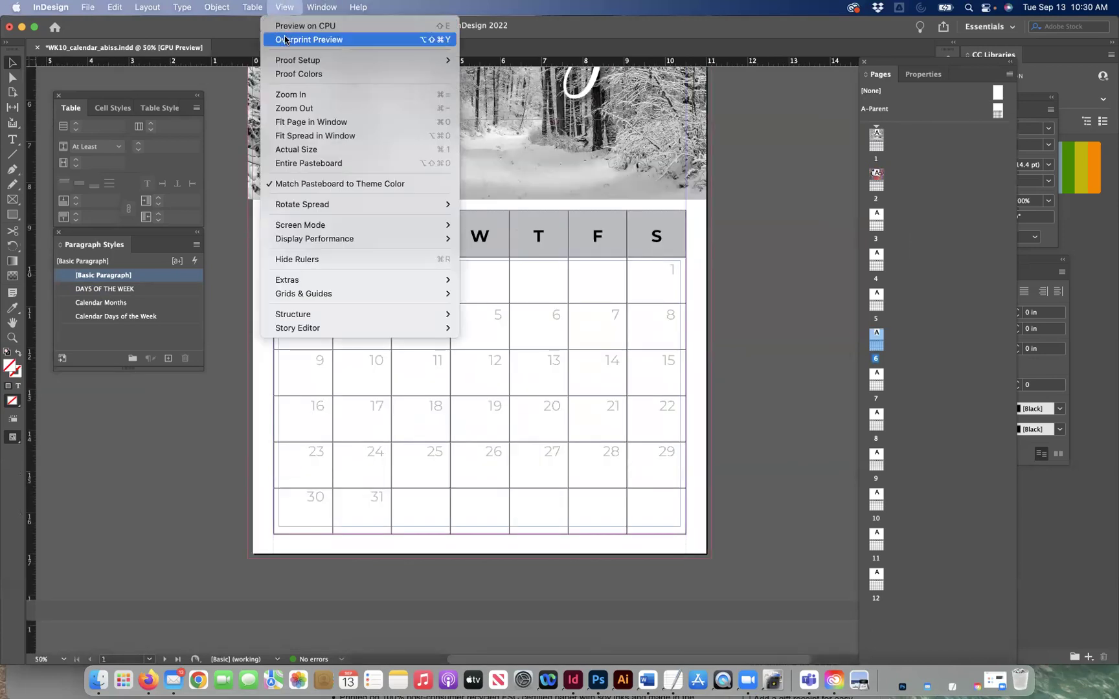
# - Turn on Overprint Preview and switch the screen mode to Preview
pyautogui.click(285, 40)
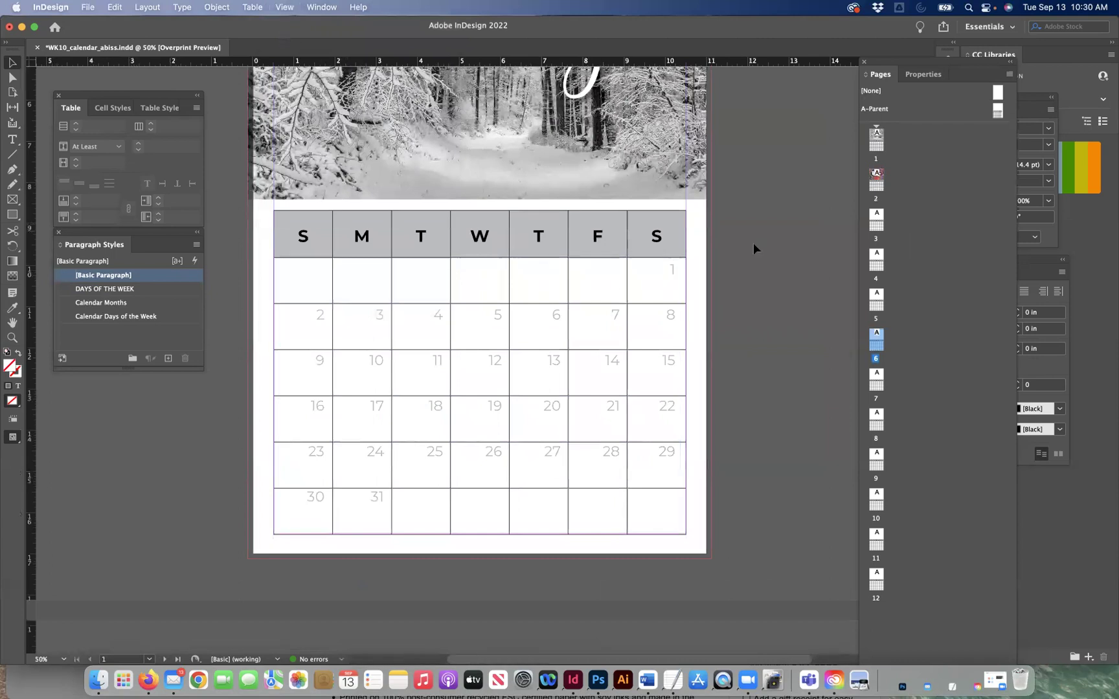
pyautogui.scroll(5, 753, 243)
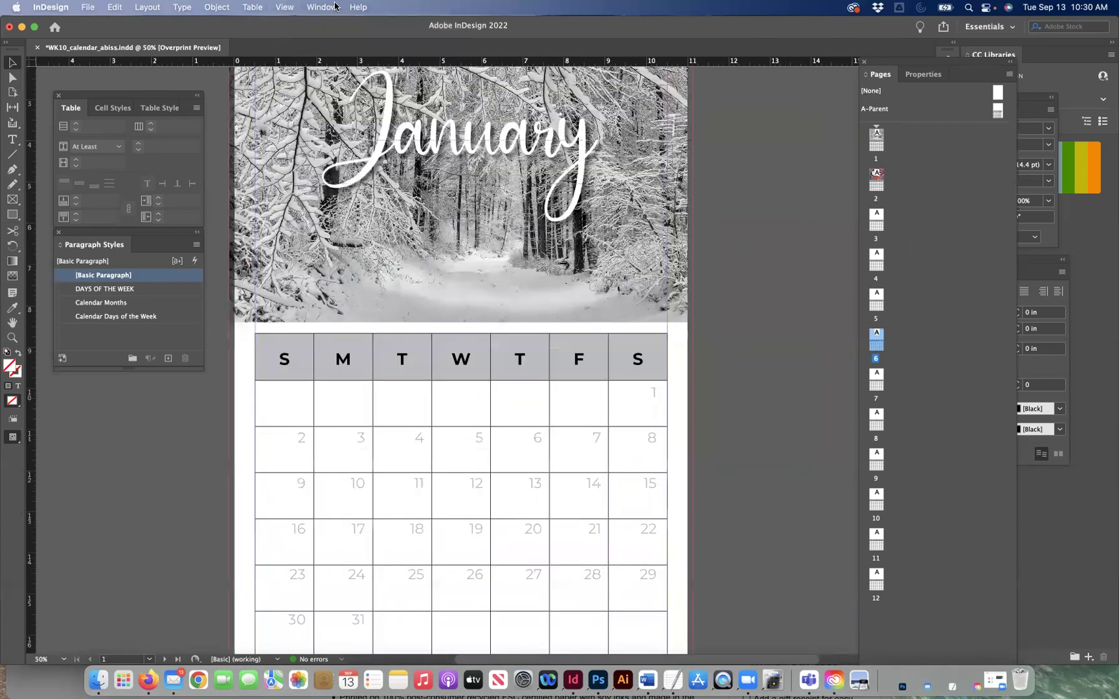
pyautogui.press('super+minus')
pyautogui.click(283, 7)
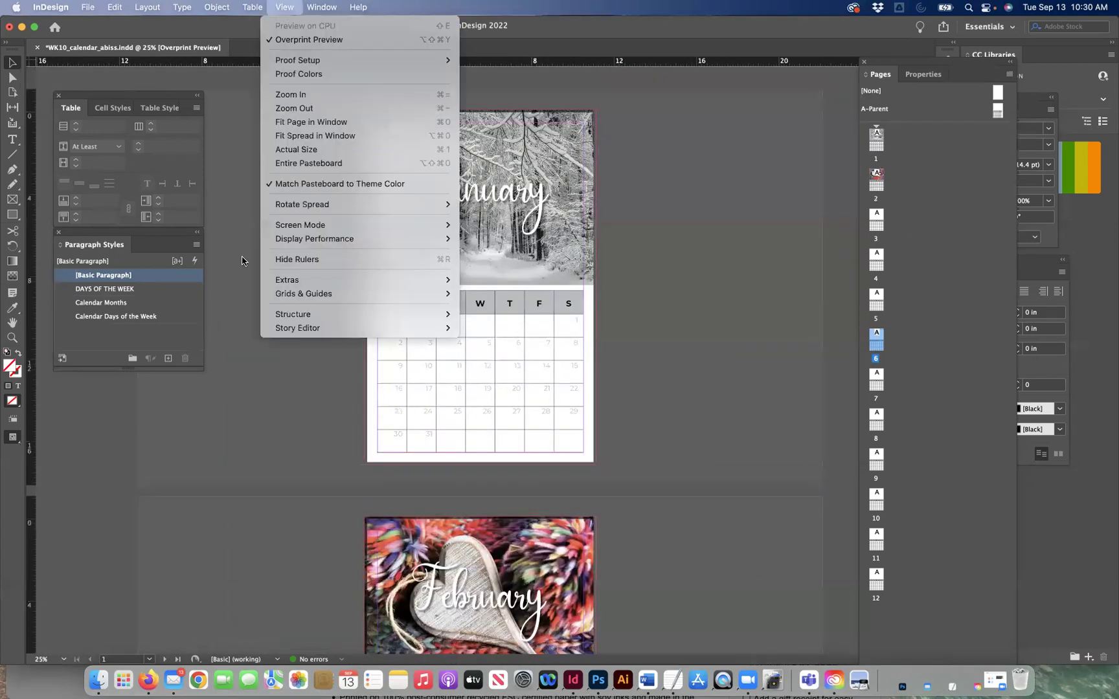
pyautogui.click(192, 407)
pyautogui.click(14, 438)
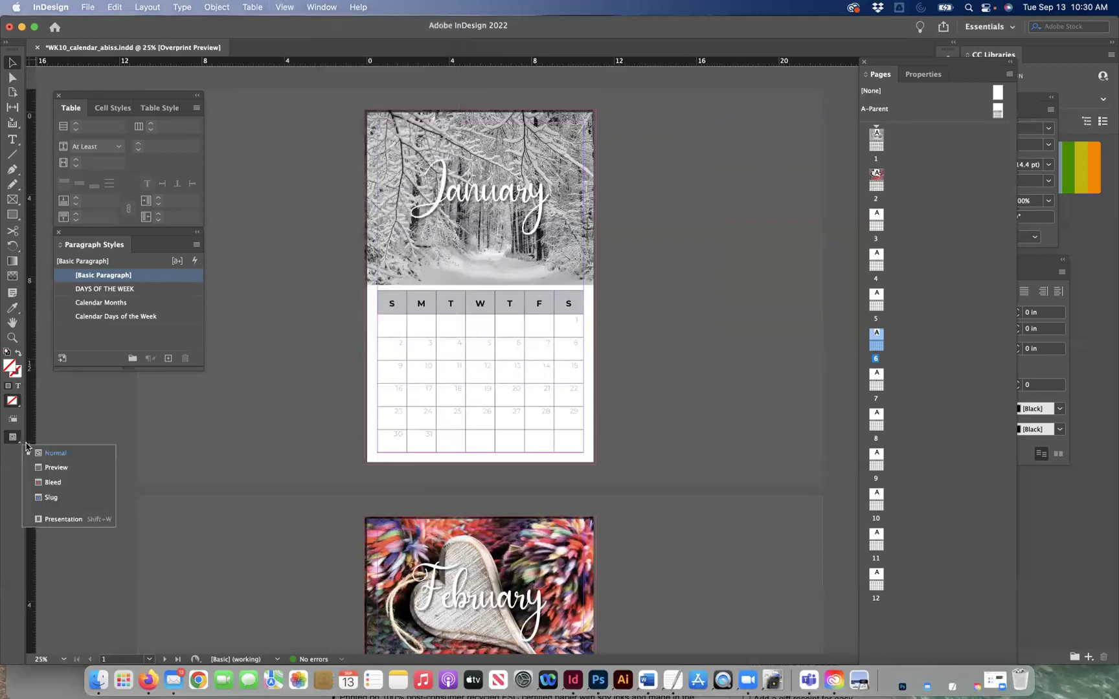
pyautogui.click(41, 468)
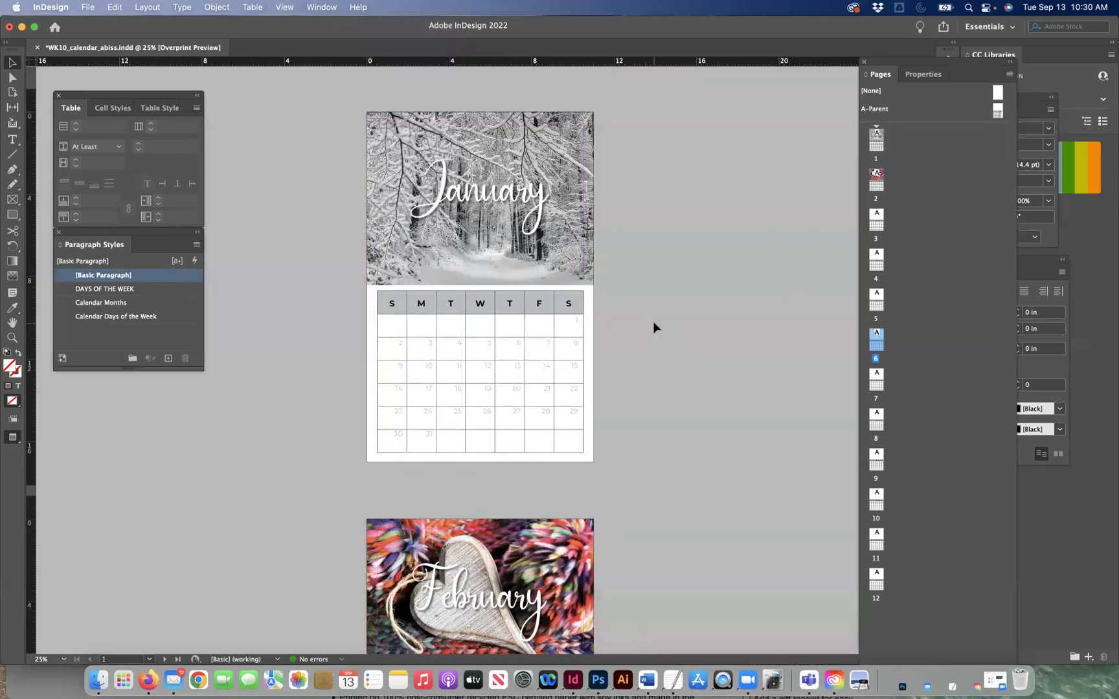
# - Nudge the February and January title frames slightly lower on their images
pyautogui.press('super+equal')
pyautogui.scroll(5, 654, 324)
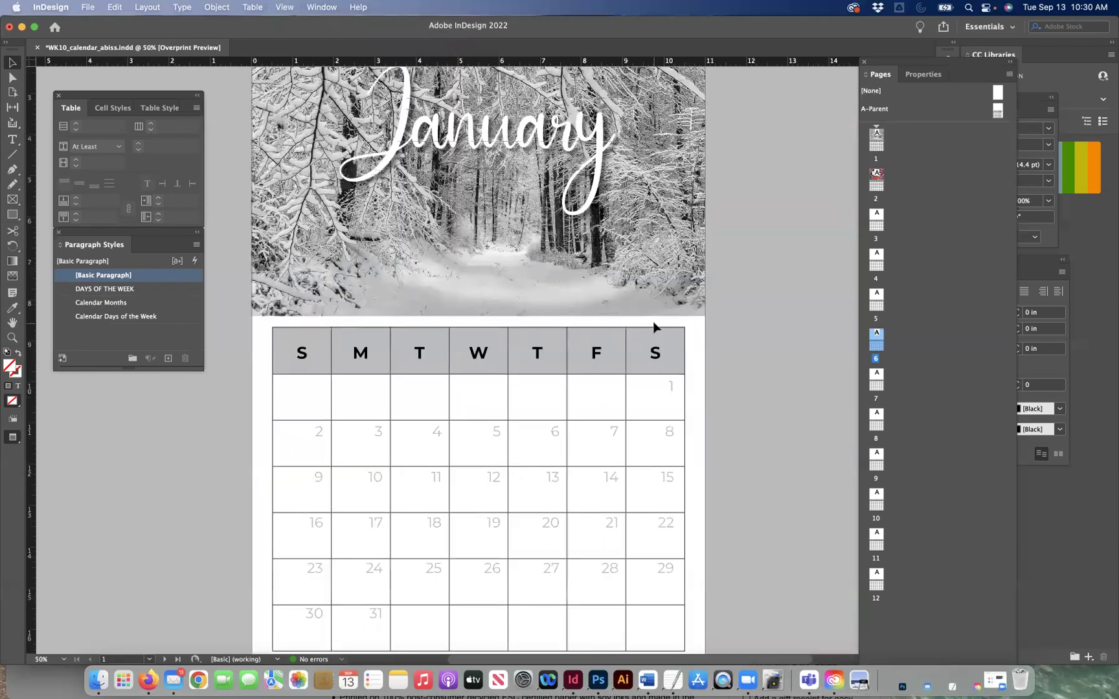
pyautogui.press('super+minus')
pyautogui.scroll(-8, 653, 320)
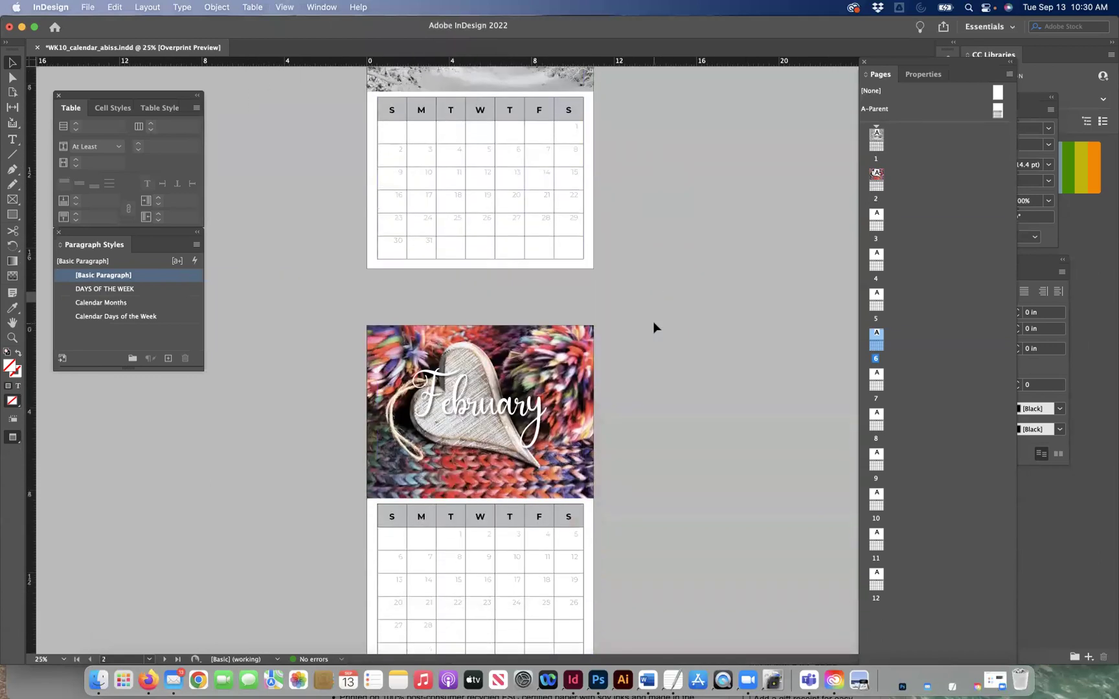
pyautogui.click(482, 363)
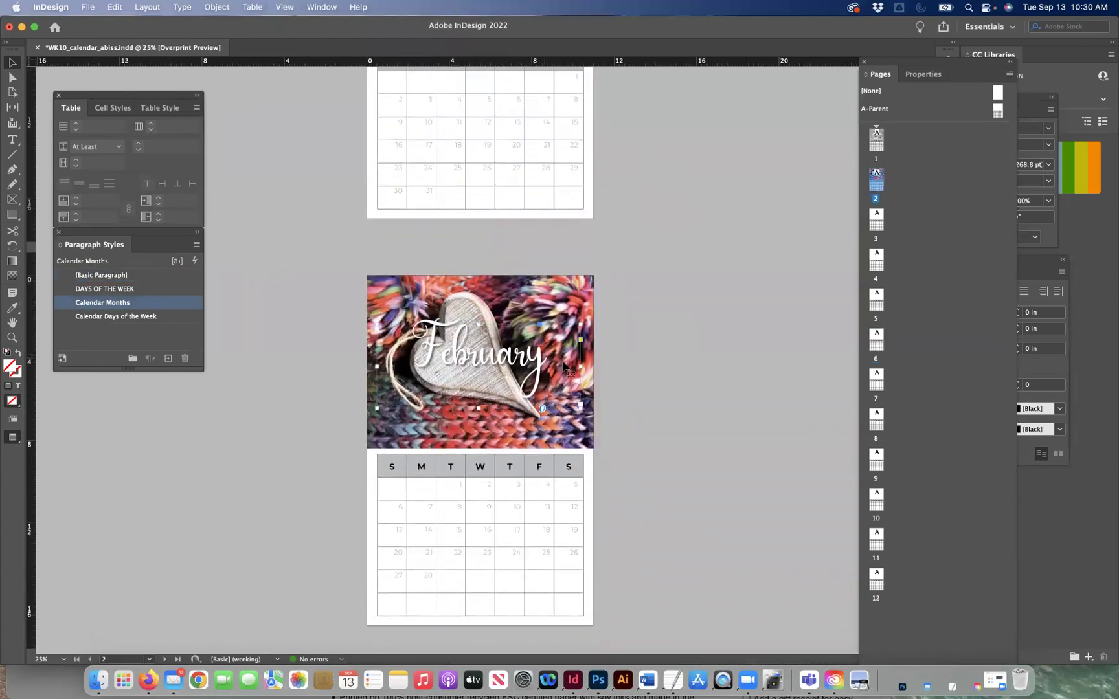
pyautogui.moveTo(460, 364); pyautogui.dragTo(457, 371)
pyautogui.click(678, 353)
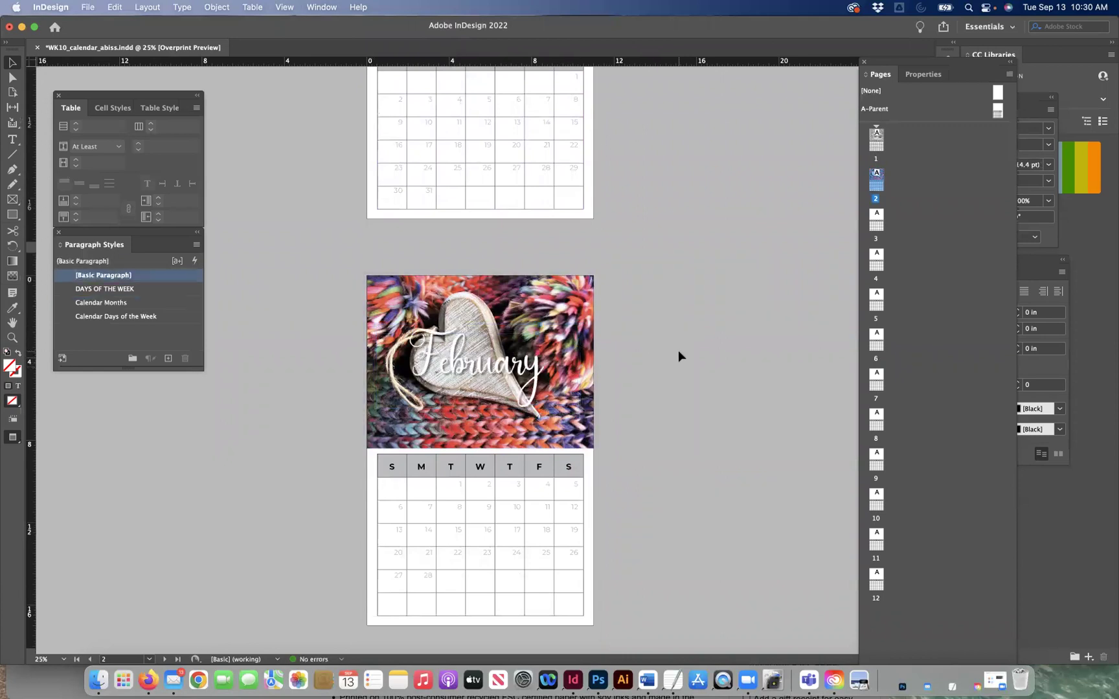
pyautogui.scroll(5, 679, 353)
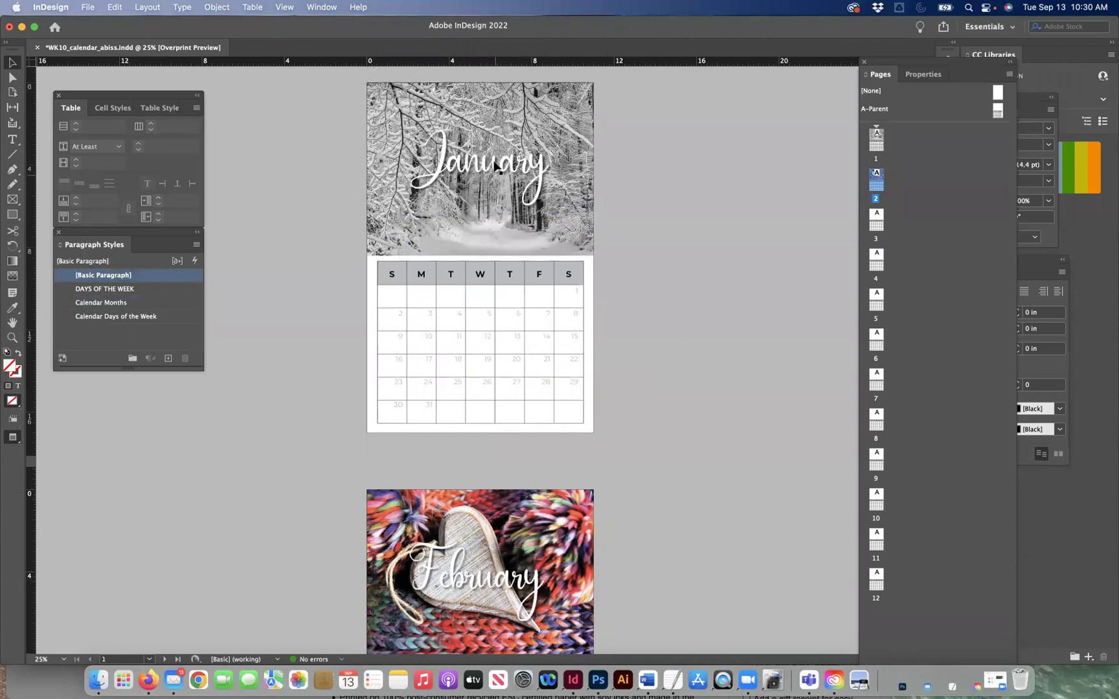
pyautogui.click(496, 167)
pyautogui.moveTo(496, 167)
pyautogui.mouseDown()
pyautogui.moveTo(491, 184)
pyautogui.moveTo(492, 172)
pyautogui.mouseUp()
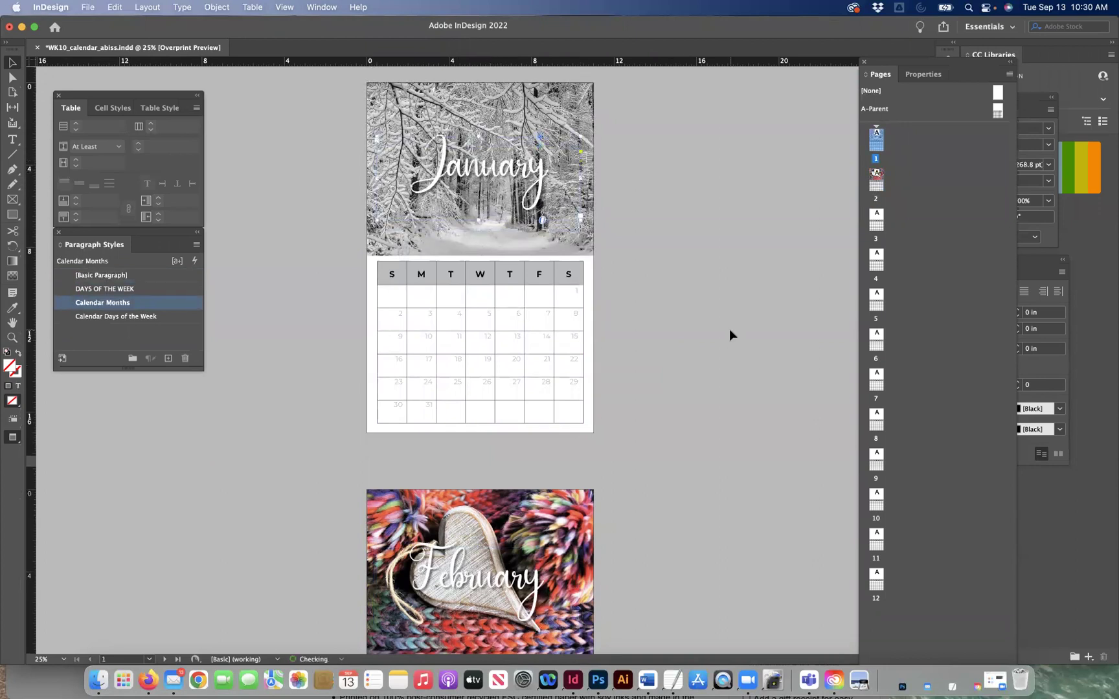
pyautogui.click(729, 329)
# - Save the calendar document with Cmd+S
pyautogui.scroll(-4, 730, 329)
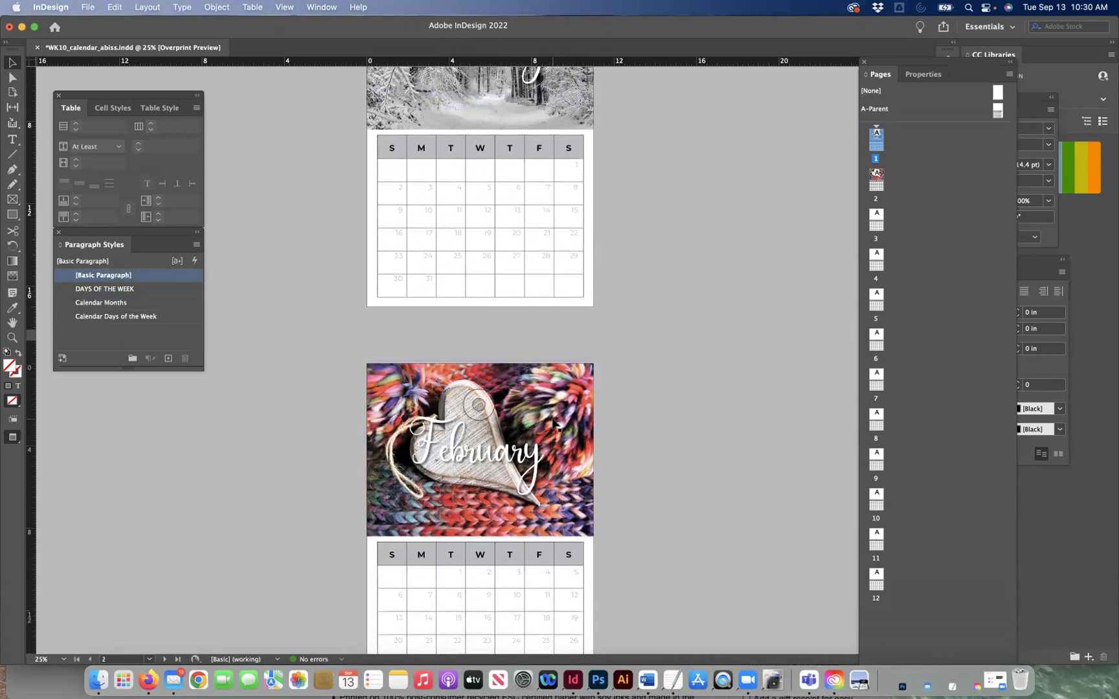
pyautogui.scroll(-4, 554, 424)
pyautogui.scroll(-6, 555, 425)
pyautogui.scroll(-1, 554, 424)
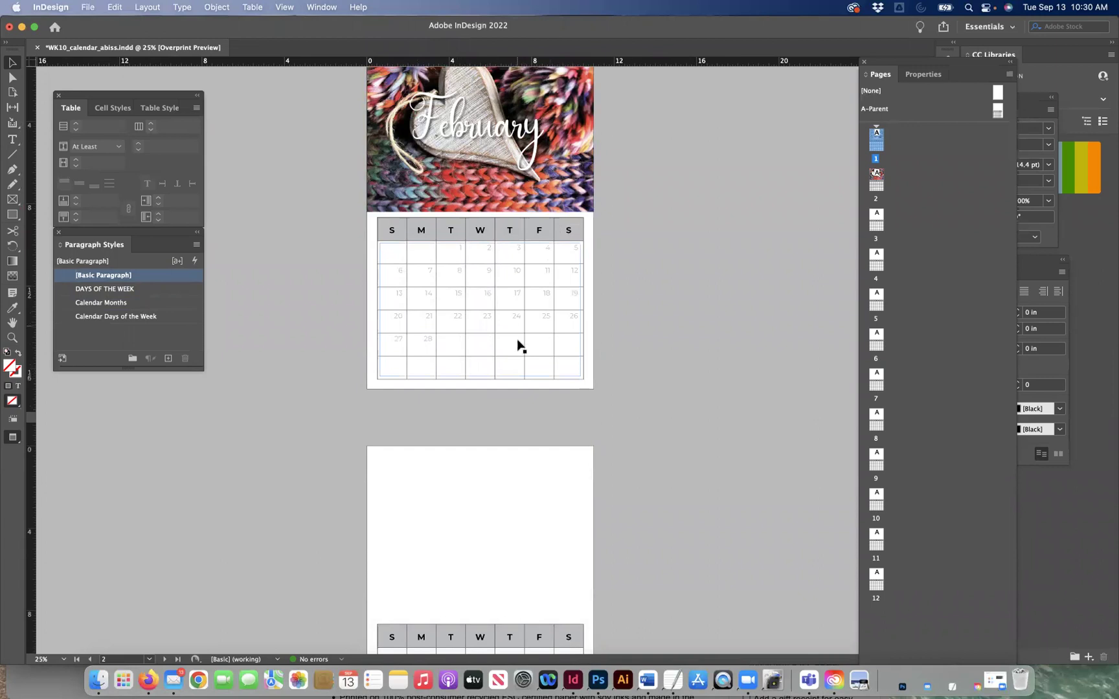
pyautogui.scroll(-6, 627, 389)
pyautogui.press('super+s')
pyautogui.scroll(20, 627, 393)
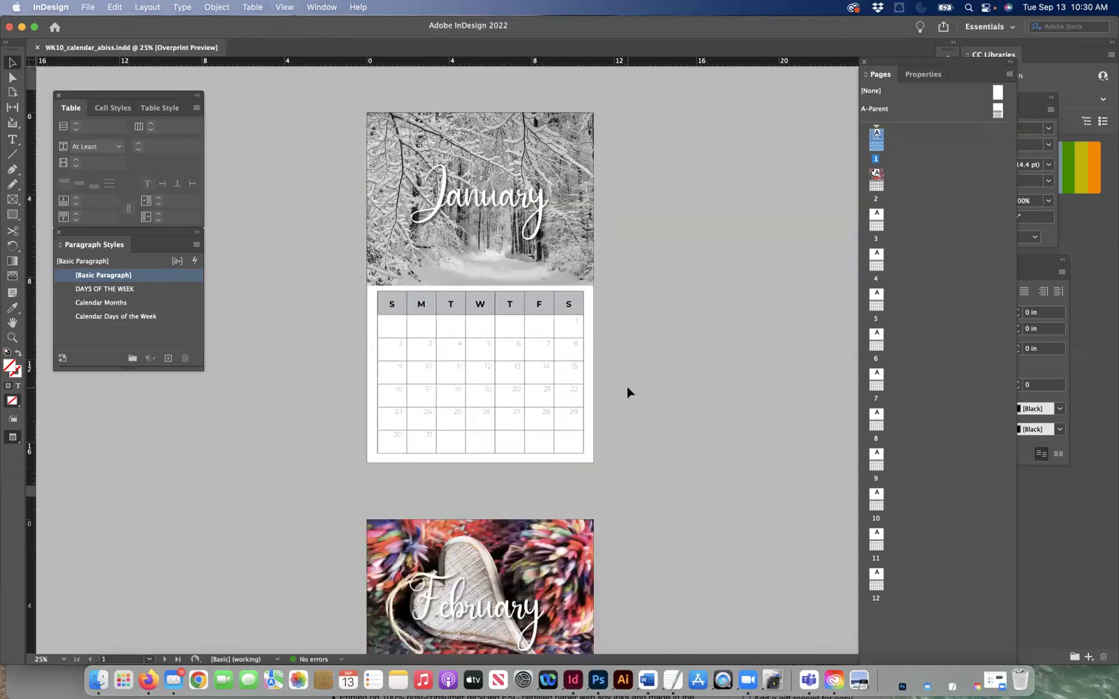
# - Switch to Normal screen mode and view the January page at 50%
pyautogui.click(12, 437)
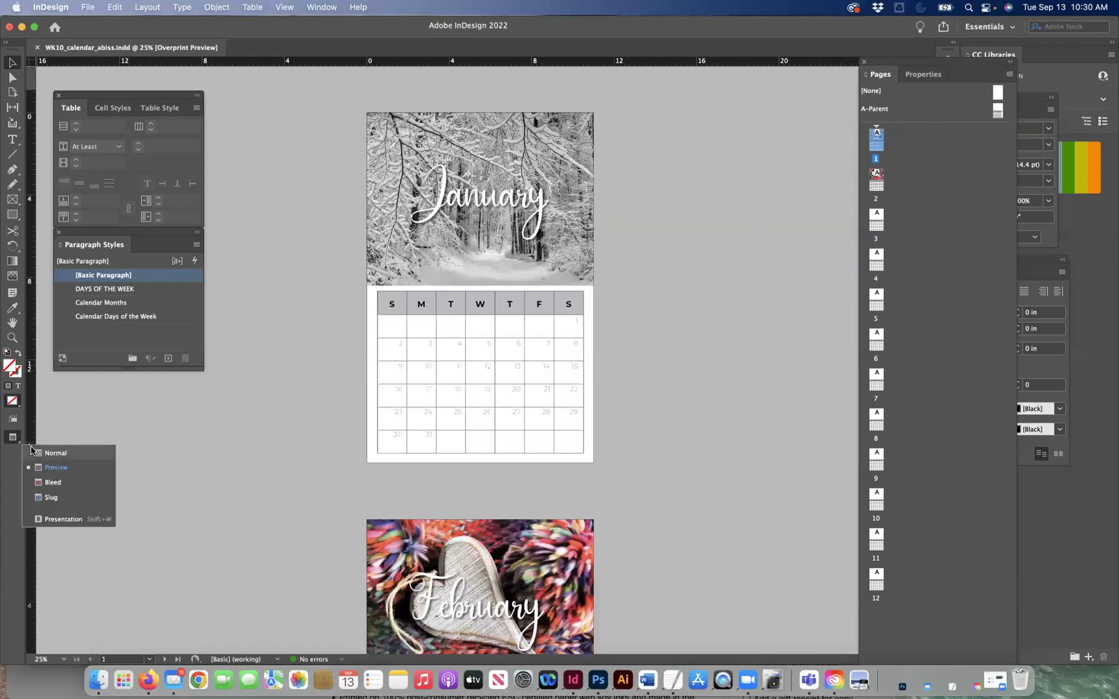
pyautogui.click(40, 452)
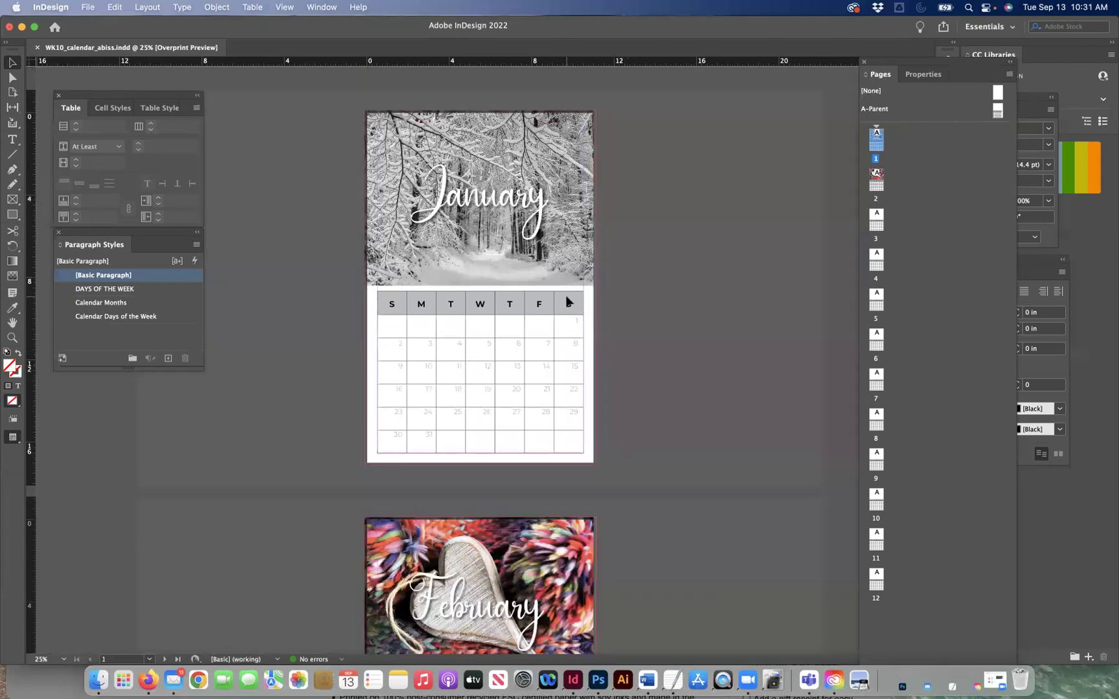
pyautogui.press('super+equal')
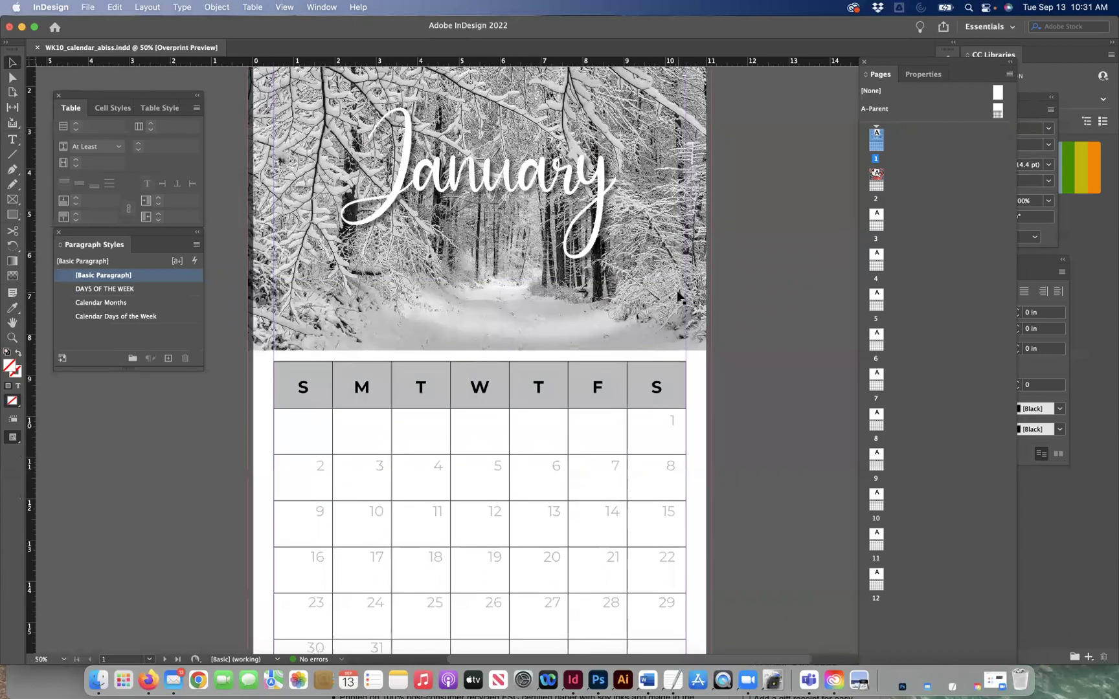
pyautogui.scroll(-3, 678, 297)
pyautogui.scroll(1, 679, 297)
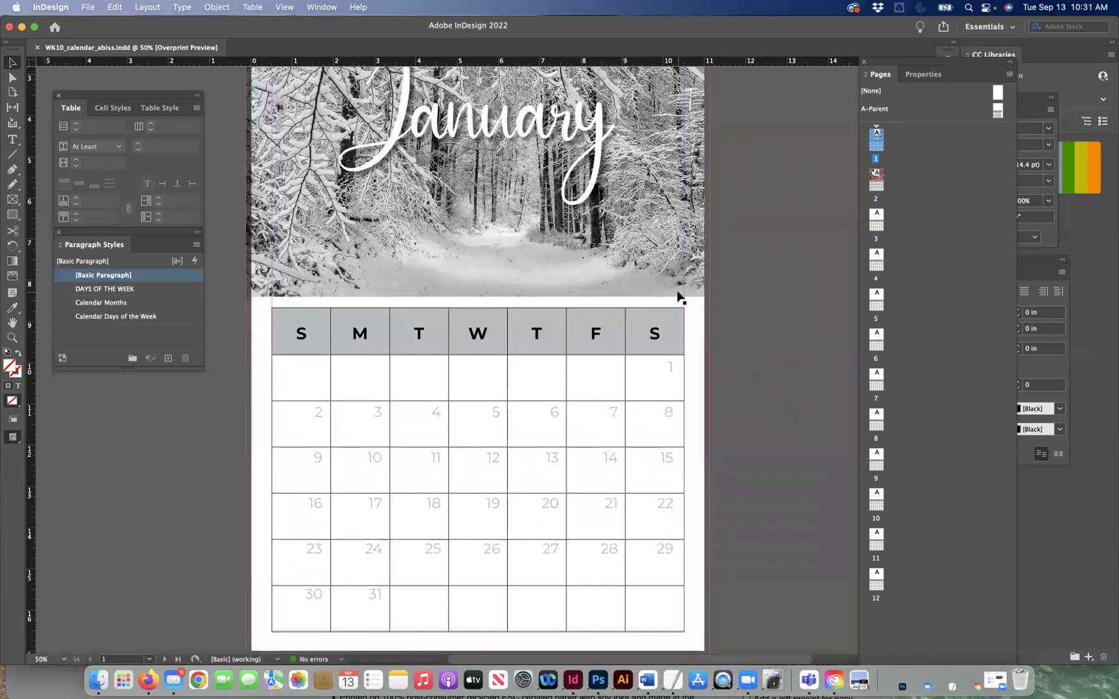
pyautogui.scroll(2, 678, 296)
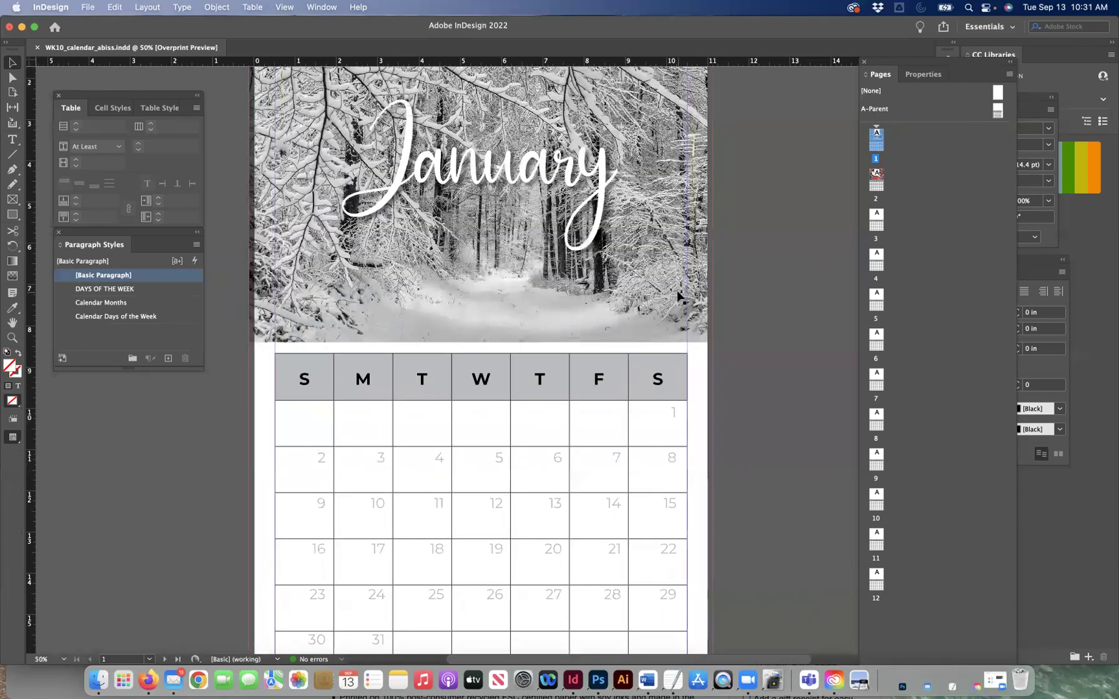
pyautogui.scroll(4, 679, 296)
pyautogui.scroll(-15, 679, 298)
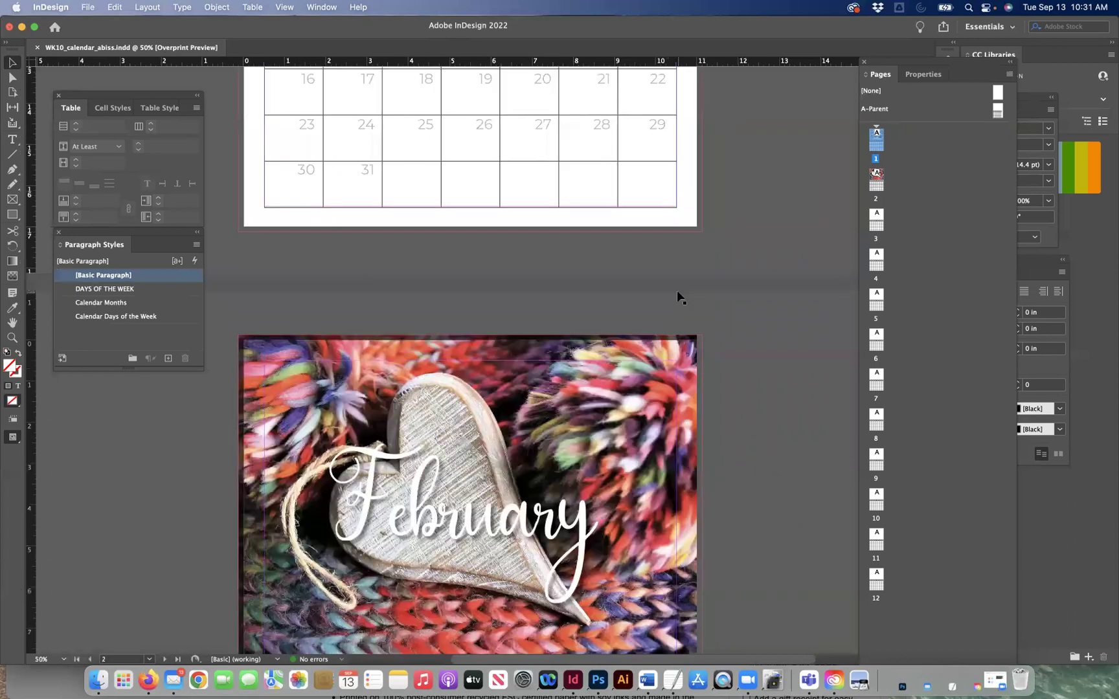
pyautogui.scroll(7, 677, 290)
pyautogui.scroll(2, 677, 297)
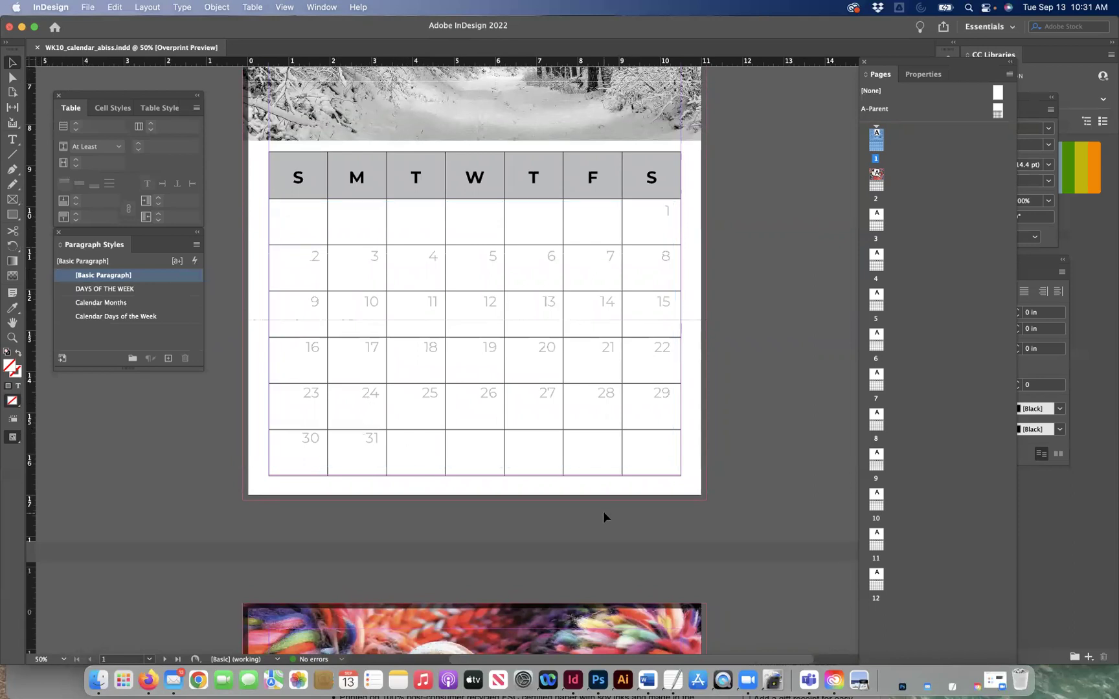
pyautogui.scroll(5, 477, 274)
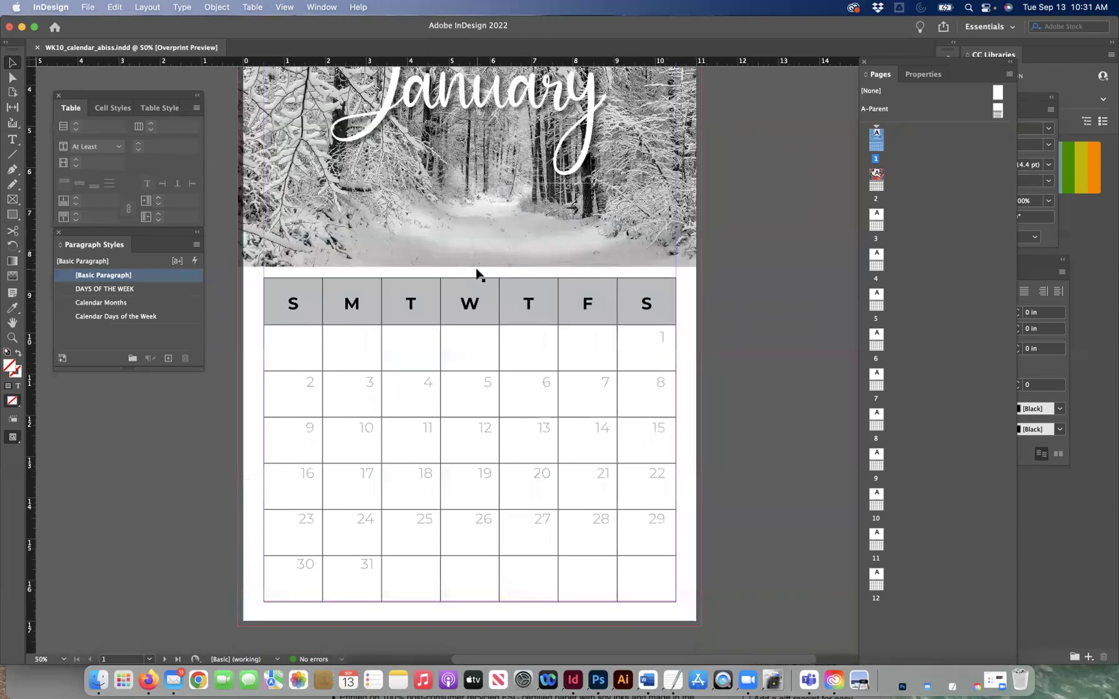
pyautogui.scroll(8, 478, 274)
# - Open File > Package and review the Summary and Fonts sections
pyautogui.click(88, 7)
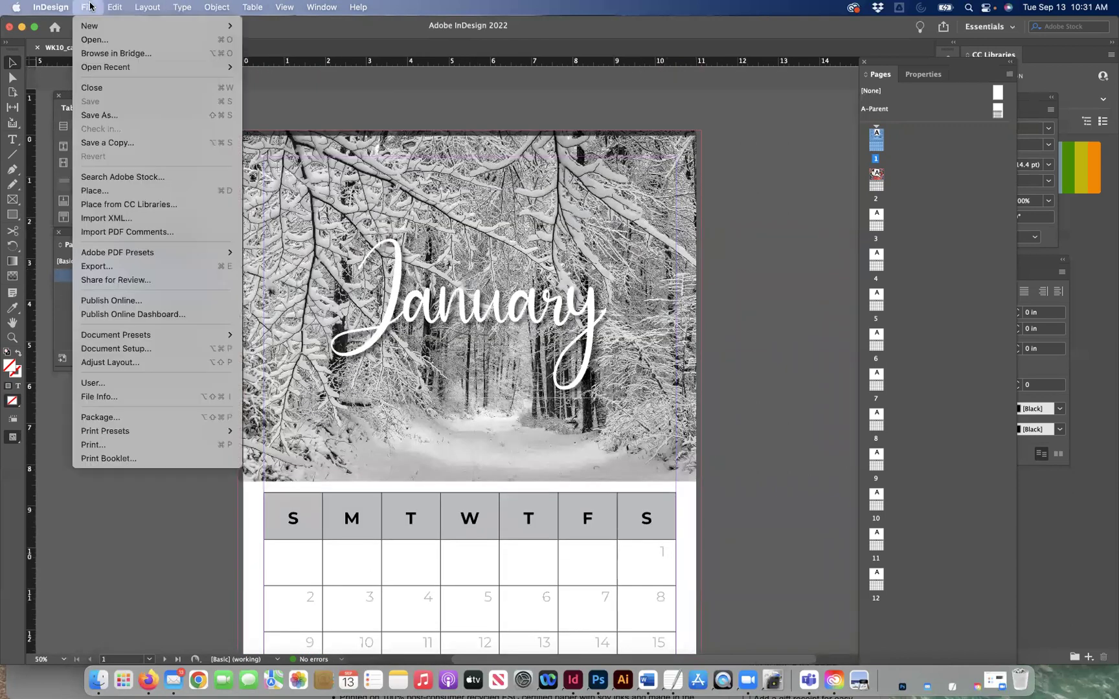
pyautogui.click(102, 418)
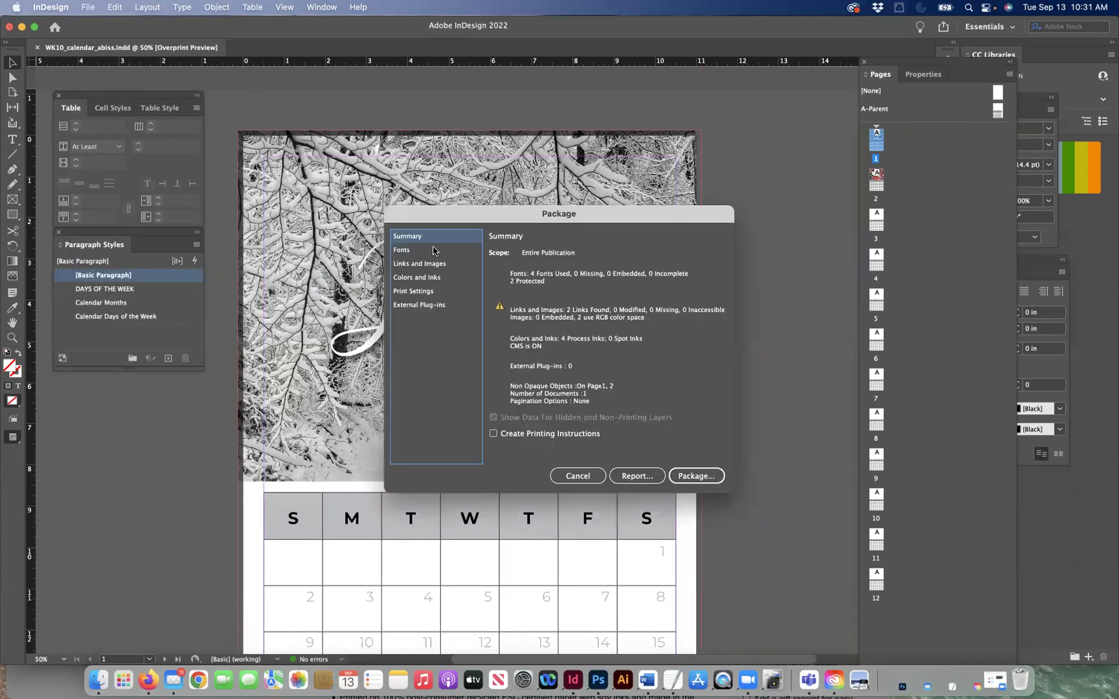
pyautogui.click(423, 252)
pyautogui.click(427, 238)
# - Package to the Desktop with IDML and High Quality Print PDF included, then hide InDesign
pyautogui.click(682, 476)
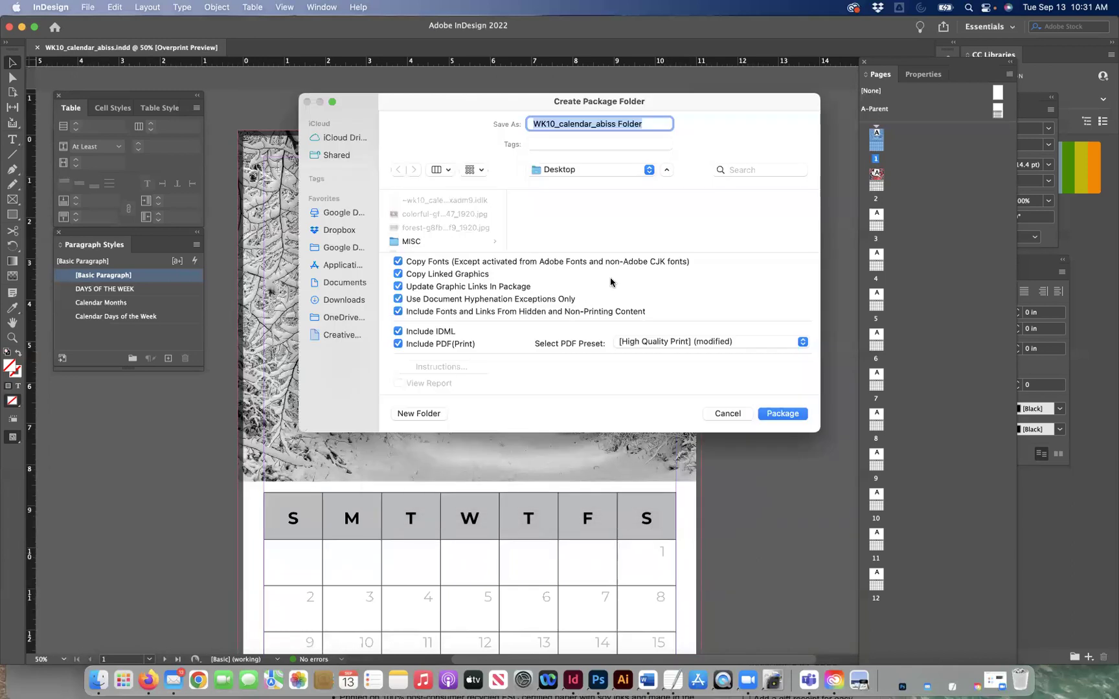
pyautogui.click(597, 170)
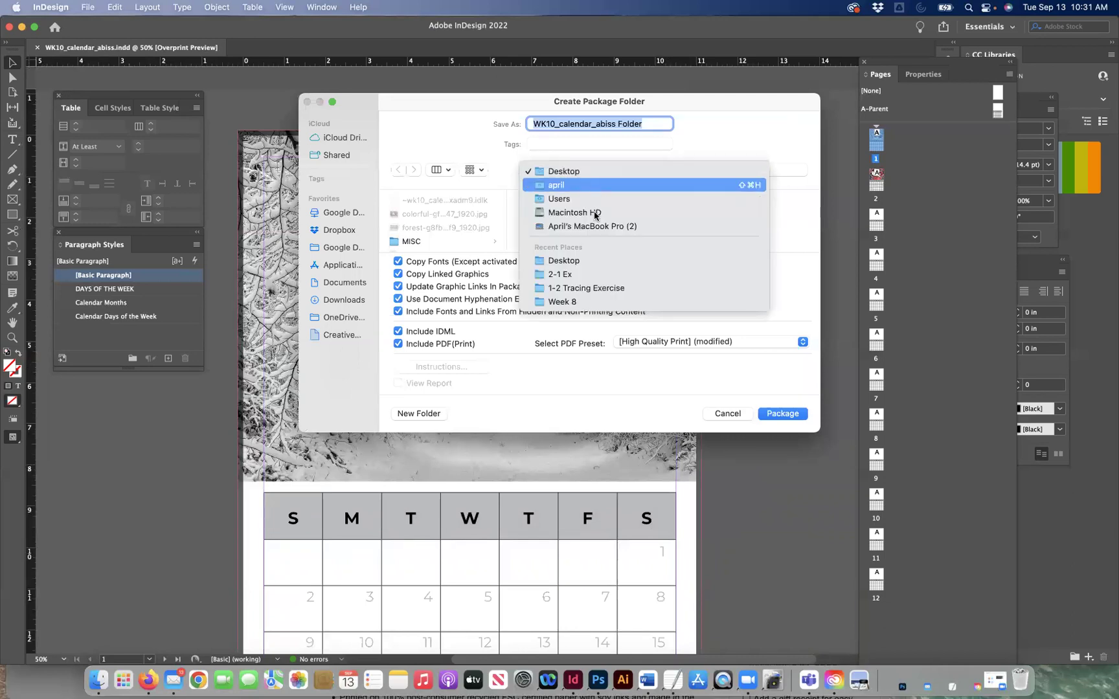
pyautogui.click(593, 262)
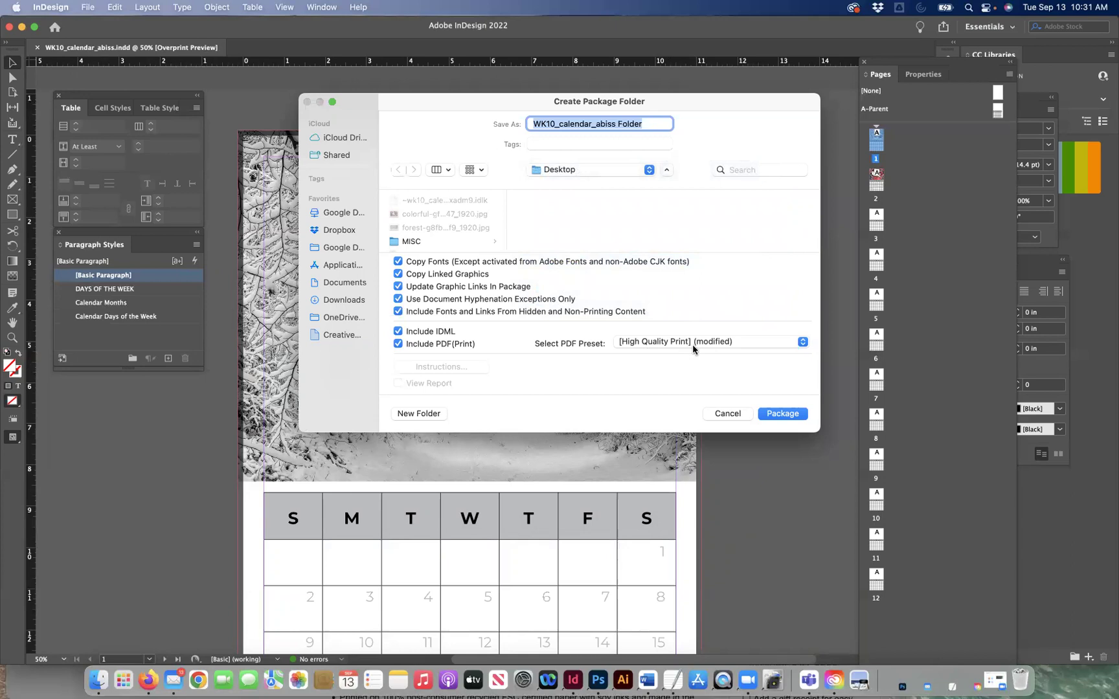
pyautogui.click(772, 413)
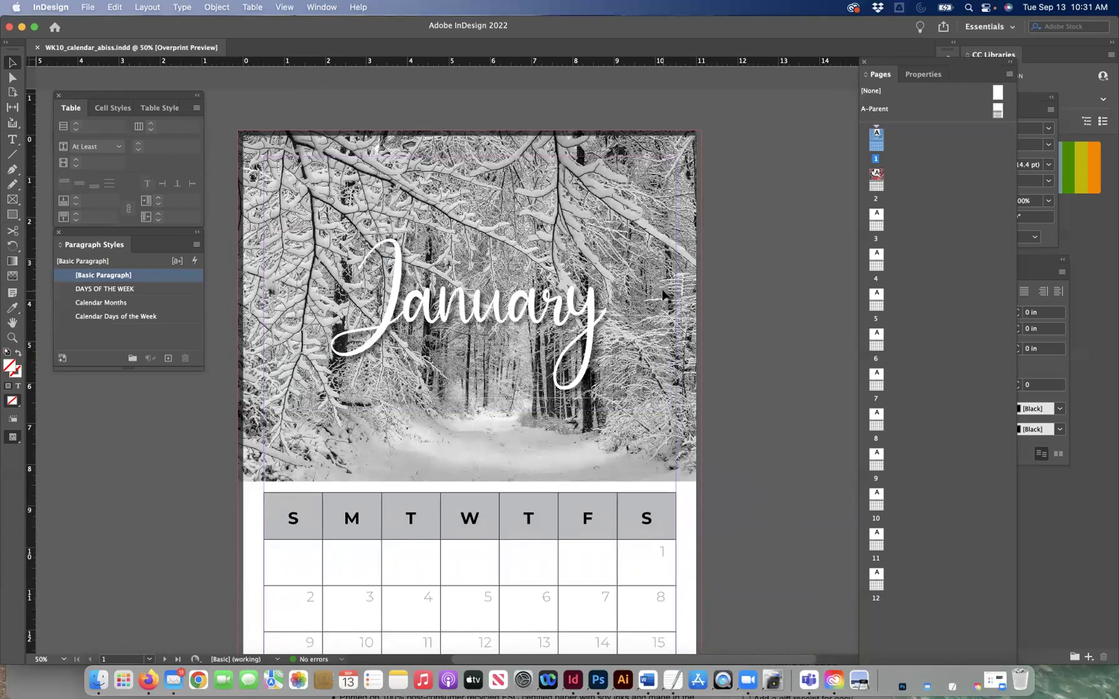
pyautogui.click(21, 27)
# - Open the WK10_calendar_abiss Folder, inspect Document fonts and Links, then open WK10_calendar_abiss.pdf
pyautogui.click(156, 34)
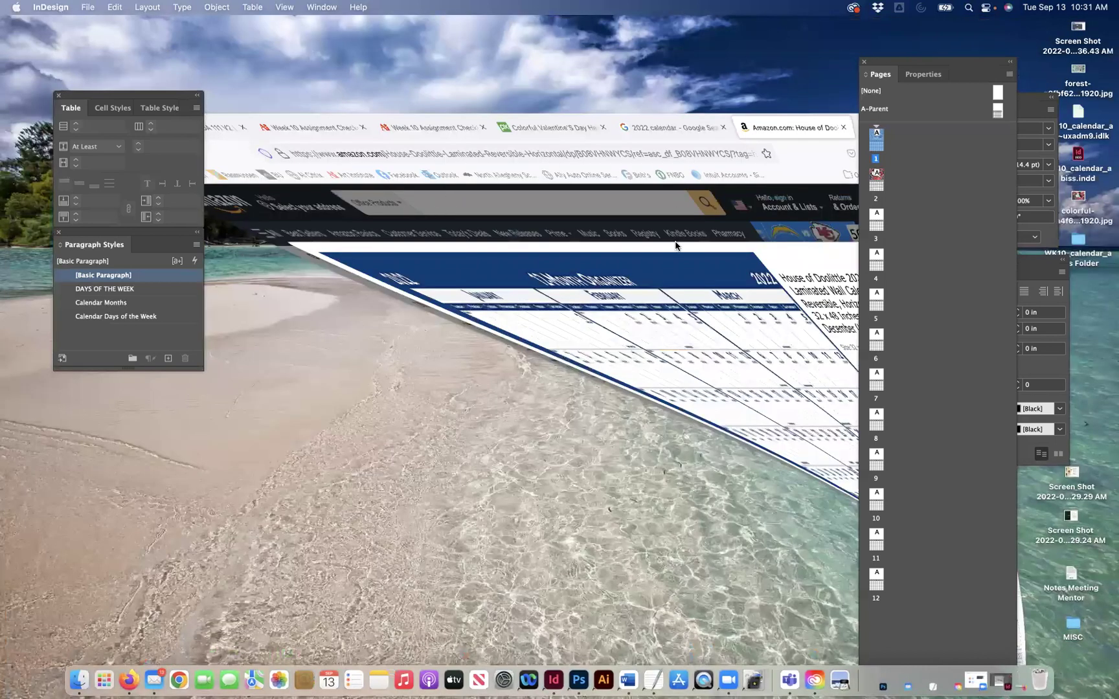
pyautogui.moveTo(1079, 243); pyautogui.dragTo(450, 306)
pyautogui.doubleClick(446, 303)
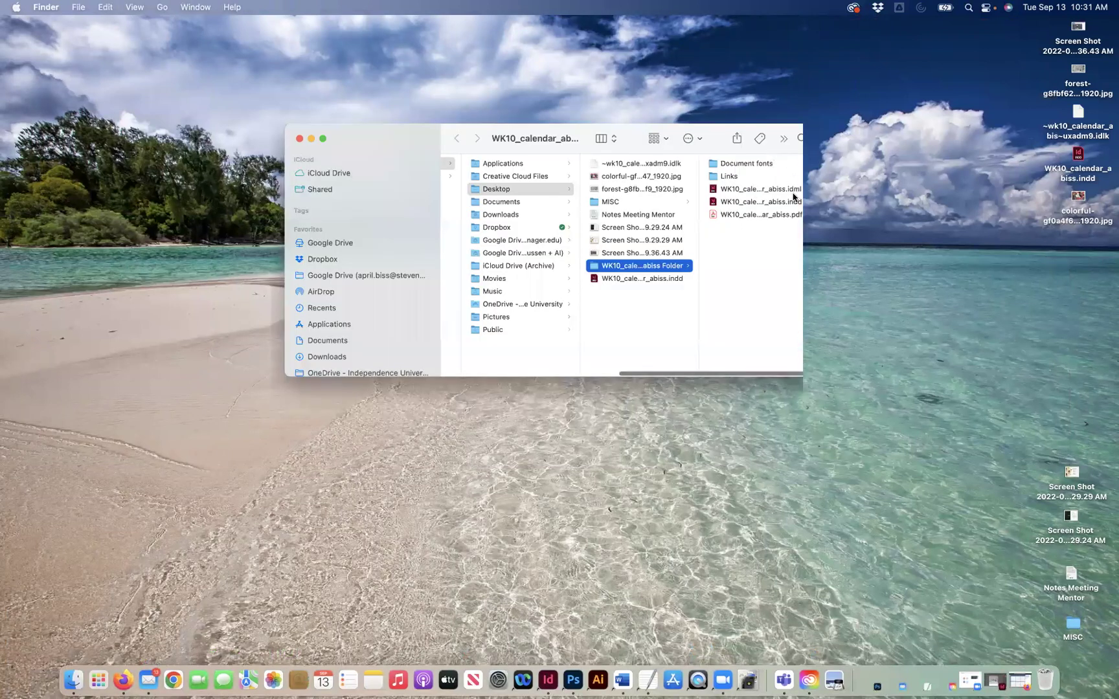
pyautogui.click(781, 162)
pyautogui.click(623, 166)
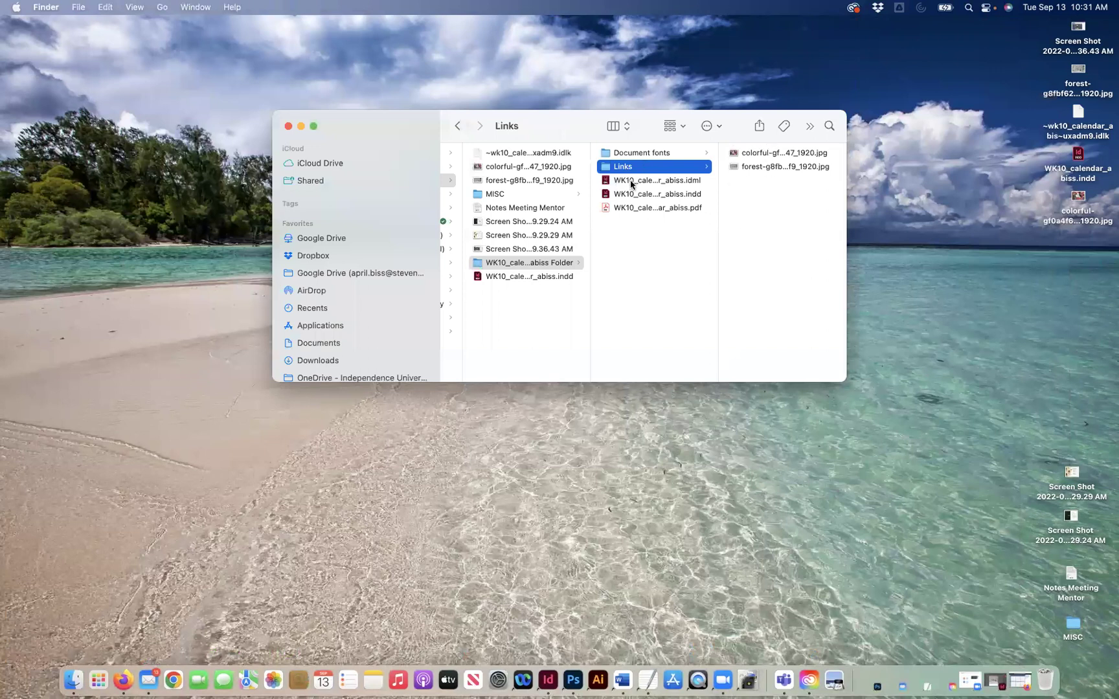
pyautogui.click(604, 209)
pyautogui.doubleClick(603, 207)
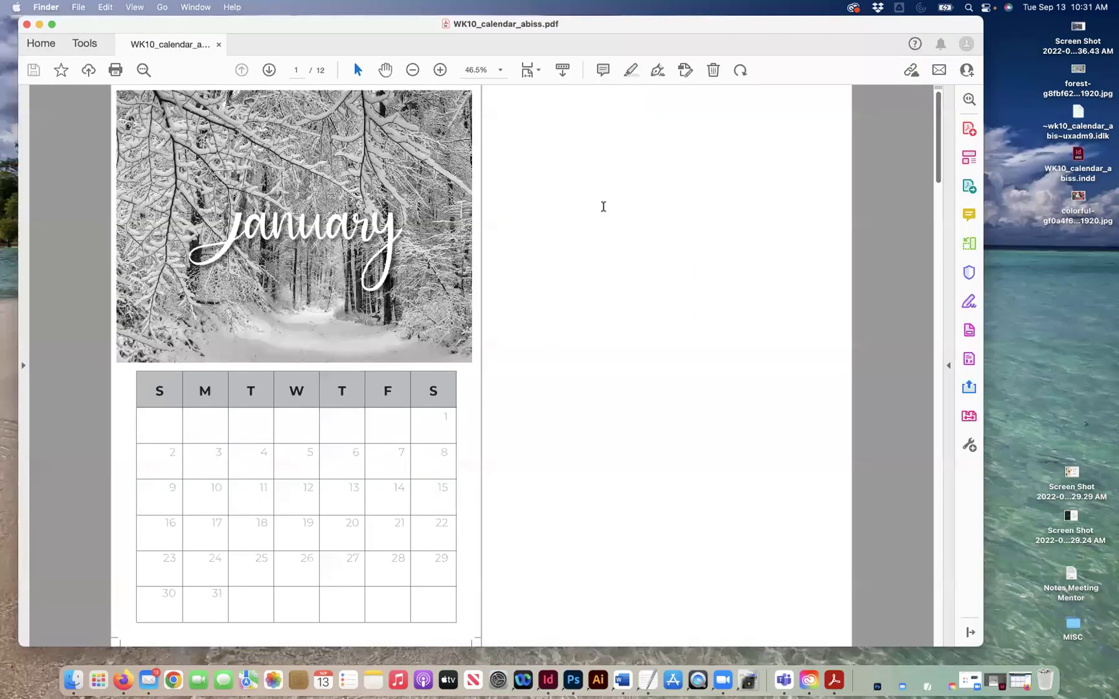
# - Switch Acrobat to Single Page View, scroll through the pages, then bring Firefox forward
pyautogui.click(171, 7)
pyautogui.moveTo(201, 65)
pyautogui.click(350, 62)
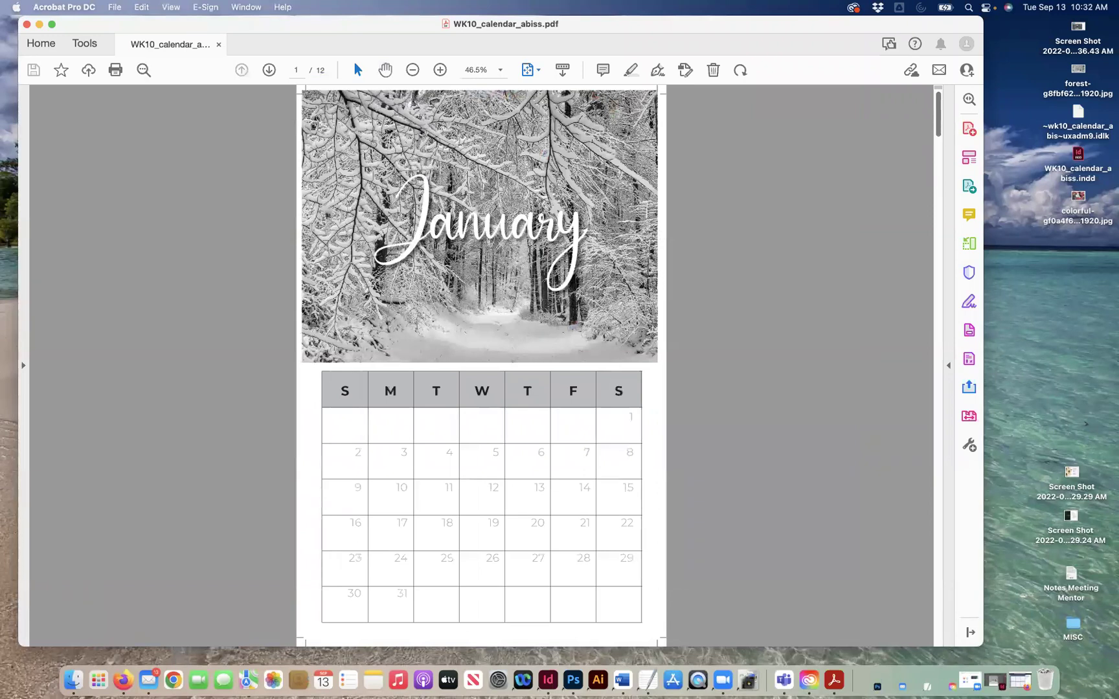
pyautogui.scroll(-3, 529, 249)
pyautogui.scroll(3, 529, 249)
pyautogui.scroll(2, 336, 248)
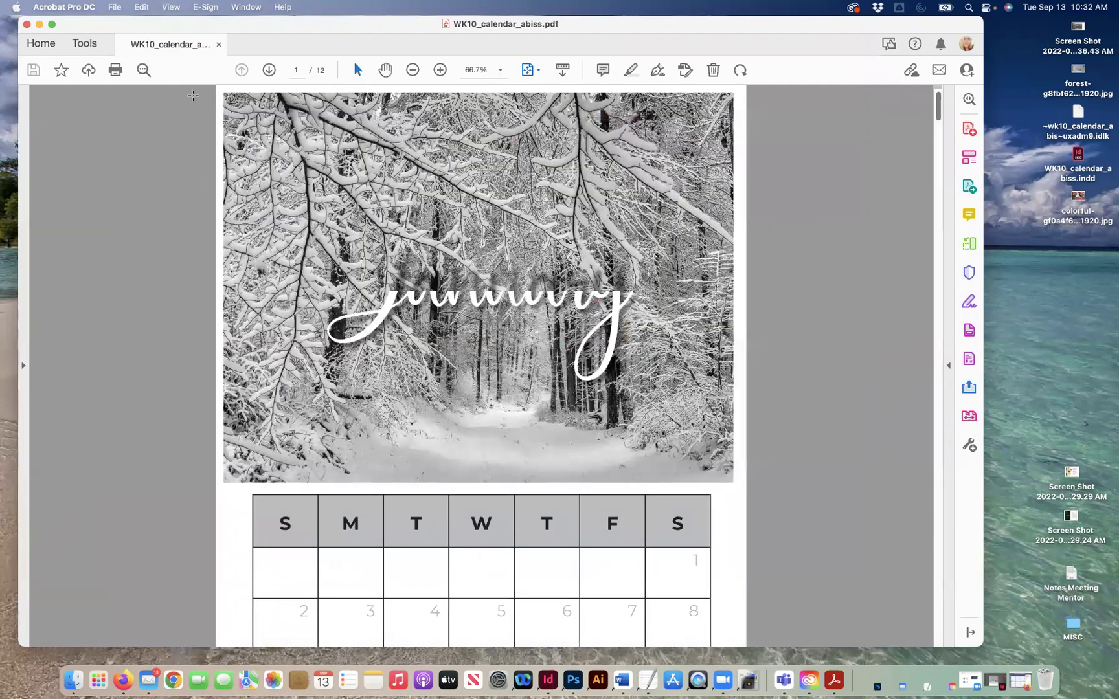
pyautogui.scroll(1, 192, 97)
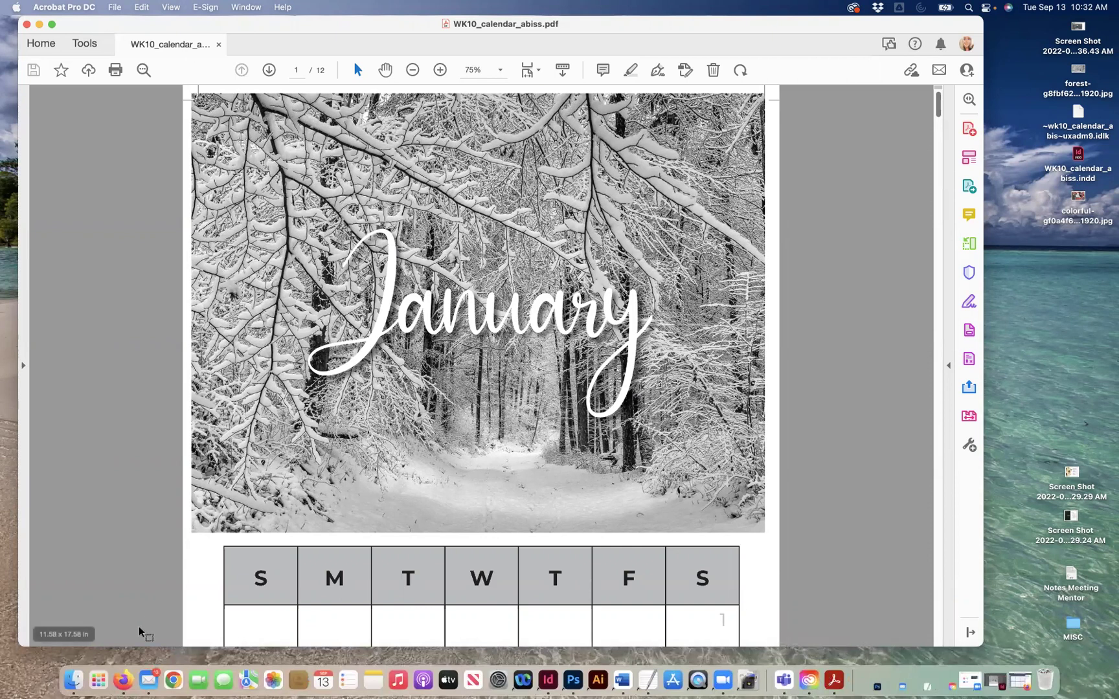
pyautogui.click(123, 680)
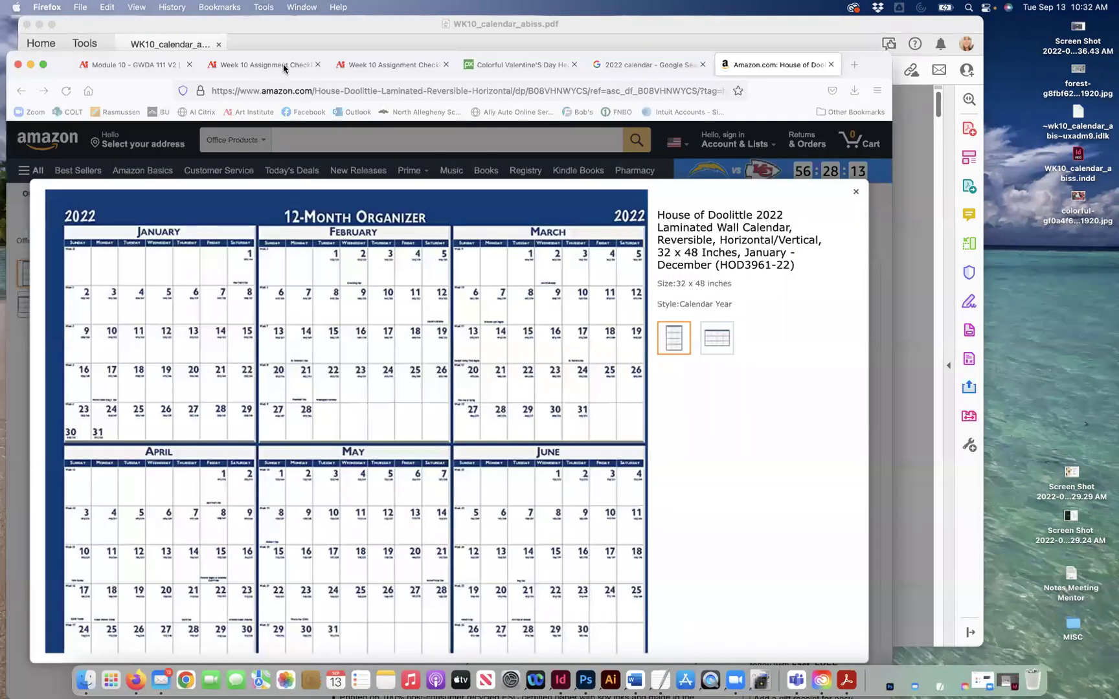
# - Switch to the Week 10 Assignment Checklist tab and scroll through its requirements
pyautogui.click(361, 64)
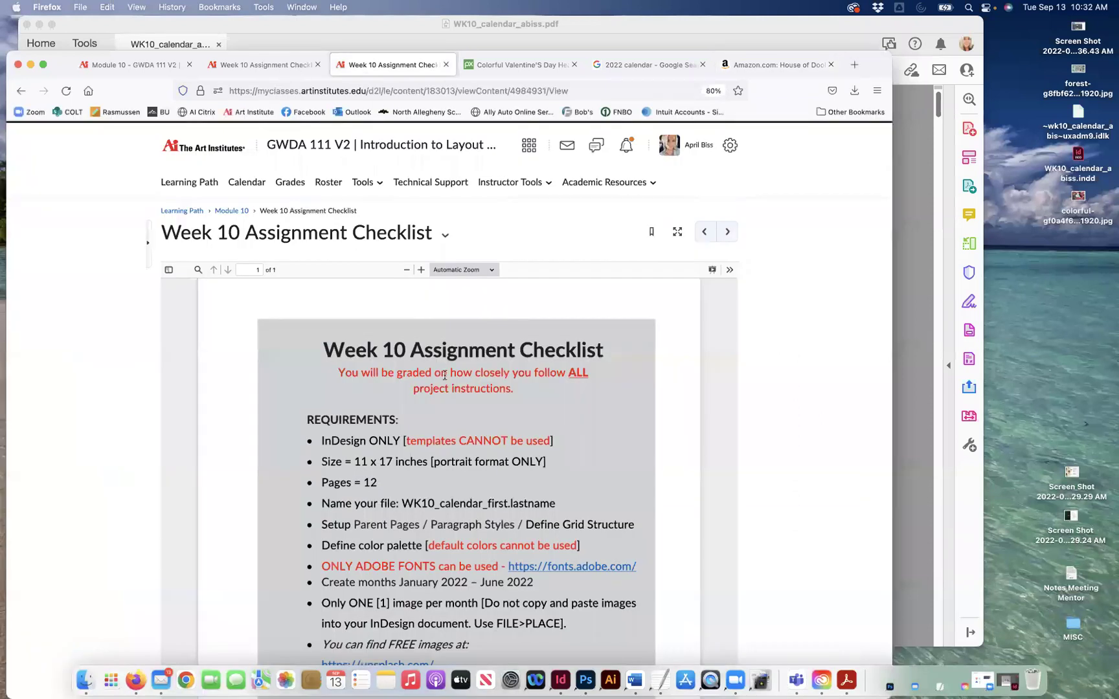
pyautogui.scroll(-3, 453, 453)
pyautogui.moveTo(125, 57); pyautogui.dragTo(122, 22)
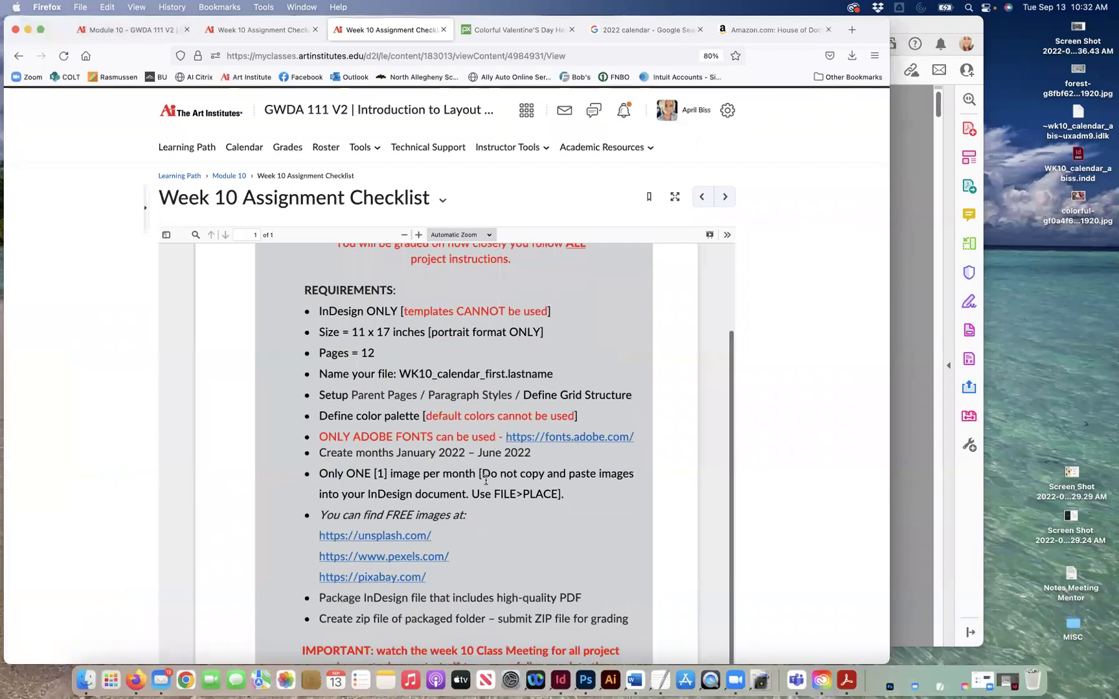
pyautogui.scroll(-2, 486, 480)
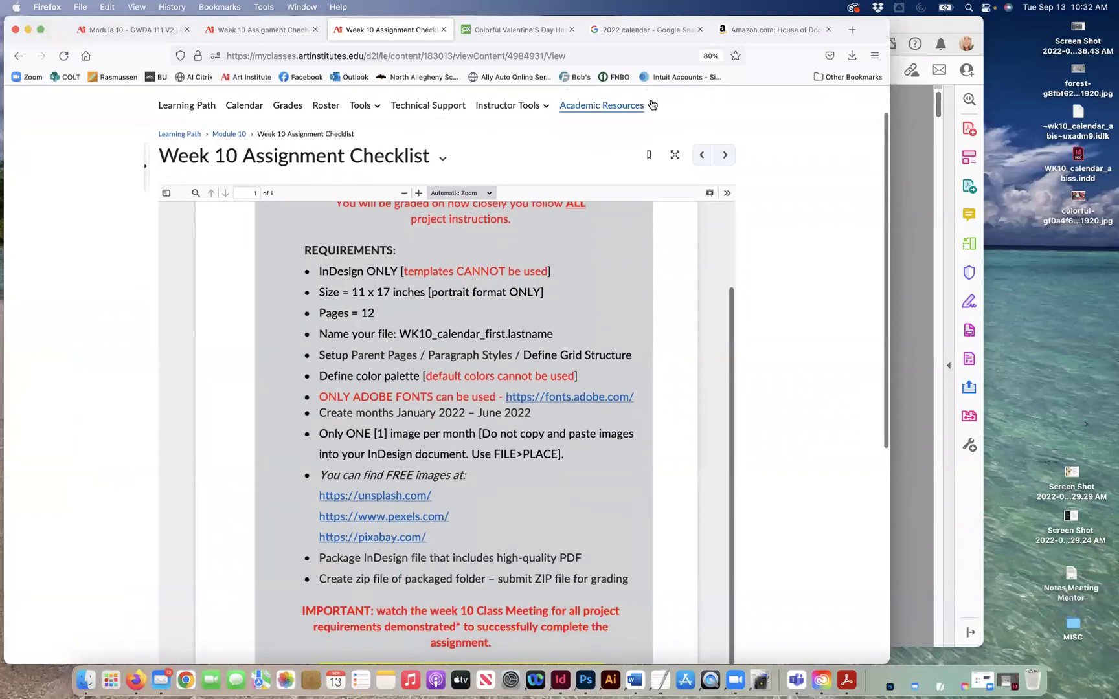